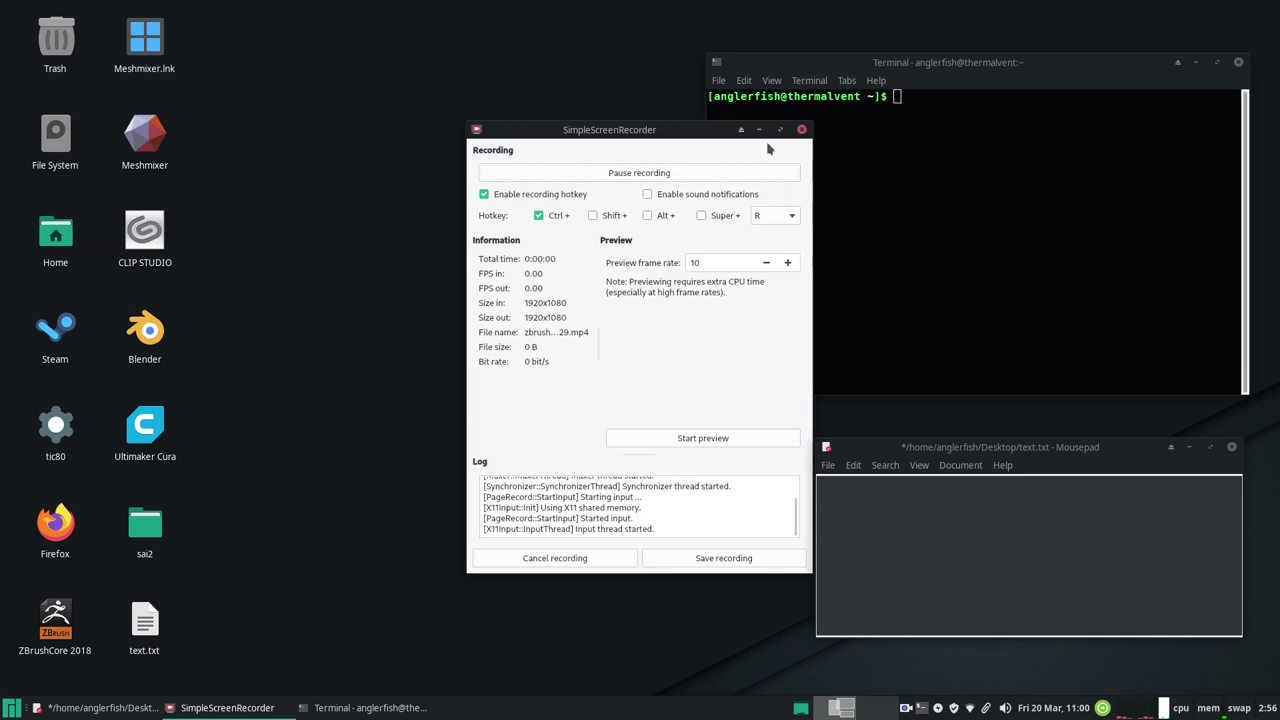
Once ZBrushCore 2018 launches, close its upgrade splash page
left_click(85, 620)
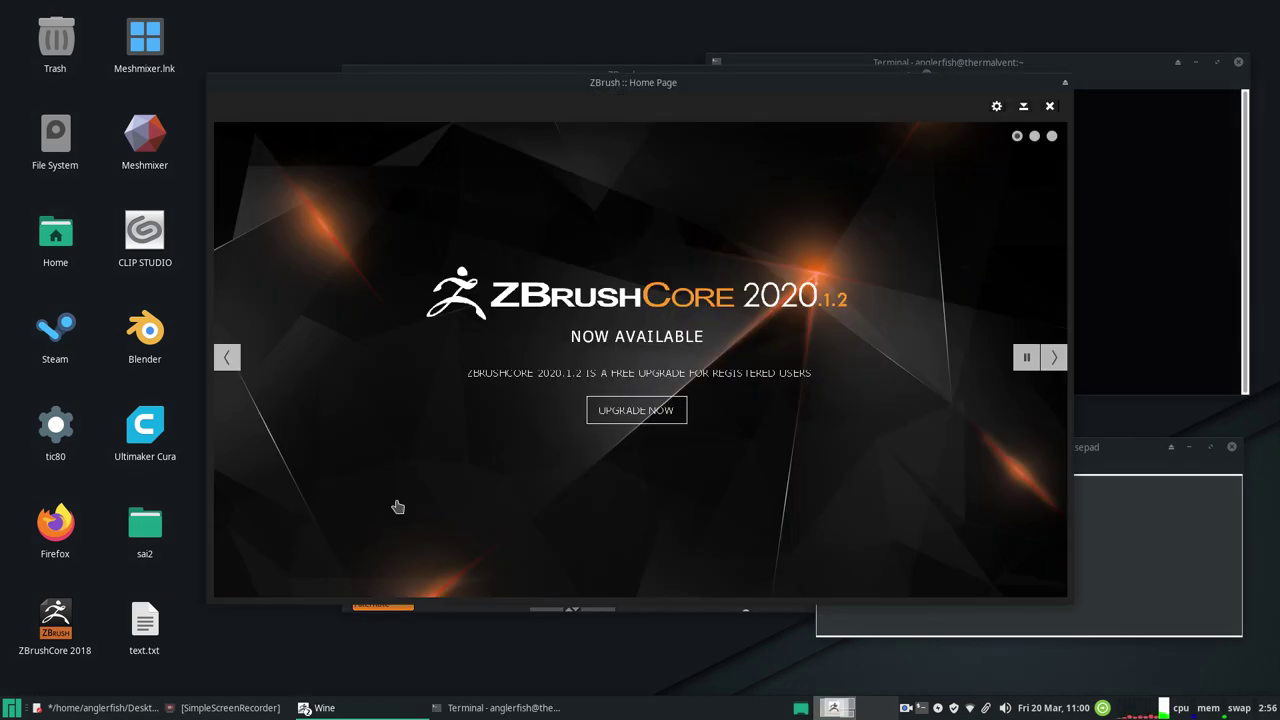
left_click(1049, 105)
Shift ZBrush left and type 'Hello! This is a video to show you how zbrush works in linux. It works okay.'
left_click_drag(530, 80, 225, 95)
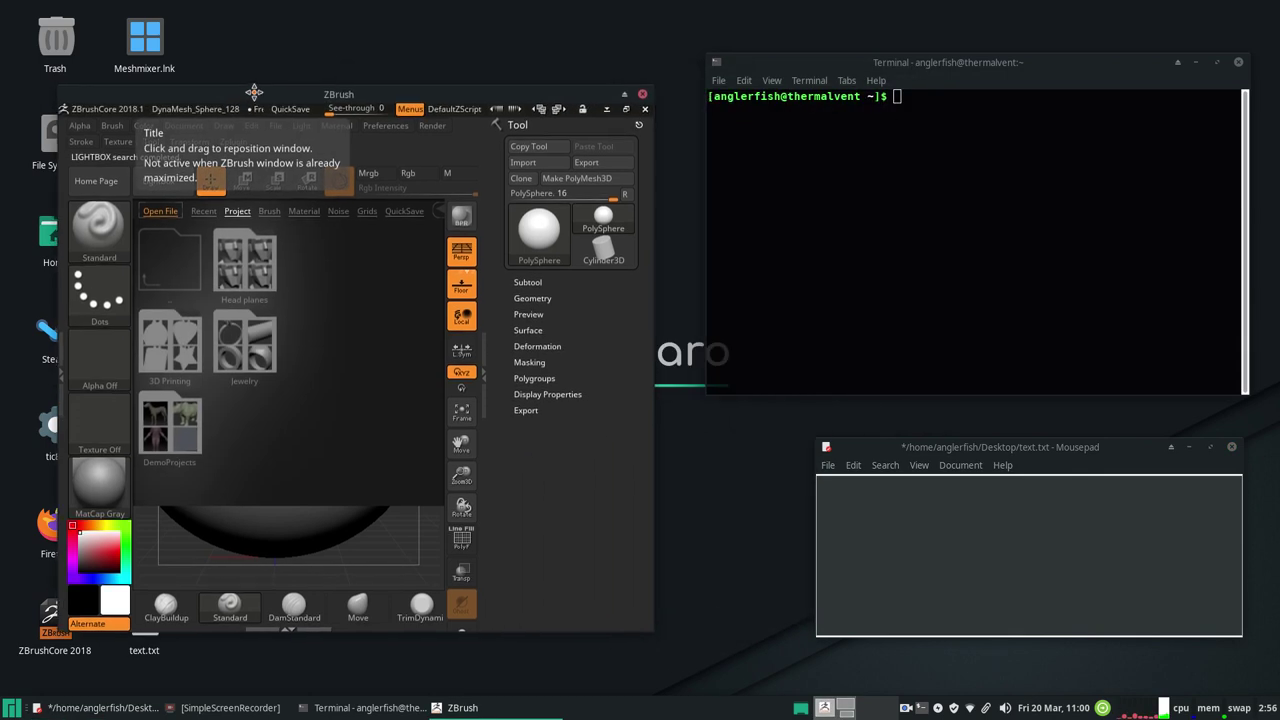
left_click(920, 561)
type("Hello")
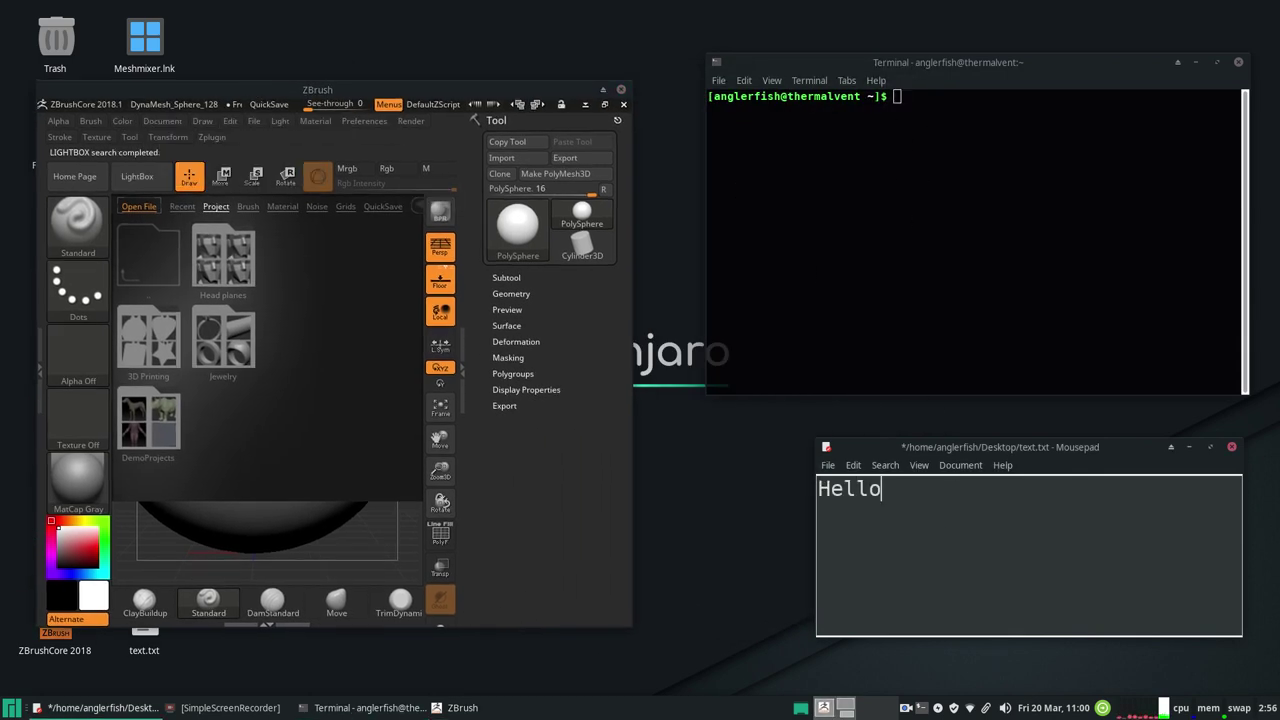
type("! This ")
type("is a video to show you how zbrush works in linux. ")
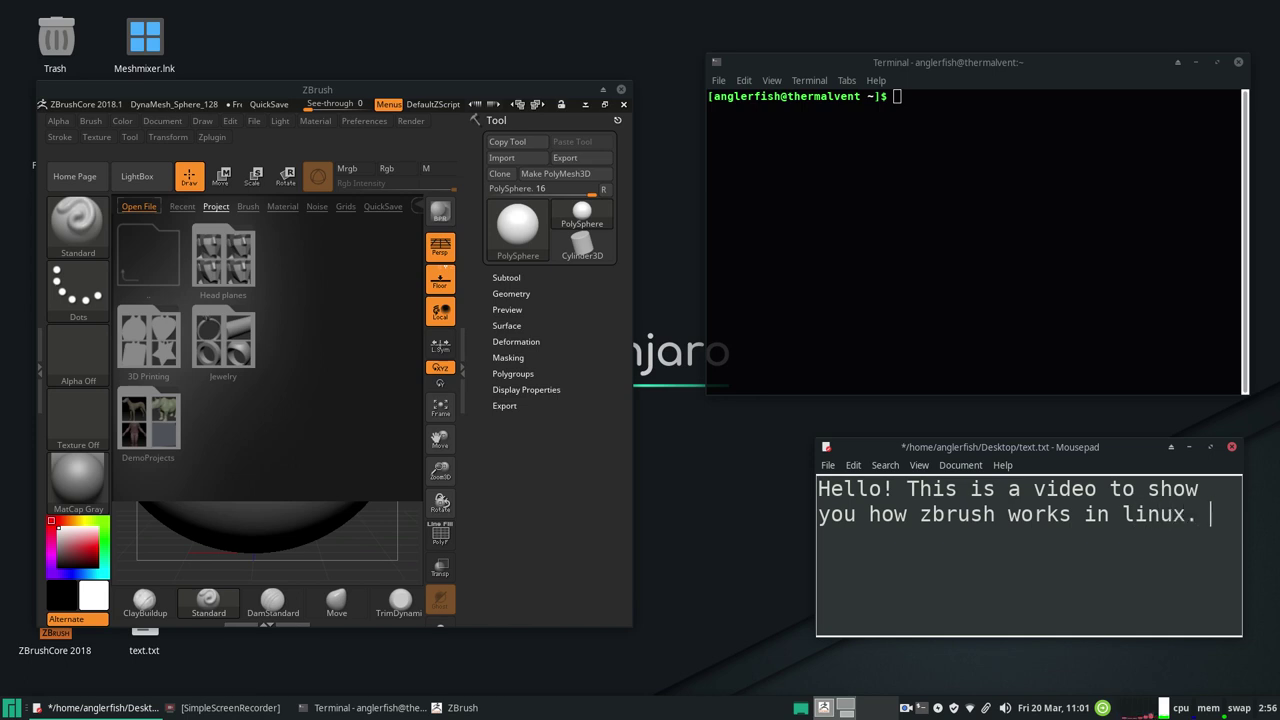
type("It works okay.")
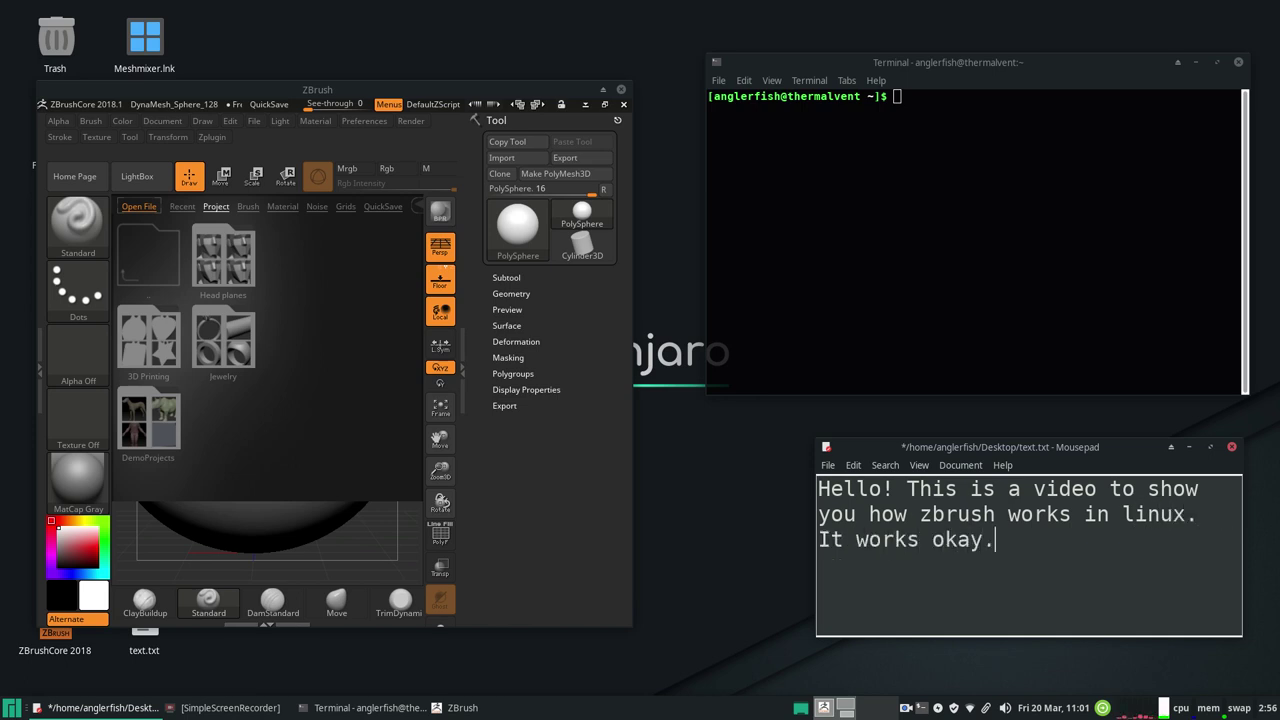
left_click(950, 117)
type("wine --version")
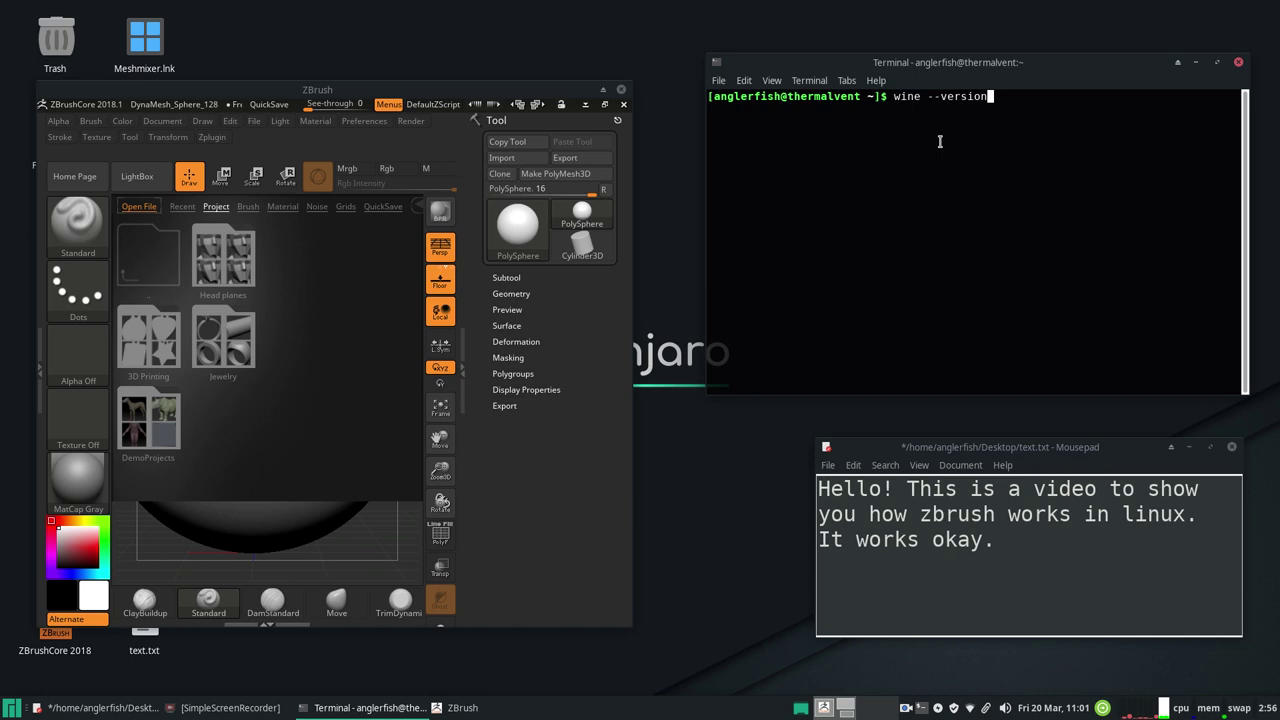
Run wine --version in the Terminal, which reports wine-5.3
key("Return")
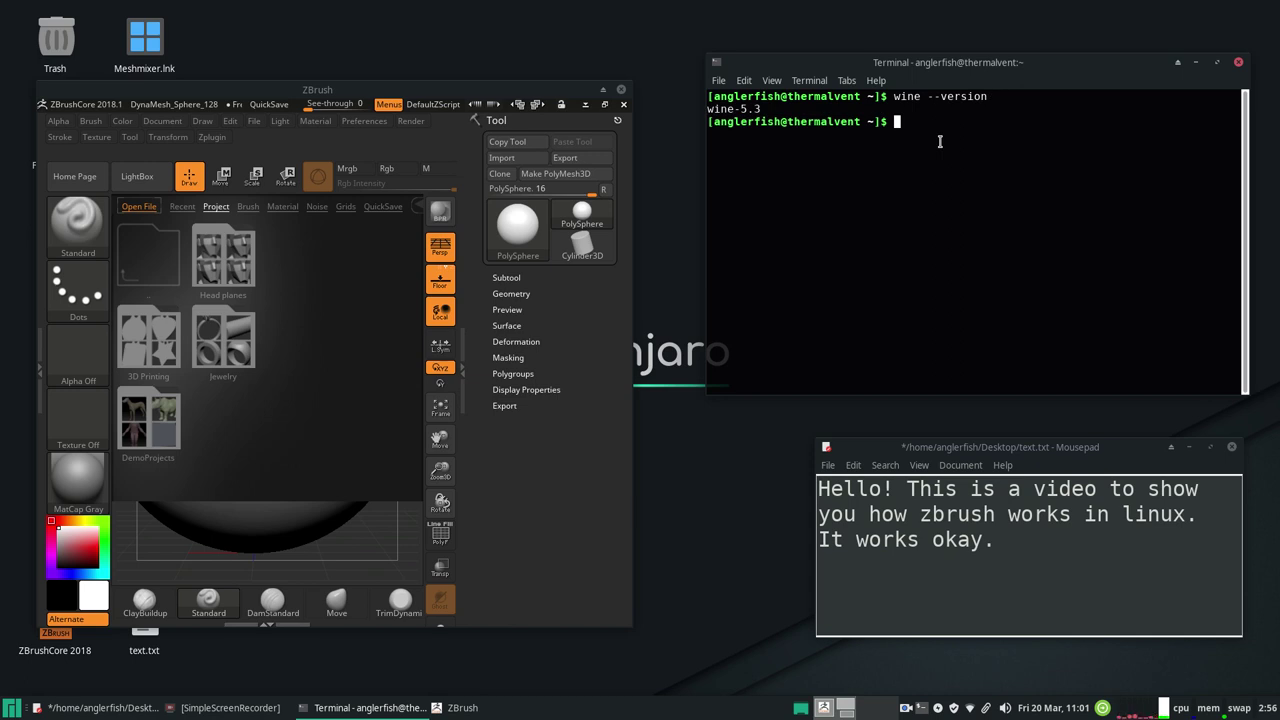
left_click(1007, 551)
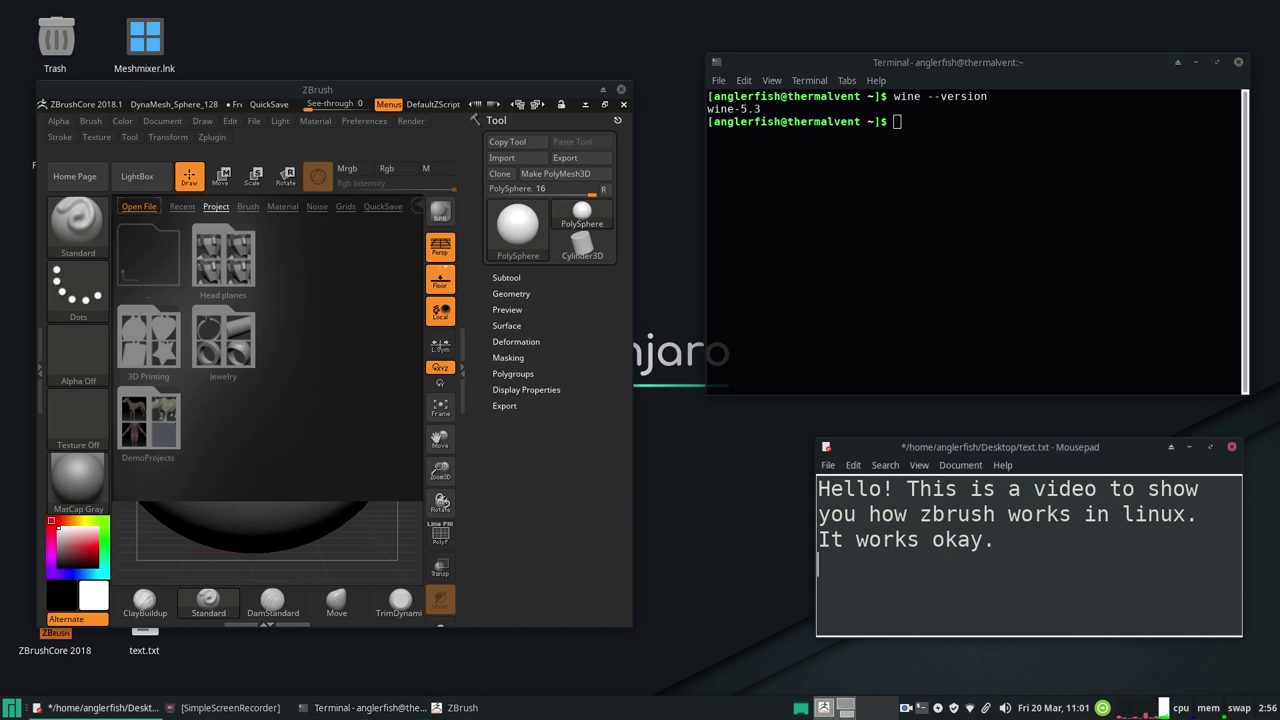
Add the line 'I'm using wine 5.3 on Manjaro!' to the Mousepad notes
type("I'musing wine 5.3")
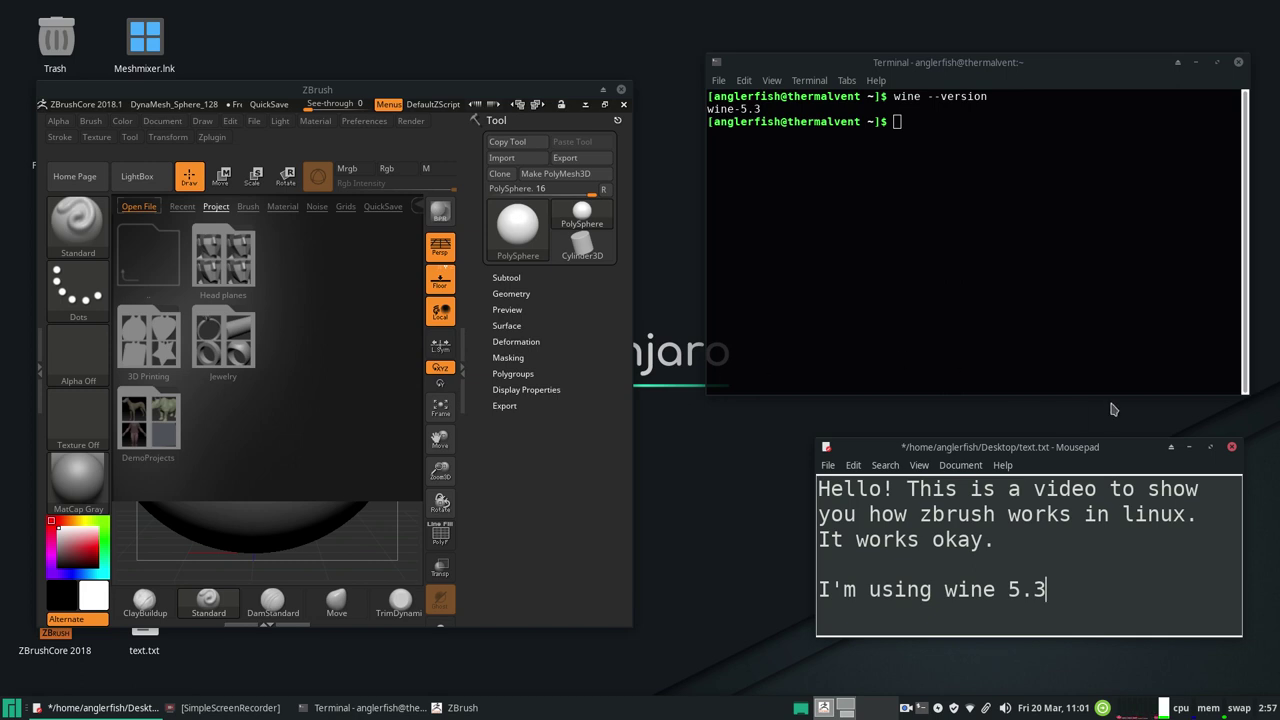
type("Manjaro!")
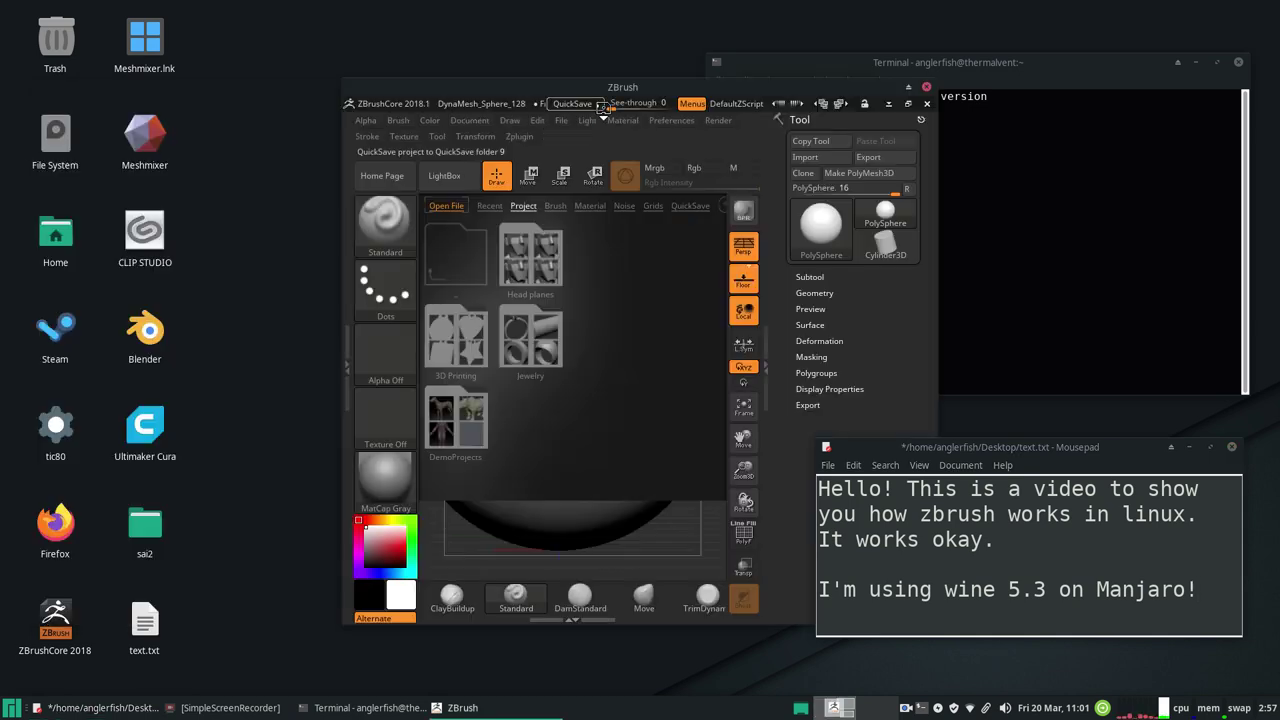
Switch the ZBrush window to Fullscreen from its title-bar window menu
left_click(604, 104)
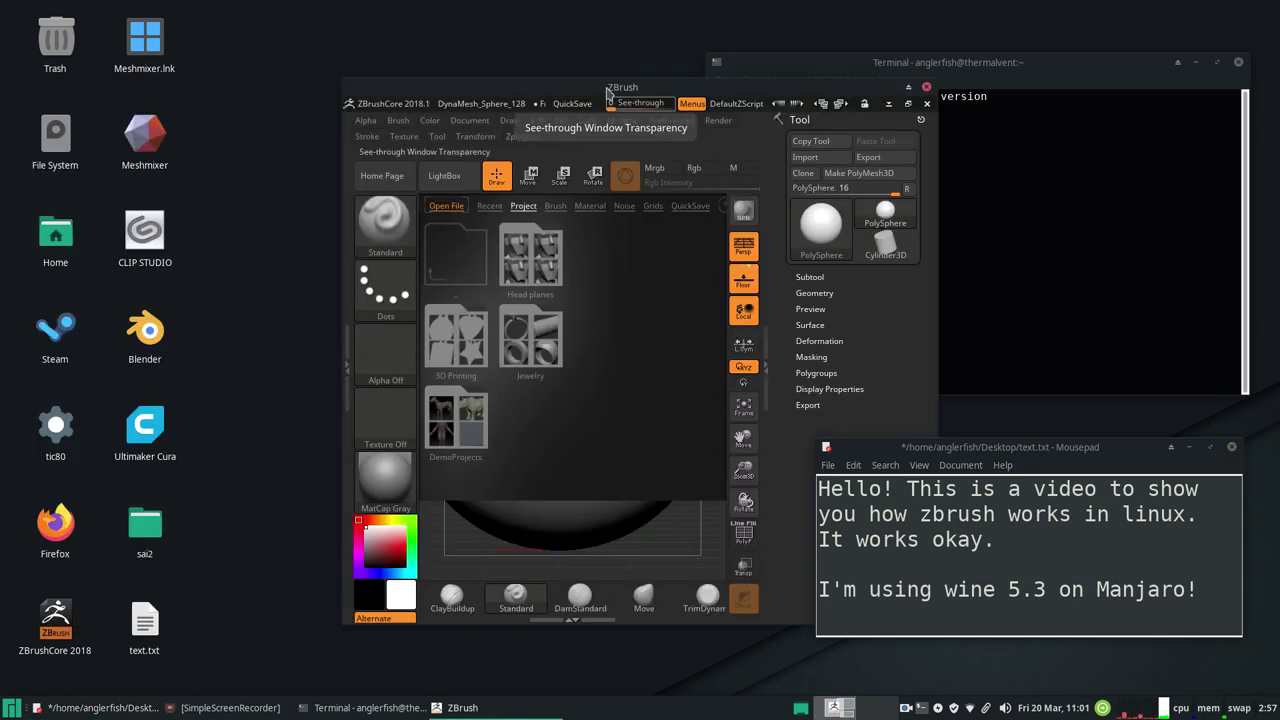
right_click(604, 90)
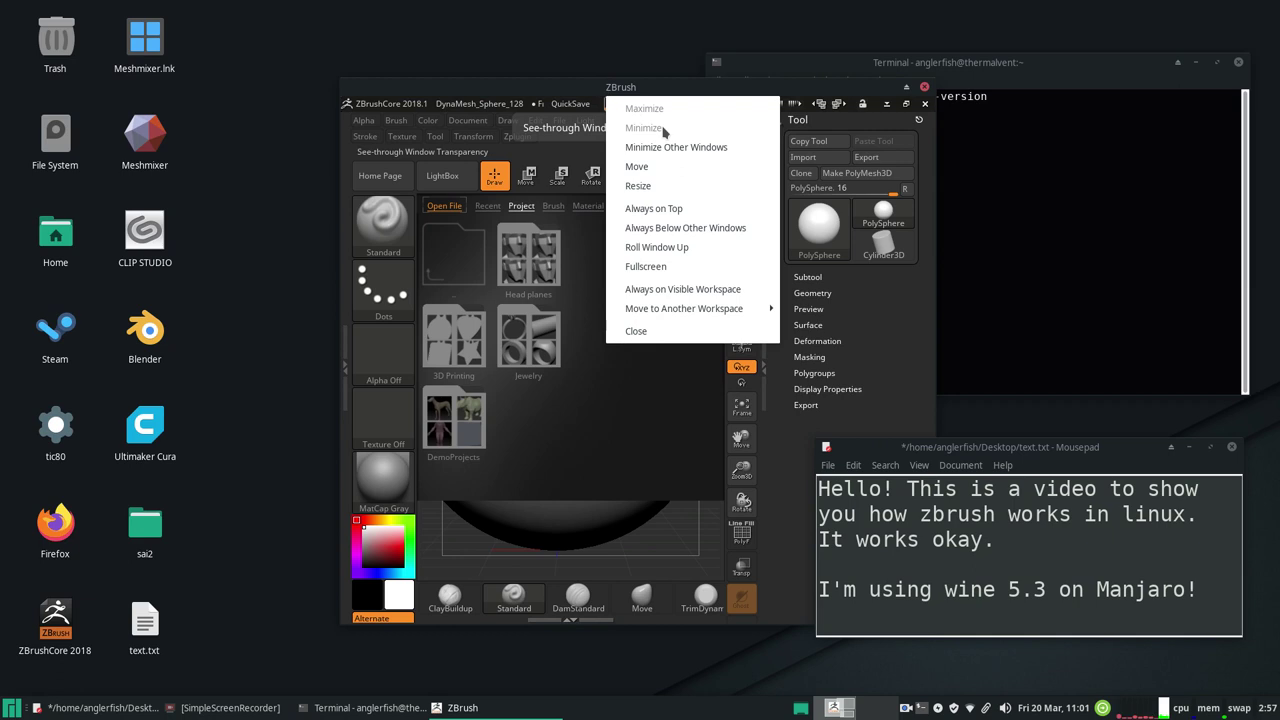
left_click(679, 268)
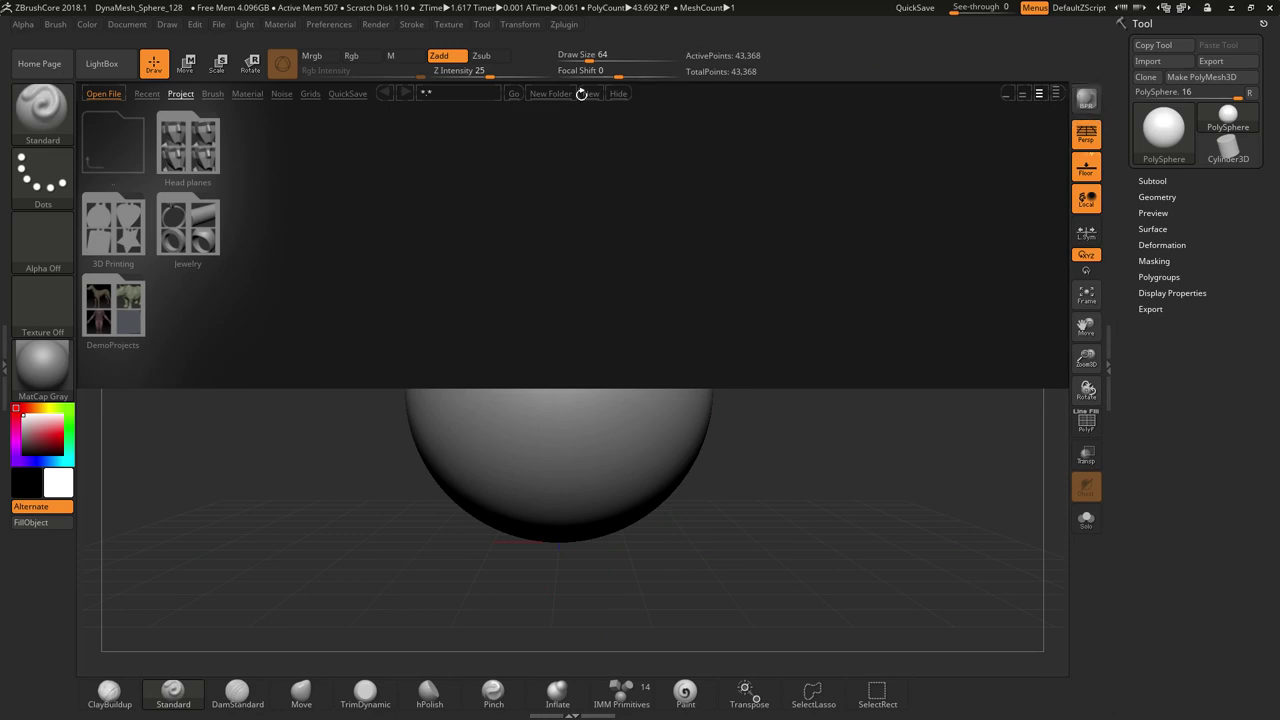
Close LightBox, pick the Standard brush, and pull two ears and a central bump from the sphere
key("comma")
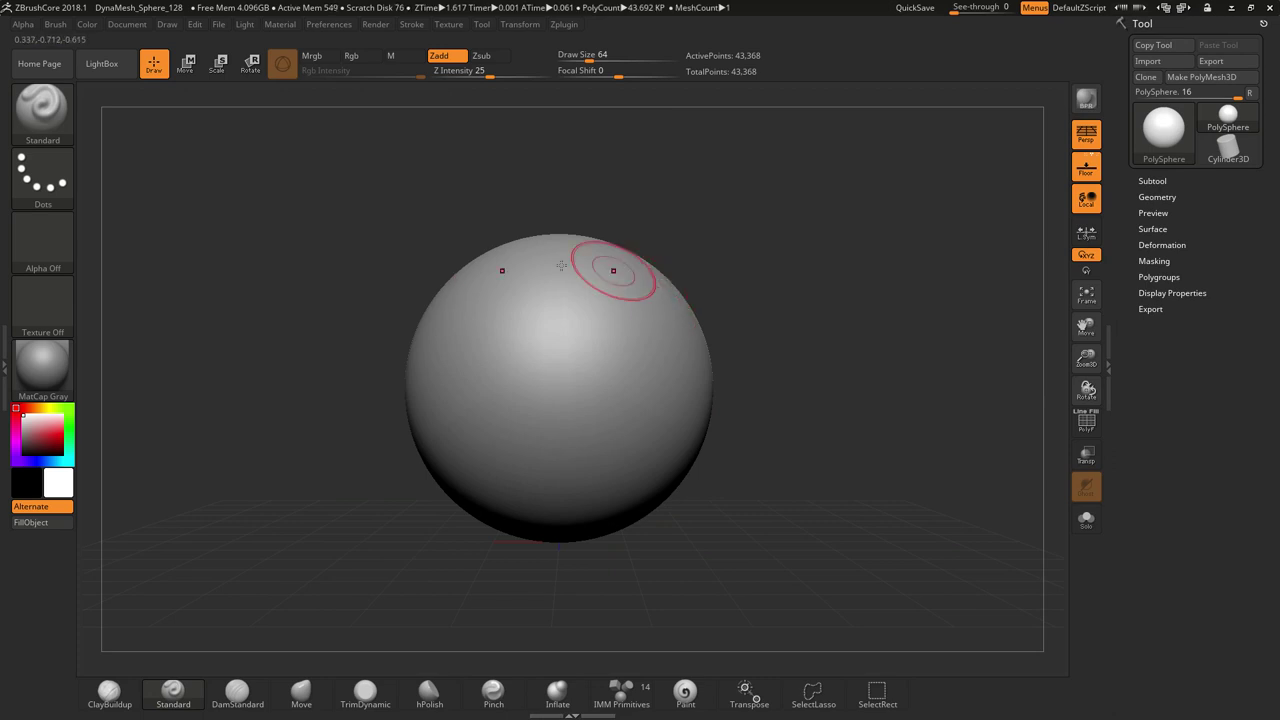
left_click(44, 120)
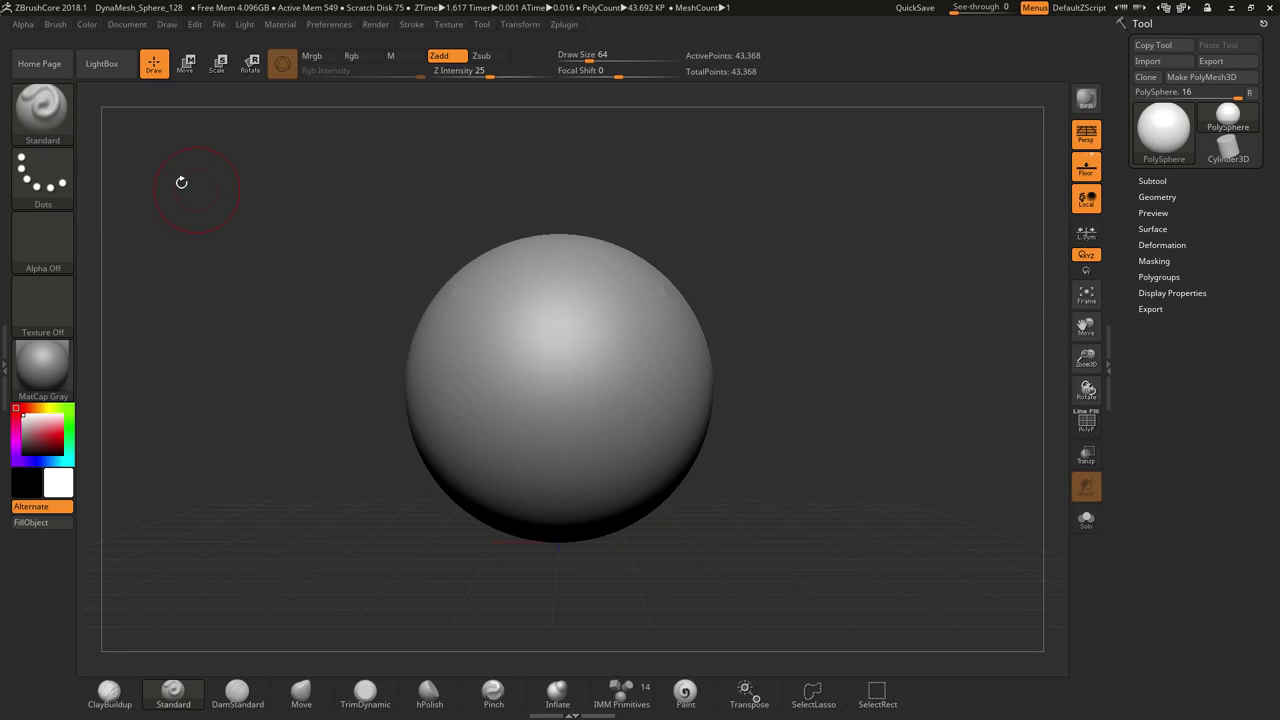
left_click(50, 127)
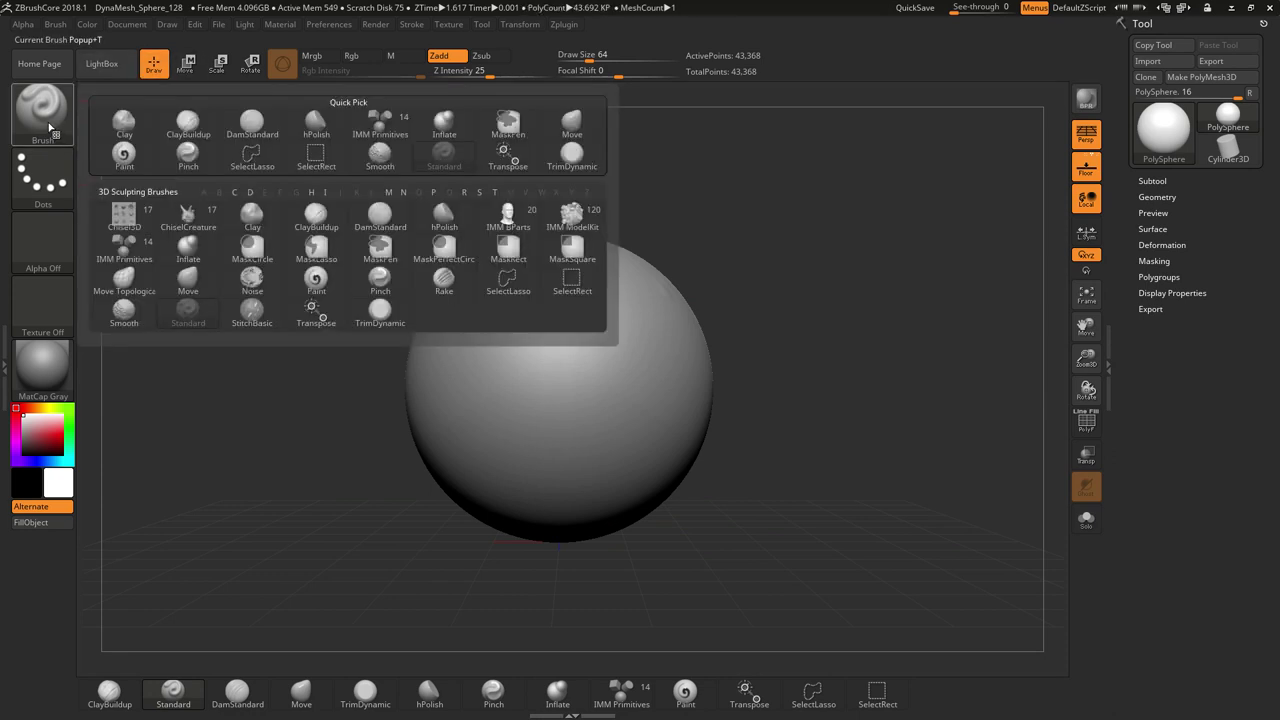
left_click_drag(660, 287, 668, 287)
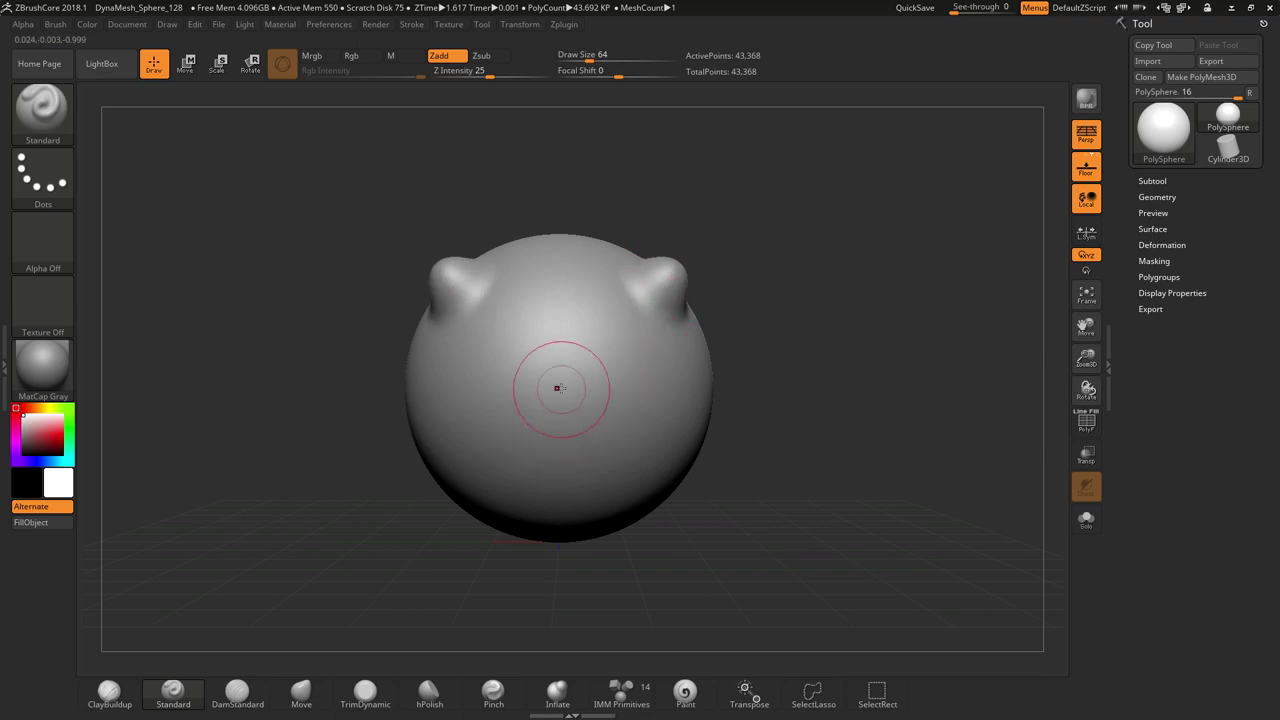
left_click_drag(557, 388, 558, 391)
At Draw Size 116, build up the nose and a broad muzzle on the lower front
left_click_drag(589, 56, 596, 56)
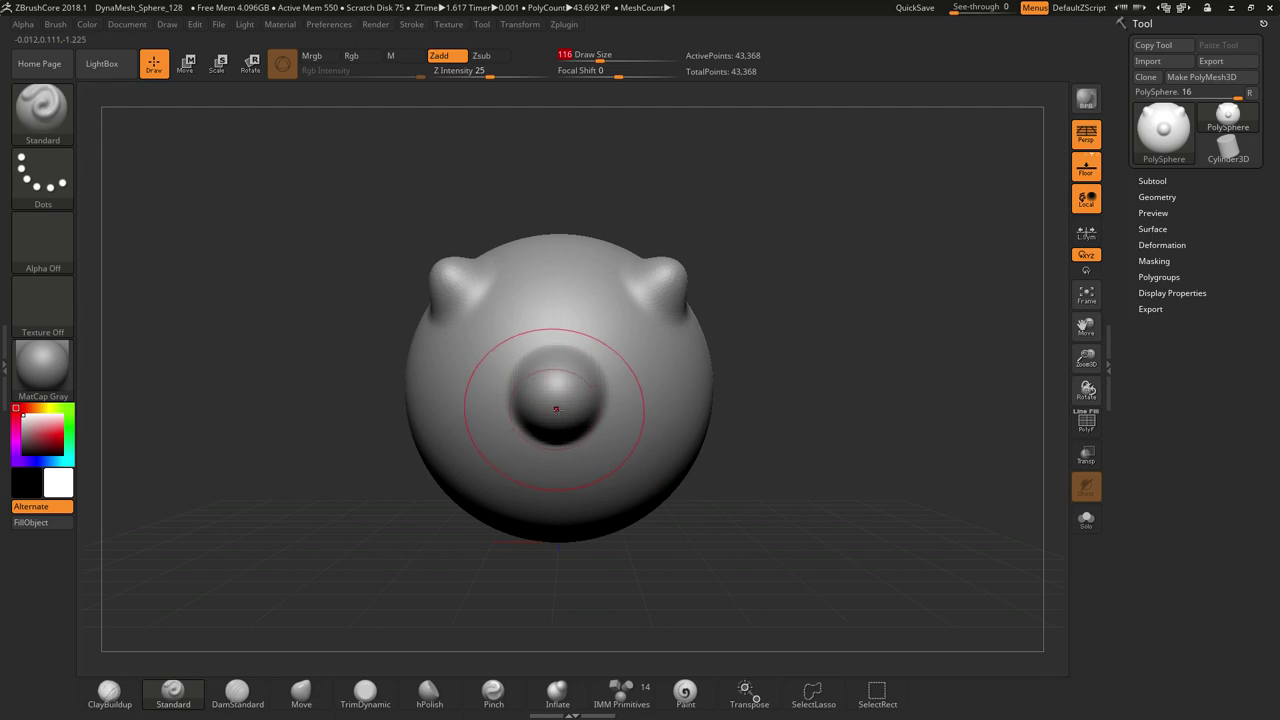
mouse_move(550, 395)
left_mouse_down()
mouse_move(597, 400)
mouse_move(507, 414)
mouse_move(600, 420)
left_mouse_up()
key("ctrl")
left_click_drag(480, 430, 630, 430)
mouse_move(560, 400)
left_mouse_down()
mouse_move(537, 380)
mouse_move(562, 375)
left_mouse_up()
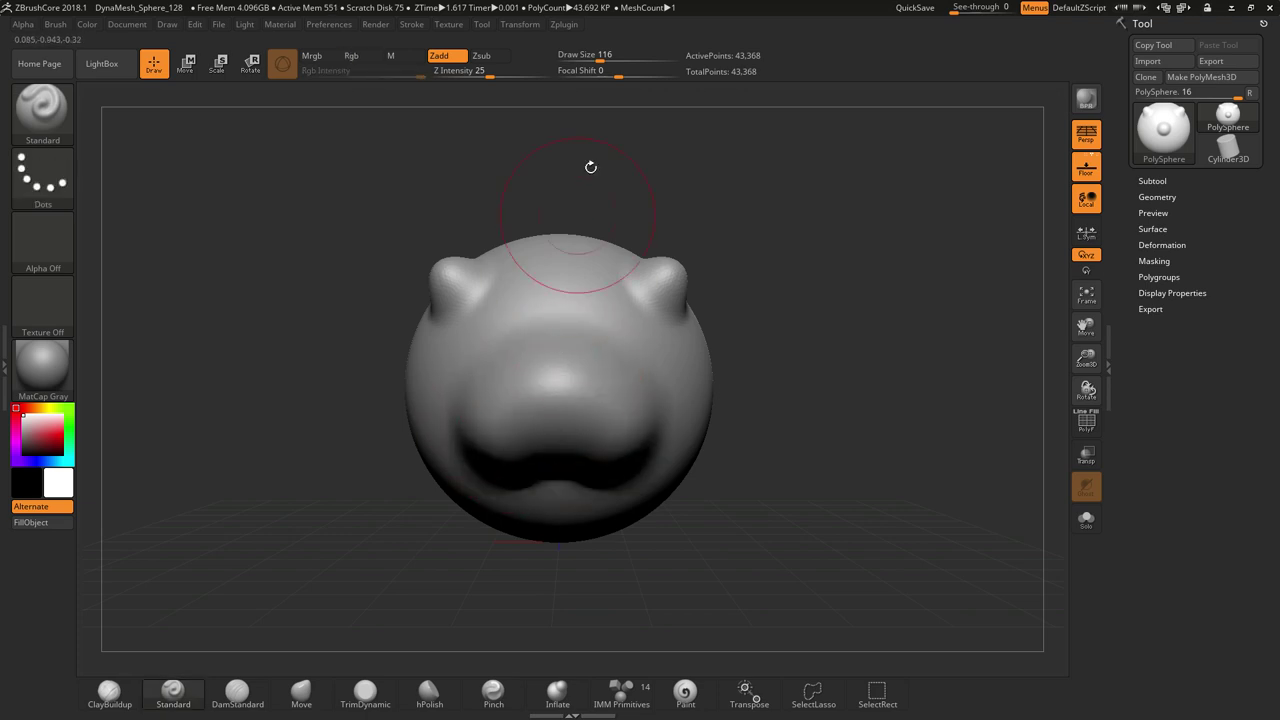
At Draw Size 49, sculpt a distinct nose and carve mirrored eye sockets, then reduce size to 39
left_click_drag(600, 57, 585, 57)
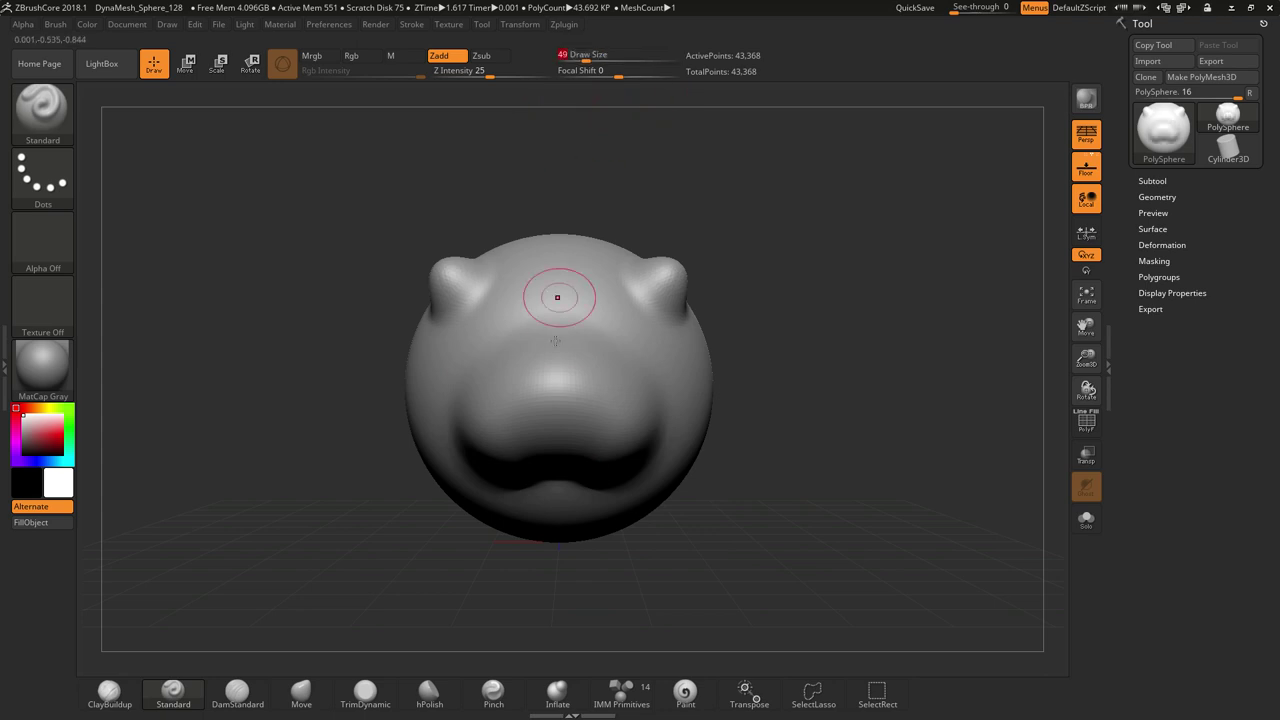
left_click_drag(556, 363, 550, 355)
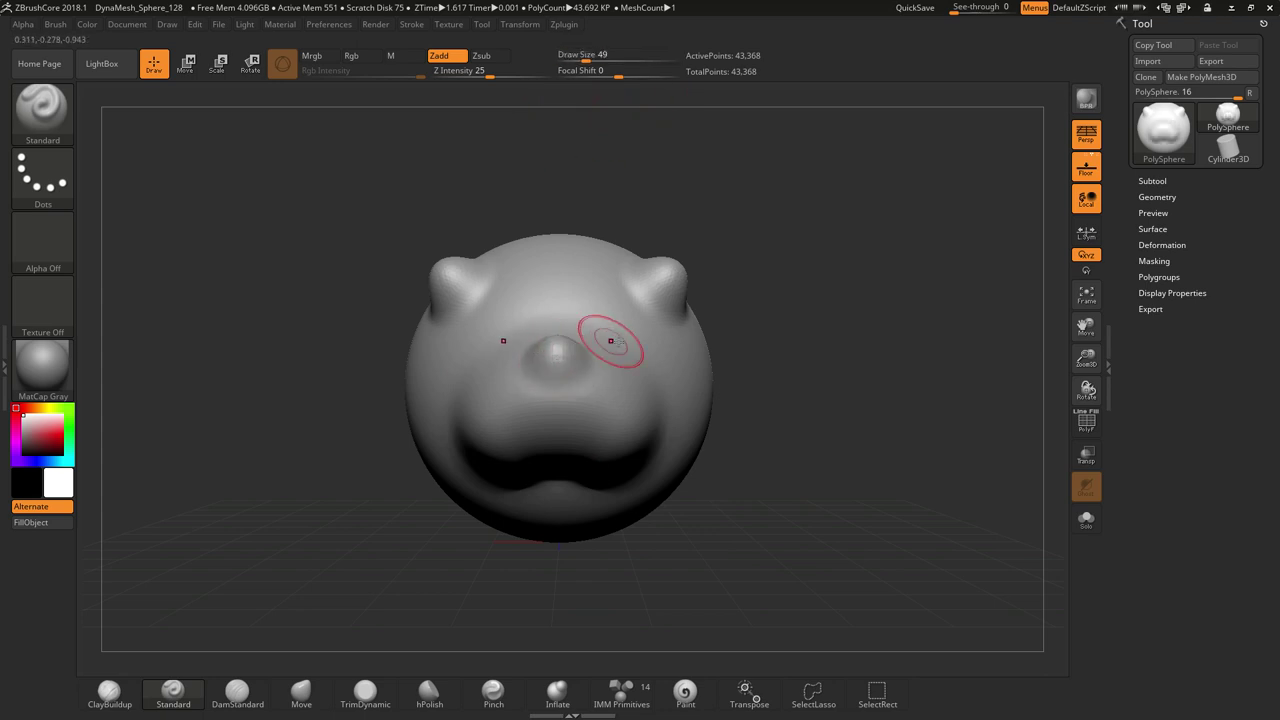
left_click_drag(633, 342, 636, 347, "alt")
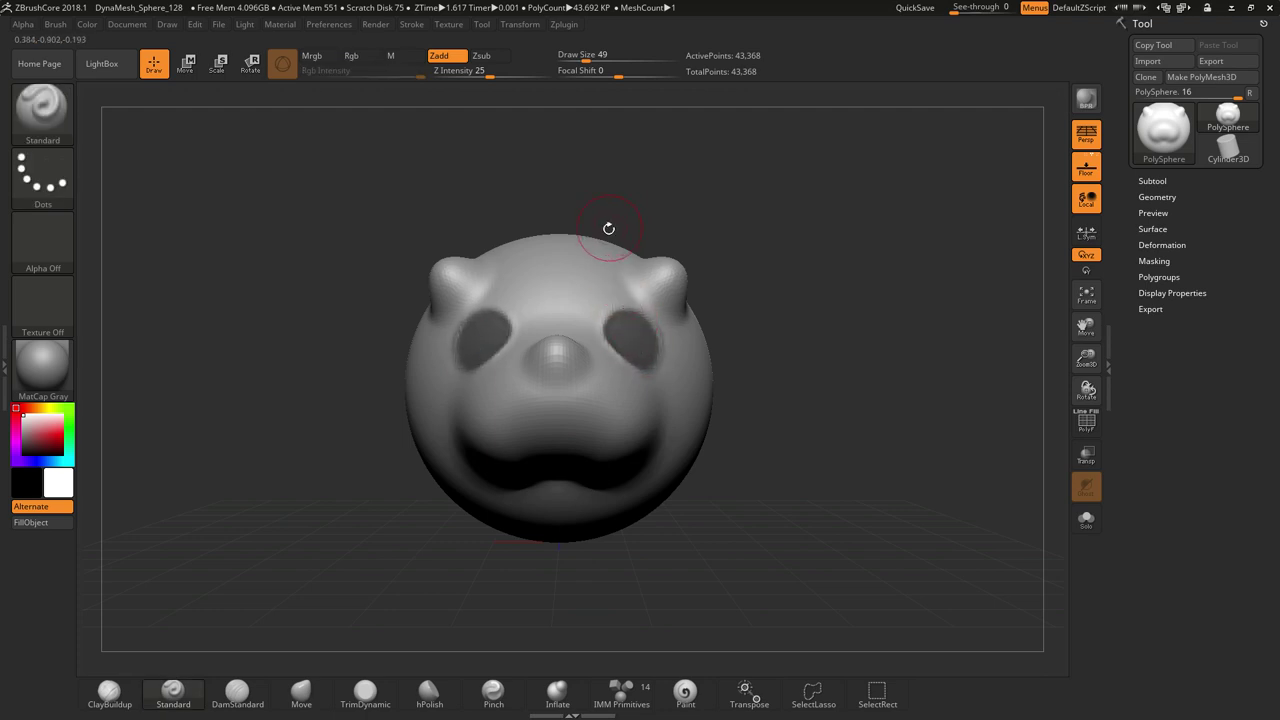
left_click_drag(589, 60, 572, 61)
Clear the masks around the eyes and below the nose to form small raised eyes
key("ctrl")
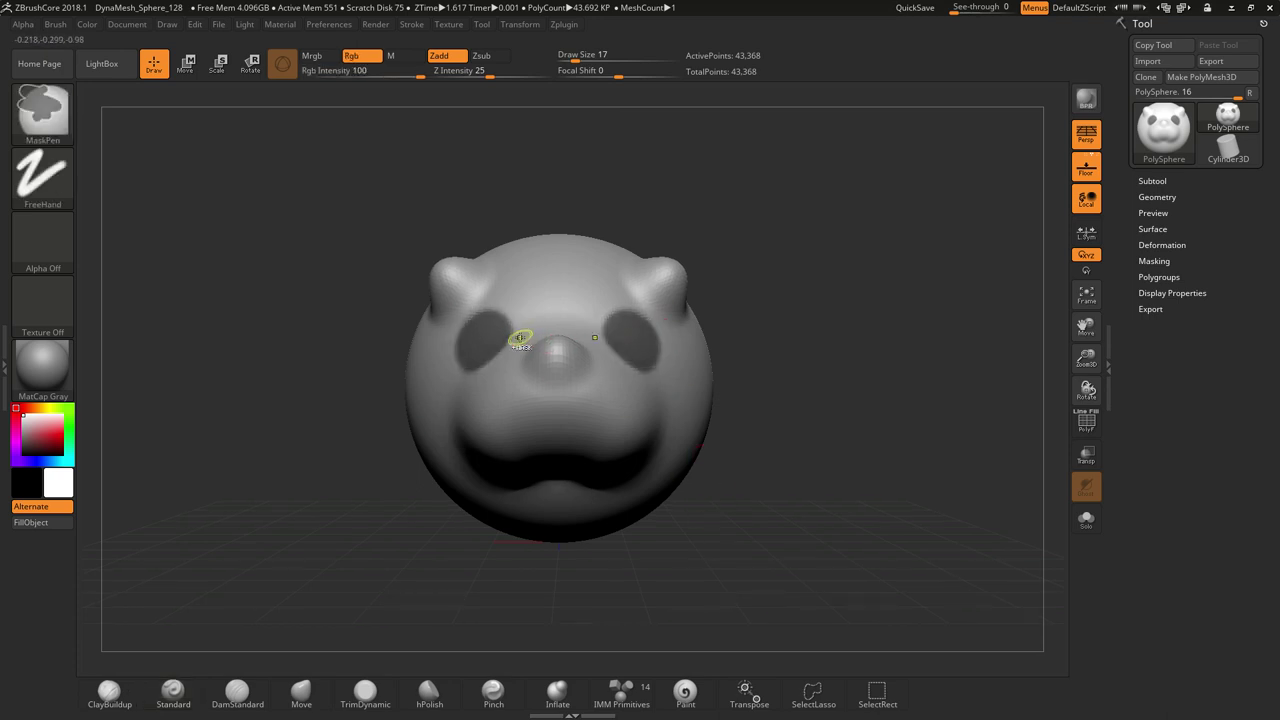
key("ctrl+shift+a")
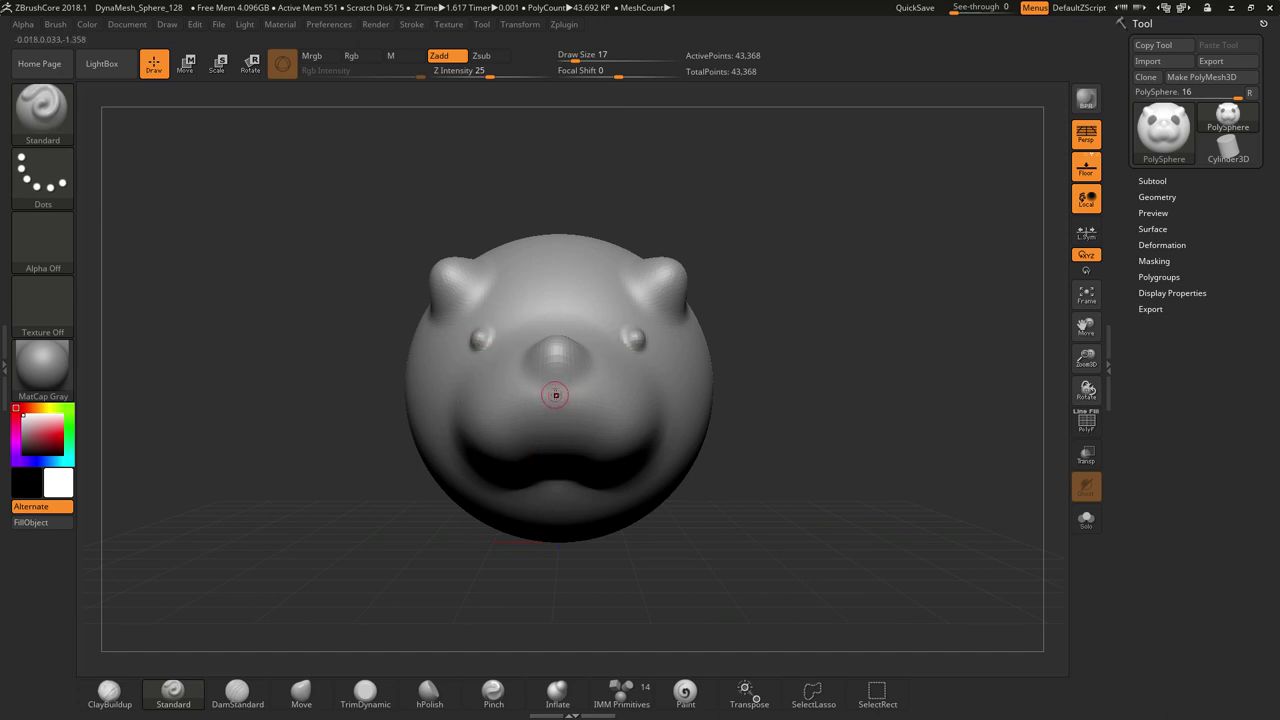
left_click_drag(556, 395, 556, 440, "ctrl")
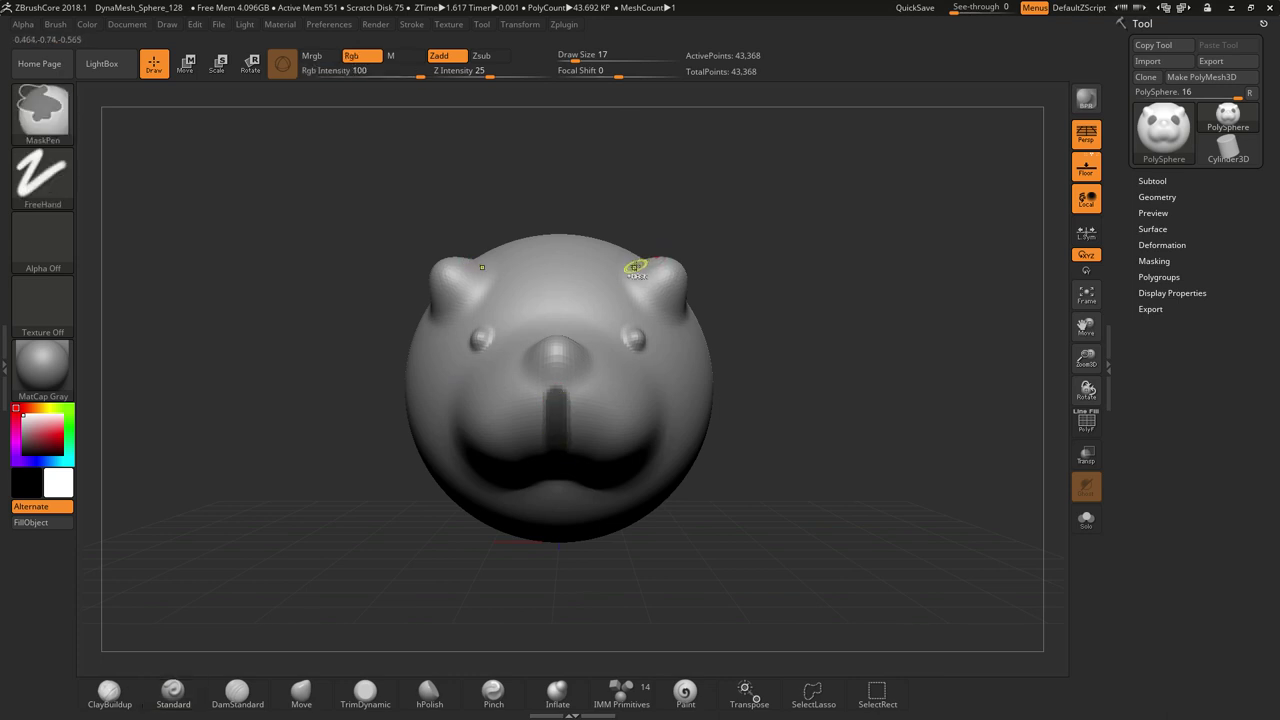
left_click_drag(634, 266, 623, 280, "ctrl")
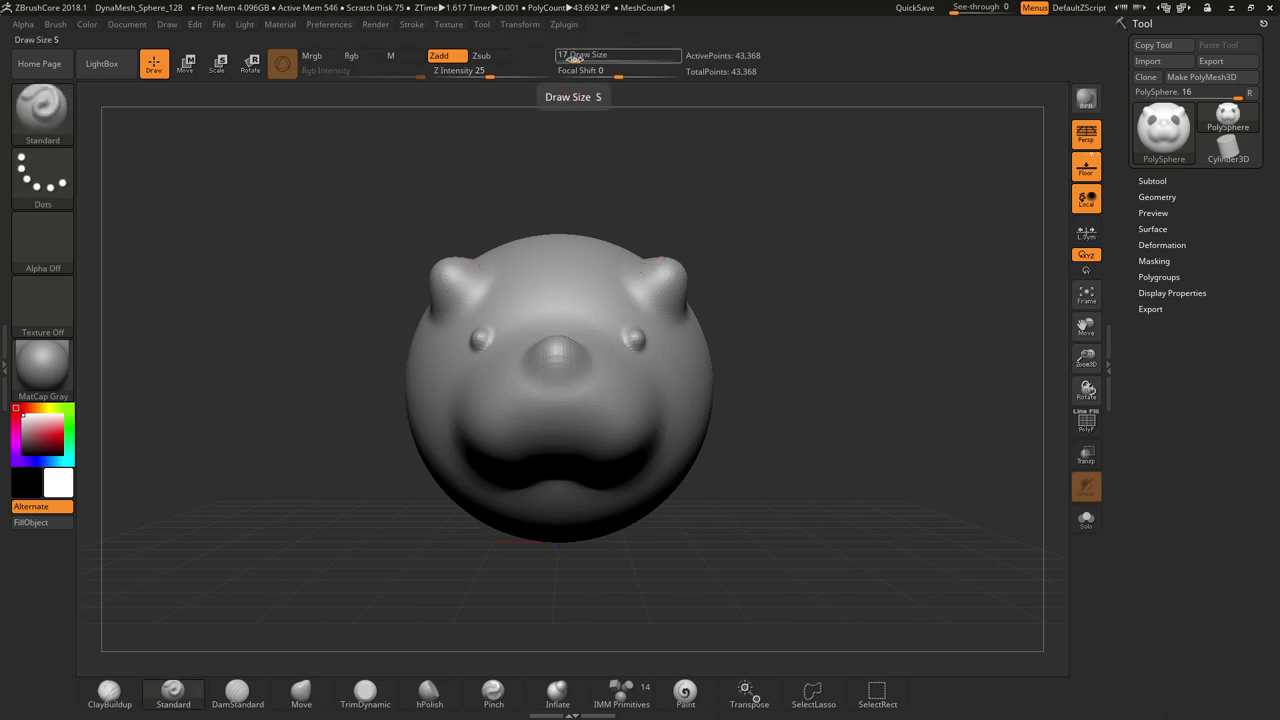
Set Draw Size to 51 and sculpt a tongue protruding from the mouth
left_click(42, 115)
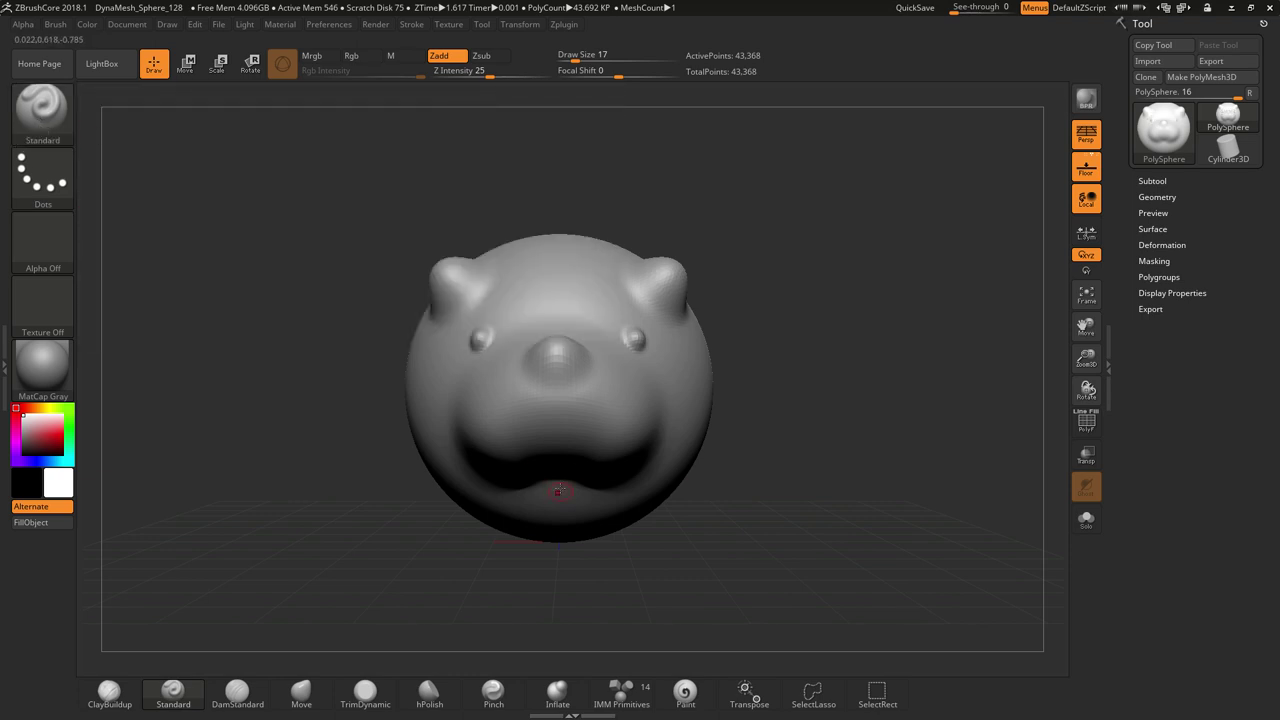
left_click(588, 54)
type("51")
key("Return")
left_click_drag(558, 482, 563, 470)
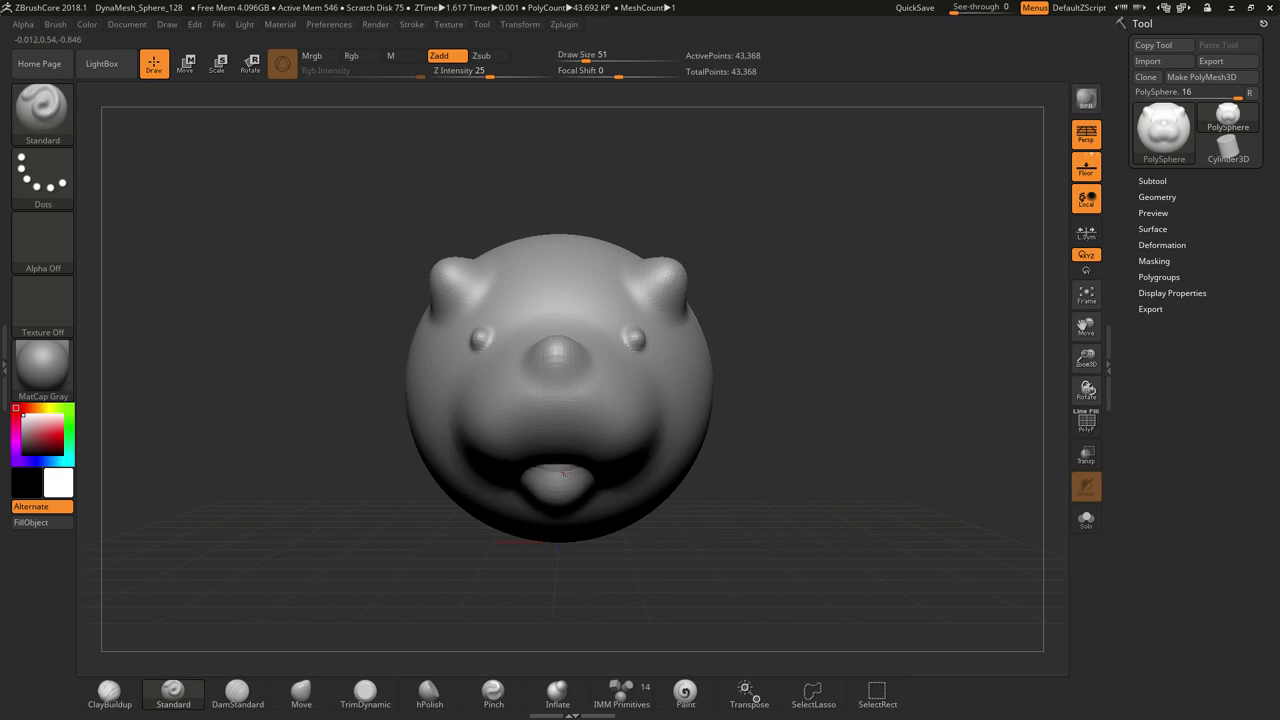
mouse_move(911, 209)
left_mouse_down()
mouse_move(894, 209)
mouse_move(895, 224)
left_mouse_up()
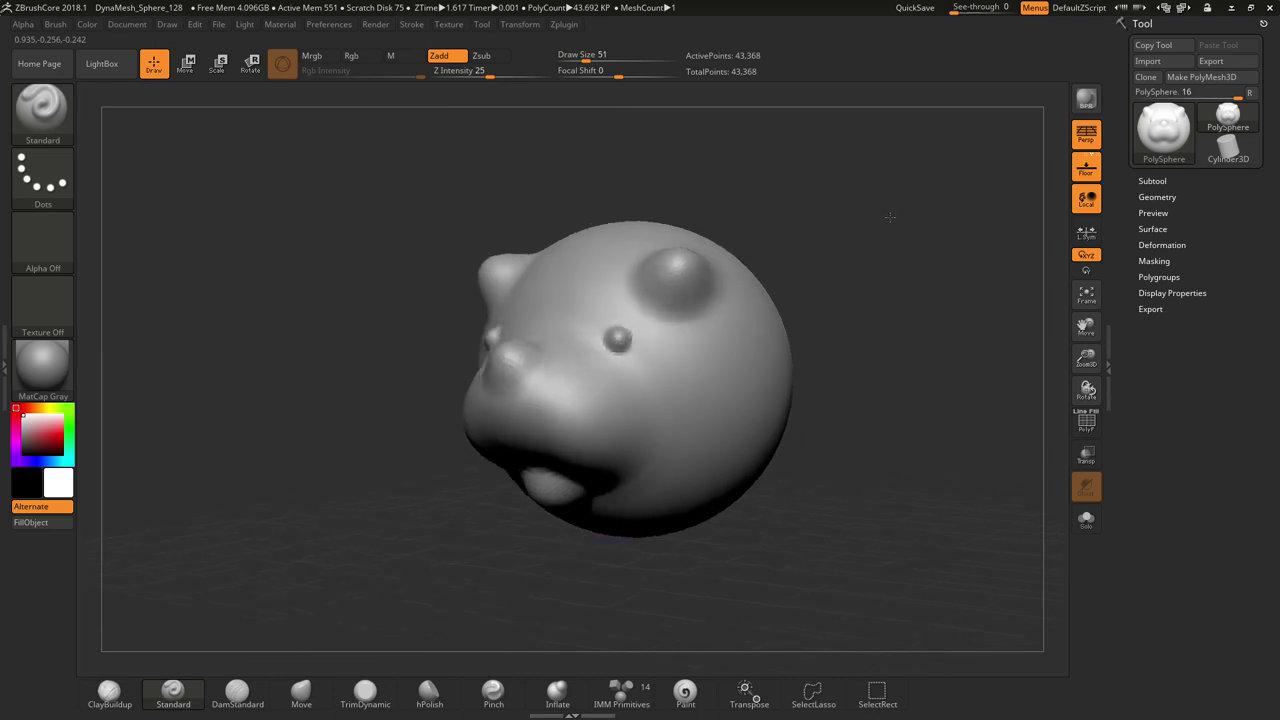
Select the Move brush and pull the head bump into a floppy ear
left_click(51, 118)
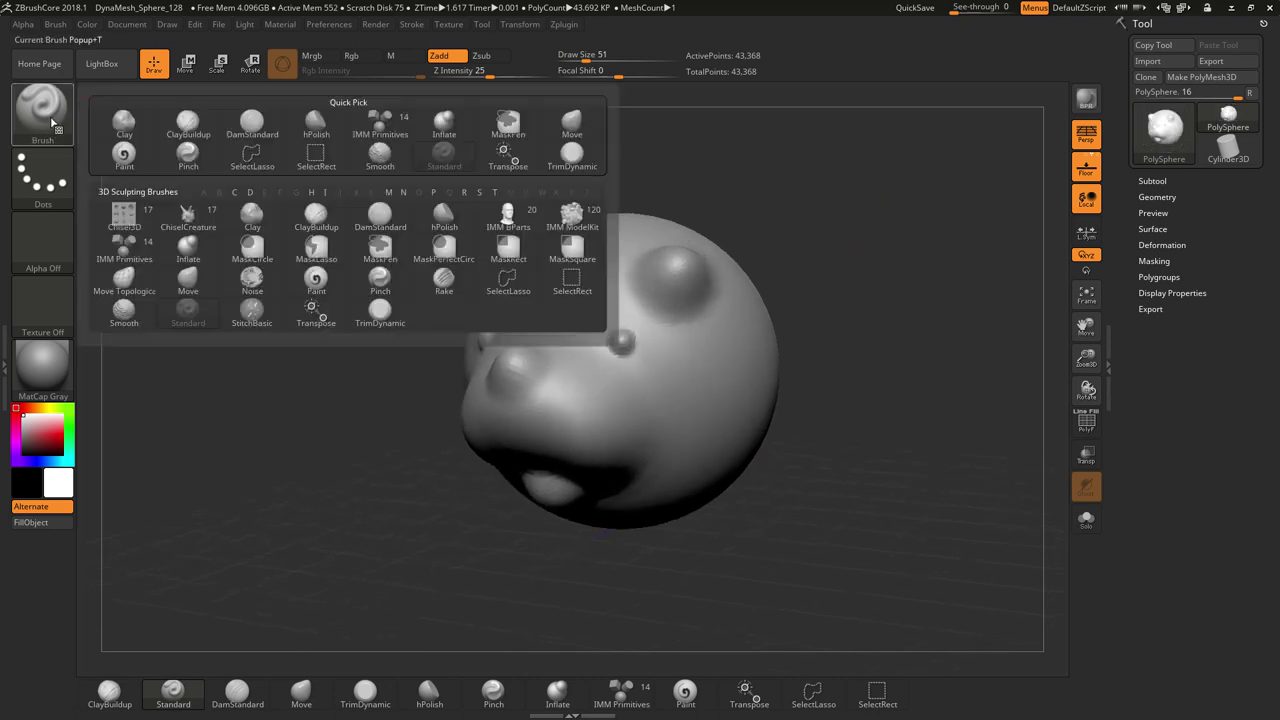
left_click(197, 287)
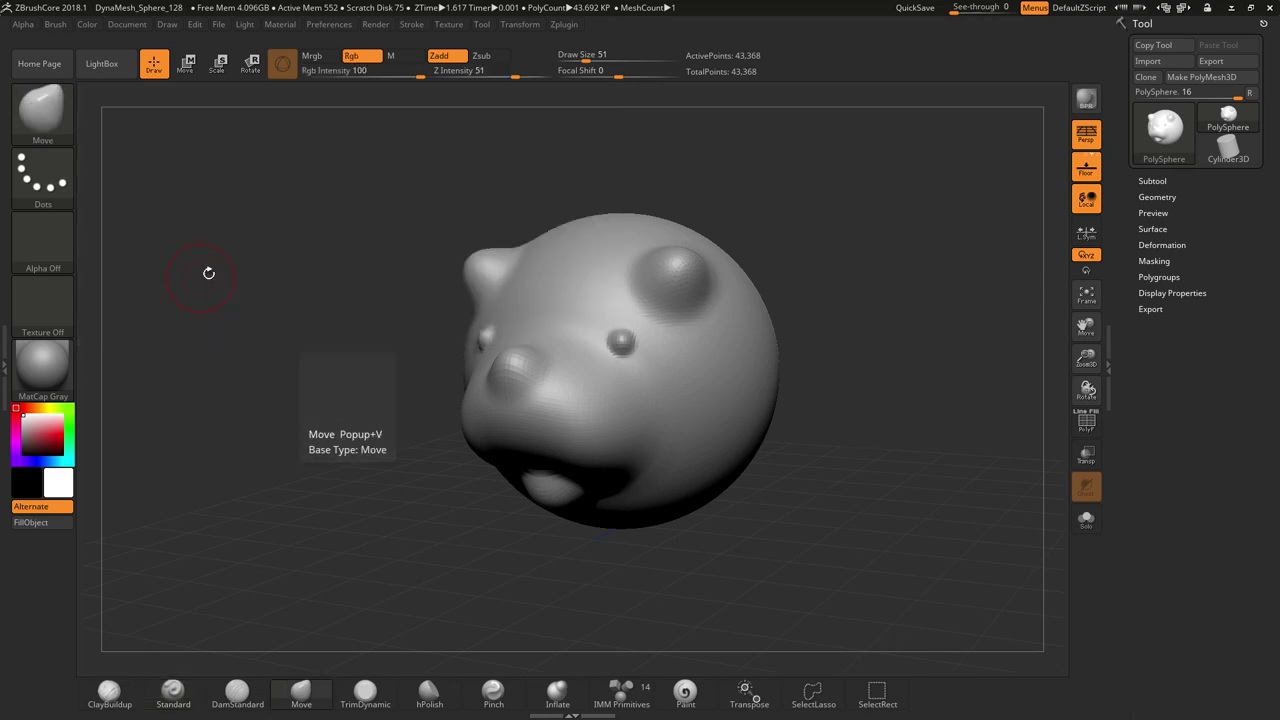
left_click_drag(681, 266, 714, 312)
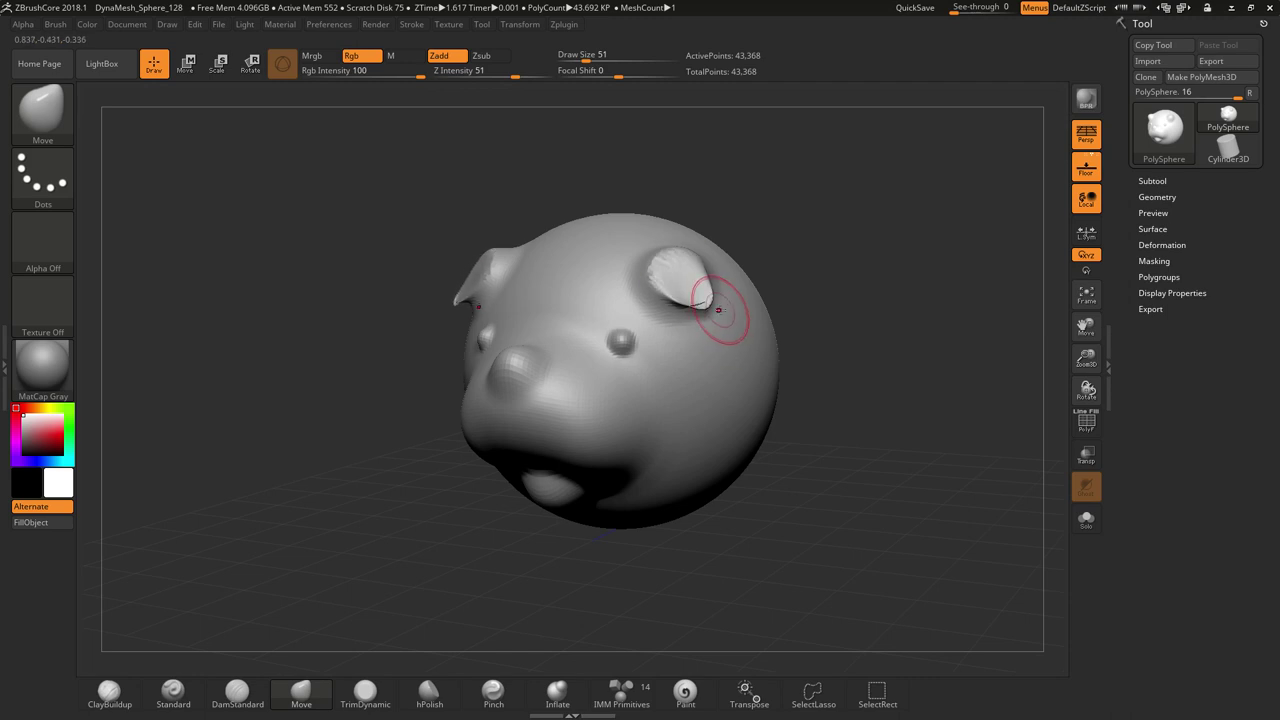
key("ctrl")
left_click_drag(694, 289, 705, 300, "ctrl")
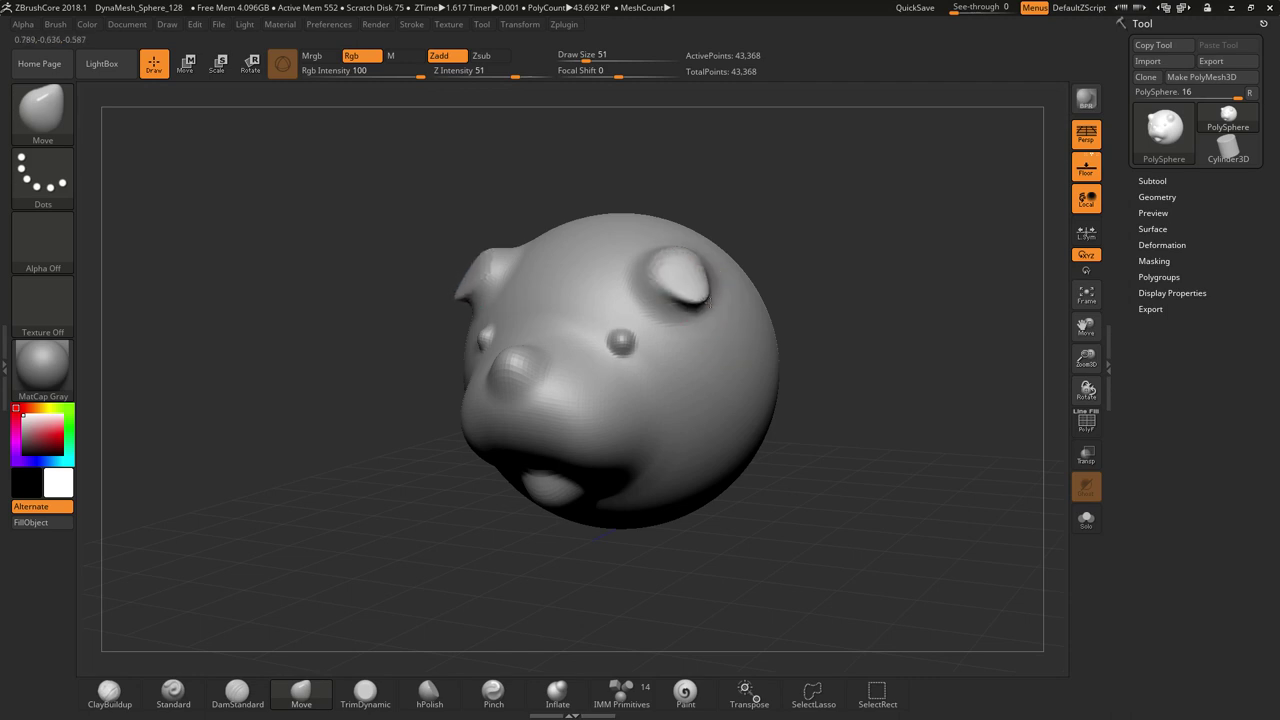
mouse_move(809, 192)
left_mouse_down()
mouse_move(836, 190)
mouse_move(826, 183)
mouse_move(820, 230)
left_mouse_up()
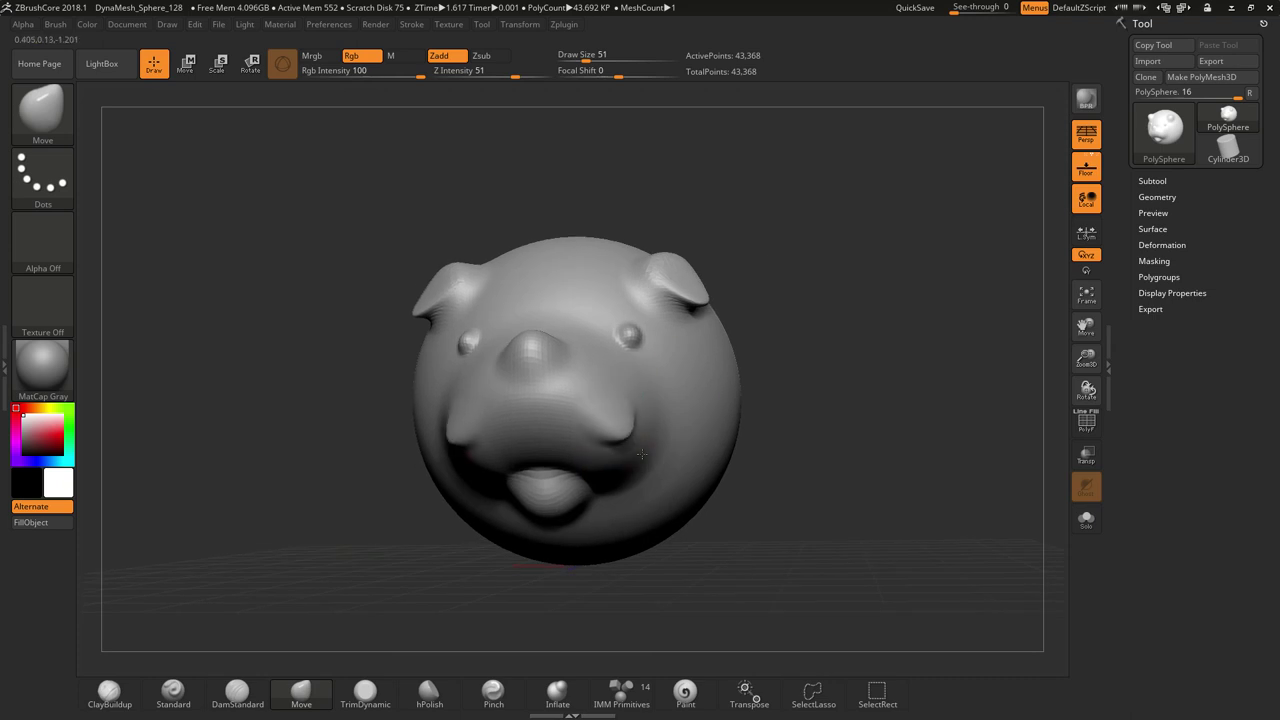
At Draw Size 182, reshape the lower cheeks into a shorter snout with fuller cheeks
left_click_drag(594, 56, 604, 57)
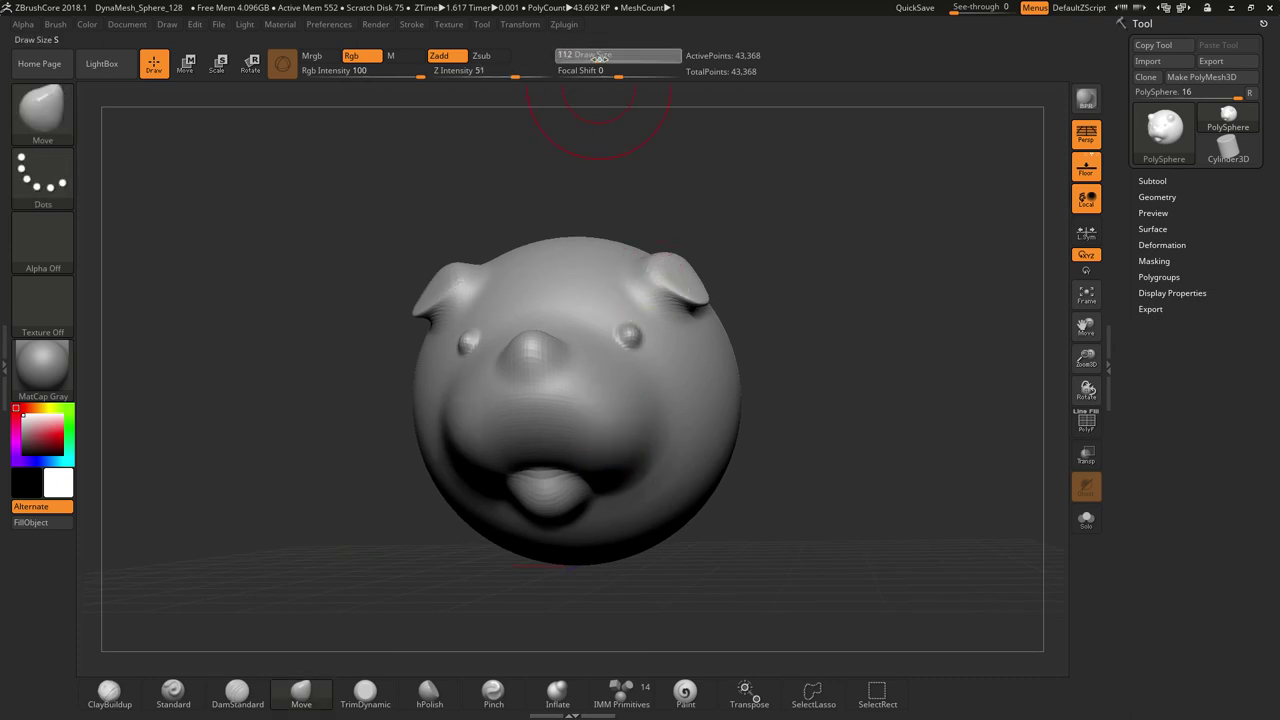
left_click_drag(628, 438, 620, 553)
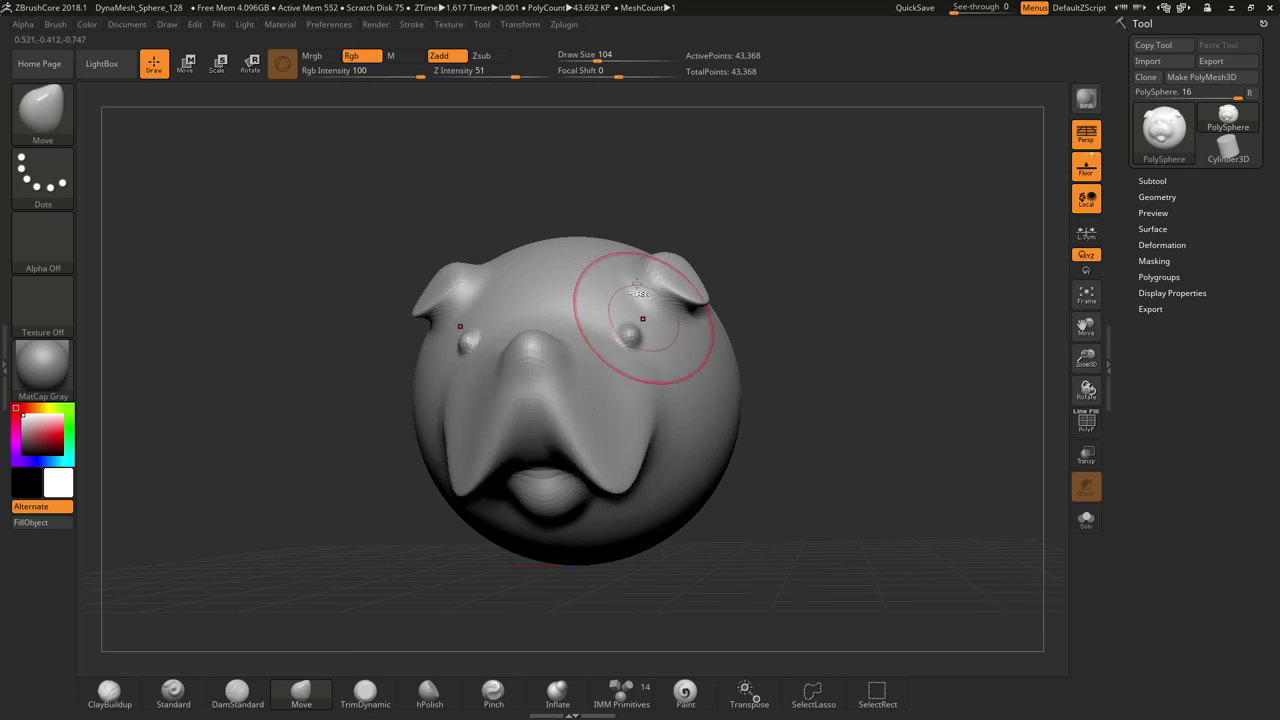
key("ctrl+z")
left_click_drag(598, 57, 612, 57)
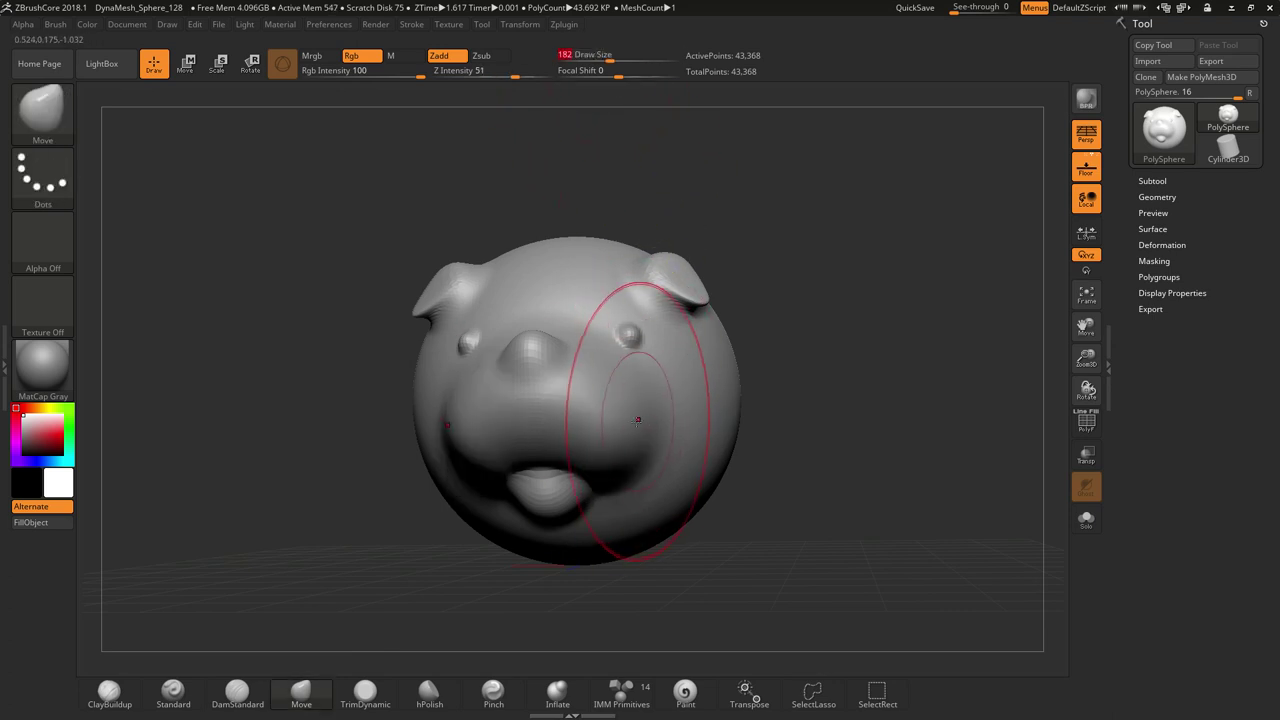
left_click_drag(650, 418, 656, 440)
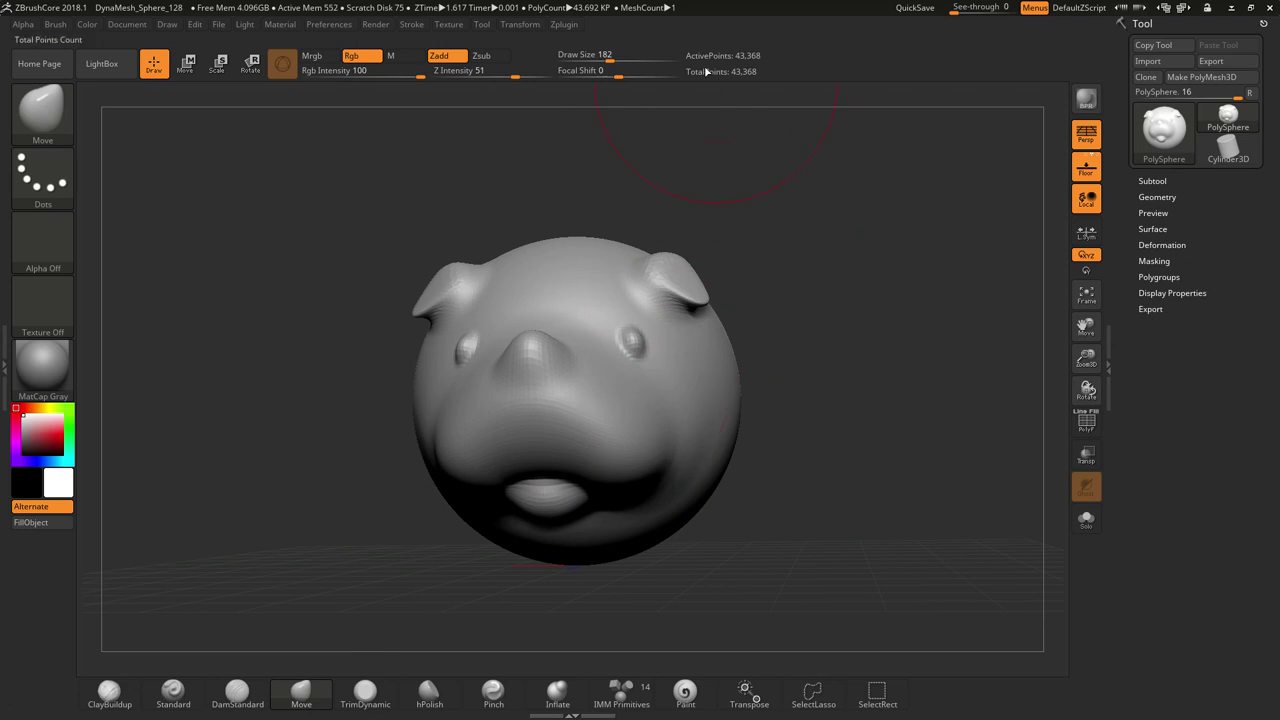
left_click_drag(771, 194, 823, 214)
mouse_move(838, 211)
left_mouse_down()
mouse_move(815, 201)
mouse_move(812, 216)
left_mouse_up()
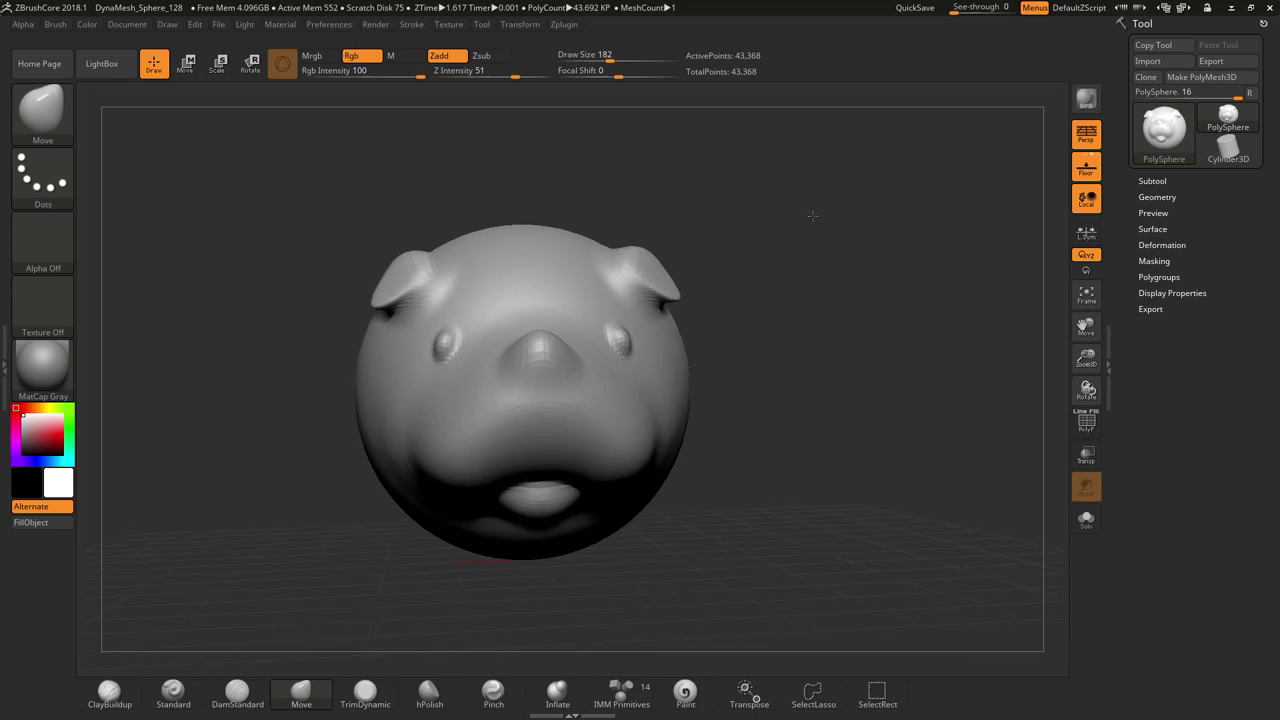
Switch to the Smooth brush and smooth the pig's face and snout
left_click(47, 119)
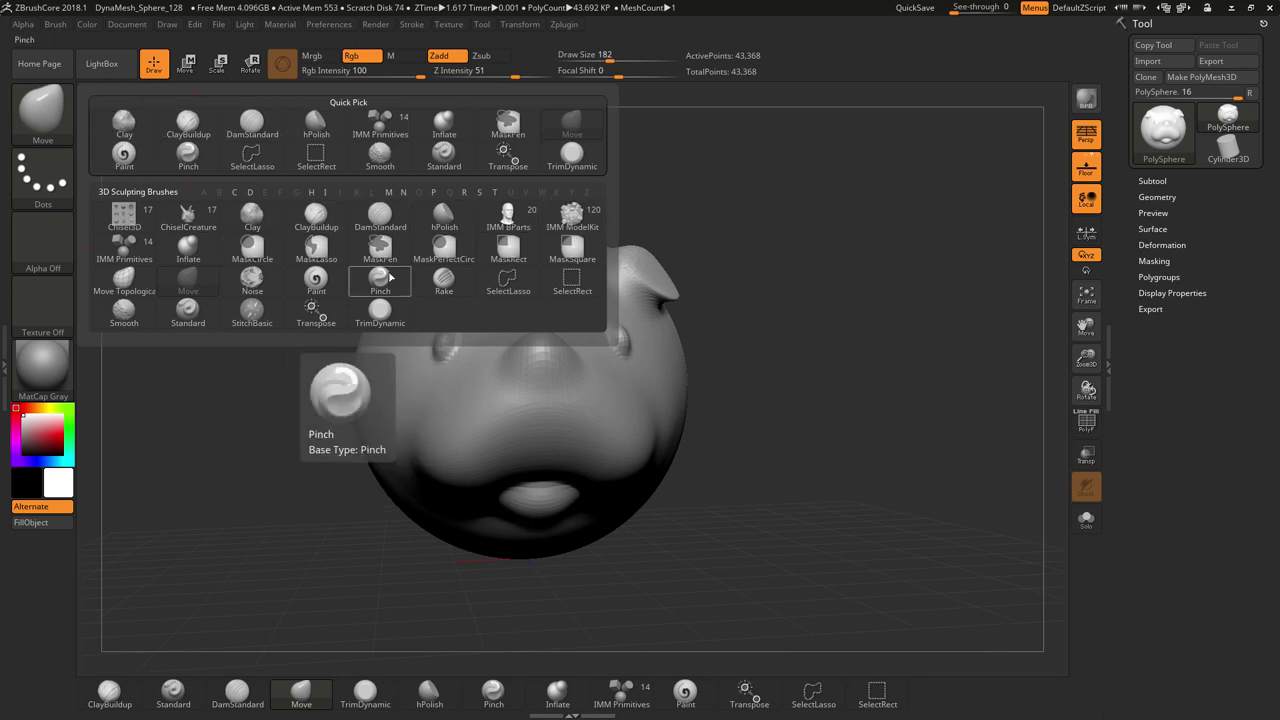
left_click(126, 312)
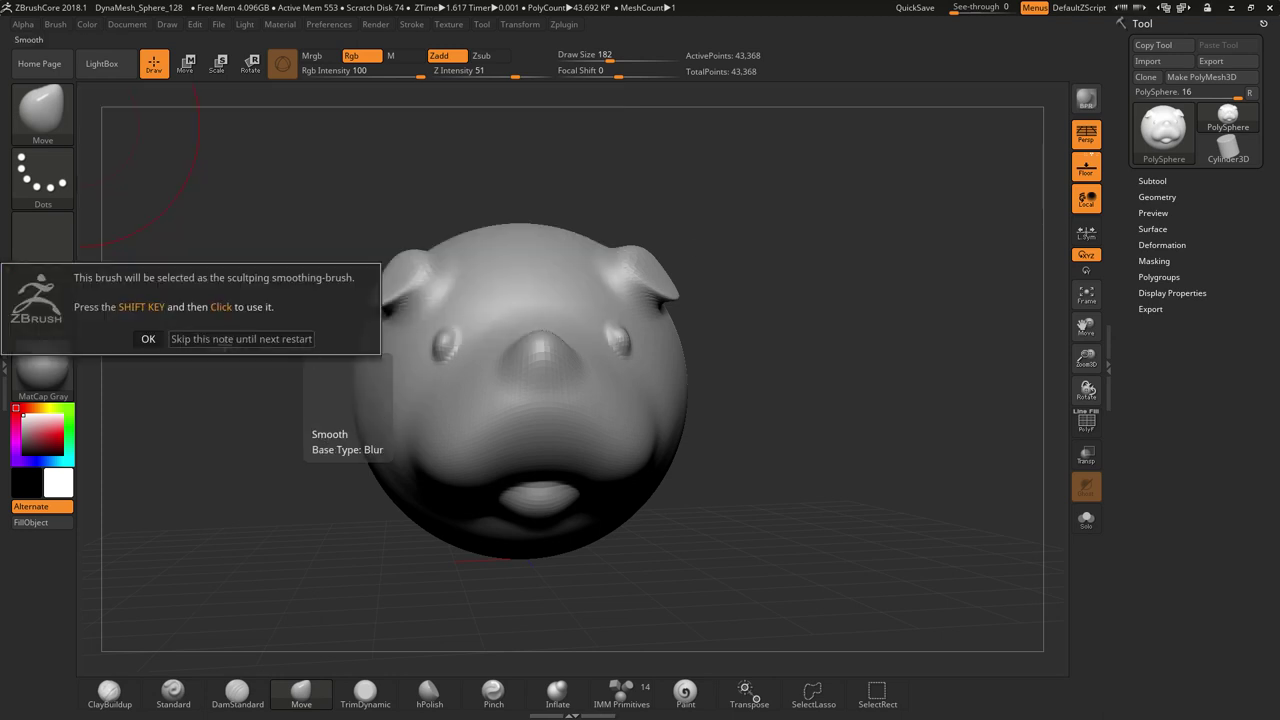
left_click(148, 339)
left_click_drag(520, 380, 534, 351)
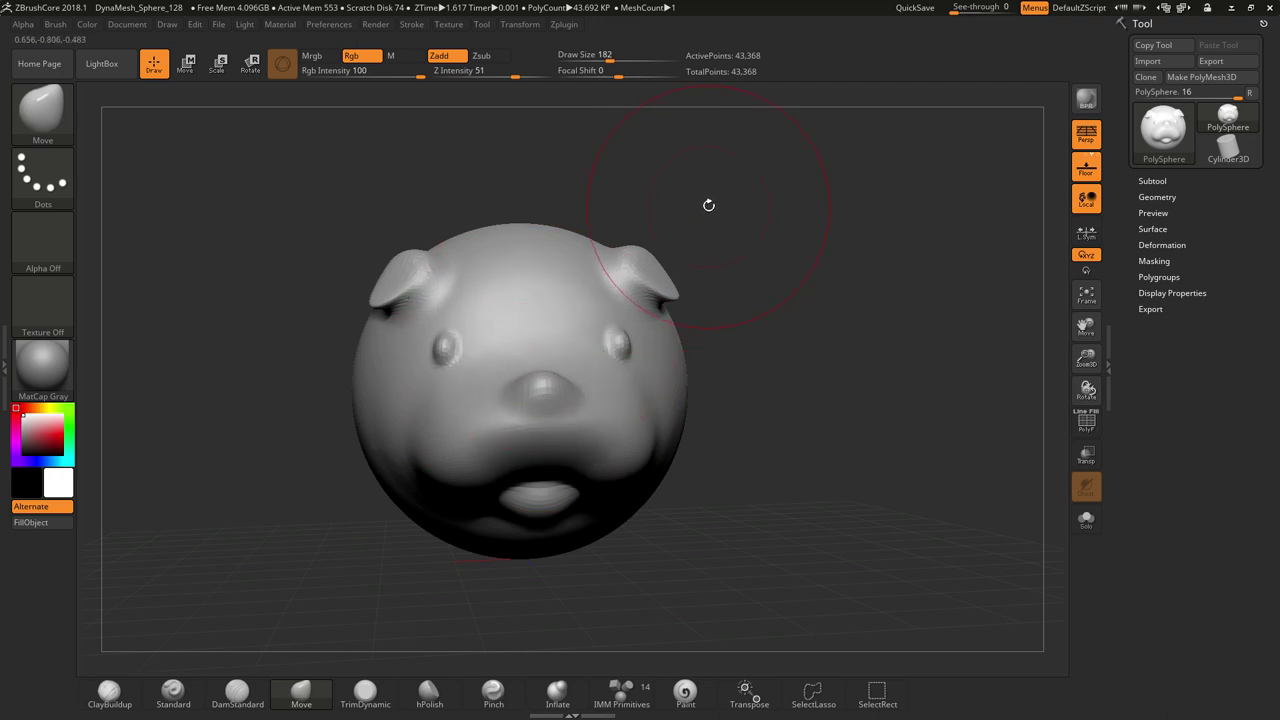
left_click_drag(708, 205, 808, 207)
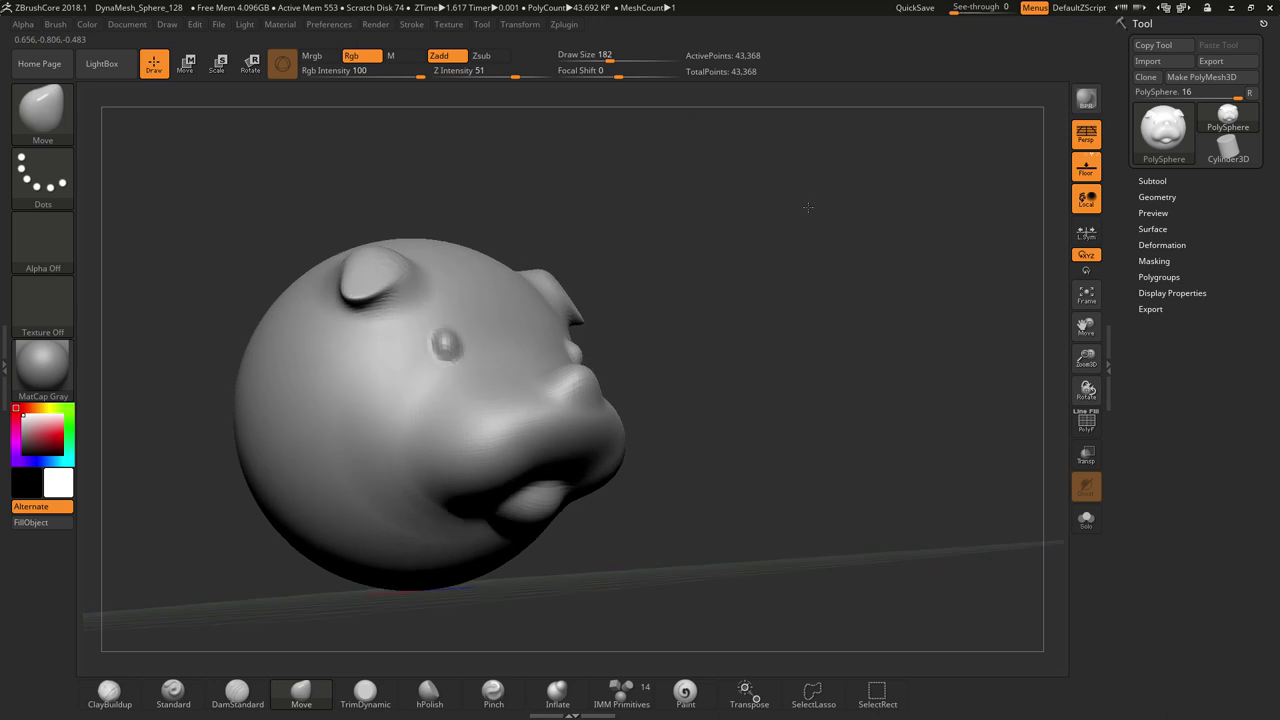
Shrink the brush to Draw Size 16 and turn the head back to a front view
left_click_drag(606, 56, 576, 57)
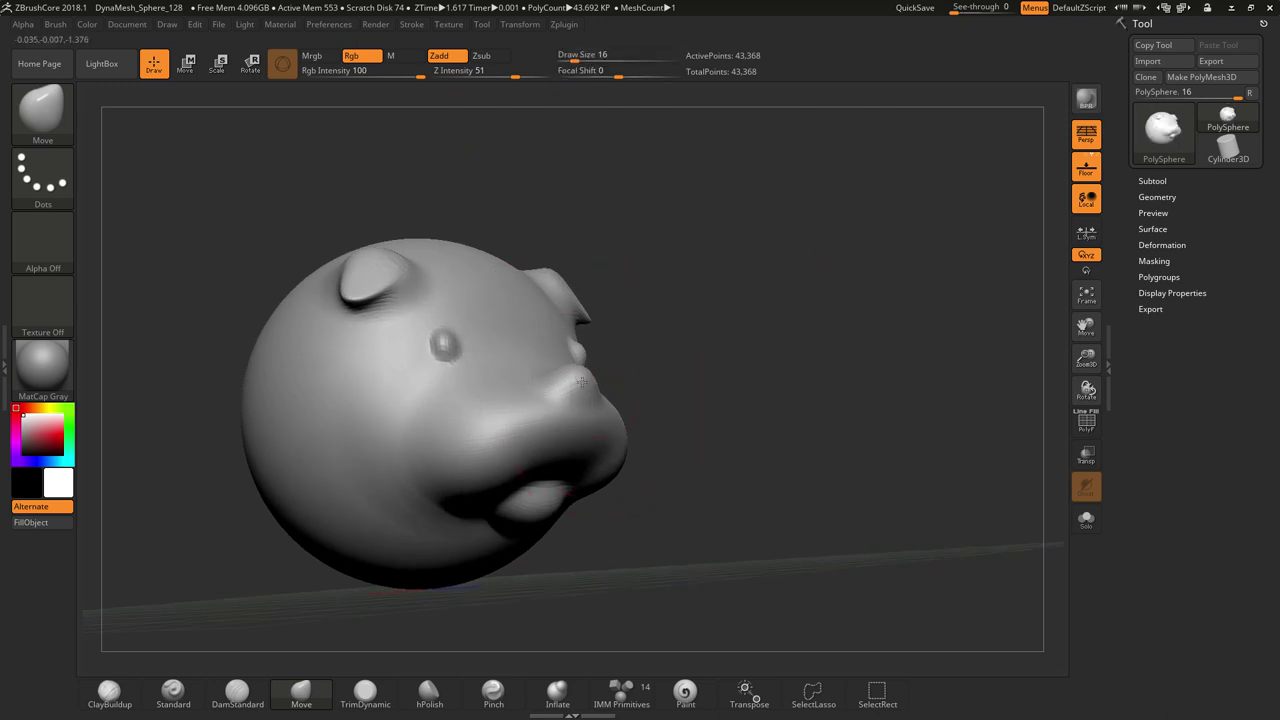
left_click_drag(799, 248, 757, 269, "shift")
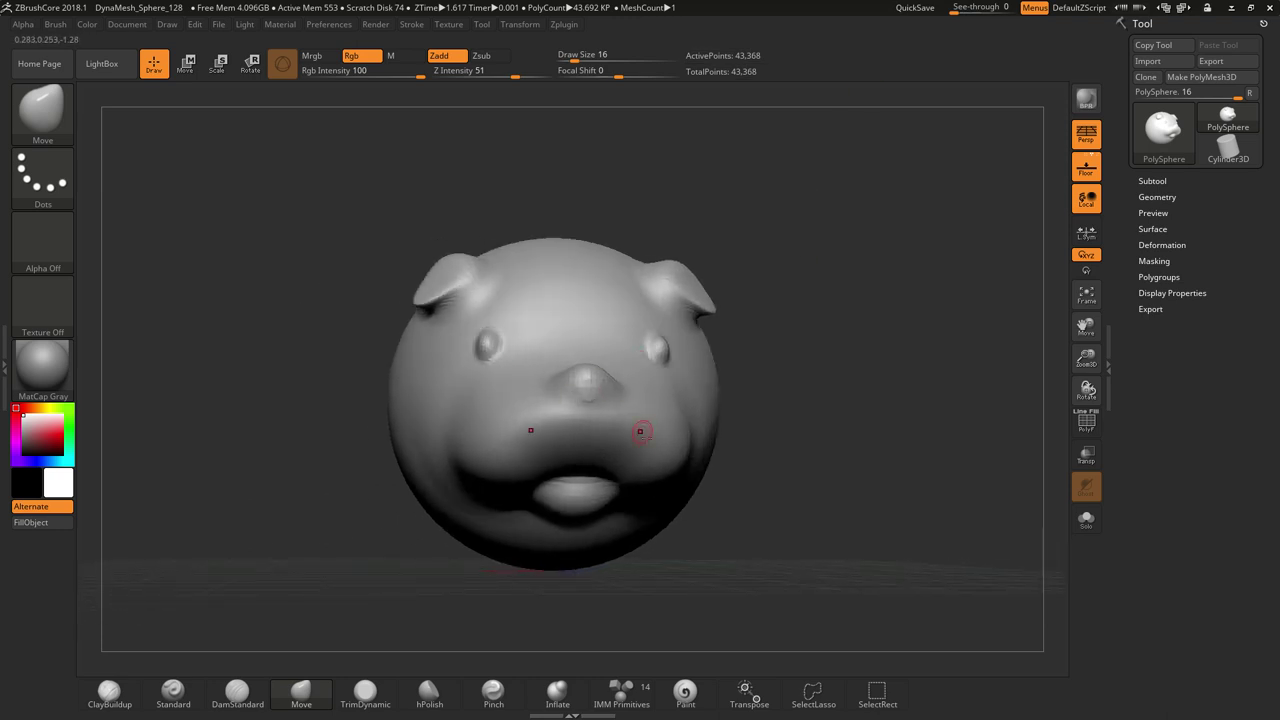
left_click(44, 125)
left_click(44, 112)
left_click(44, 120)
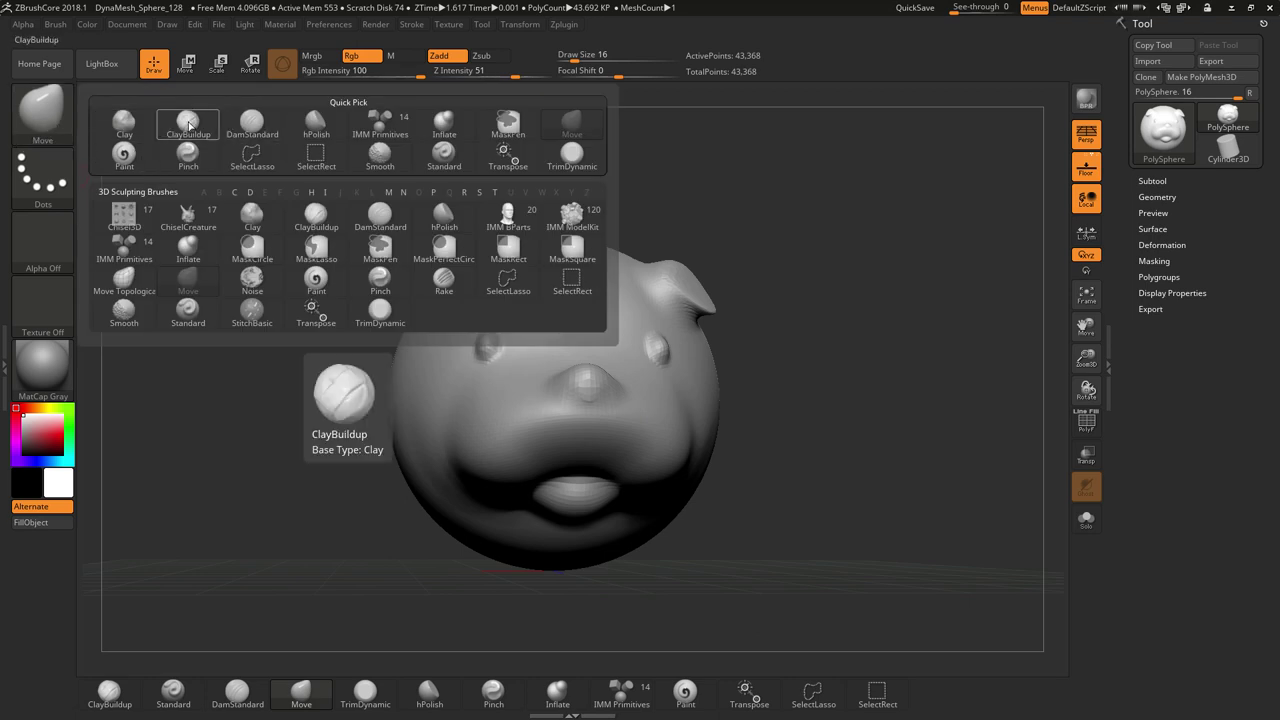
With ClayBuildup at Draw Size 56, build a frowning V-shaped brow ridge, undoing the cheek fold
left_click(188, 122)
left_click_drag(575, 57, 586, 57)
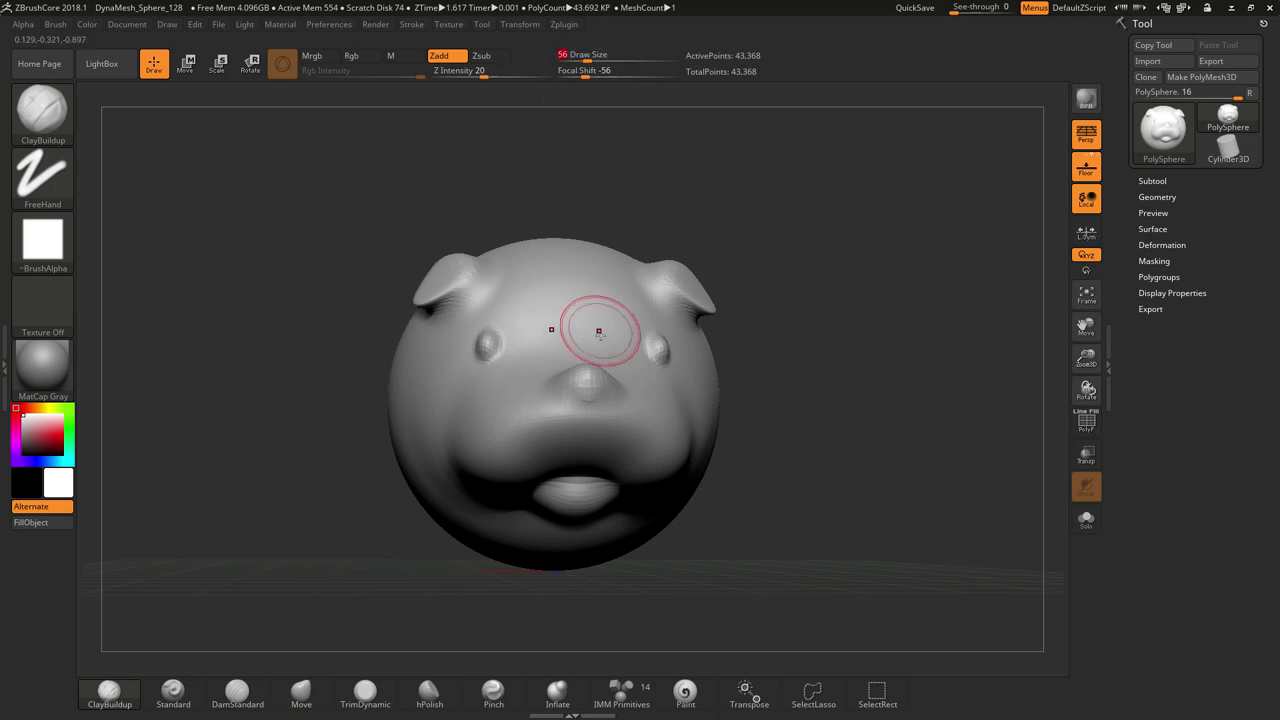
left_click_drag(594, 337, 665, 316)
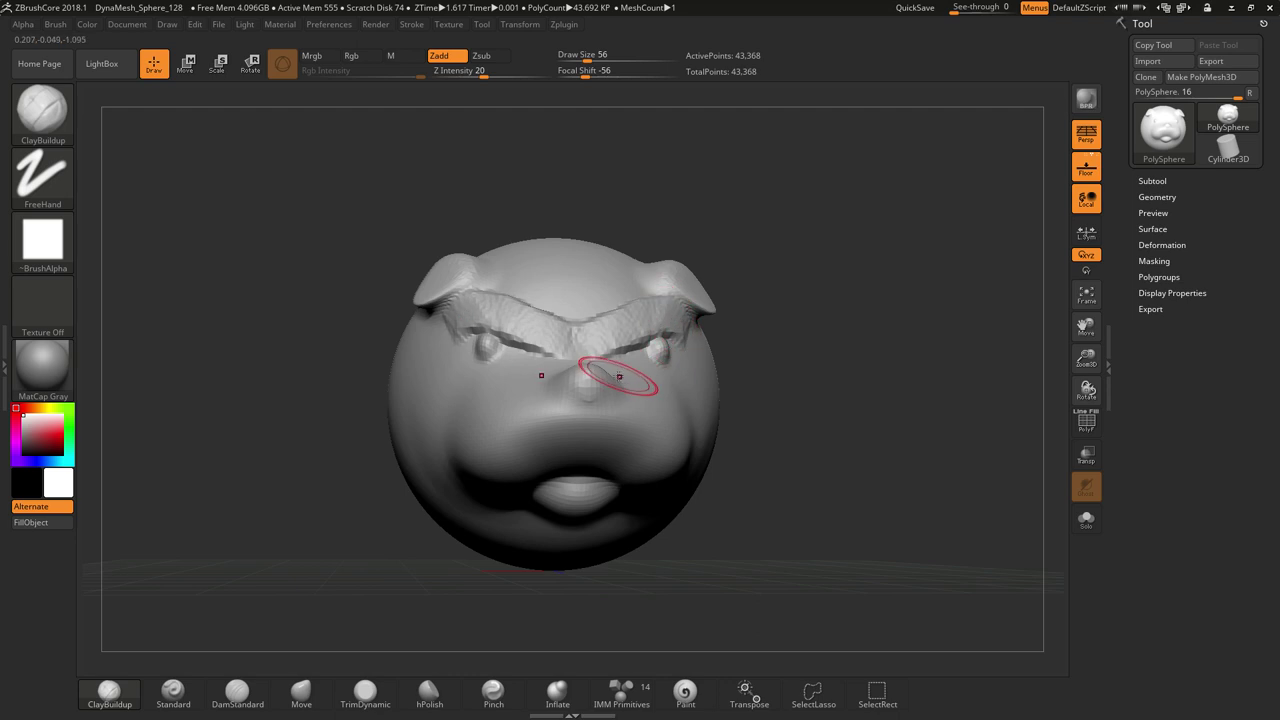
mouse_move(632, 362)
left_mouse_down()
mouse_move(685, 428)
mouse_move(692, 466)
mouse_move(678, 484)
left_mouse_up()
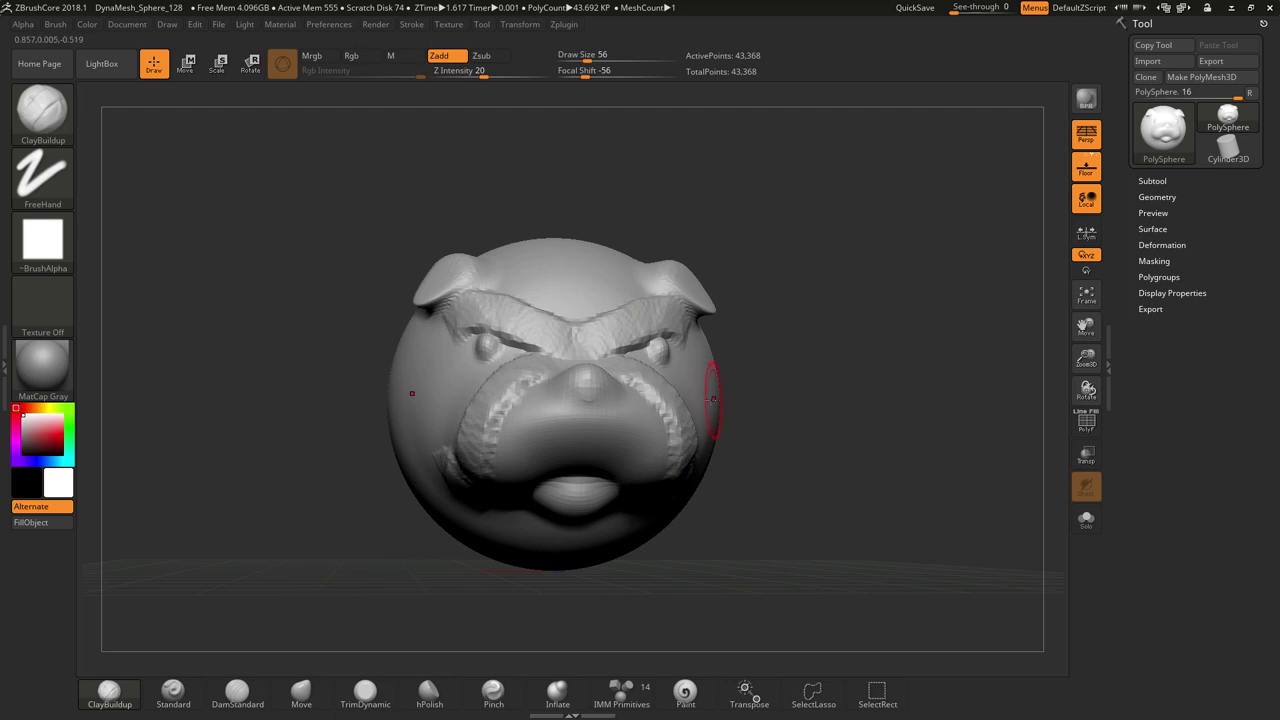
key("ctrl+z")
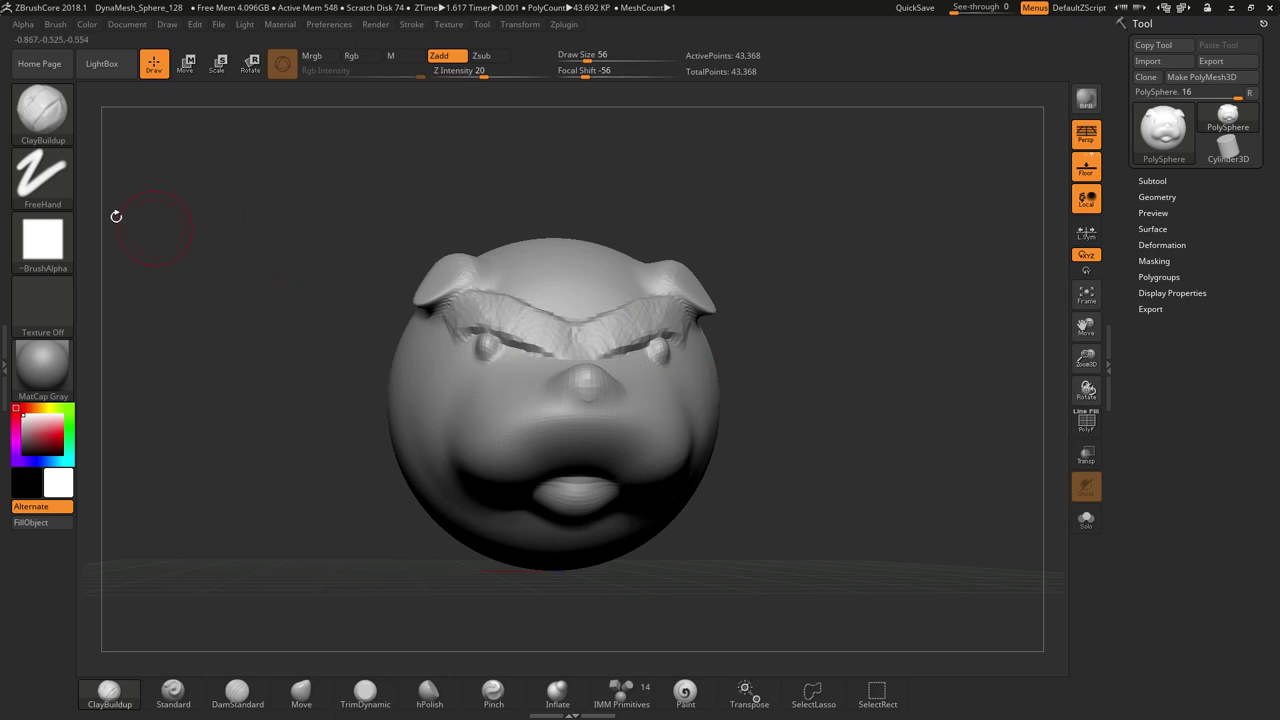
Switch to the Smooth brush and smooth out the rough brow ridge
left_click(55, 118)
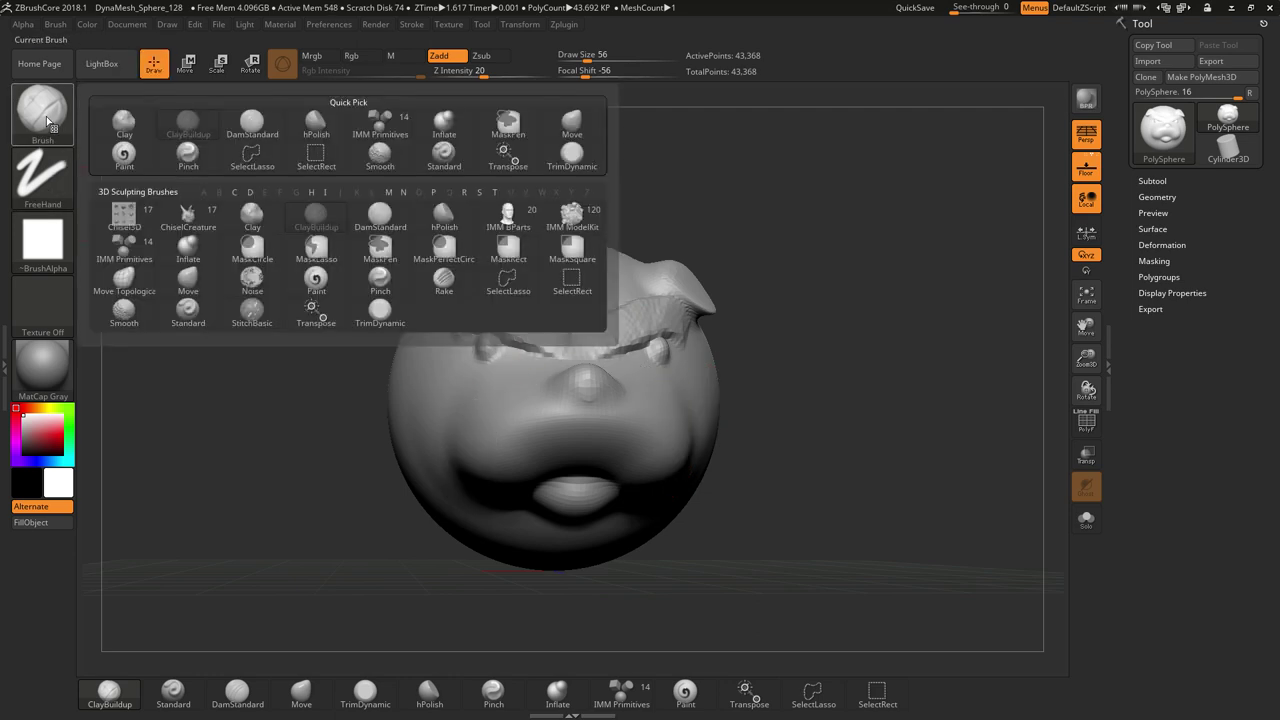
left_click(124, 312)
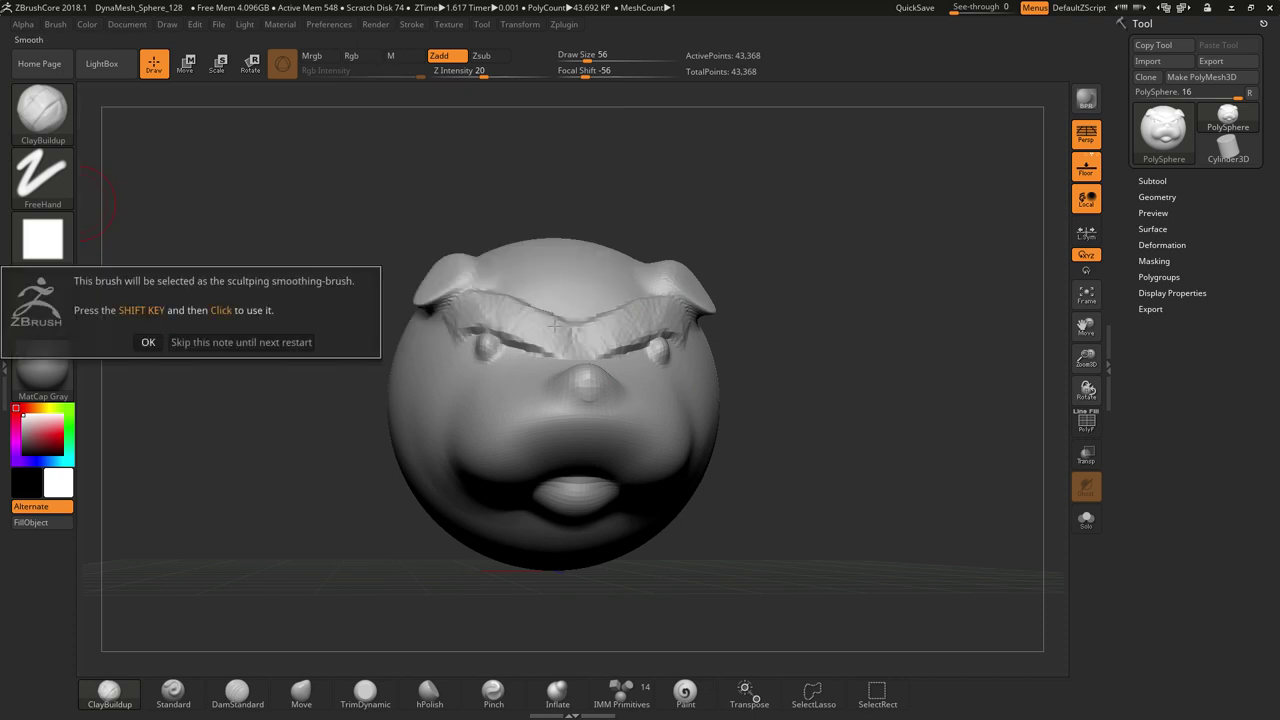
left_click(148, 342)
mouse_move(500, 371)
left_mouse_down("shift")
mouse_move(543, 329)
mouse_move(500, 330)
mouse_move(466, 294)
mouse_move(449, 331)
mouse_move(457, 309)
left_mouse_up("shift")
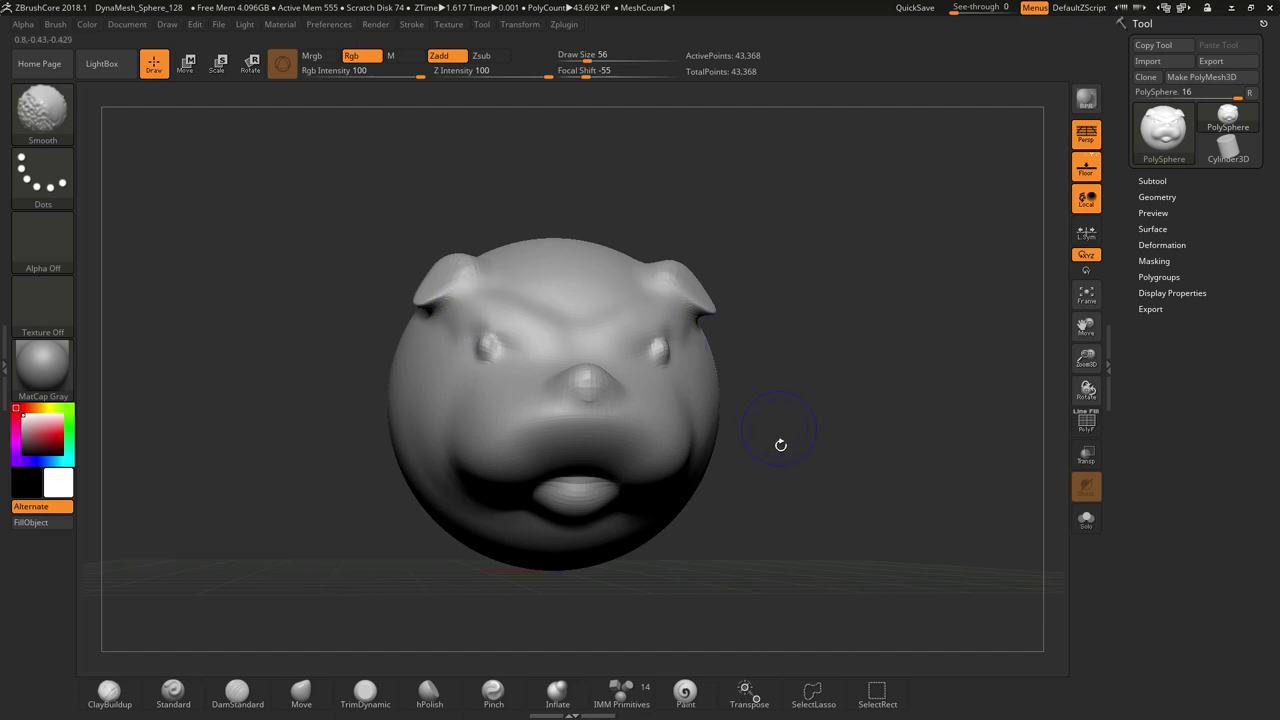
Add a ClayBuildup ridge over the right brow, checking the head from the side
left_click_drag(820, 395, 813, 386)
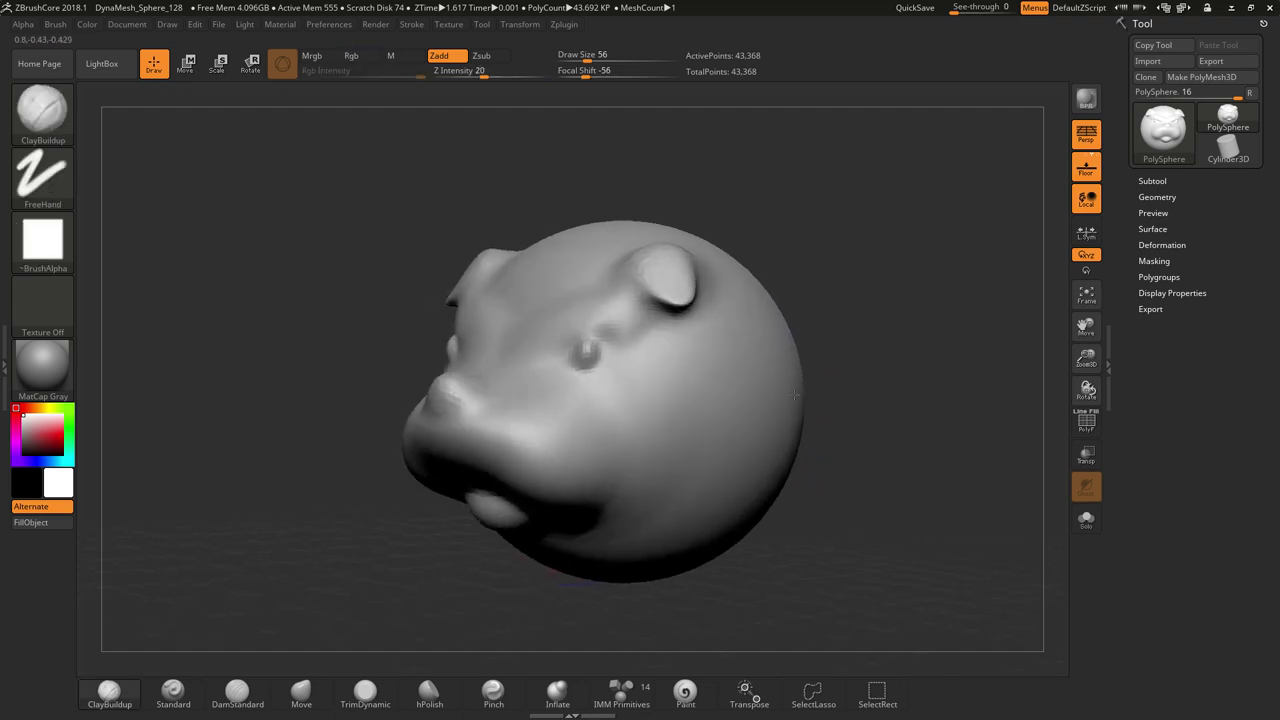
mouse_move(726, 337)
left_mouse_down()
mouse_move(669, 294)
mouse_move(690, 300)
left_mouse_up()
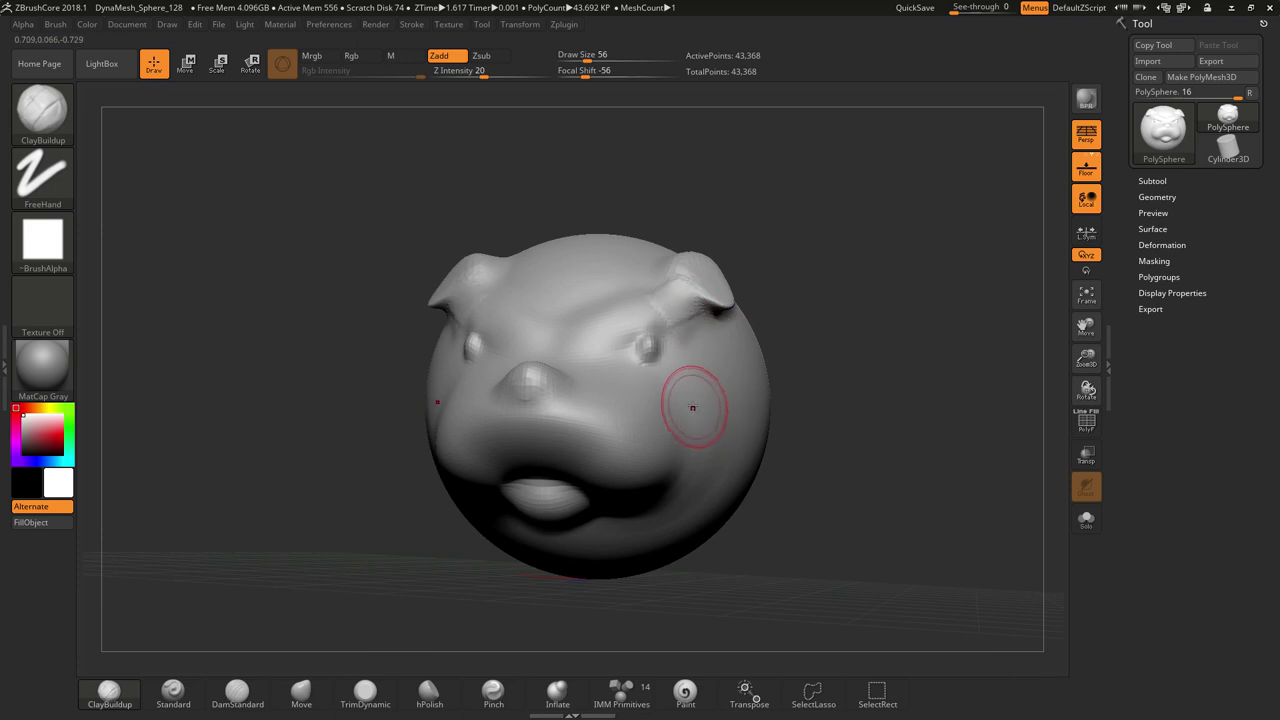
mouse_move(791, 457)
left_mouse_down()
mouse_move(889, 468)
mouse_move(798, 445)
mouse_move(858, 462)
left_mouse_up()
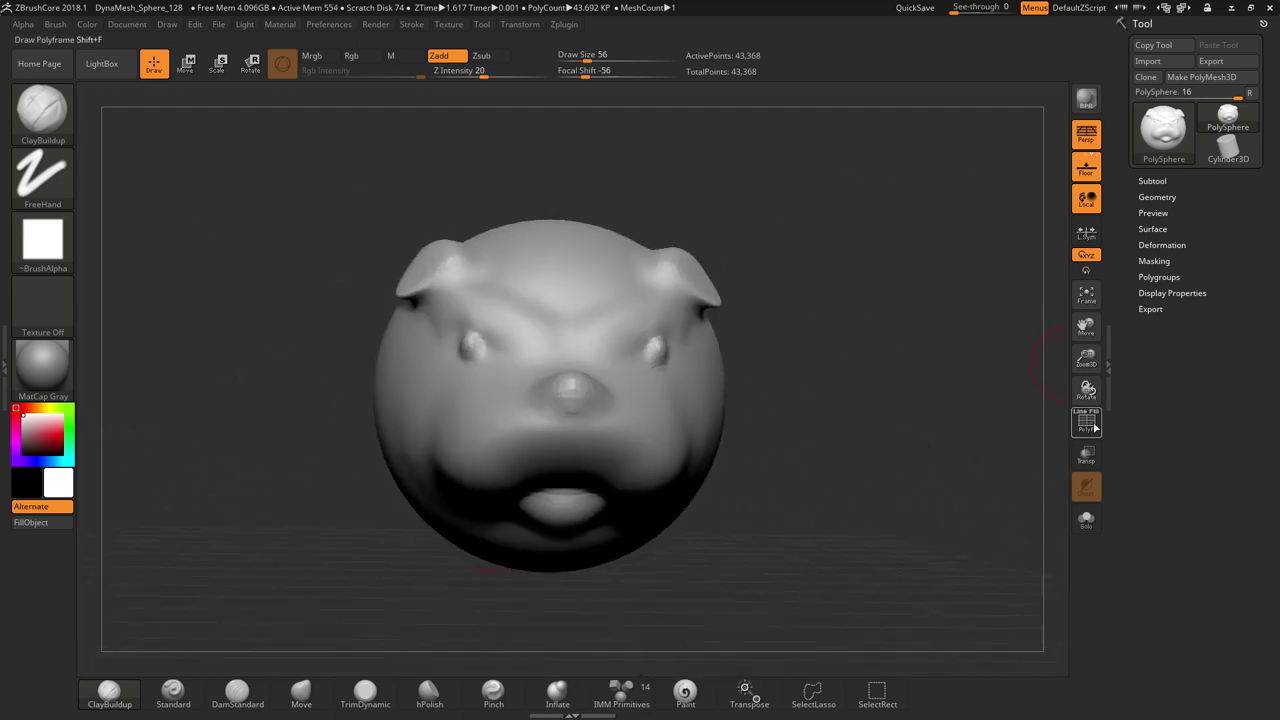
Toggle the floor grid and perspective distortion off and on to compare views
left_click(1087, 172)
left_click(1087, 172)
left_click(1087, 135)
left_click(1087, 135)
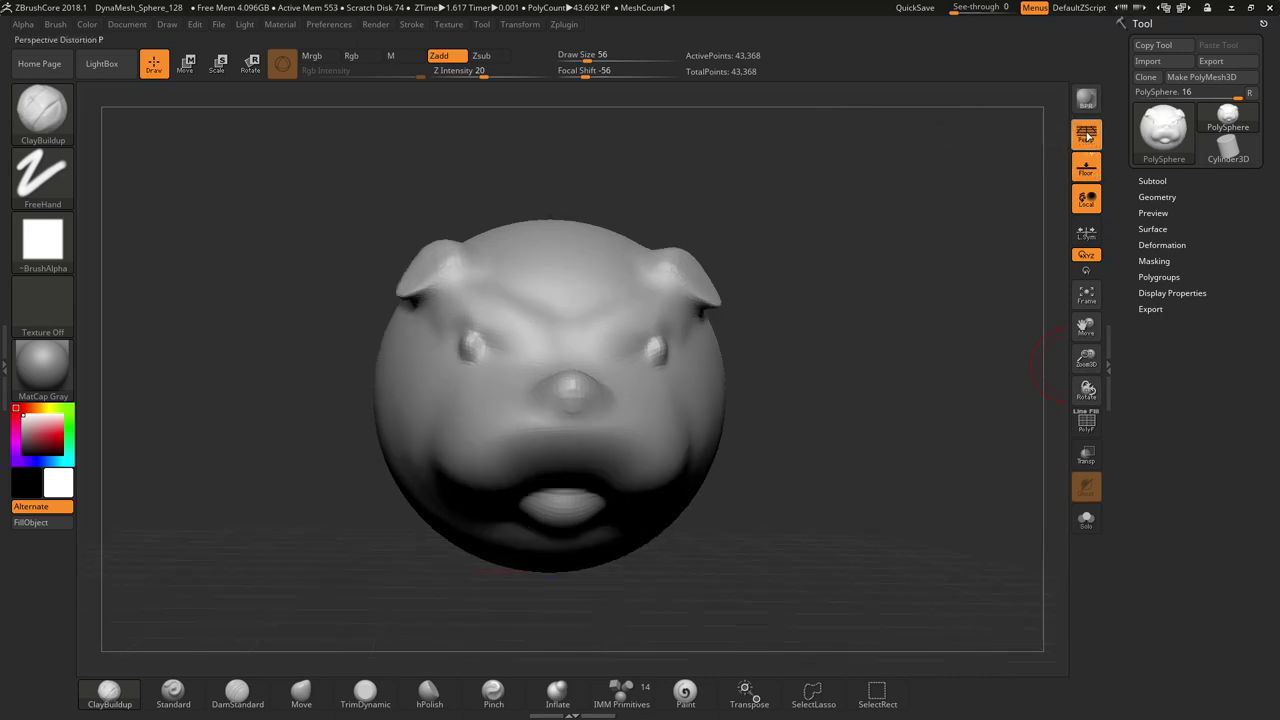
left_click(1087, 135)
left_click(1087, 135)
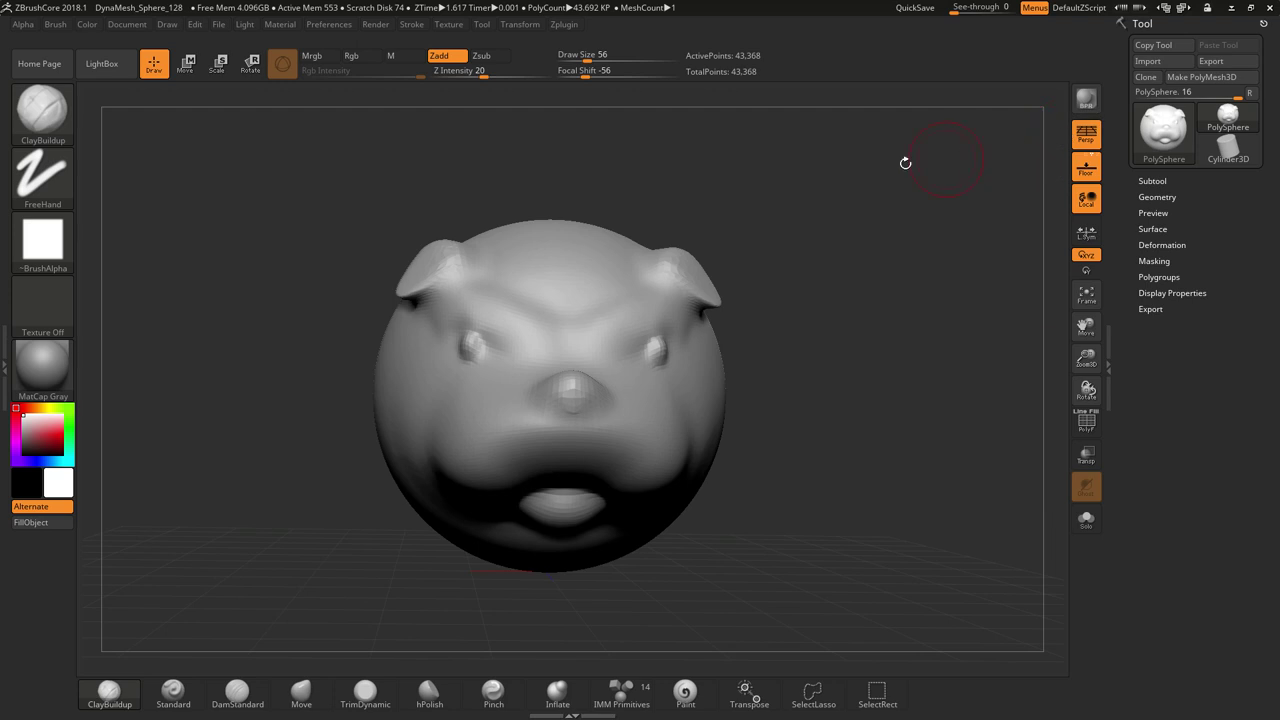
Apply the MatCap Red Wax material and rotate the pig head to inspect it
left_click(43, 365)
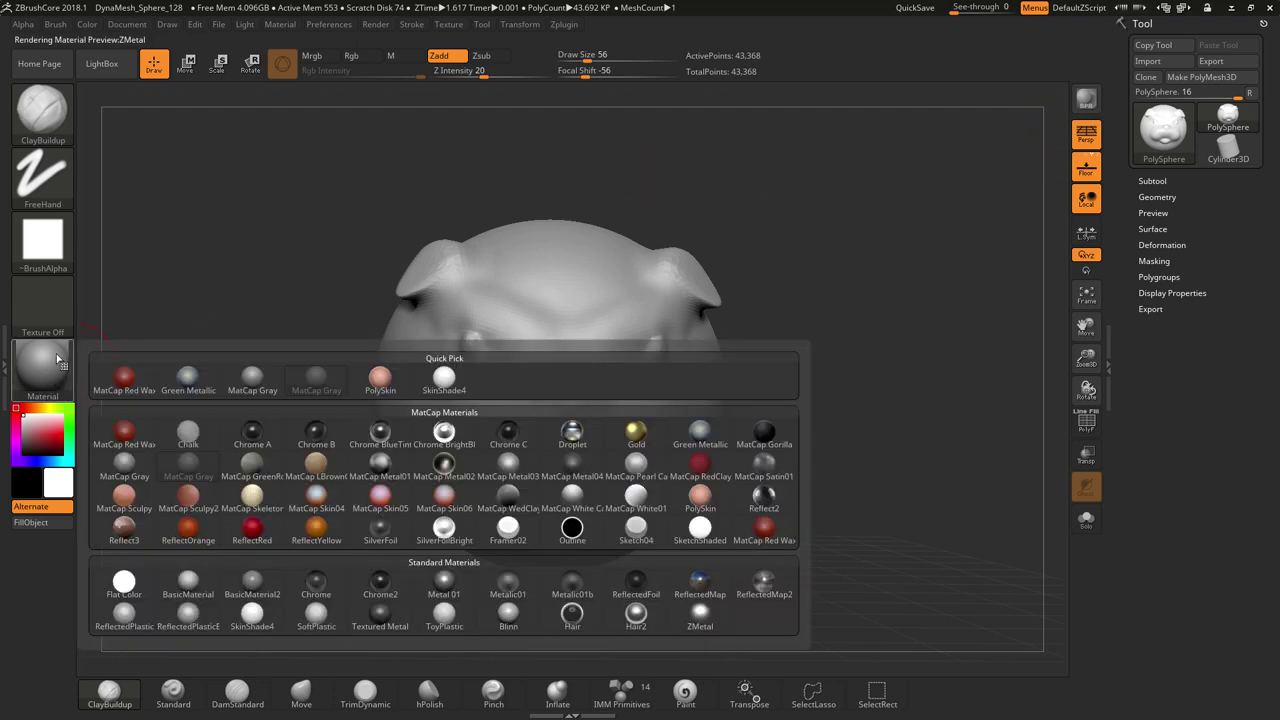
left_click(121, 380)
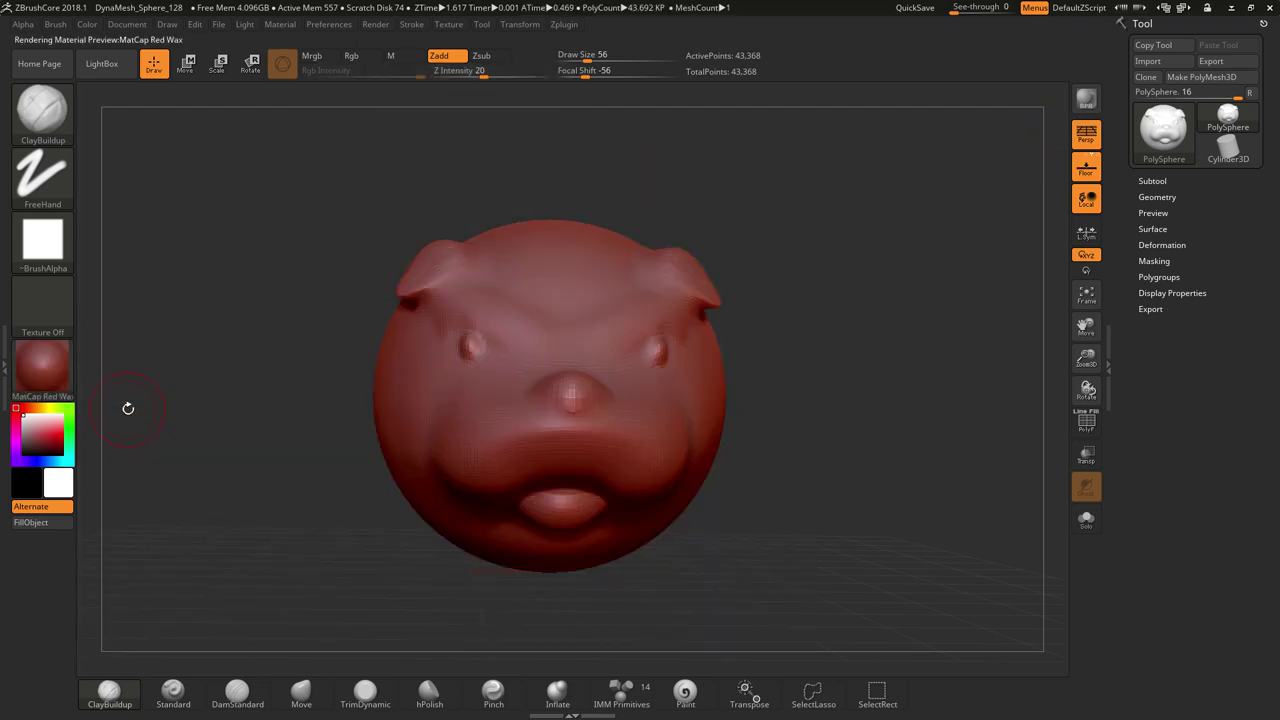
left_click_drag(780, 414, 765, 404)
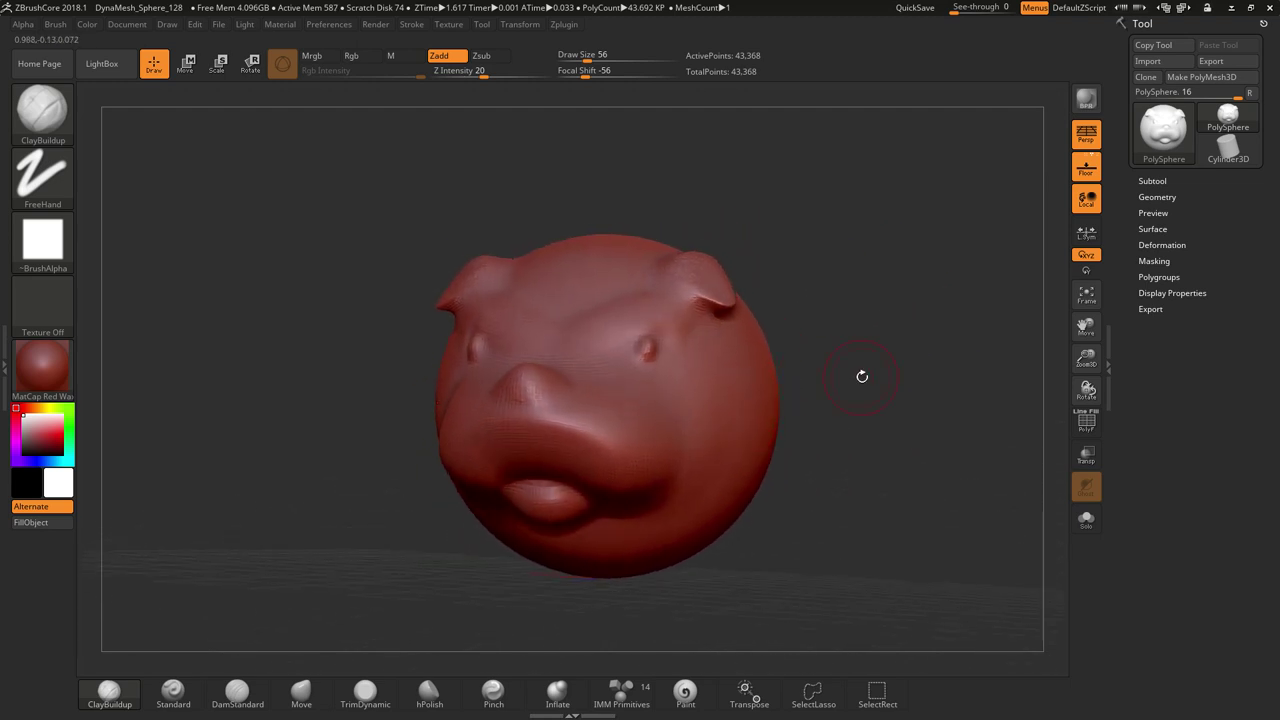
left_click_drag(912, 420, 914, 416)
mouse_move(1086, 360)
left_mouse_down()
mouse_move(1059, 364)
mouse_move(1054, 444)
mouse_move(1037, 346)
left_mouse_up()
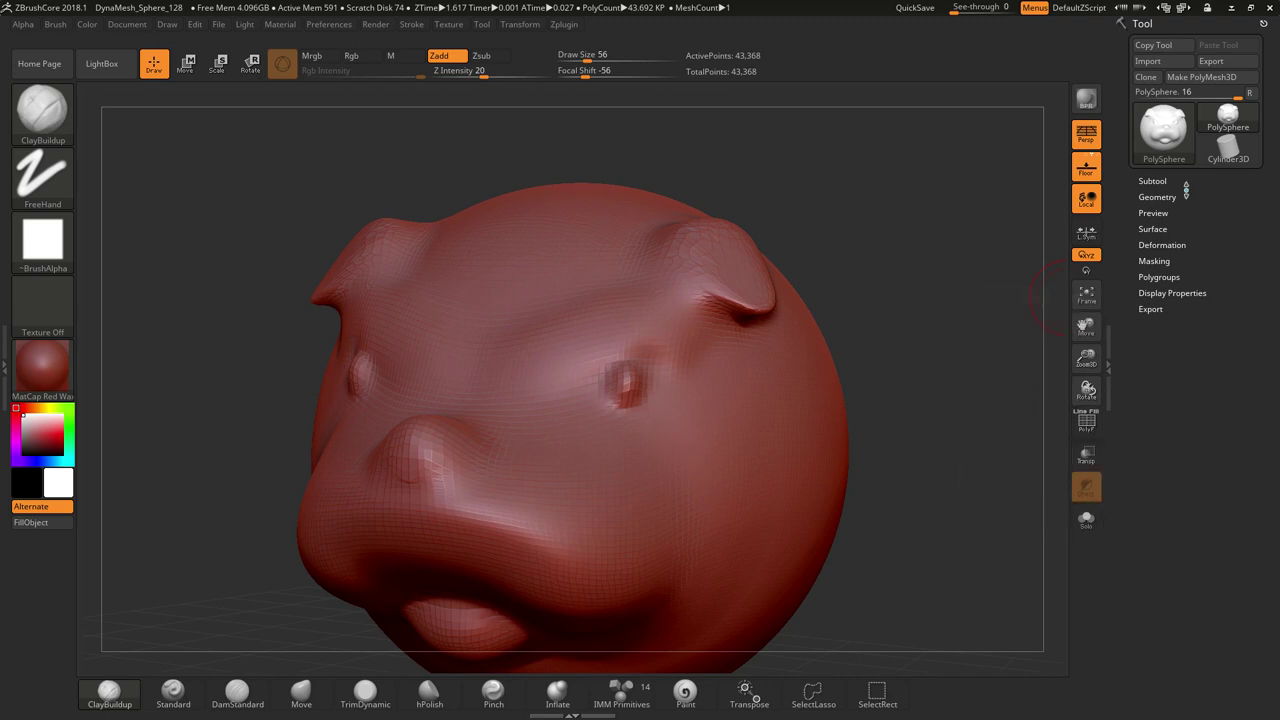
left_click(1166, 229)
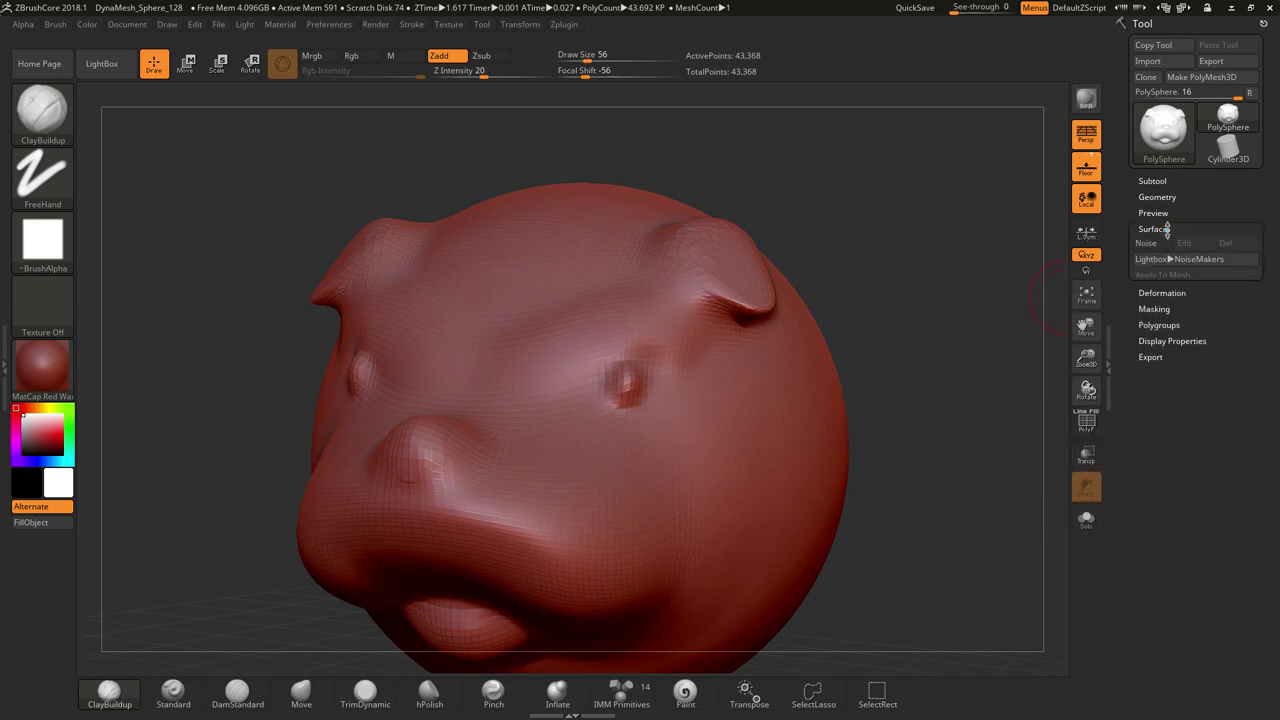
left_click(1170, 298)
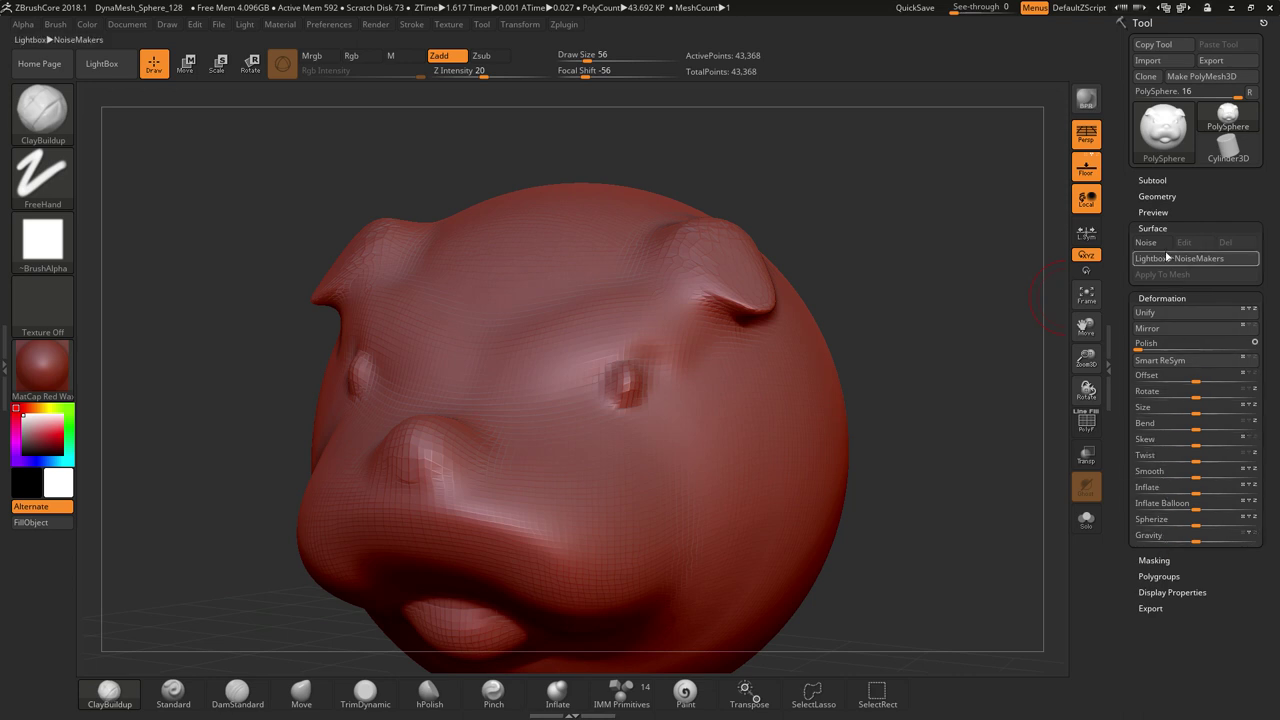
left_click(1155, 213)
left_click(1158, 212)
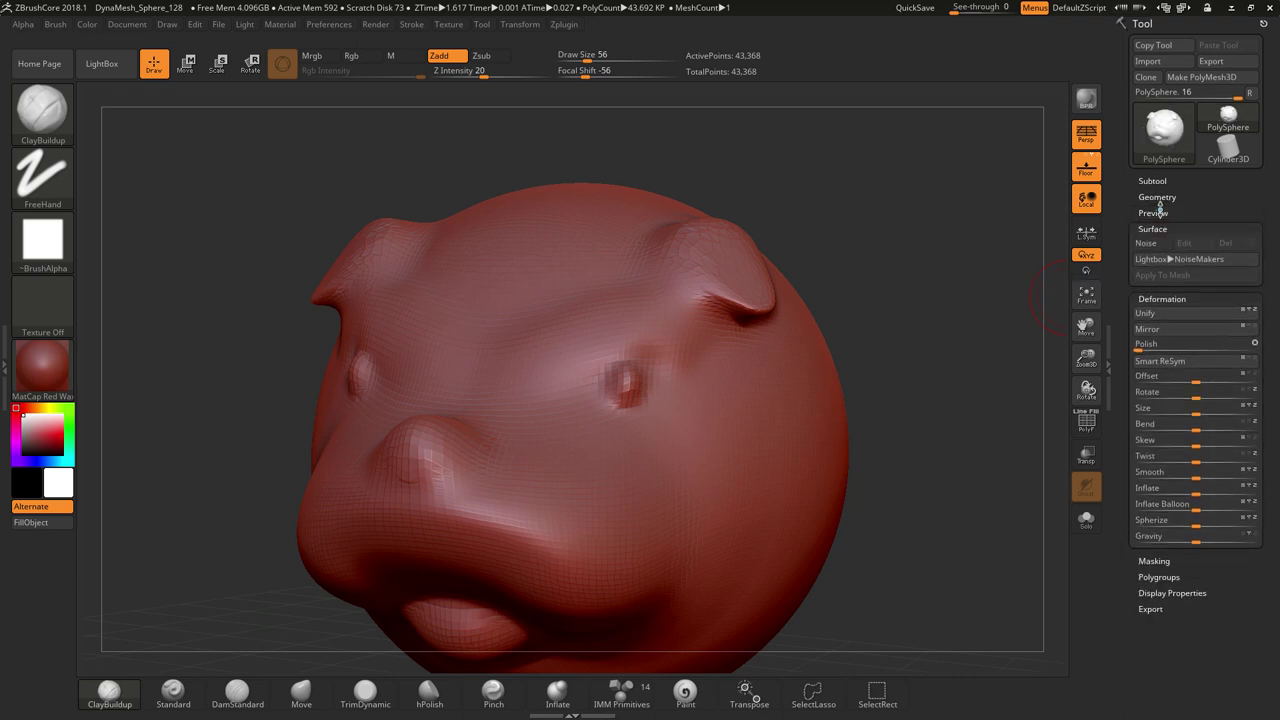
left_click(1155, 228)
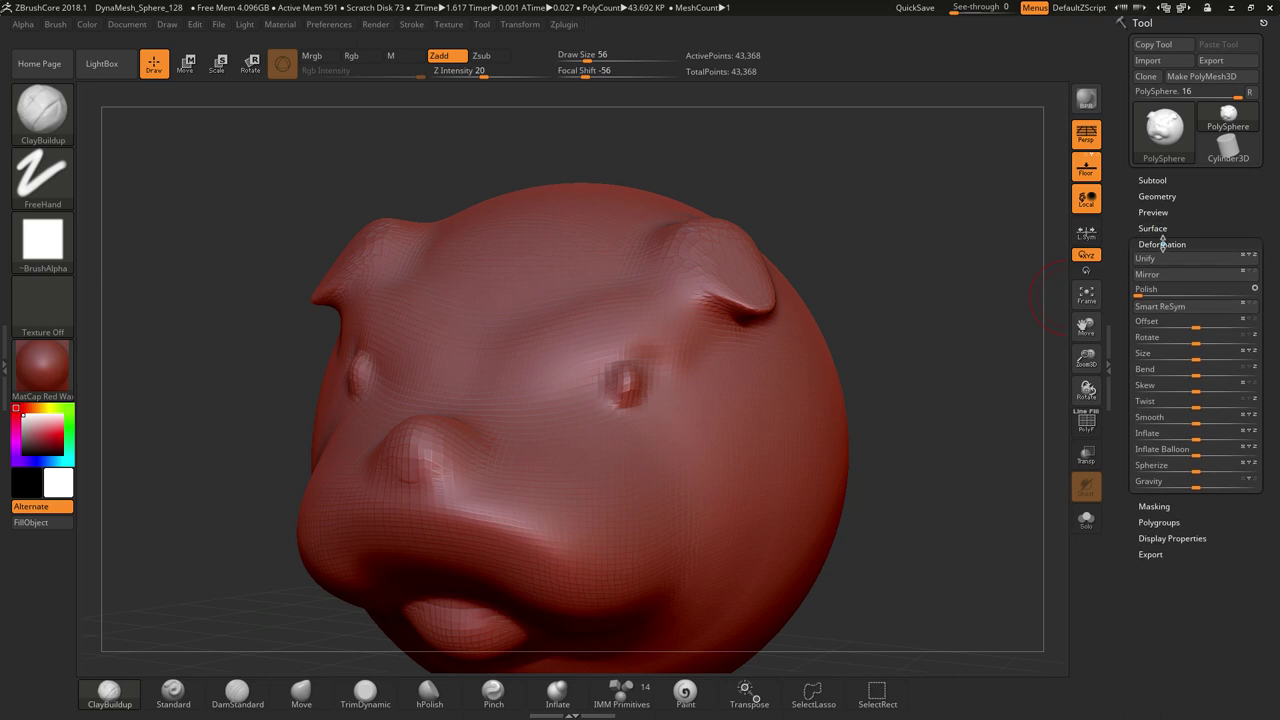
left_click(1162, 244)
left_click(1160, 276)
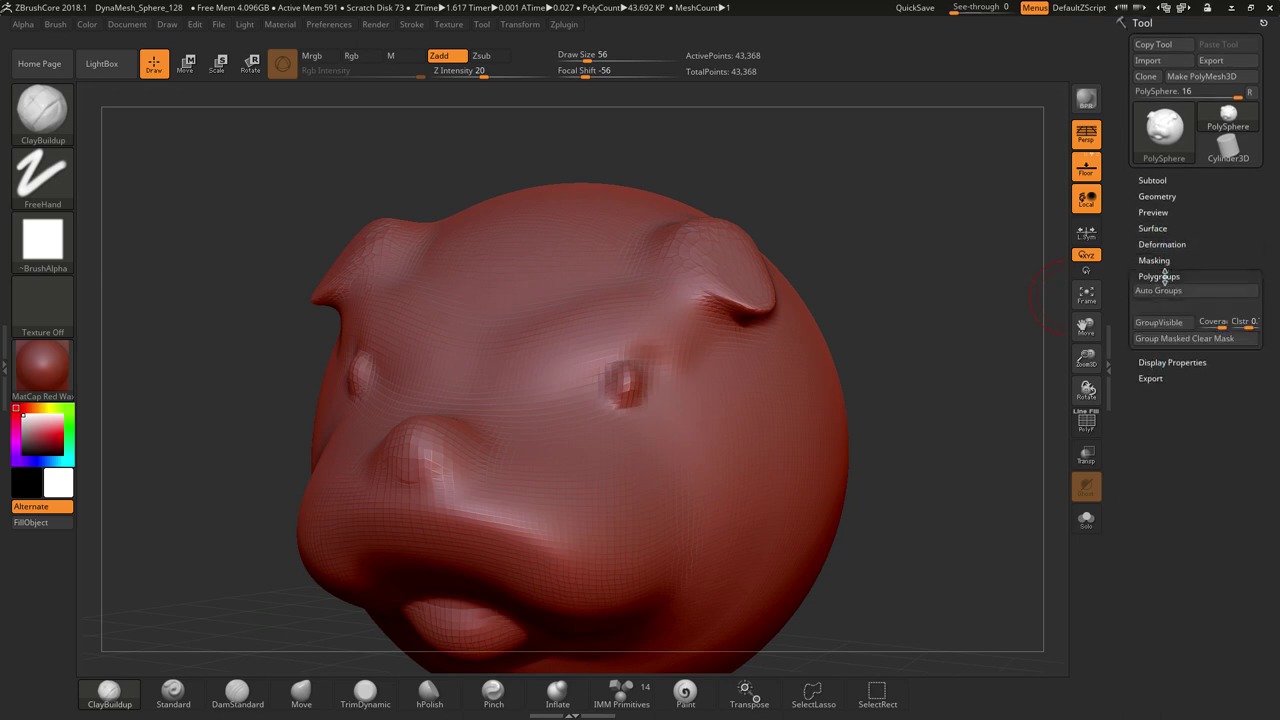
left_click(1163, 277)
left_click(1166, 291)
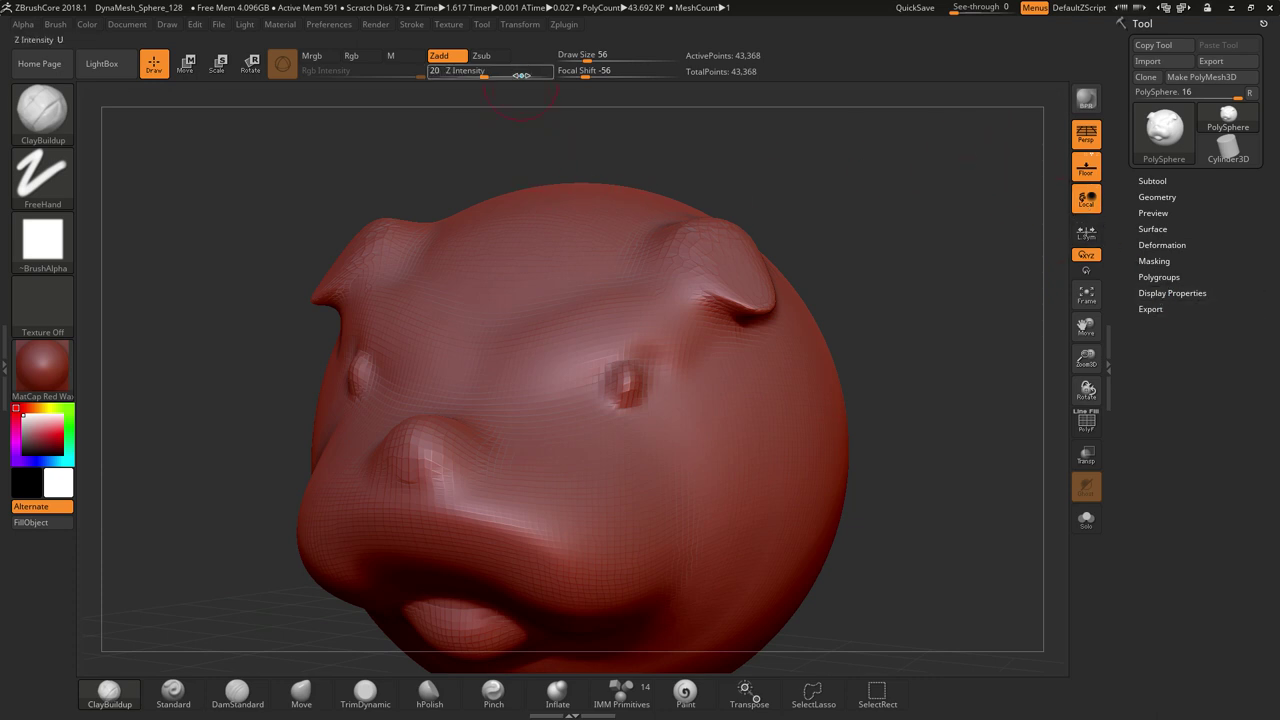
left_click(449, 27)
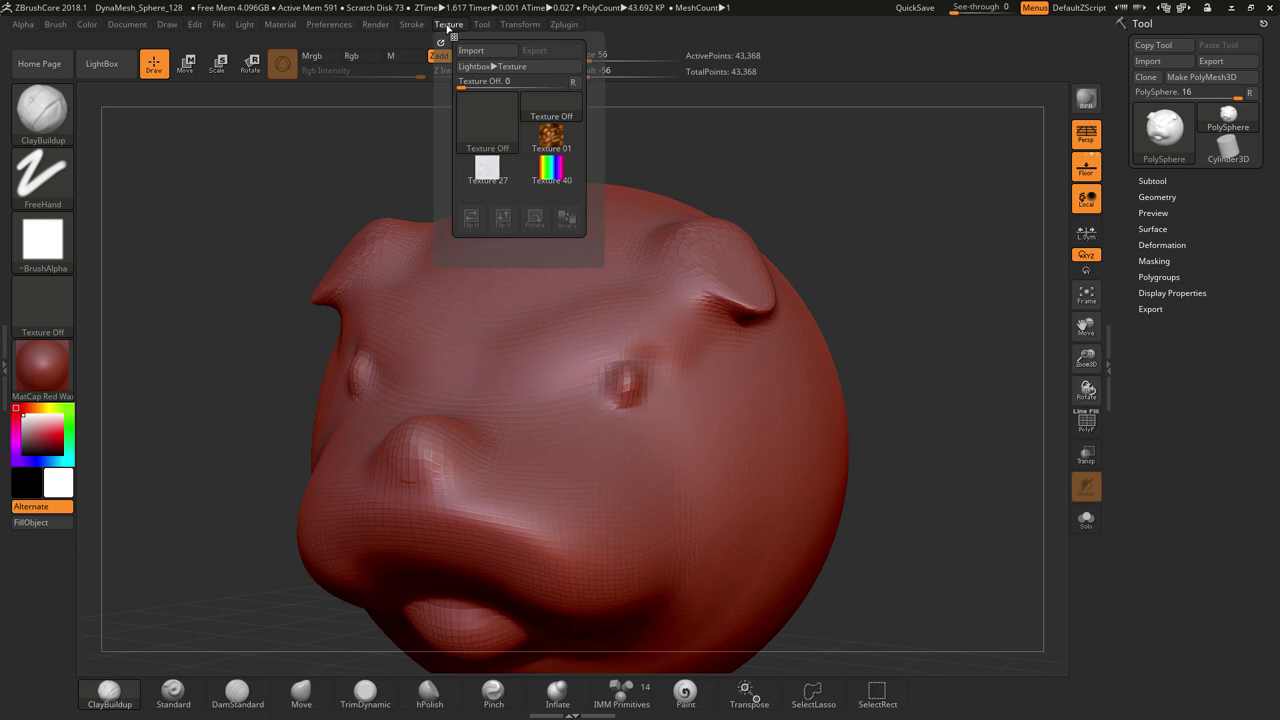
left_click(414, 27)
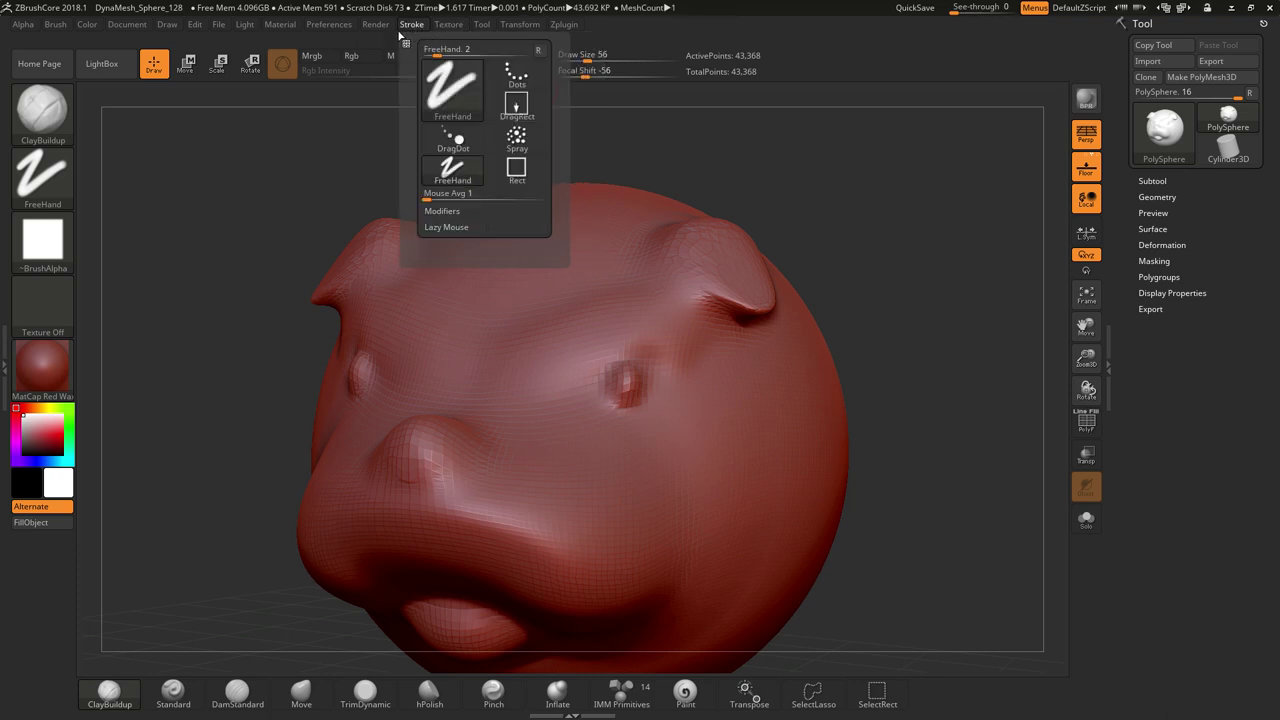
left_click(384, 30)
left_click(345, 27)
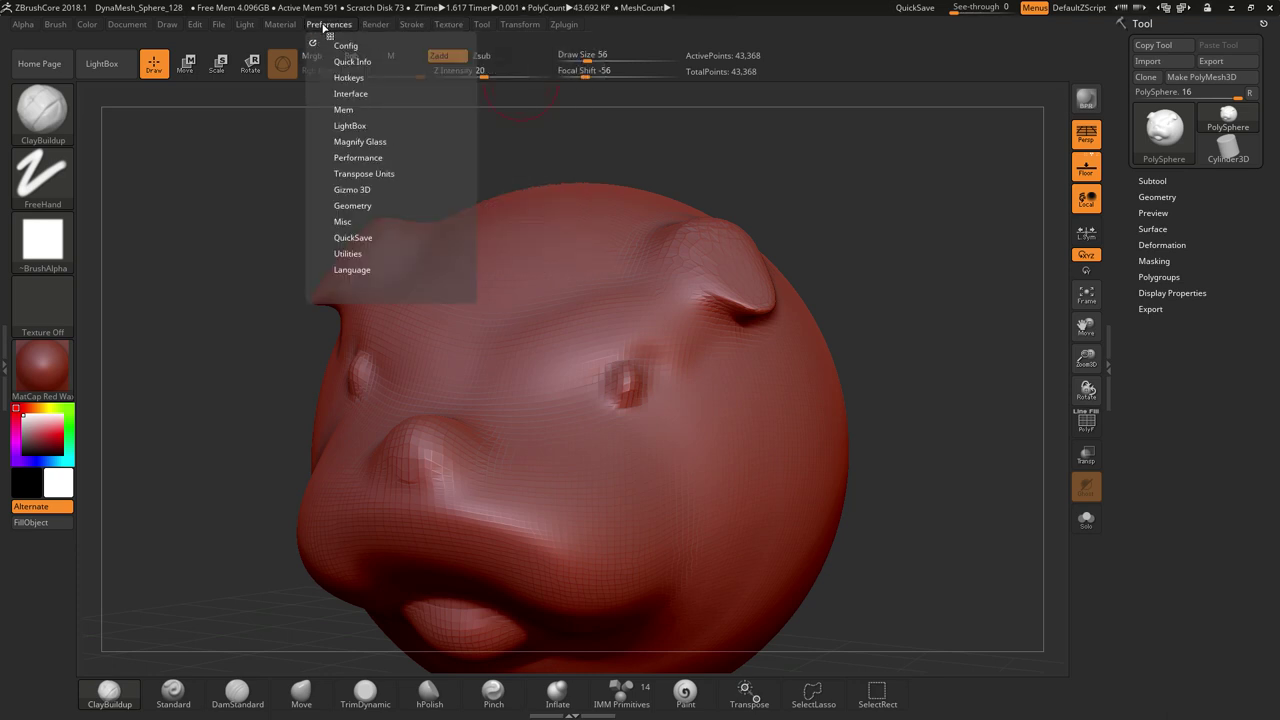
left_click(287, 25)
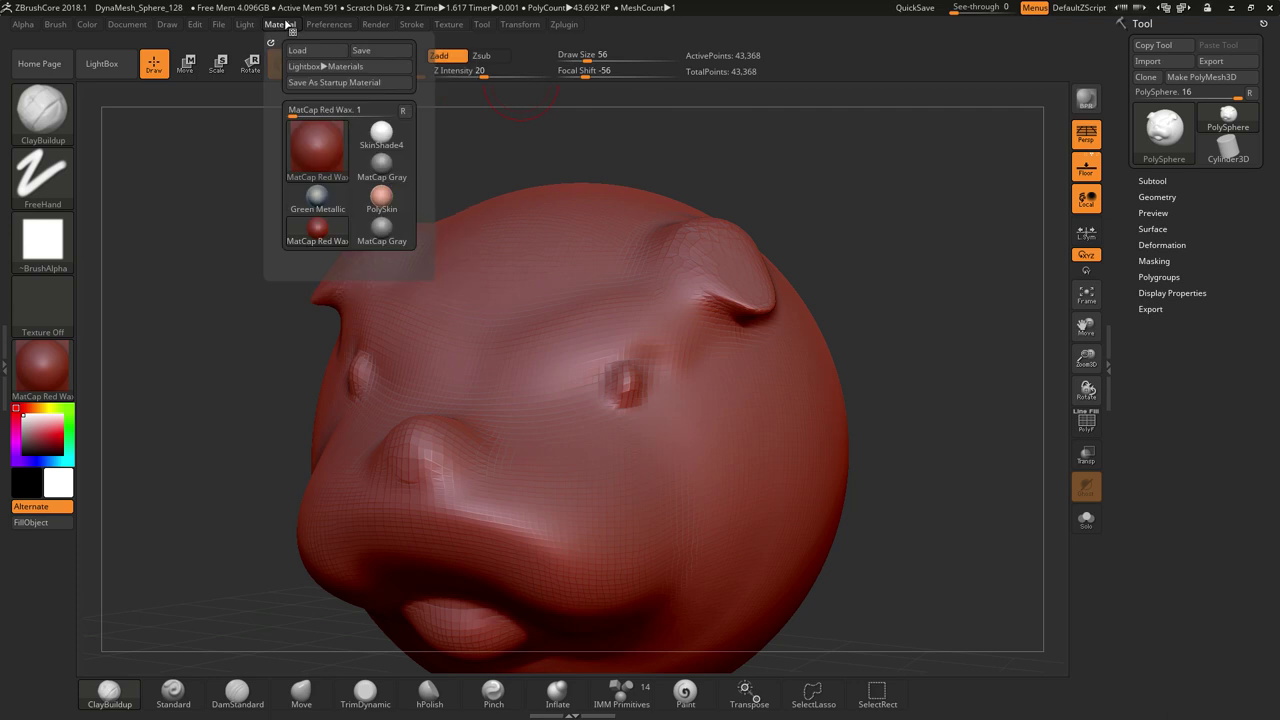
left_click(217, 27)
left_click(195, 25)
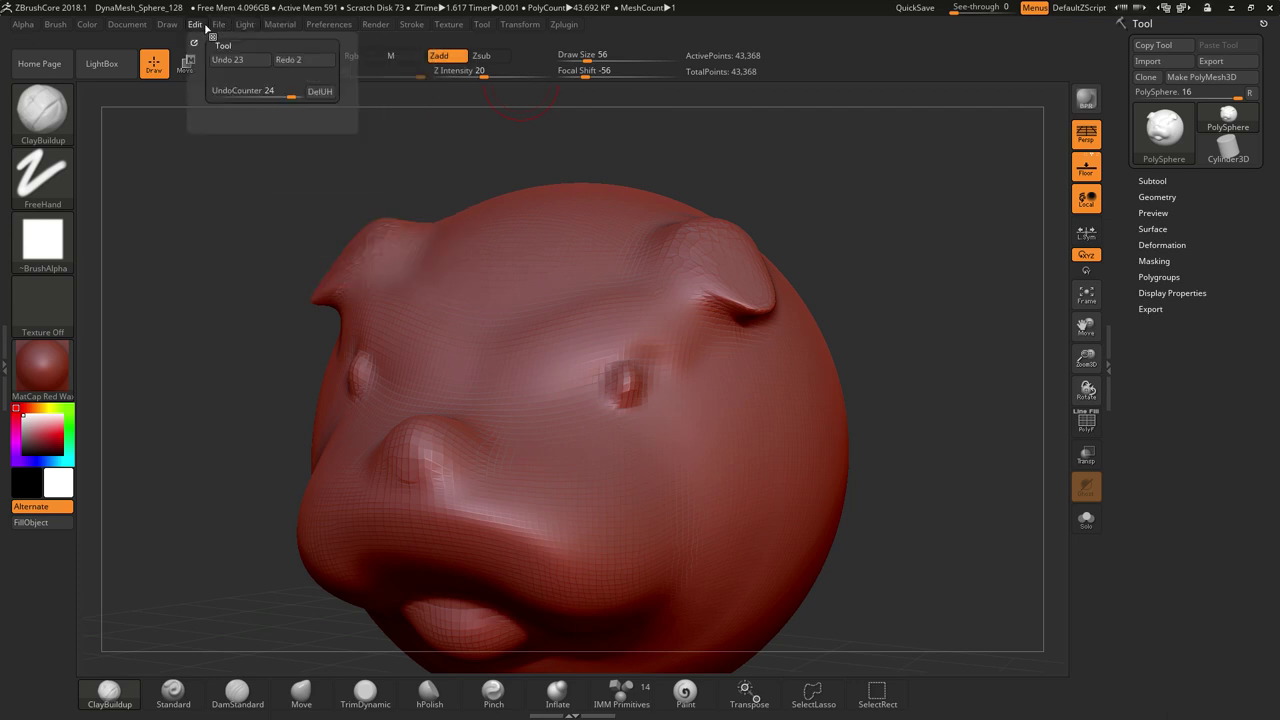
left_click(127, 25)
left_click(165, 25)
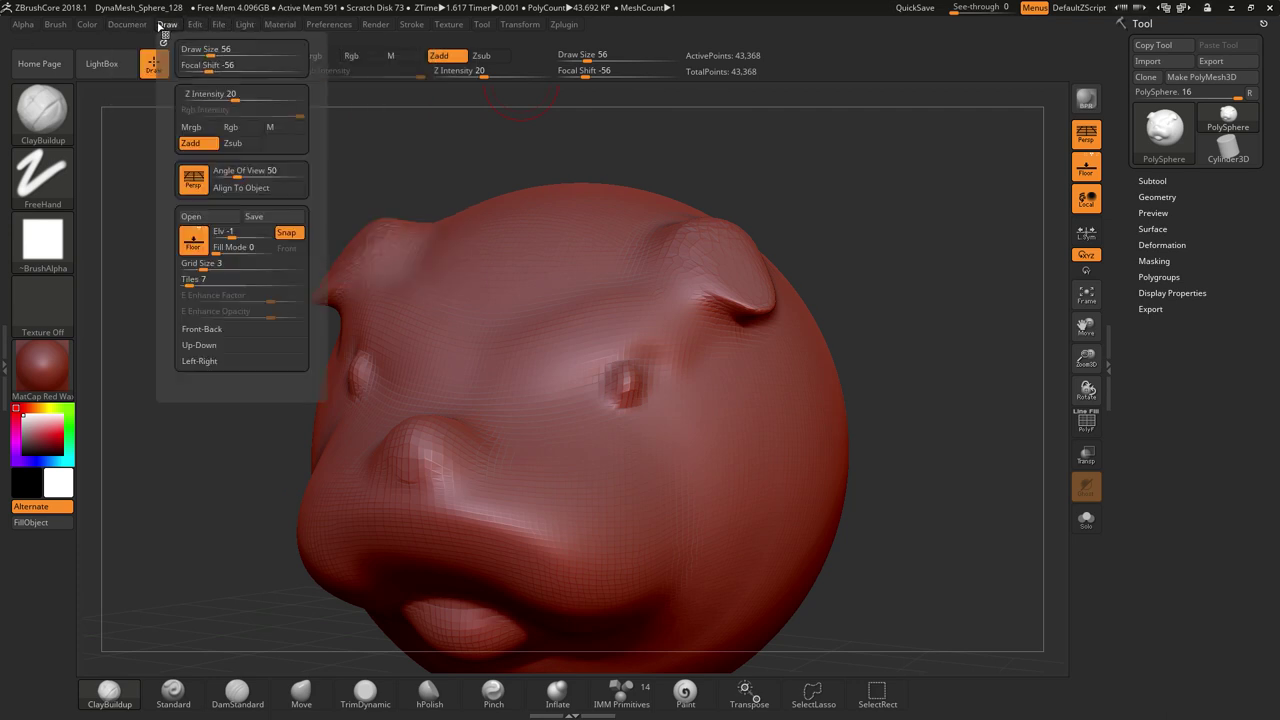
left_click(143, 27)
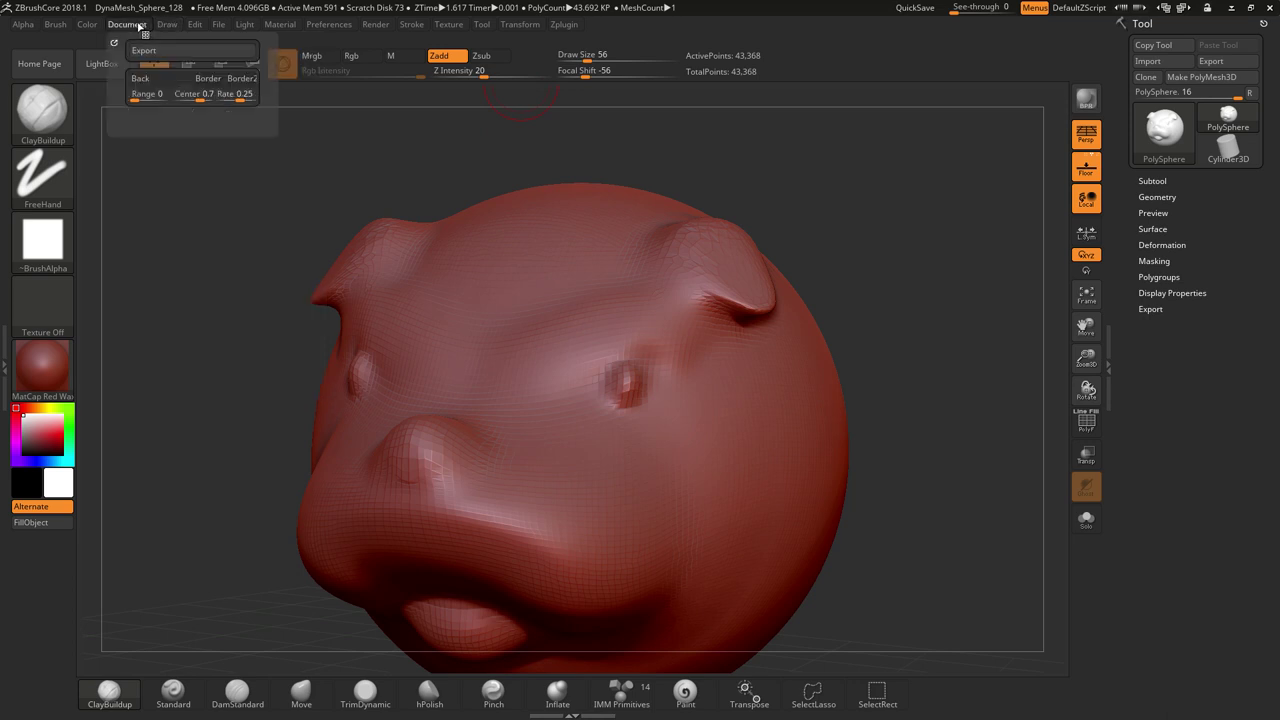
left_click(100, 25)
left_click(60, 24)
left_click(37, 23)
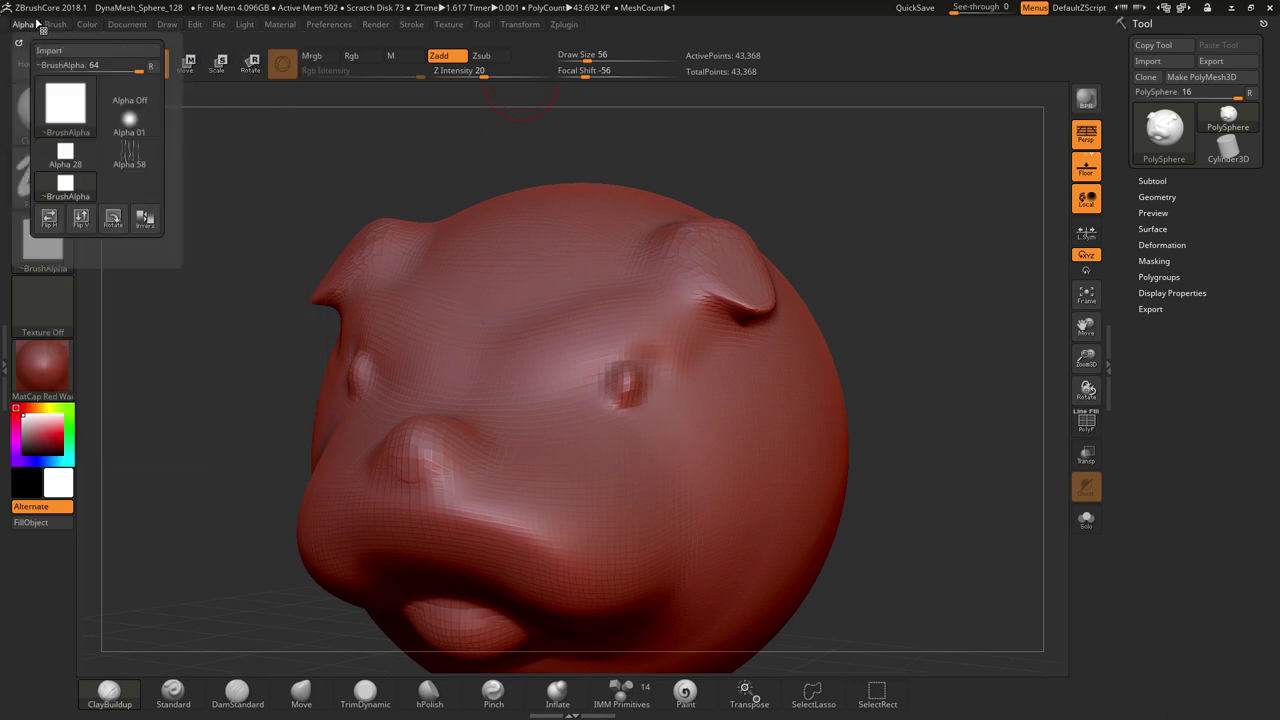
left_click(55, 24)
left_click(57, 26)
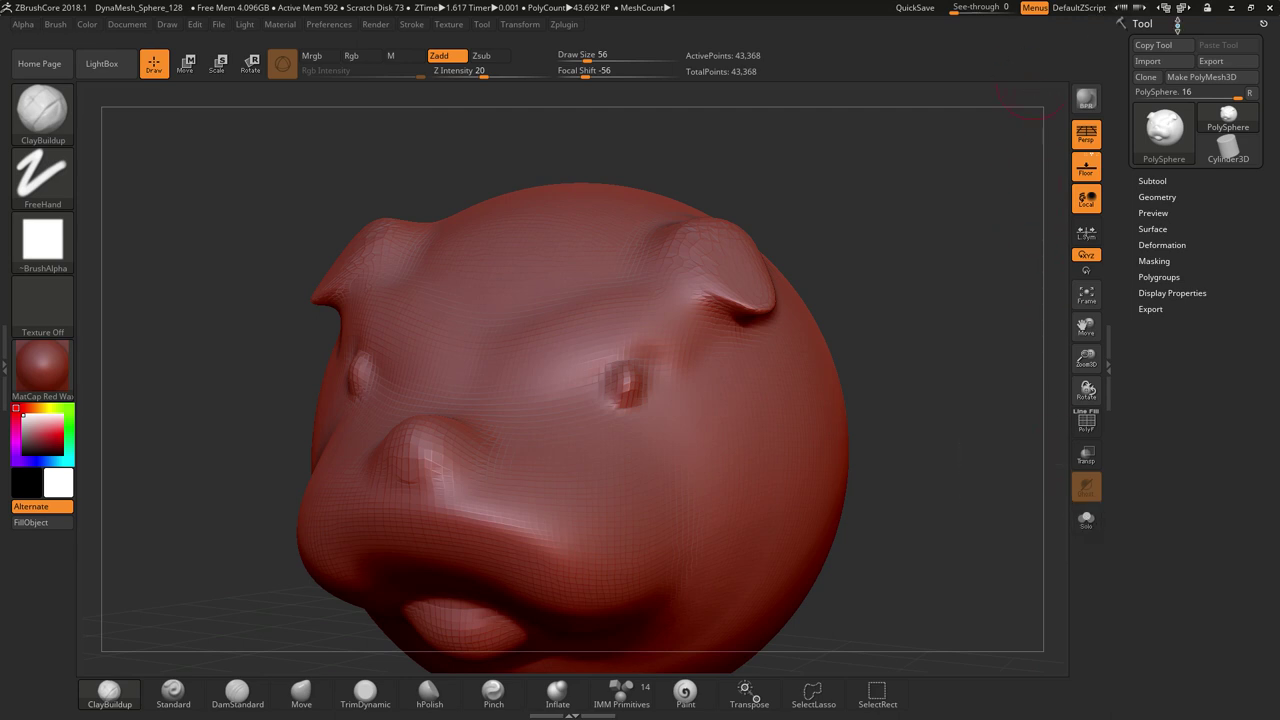
Pull ZBrushCore out of fullscreen into a window so the Mousepad notes show
left_click(1250, 9)
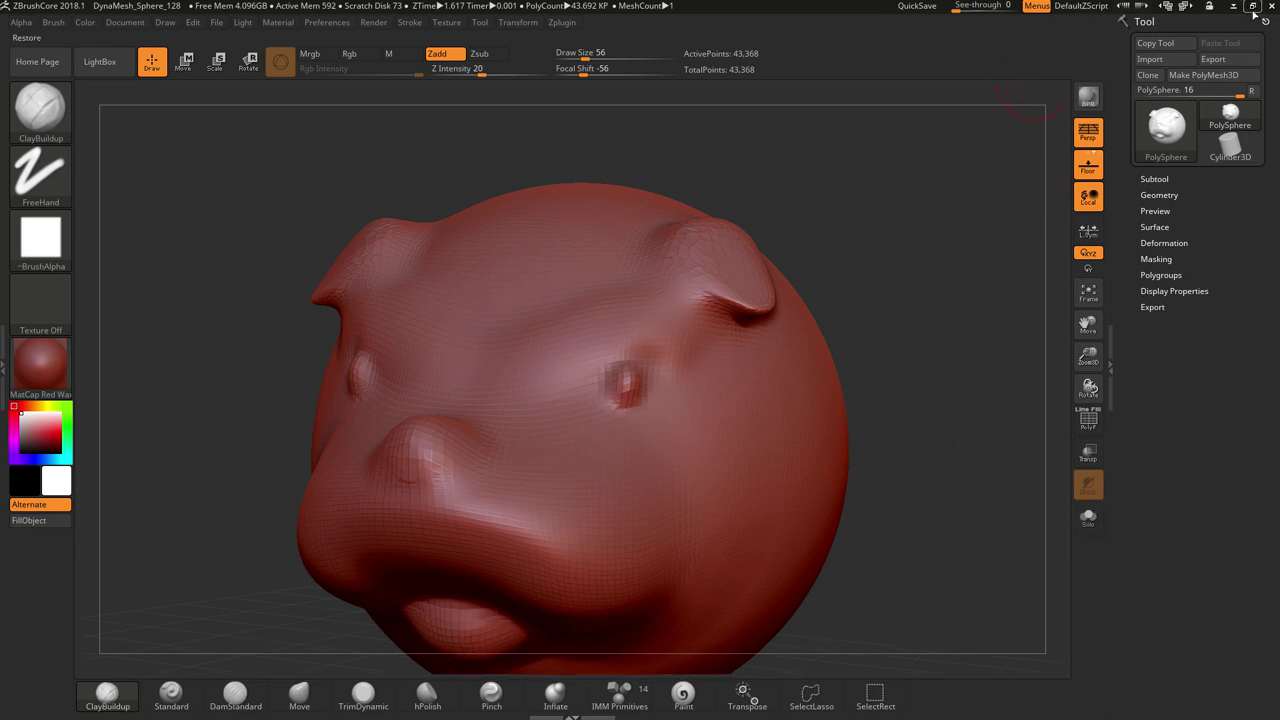
left_click(1253, 8)
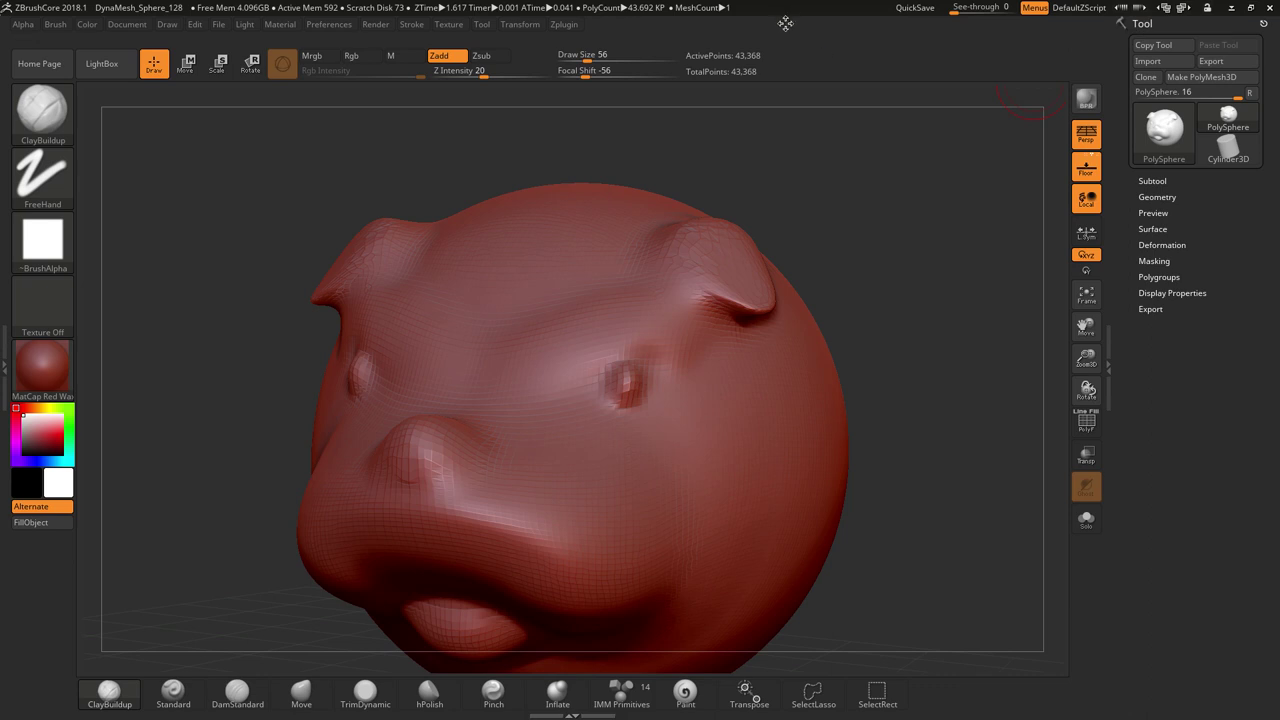
left_click_drag(793, 7, 770, 75)
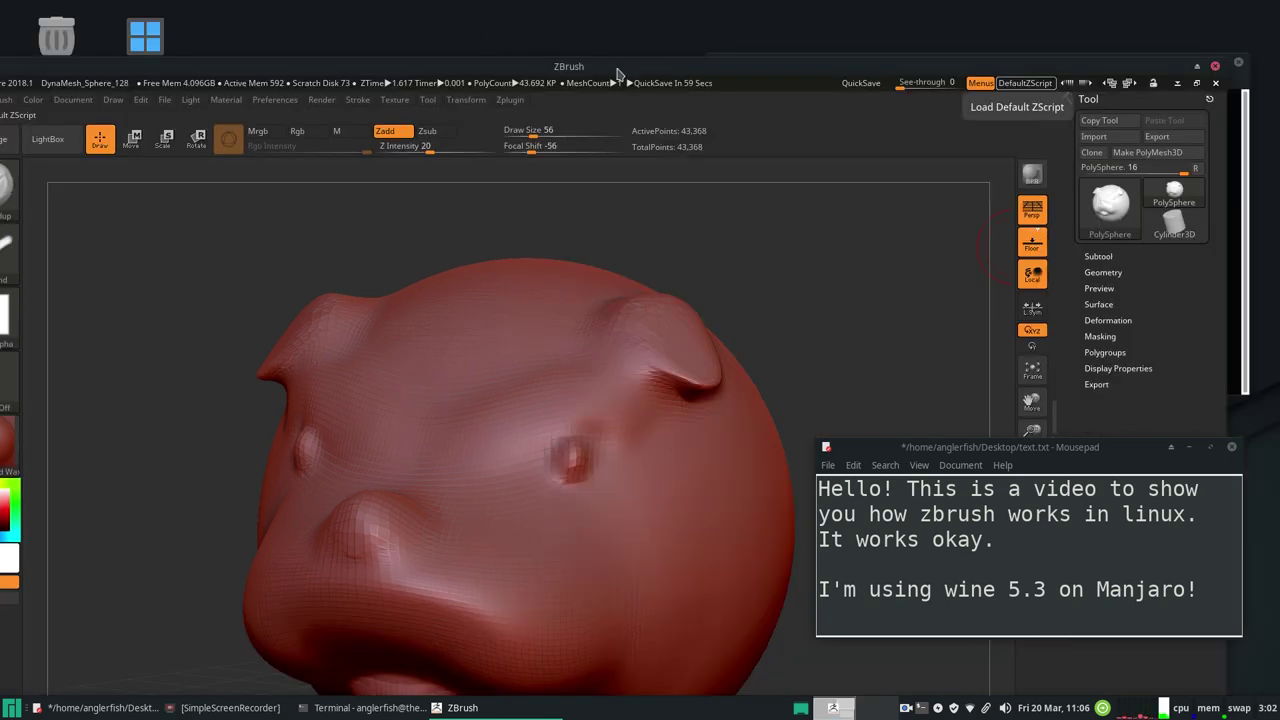
Replace the old notes with a tip to right-click ZBrush's title bar for fullscreen when it starts up small
left_click_drag(617, 73, 370, 86)
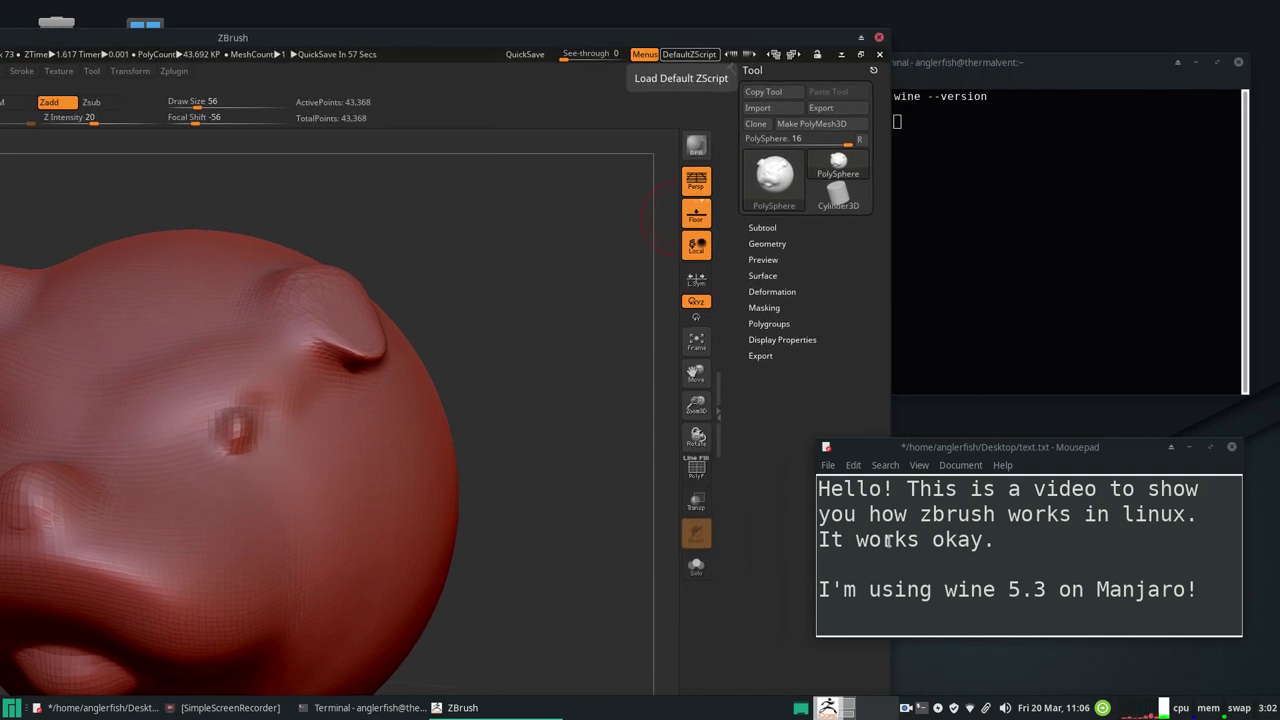
left_click_drag(1196, 590, 773, 438)
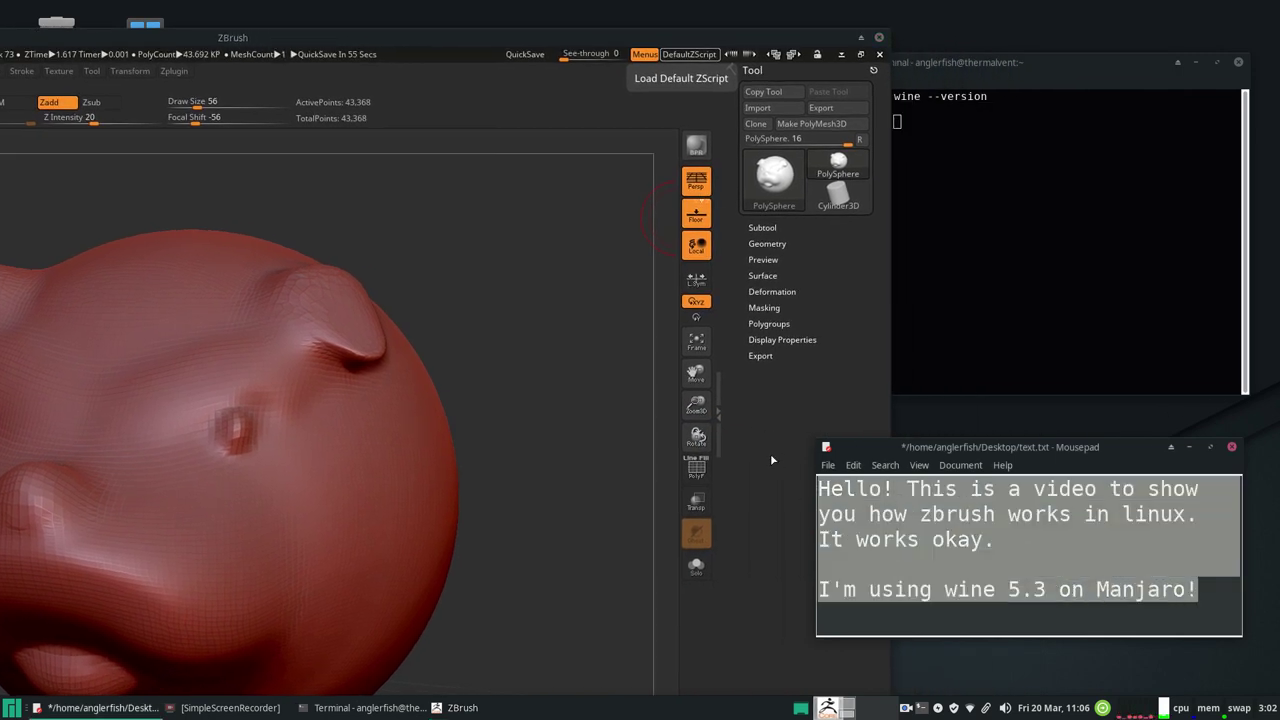
key("Delete")
type("The minimize and maximize kind of don't work so you'll have")
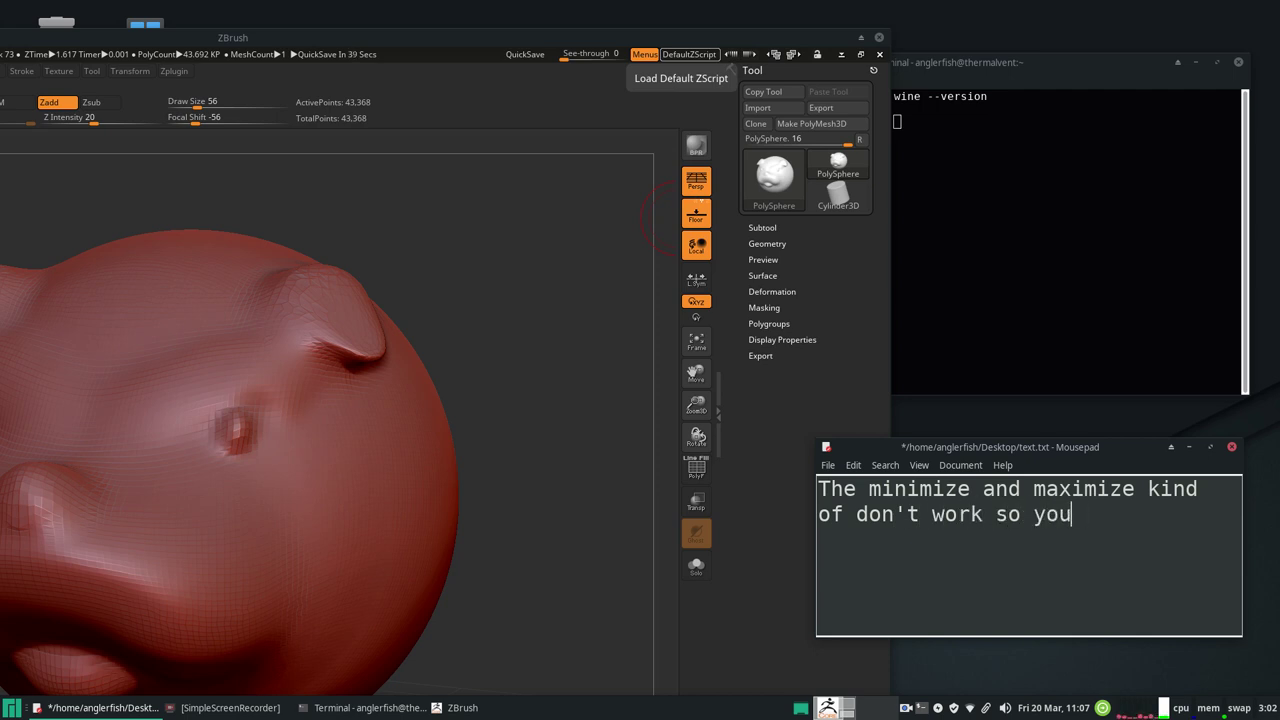
type(" to right click fullscreen")
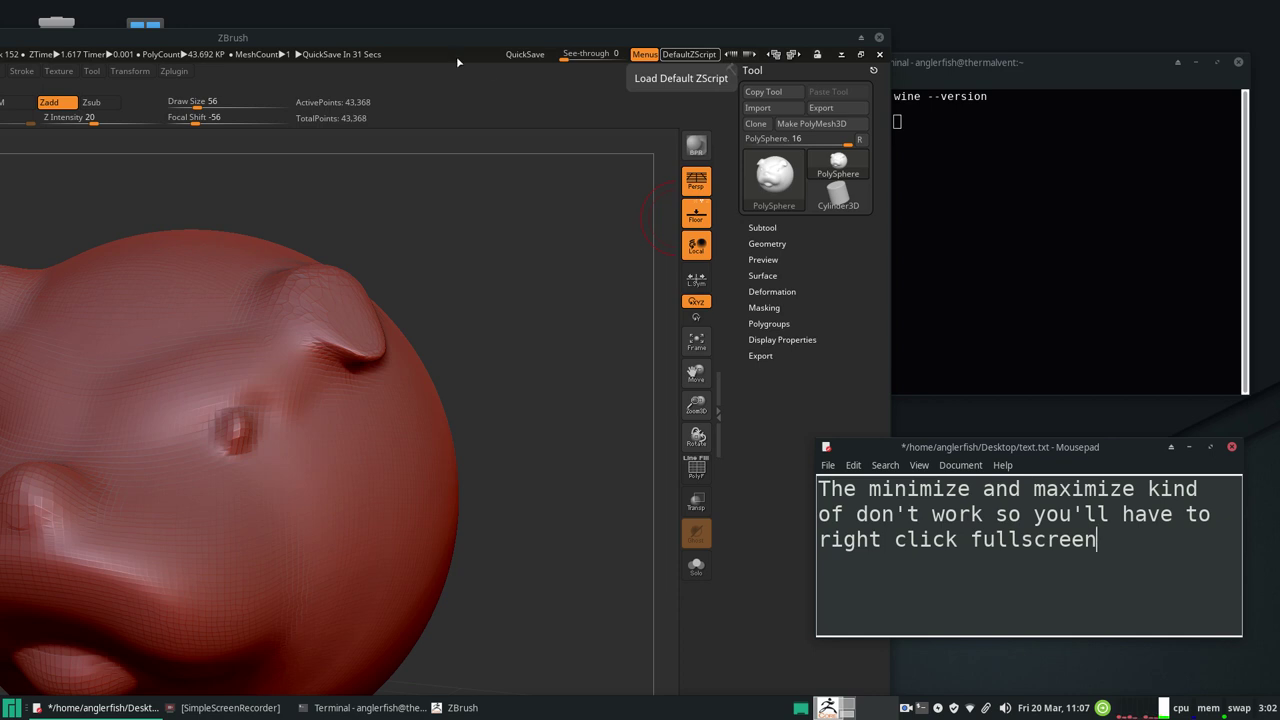
right_click(426, 38)
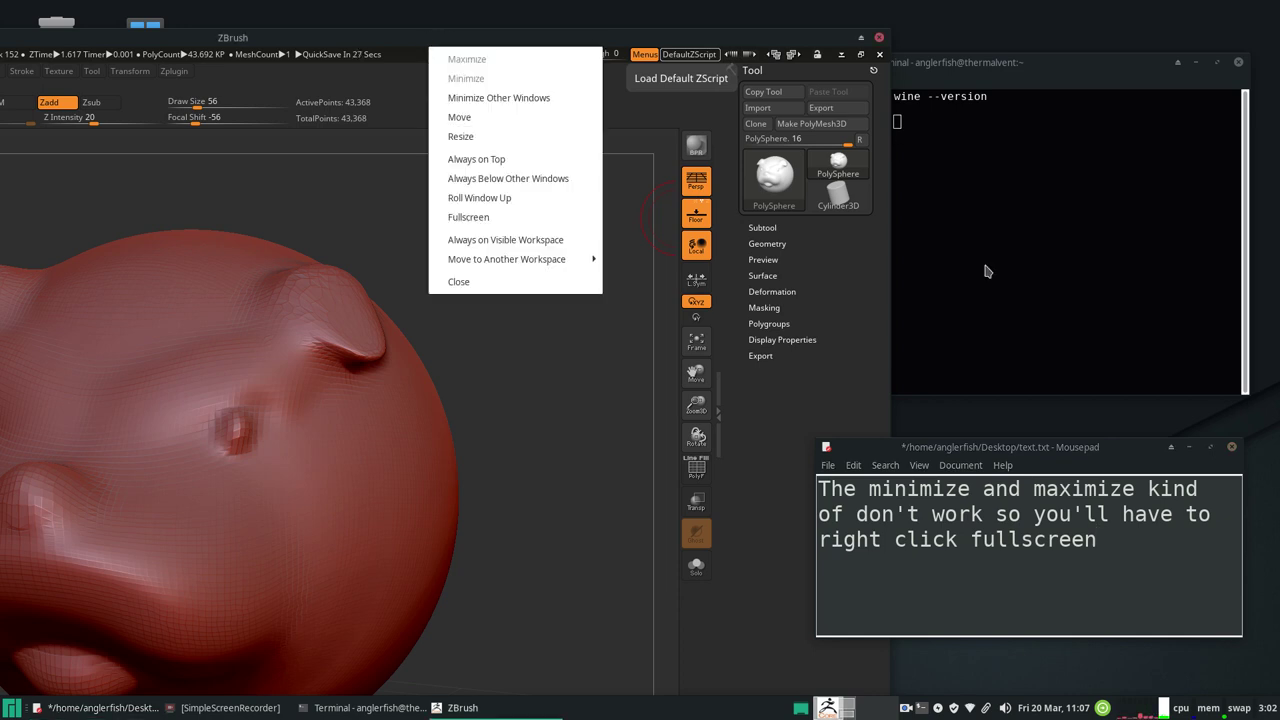
left_click(1067, 543)
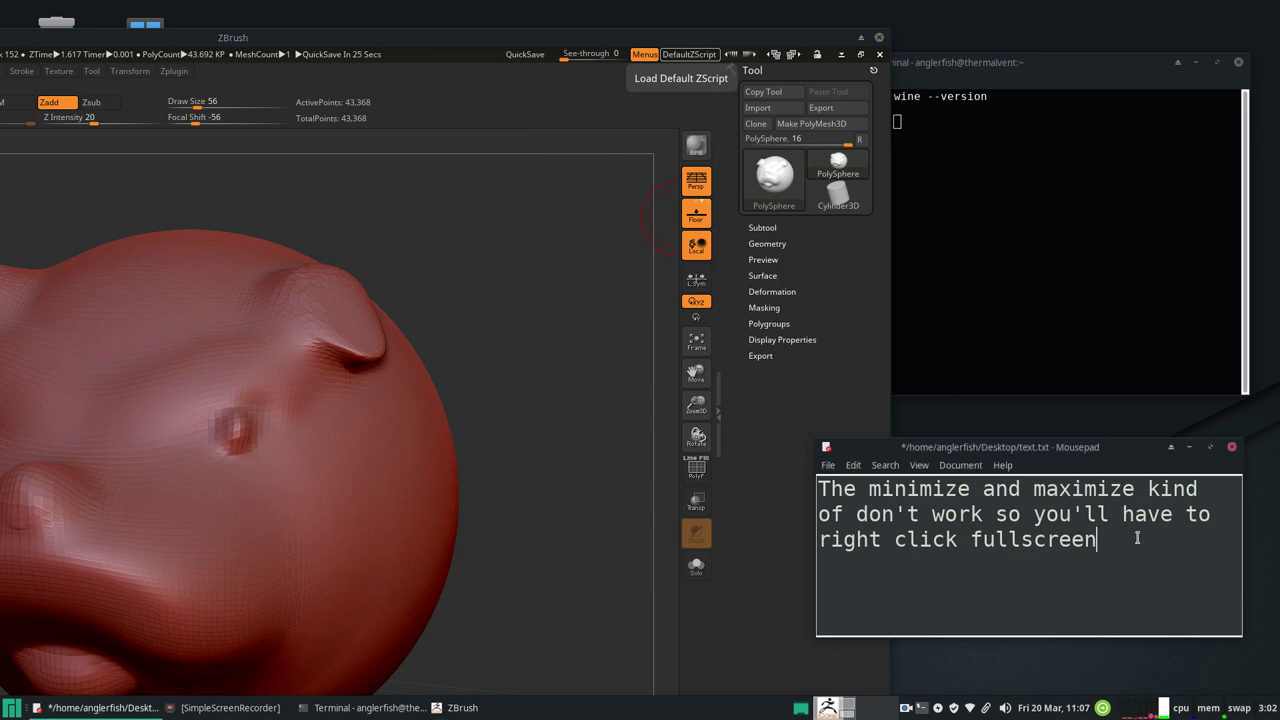
type(" when it starts up small.")
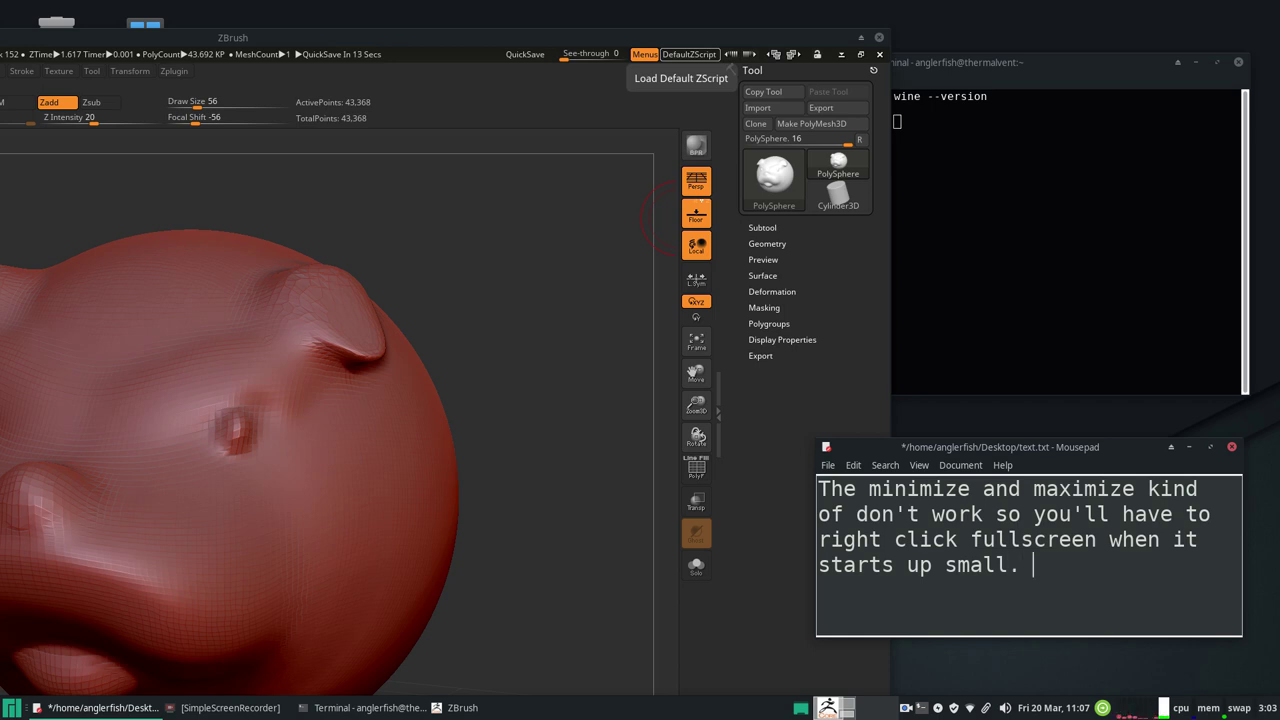
Erase the note and close ZBrush without saving changes
mouse_move(1049, 572)
left_mouse_down()
mouse_move(876, 572)
mouse_move(805, 483)
left_mouse_up()
key("BackSpace")
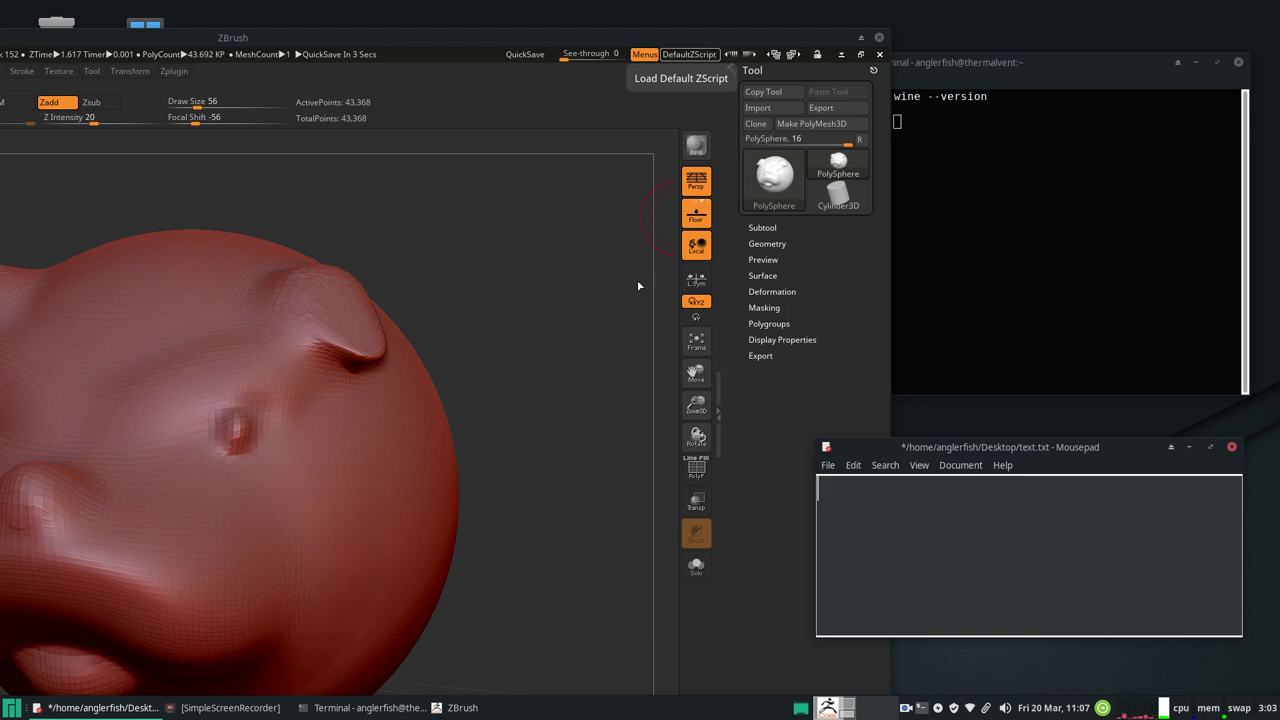
left_click(879, 54)
left_click(643, 368)
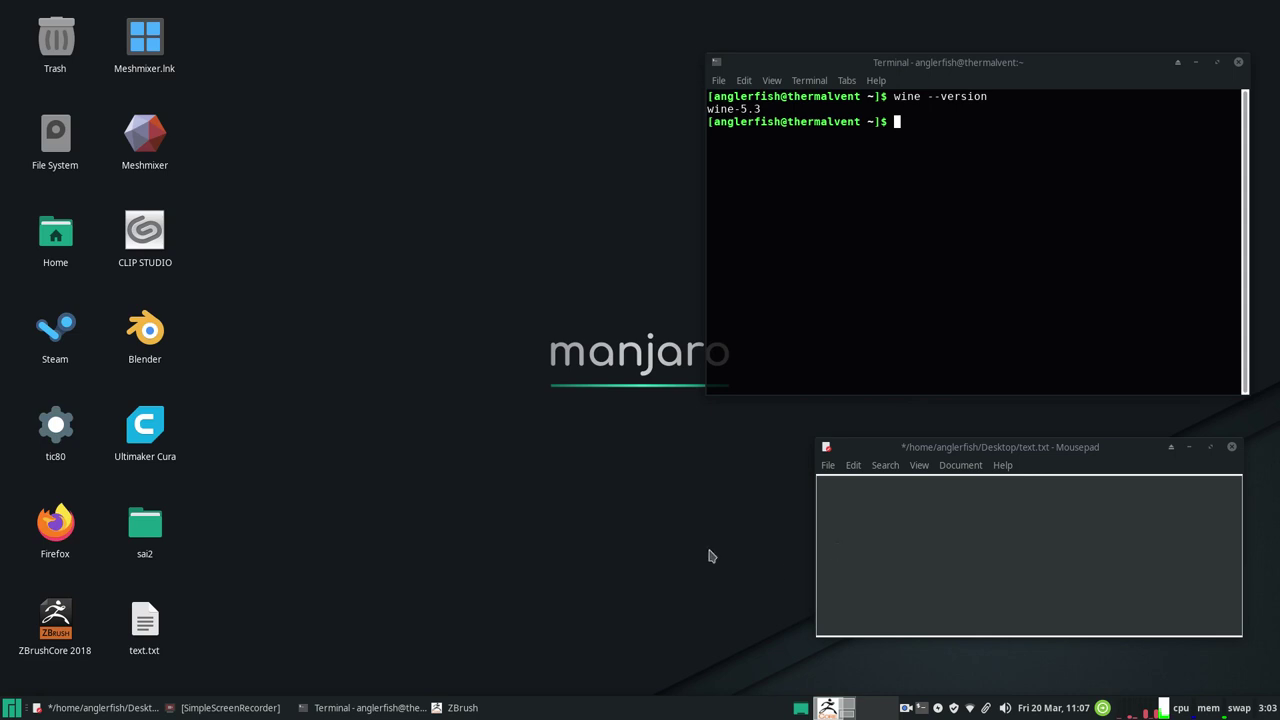
Write the note line 'Let's see meshmixer now.' in Mousepad
left_click(897, 540)
type("Let's ")
type("see ")
type("blender")
key("BackSpace")
key("BackSpace")
key("BackSpace")
key("BackSpace")
key("BackSpace")
type("meshmixer now.")
key("Return")
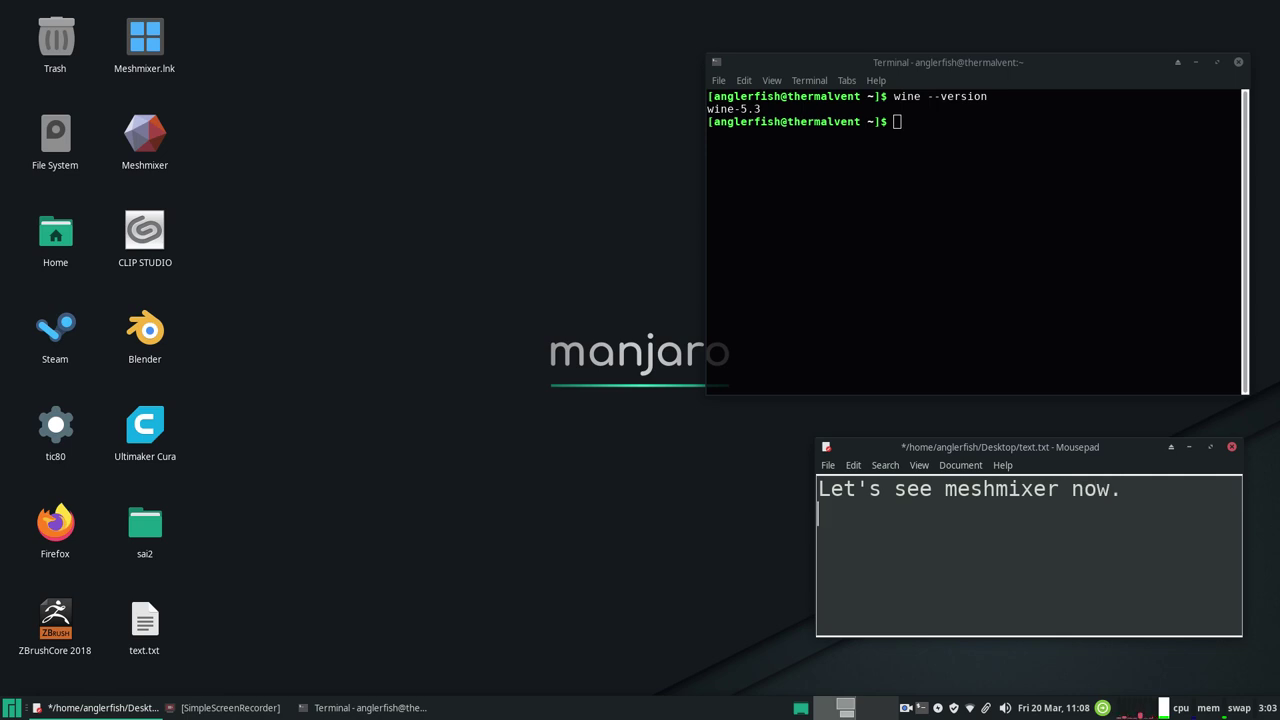
Replace that line with 'Oh WAIT!', then replace it again with 'See my winecfg'
left_click_drag(887, 539, 799, 480)
key("BackSpace")
type("O")
key("BackSpace")
type("Oh WAIT@")
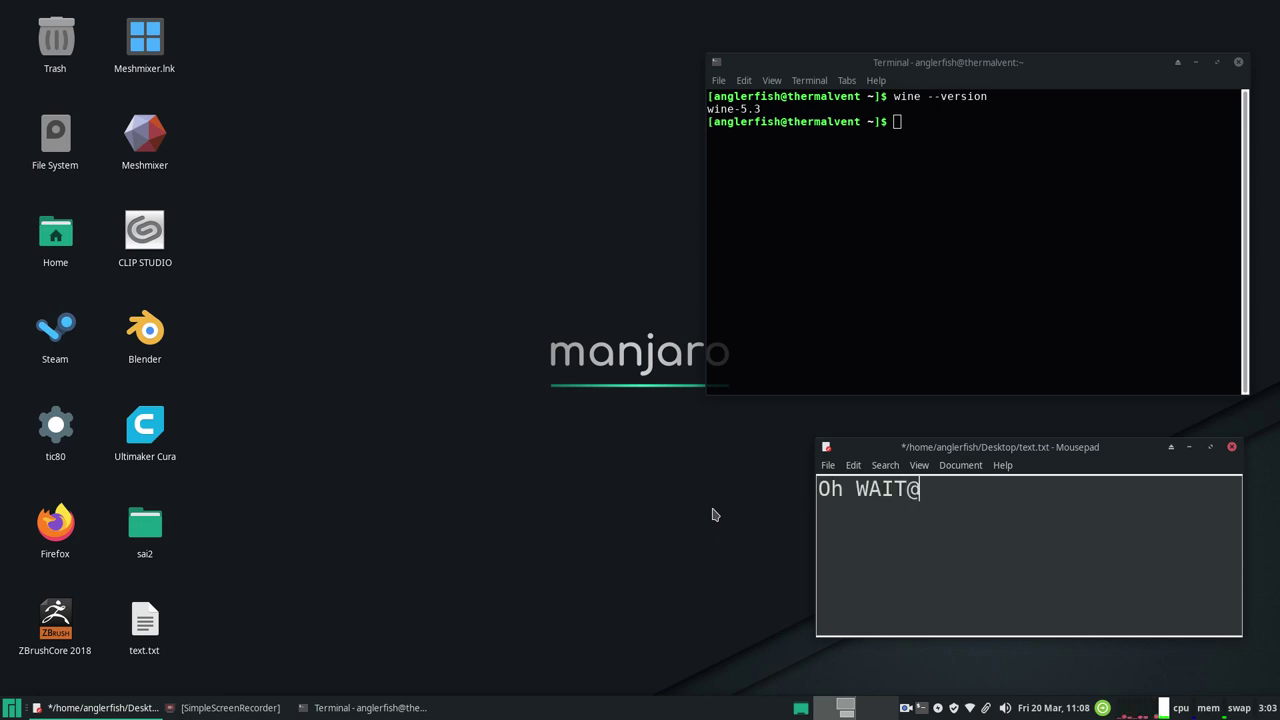
key("BackSpace")
type("!")
left_click_drag(953, 509, 705, 472)
key("BackSpace")
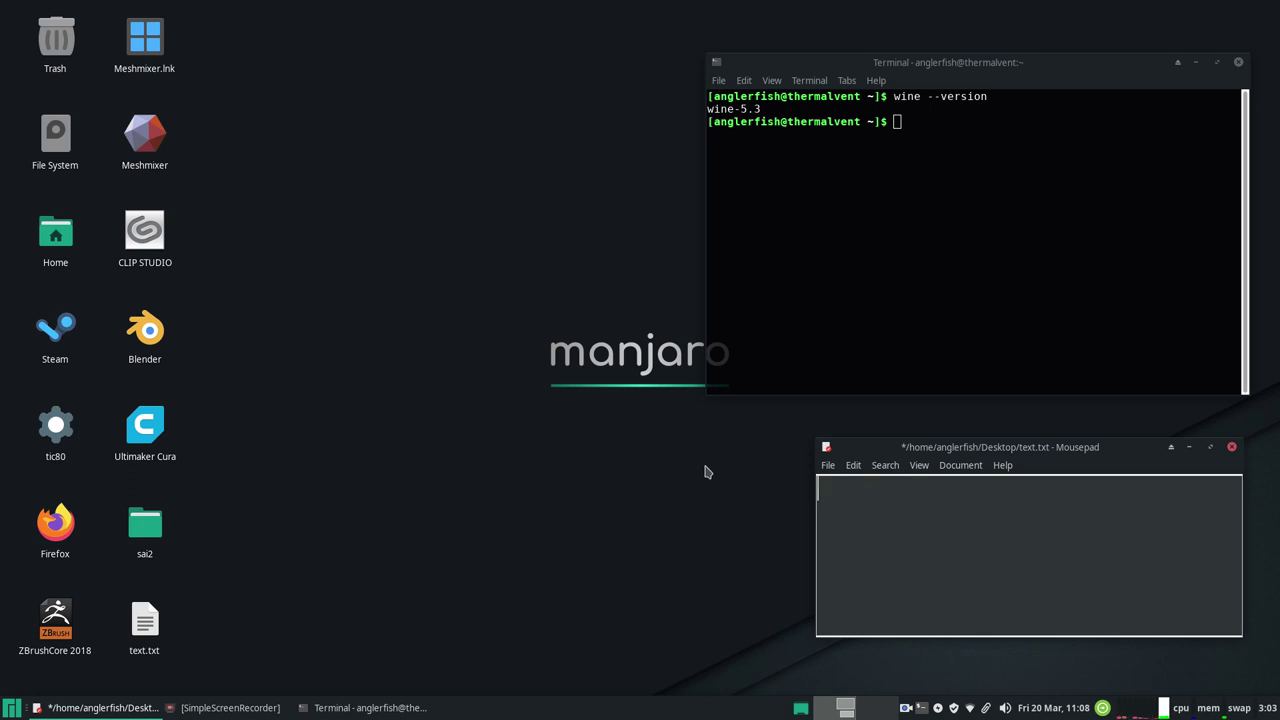
type("See my winecfg")
Run winecfg in the terminal after the mistyped 'winecff' fails
left_click(982, 158)
type("winecff")
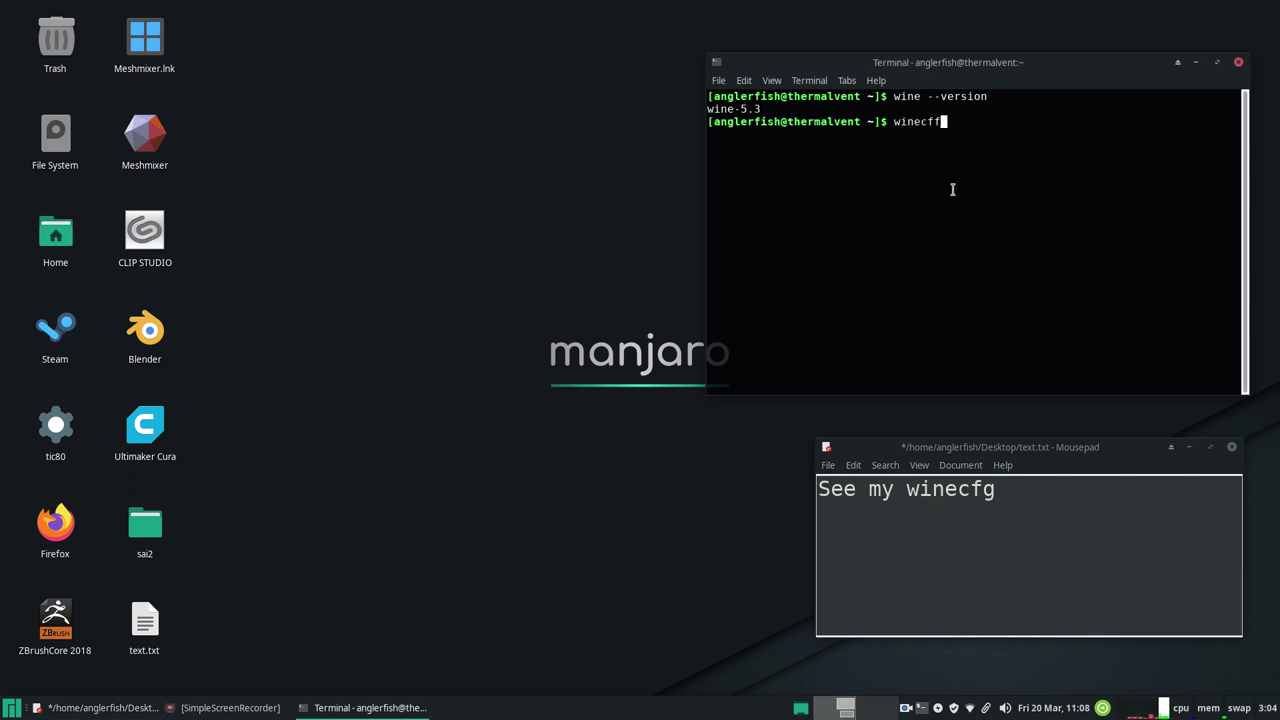
key("Return")
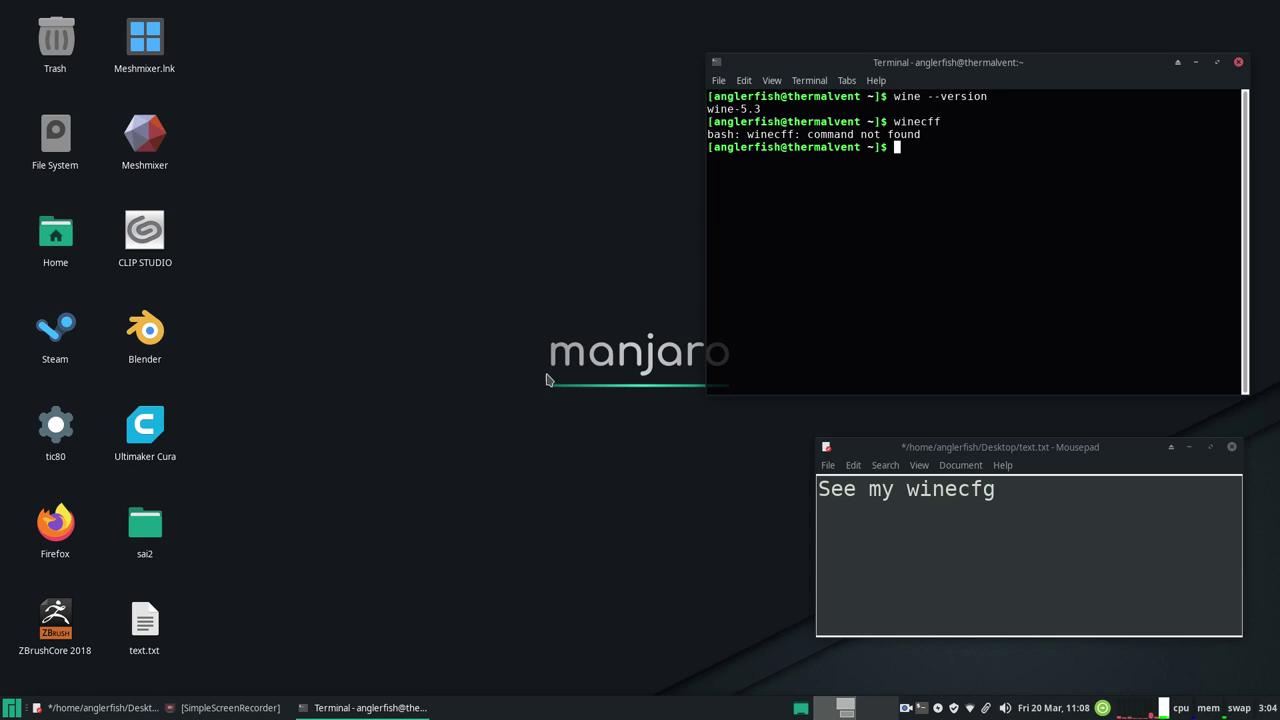
type("winecfg")
key("Return")
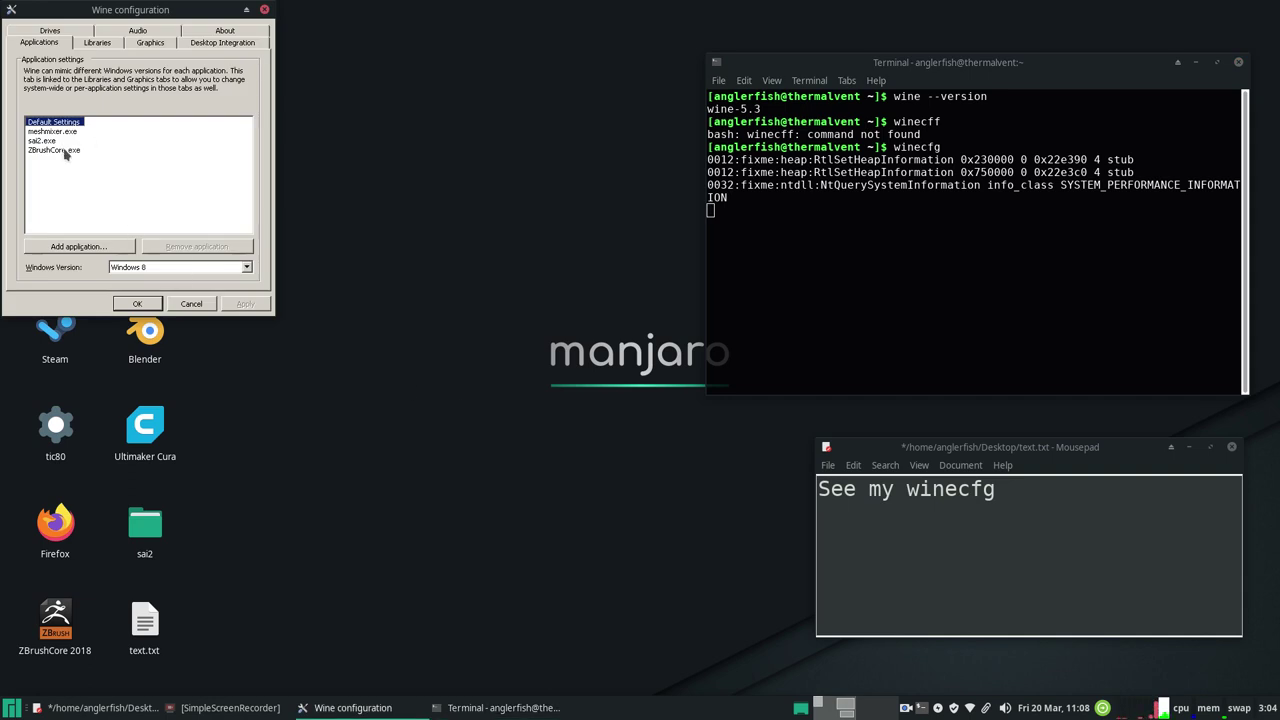
Select ZBrushCore.exe, centre the dialog, and review its DLL overrides in the Libraries tab
left_click(55, 150)
mouse_move(116, 27)
left_mouse_down()
mouse_move(578, 327)
mouse_move(566, 361)
left_mouse_up()
left_click(545, 373)
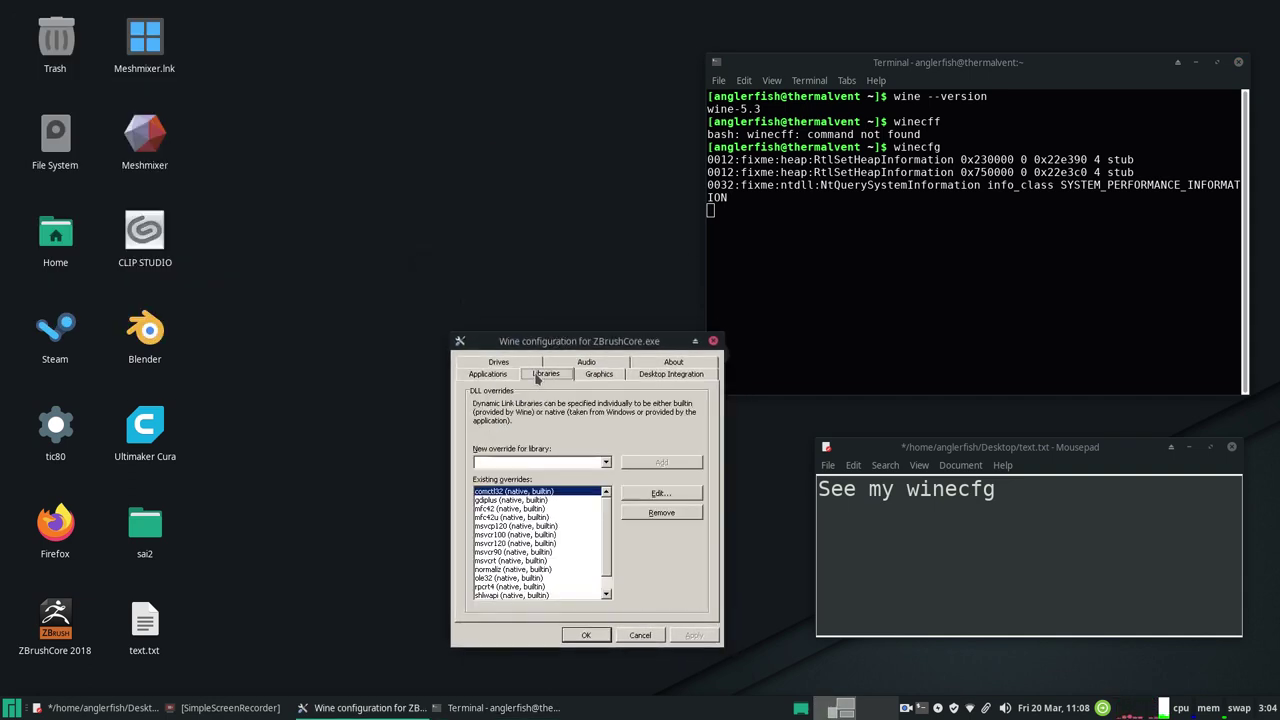
scroll(608, 530, "down", 3)
scroll(608, 530, "up", 2)
scroll(610, 520, "down", 2)
scroll(610, 520, "up", 2)
Write a note explaining the Libraries tab is needed for ZBrush to display, then clear it
left_click(889, 550)
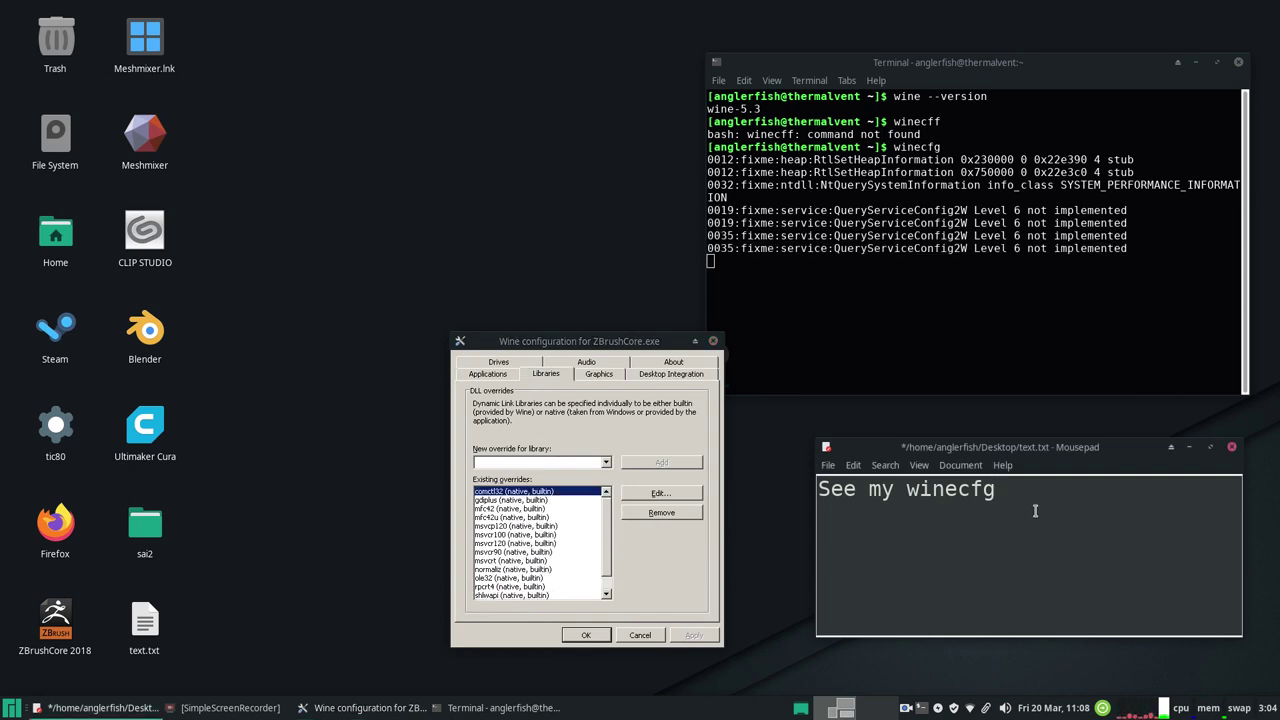
key("Return")
key("Return")
type("To get zbrush to display at all after ")
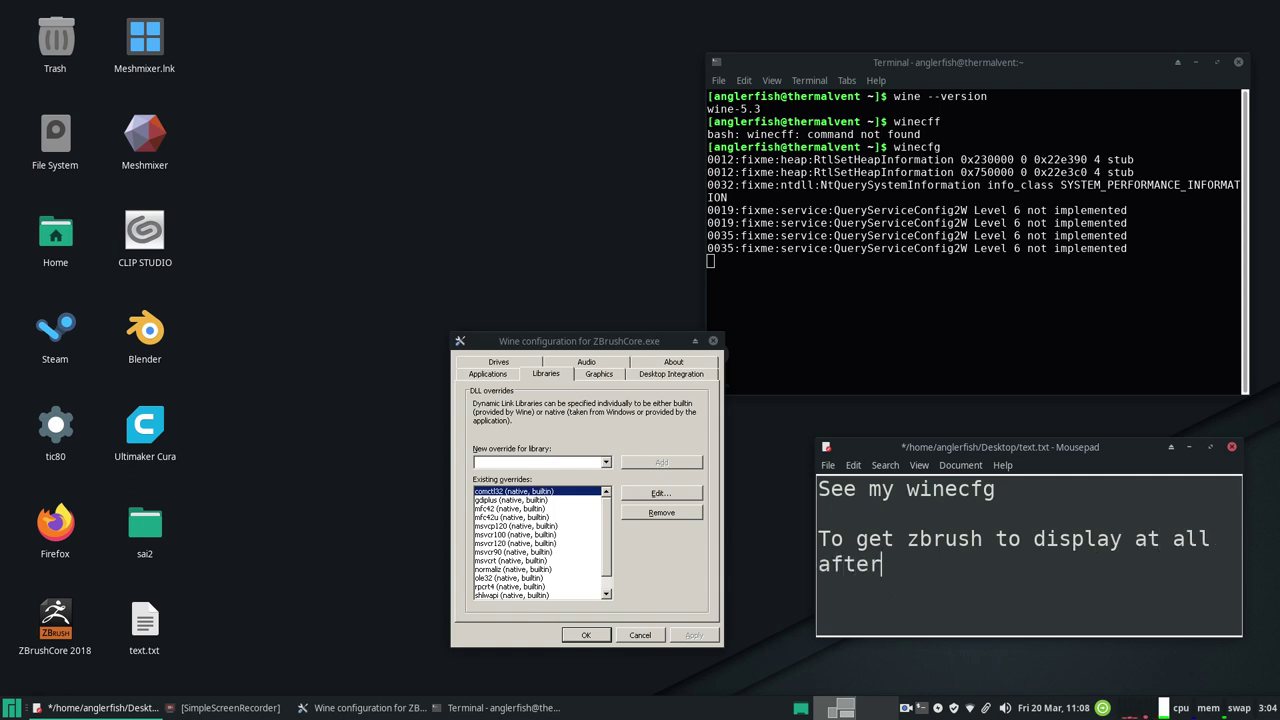
type("installing you have to get into this library tab and ")
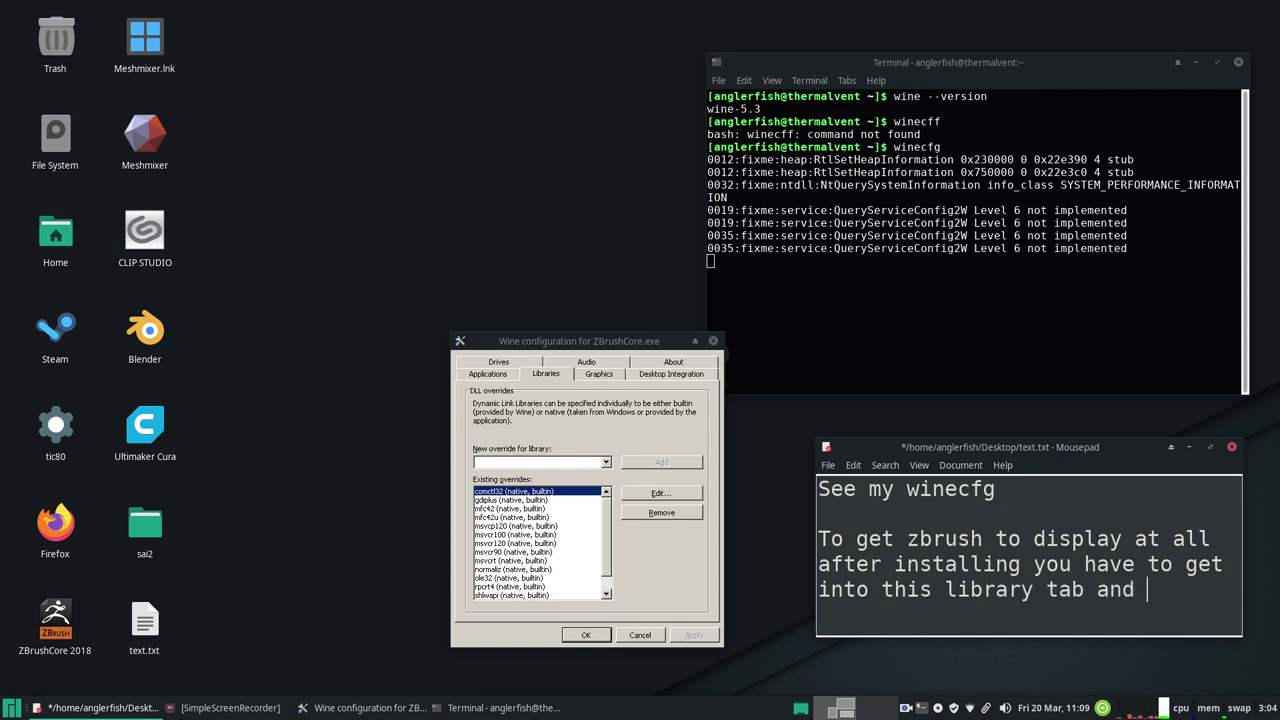
type("put in all these overrides")
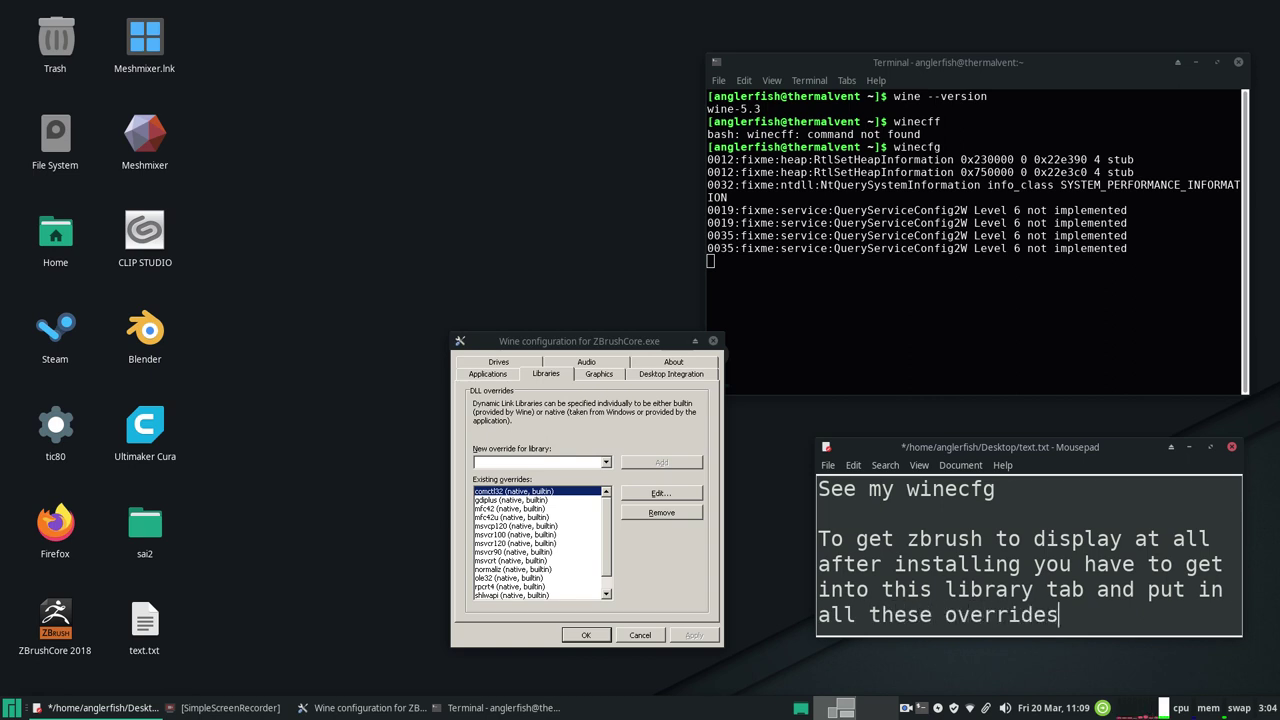
type(". Get winetricks too")
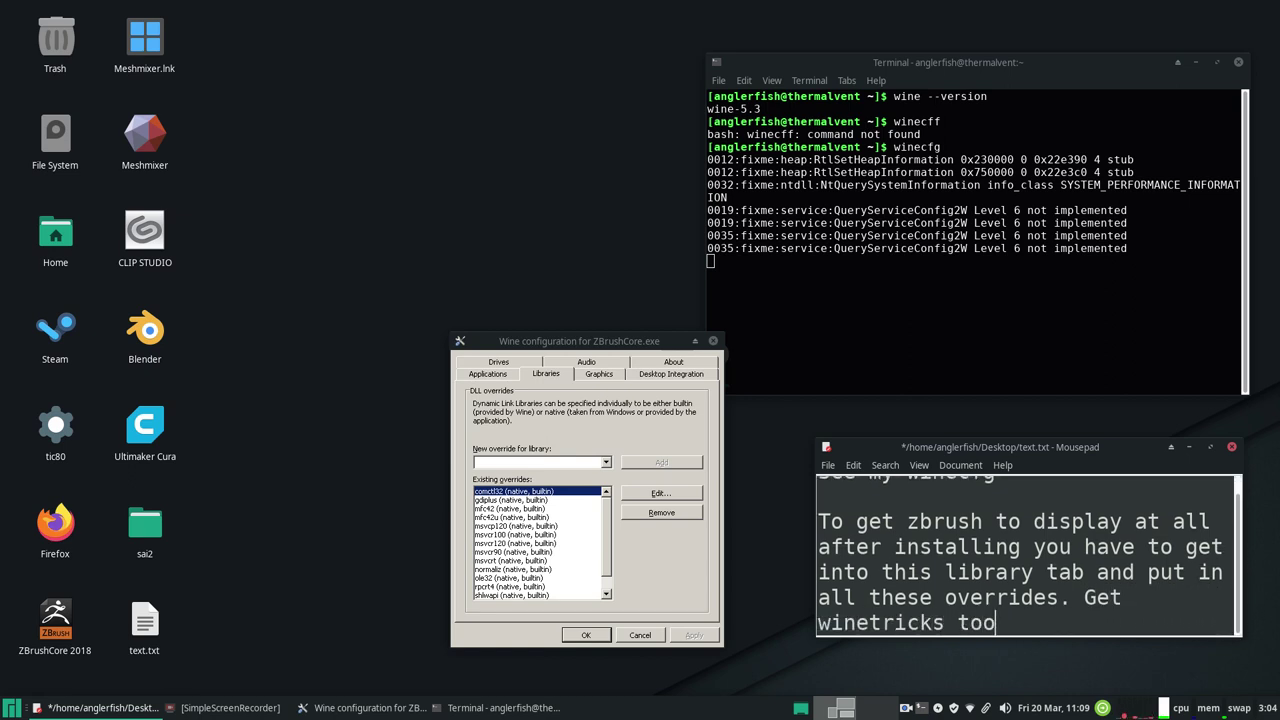
type(" (I was lazy and didn;")
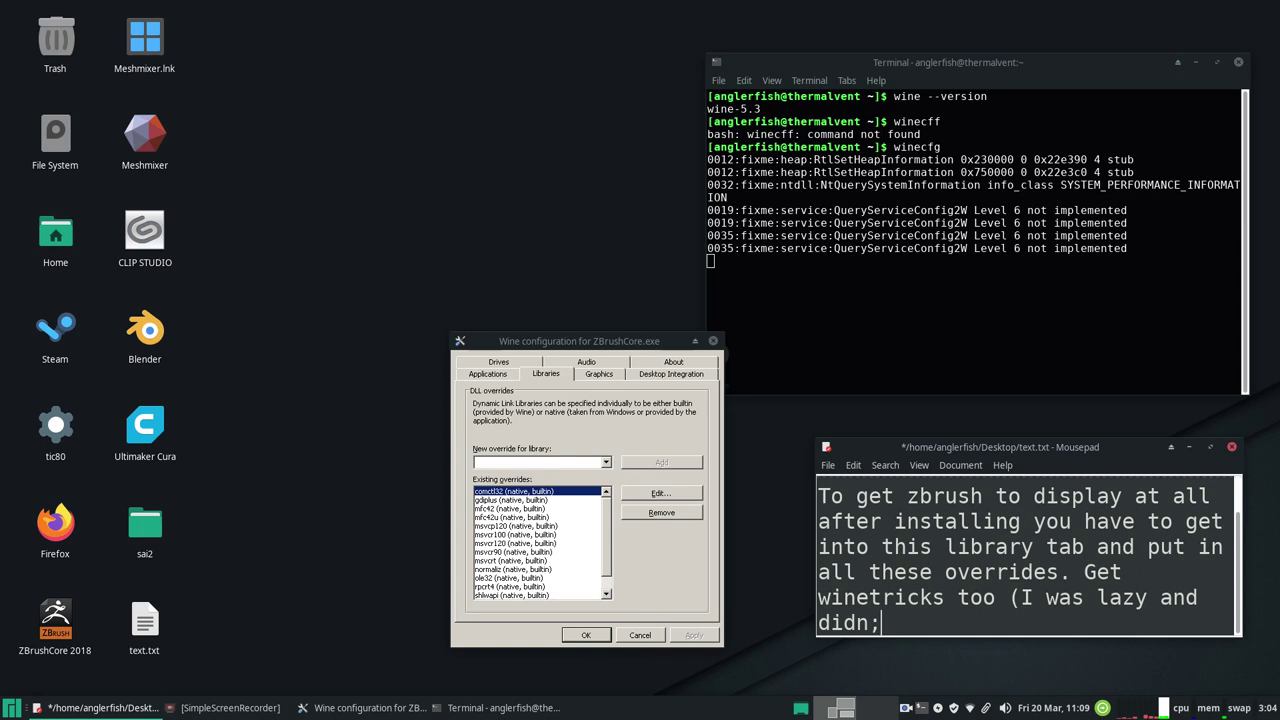
key("BackSpace")
type("'t implement everything that")
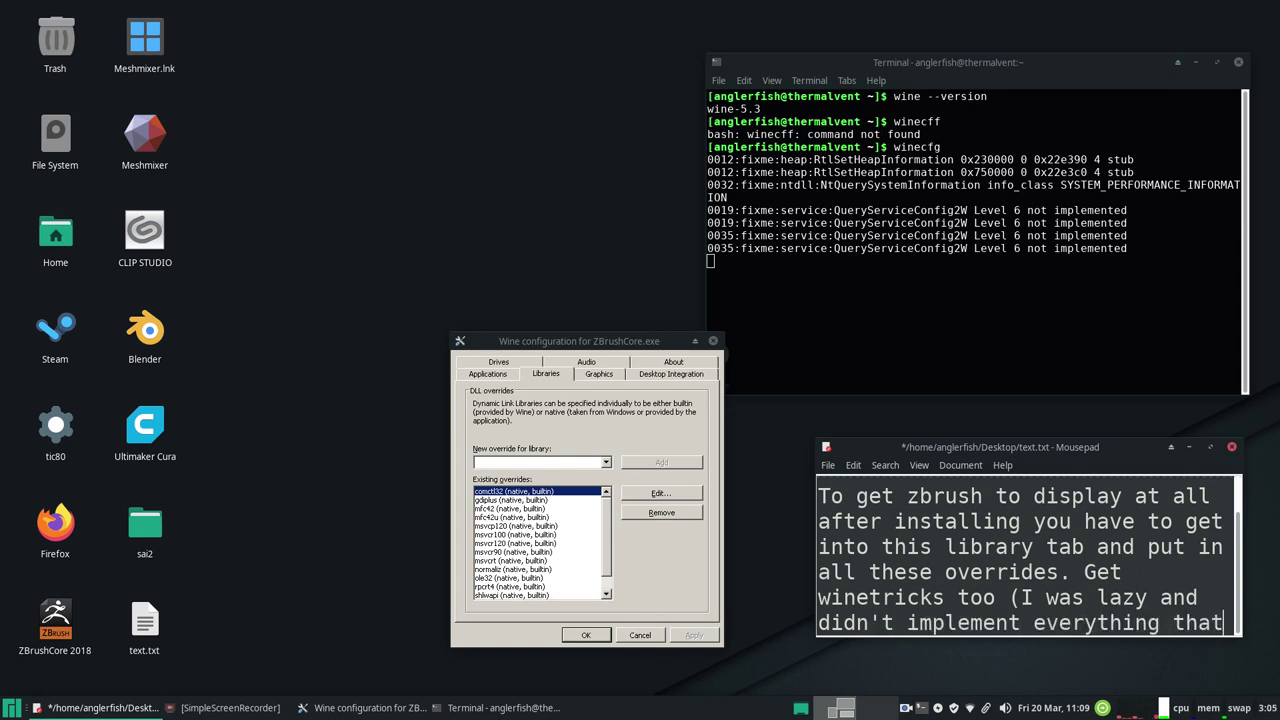
type(" could be")
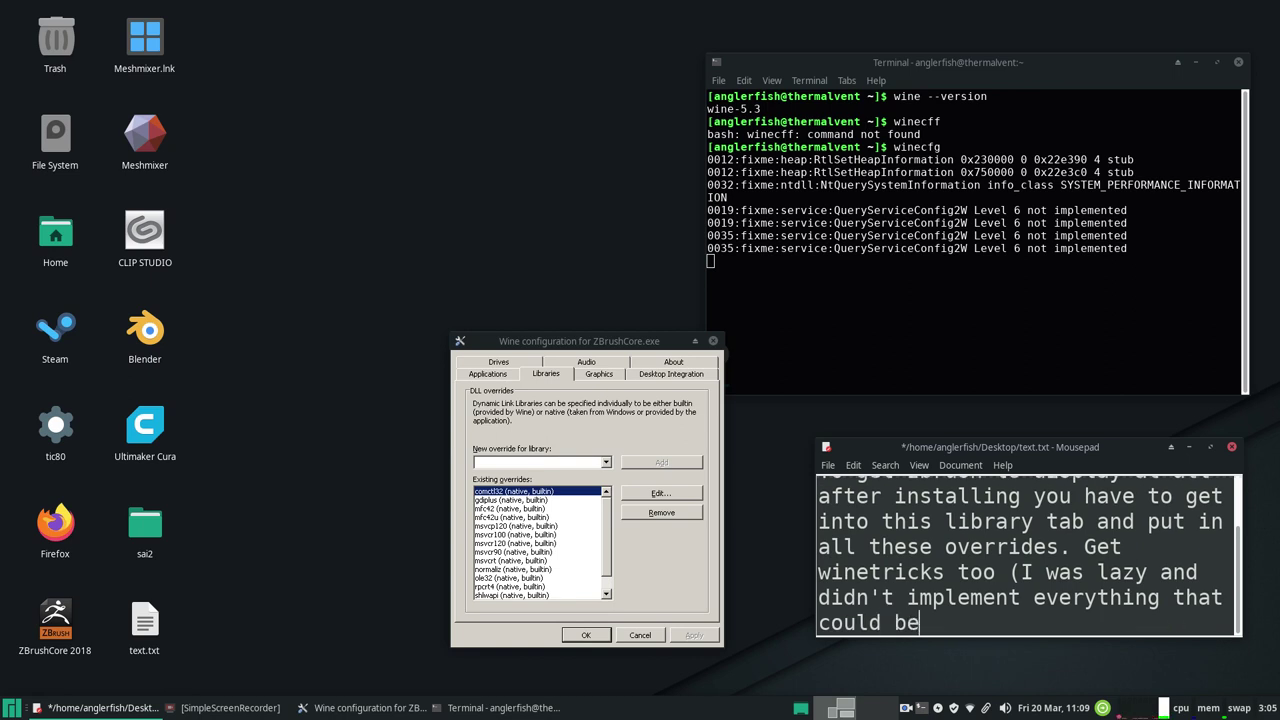
type(" implemented...)")
key("ctrl+a")
key("BackSpace")
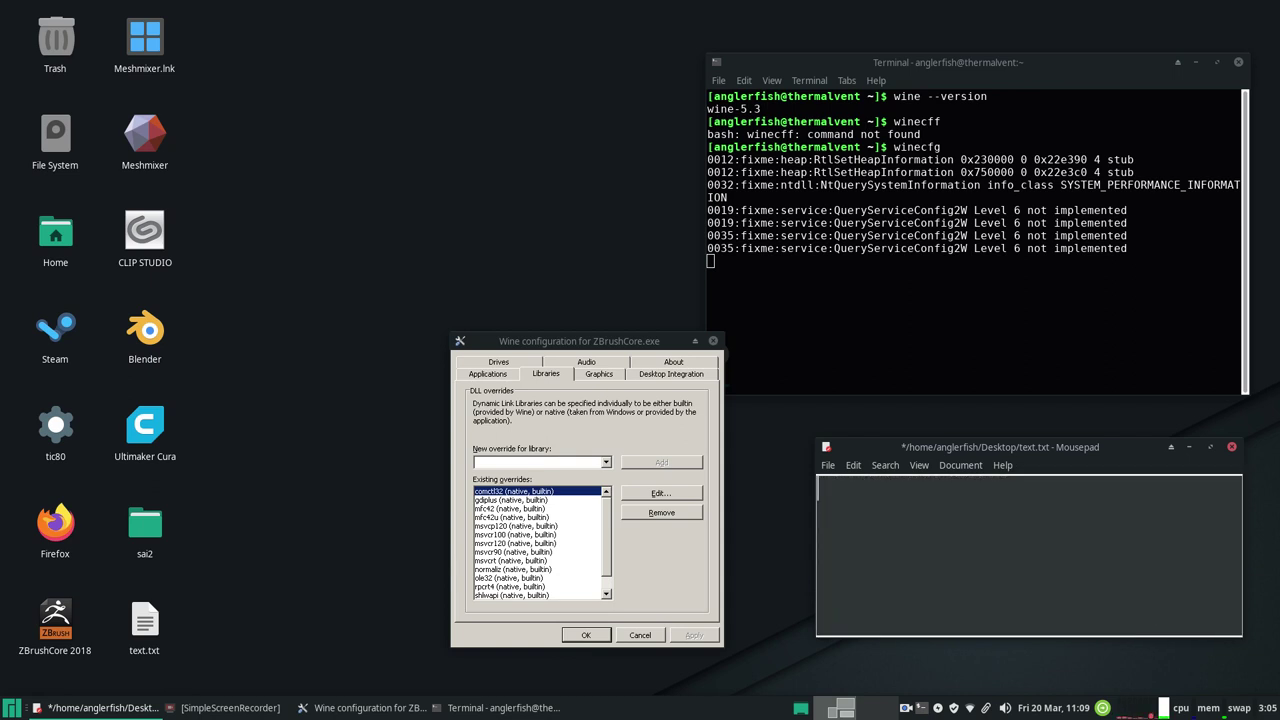
Type the tip about checking the winehq database for a tested list, then clear it
type("Get a good look or check the winehq database")
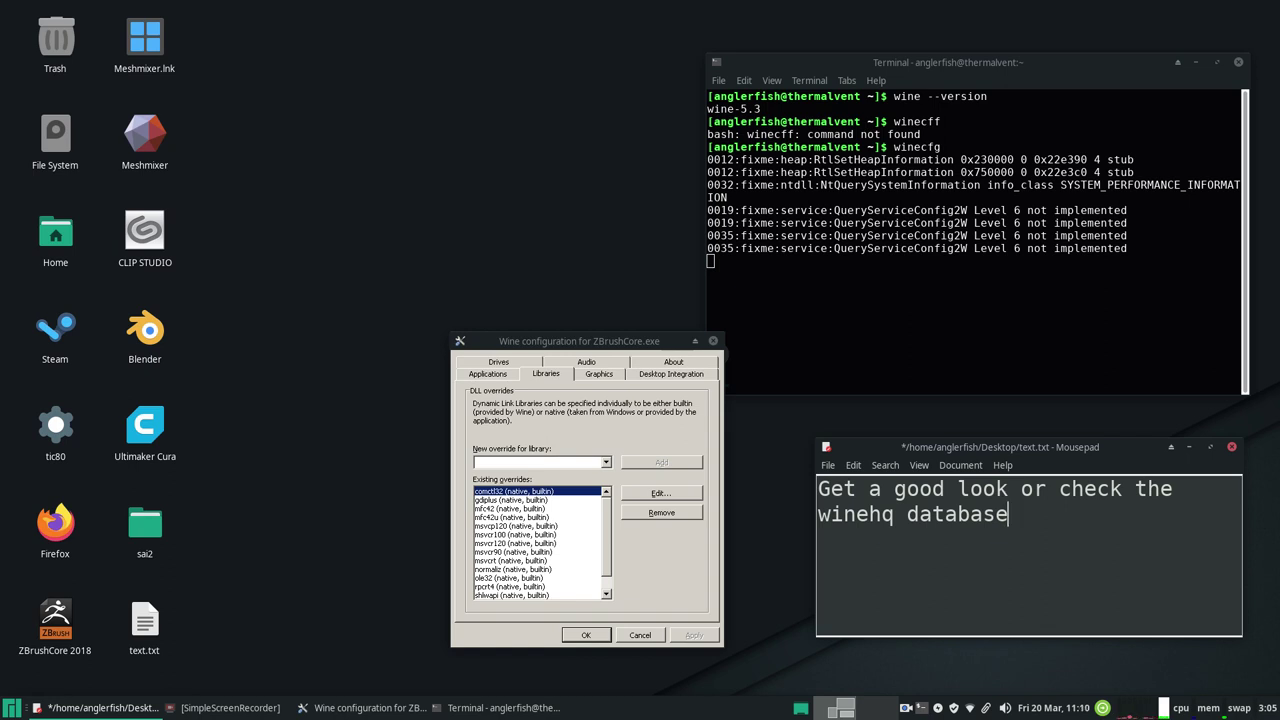
type("where someone ")
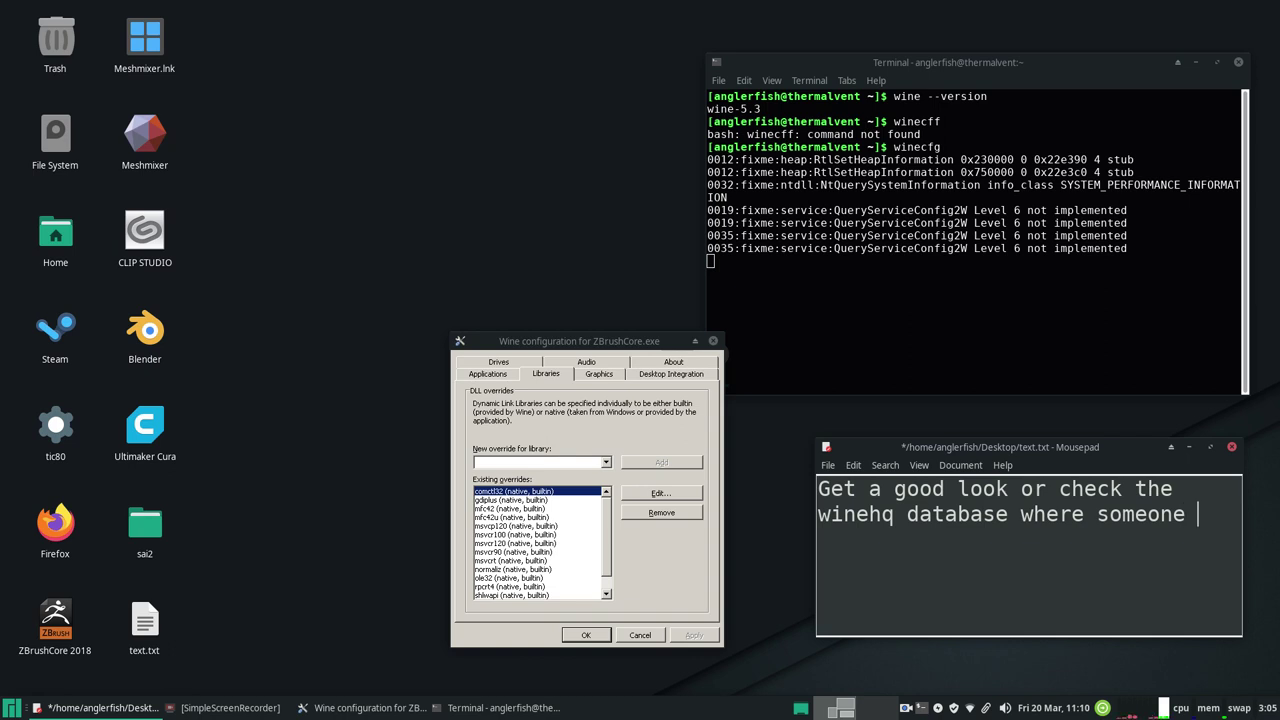
type("tested it earlier ")
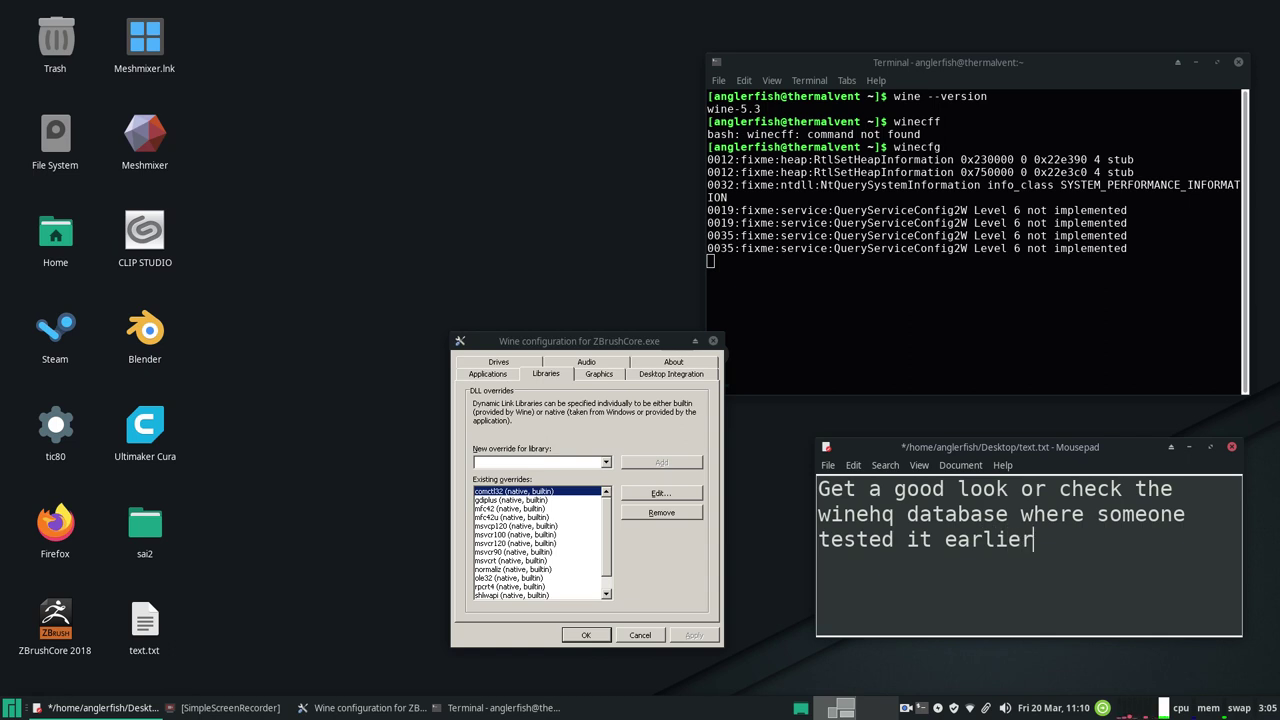
type("and ")
type("wrote a list.")
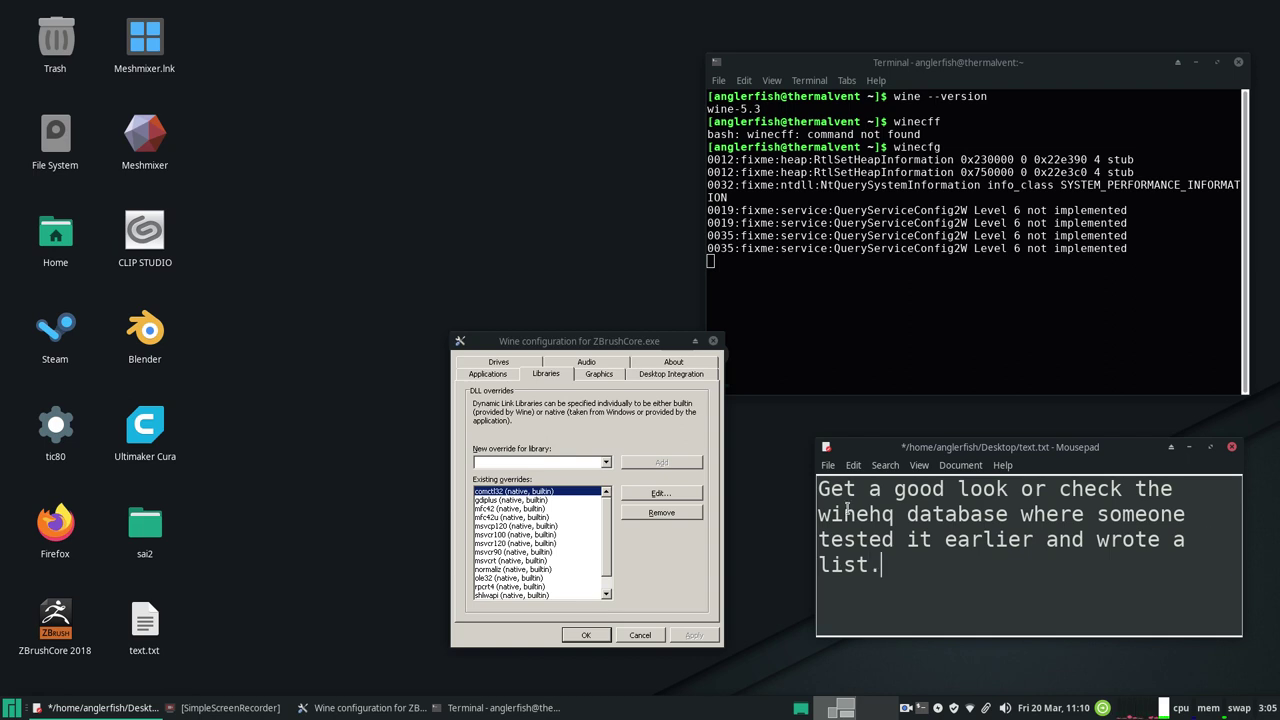
key("ctrl+a")
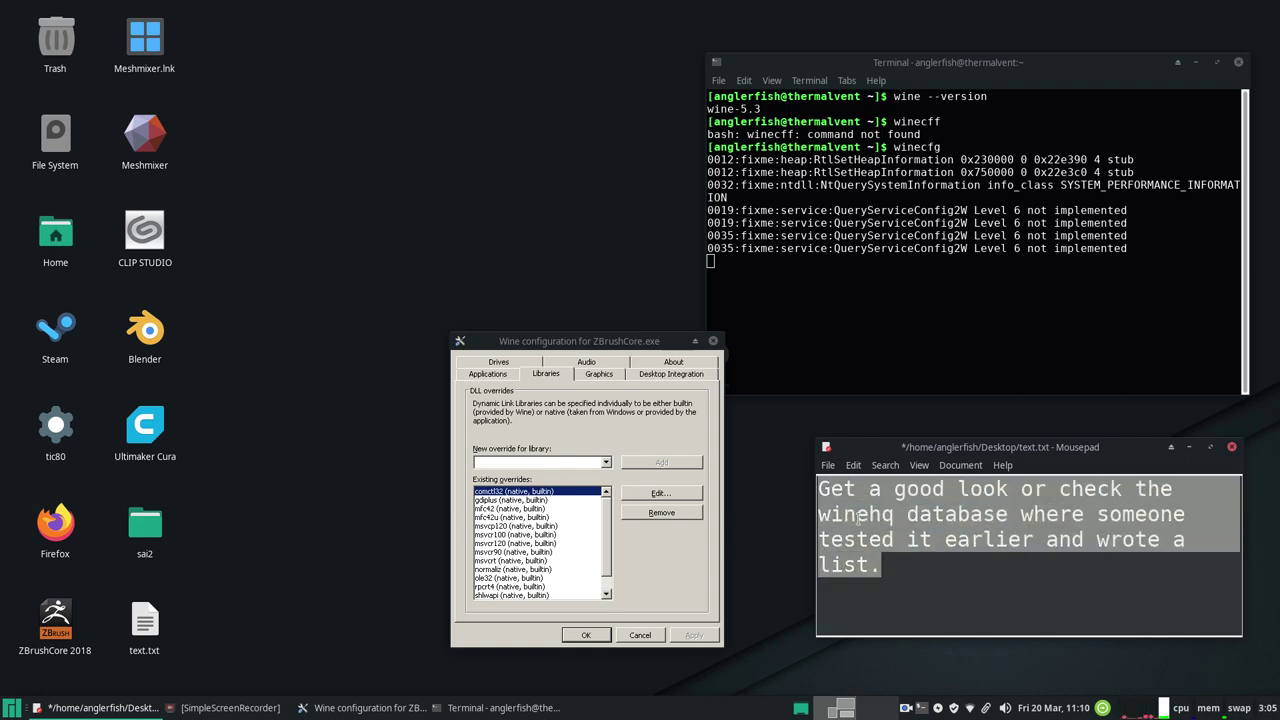
key("BackSpace")
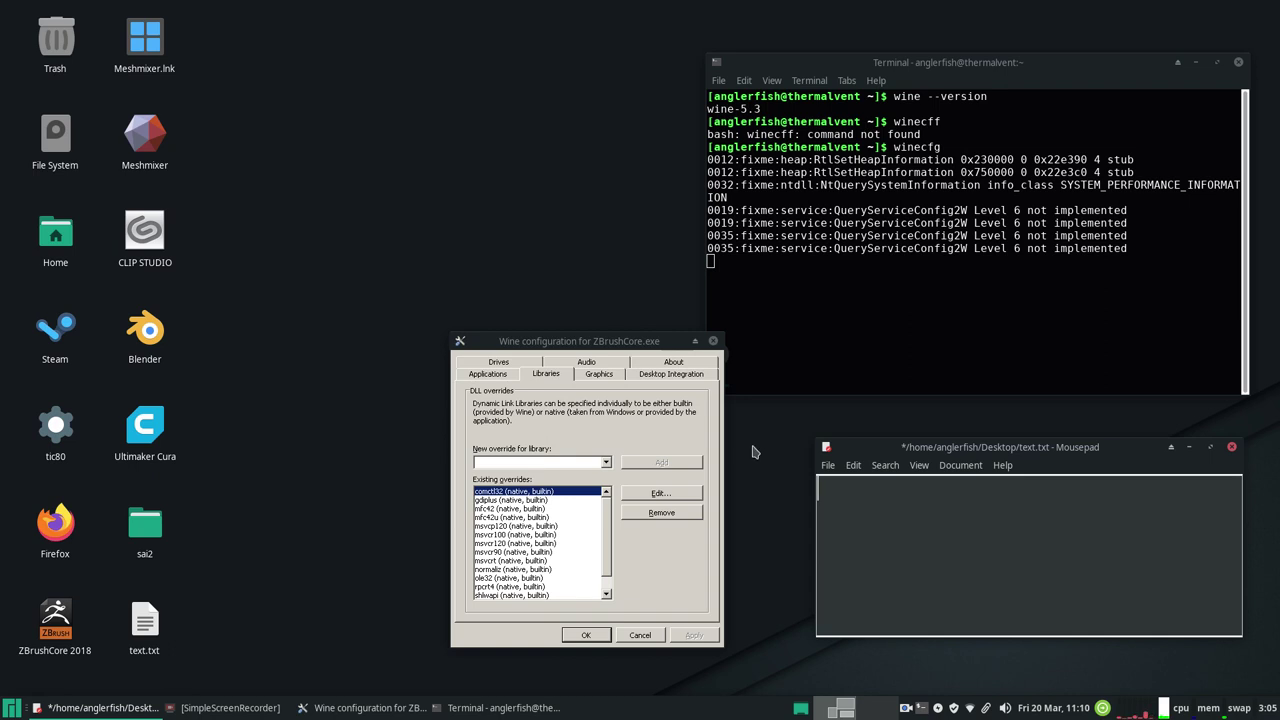
Close Wine configuration and note 'Okay now to check meshmixer to compare. Nothing really needs to be done for meshmixer.'
left_click(713, 342)
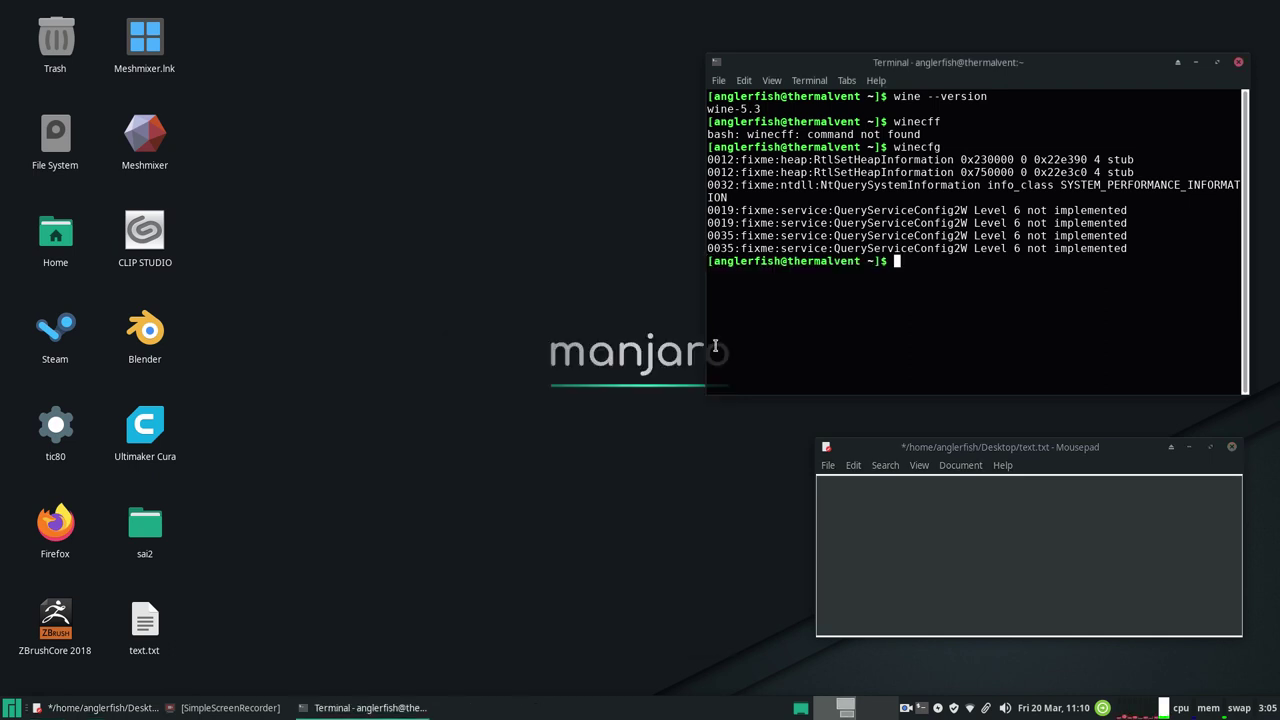
left_click(912, 505)
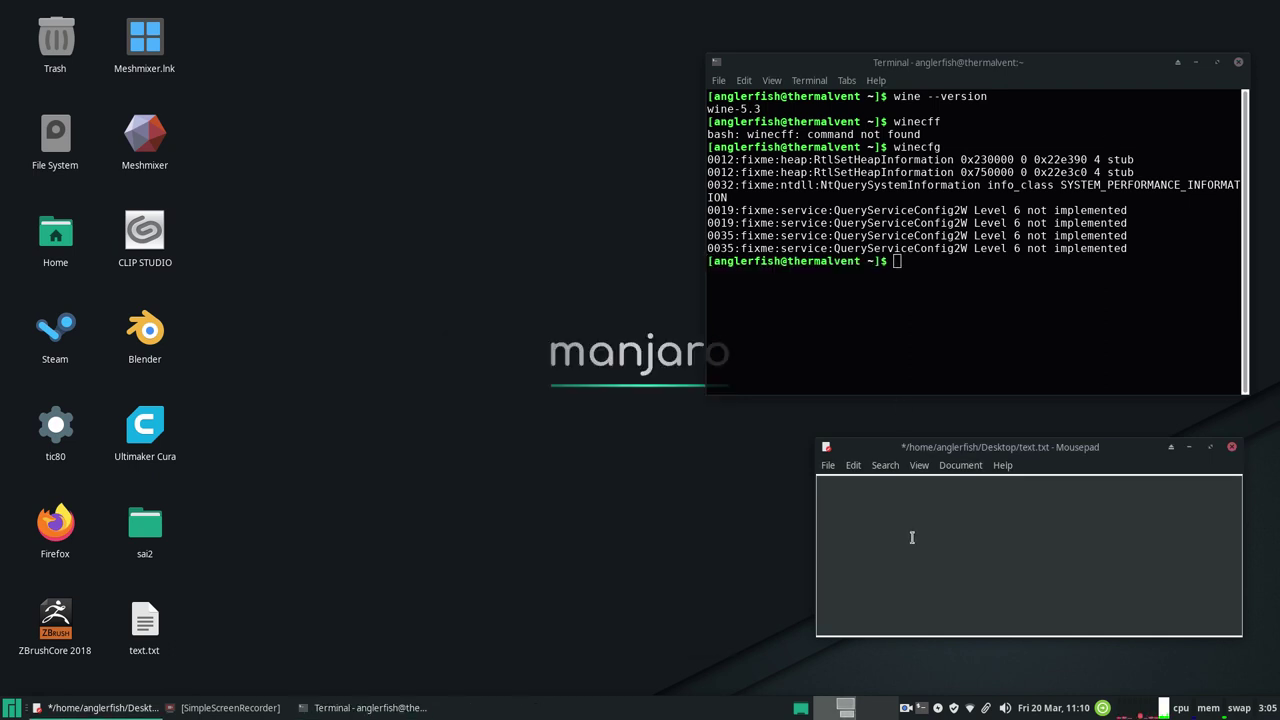
type("Okay now to")
type("check meshmixer to compare. ")
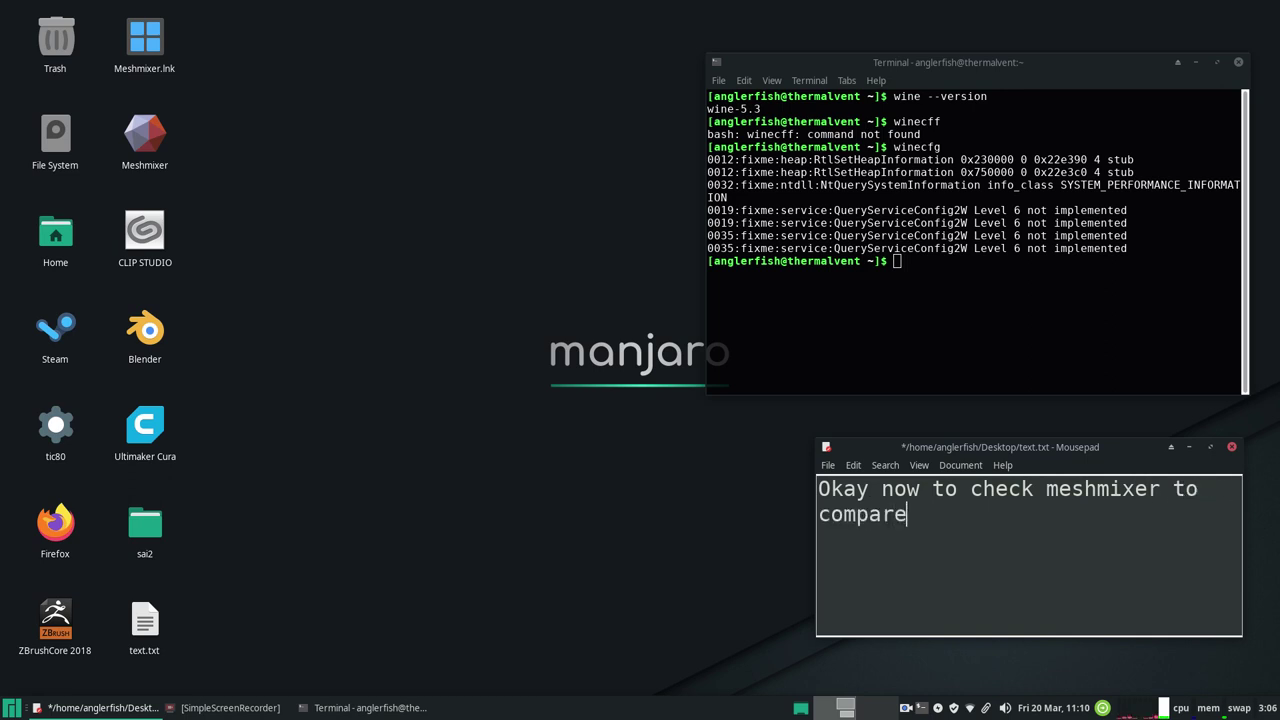
type("Nothing really needs to be ")
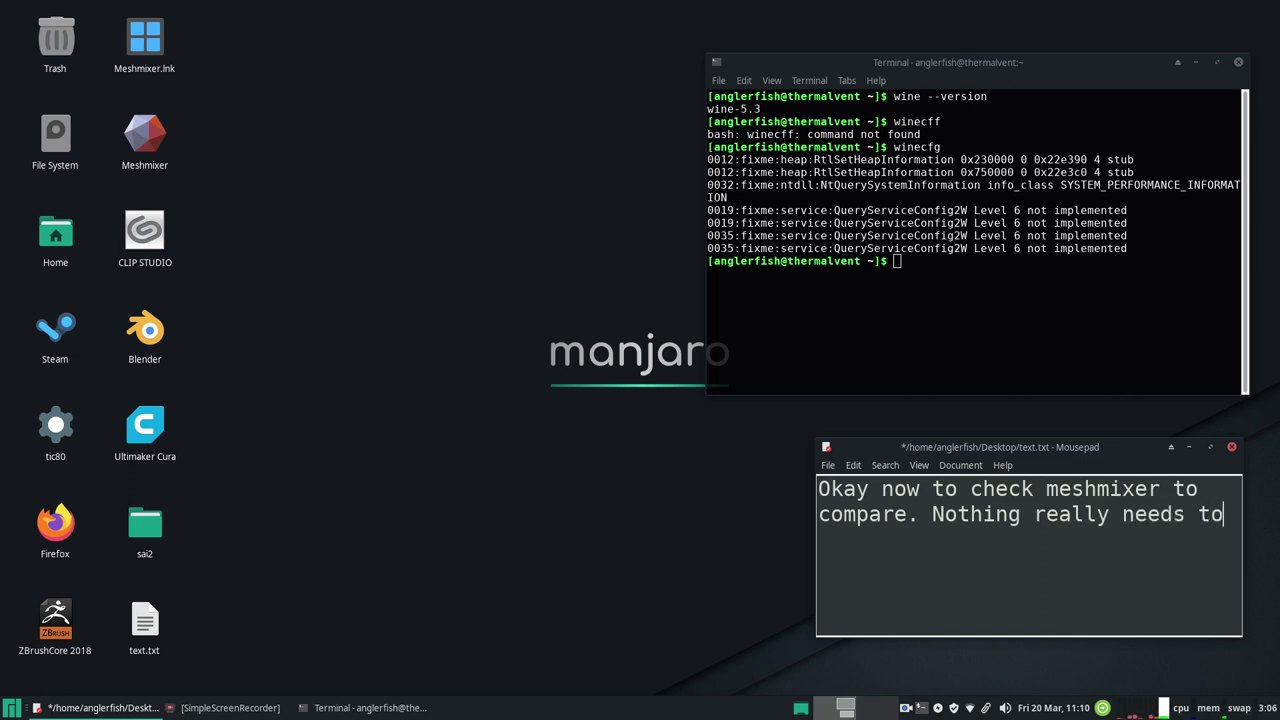
type("done for meshmixer.")
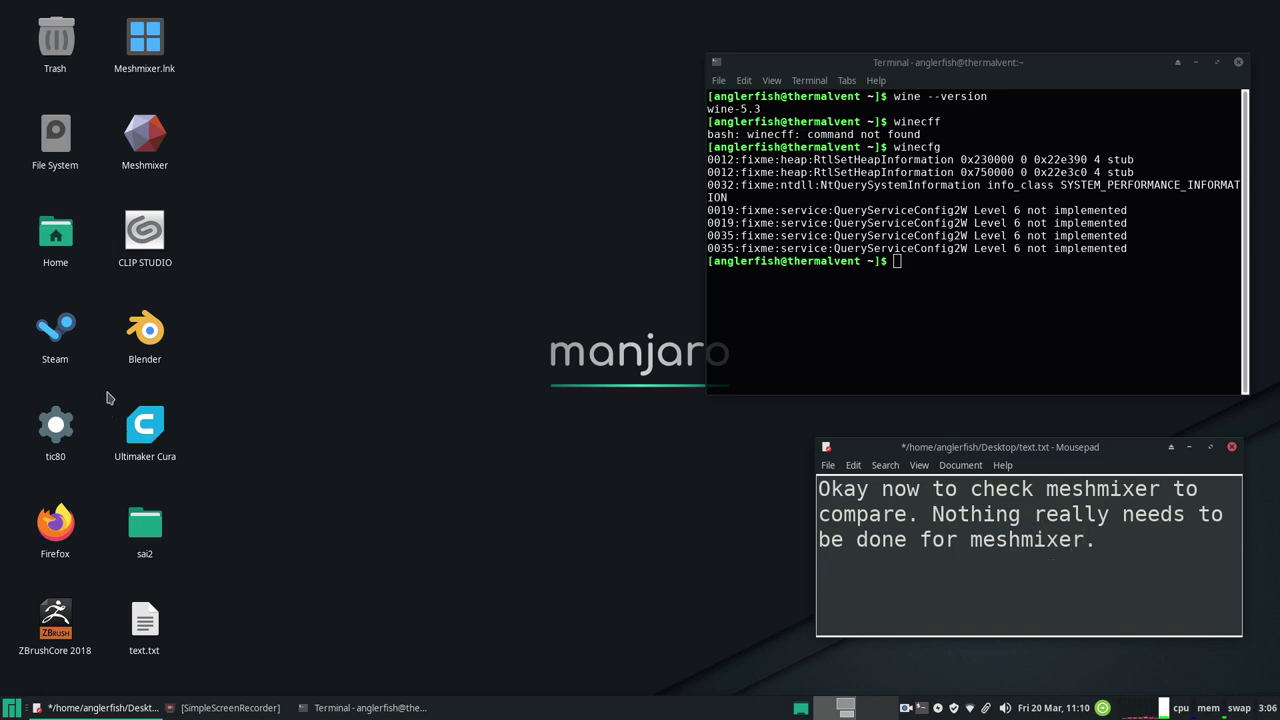
Launch Meshmixer, move it left, and check meshmixer.exe's settings in Wine configuration before closing it
double_click(146, 132)
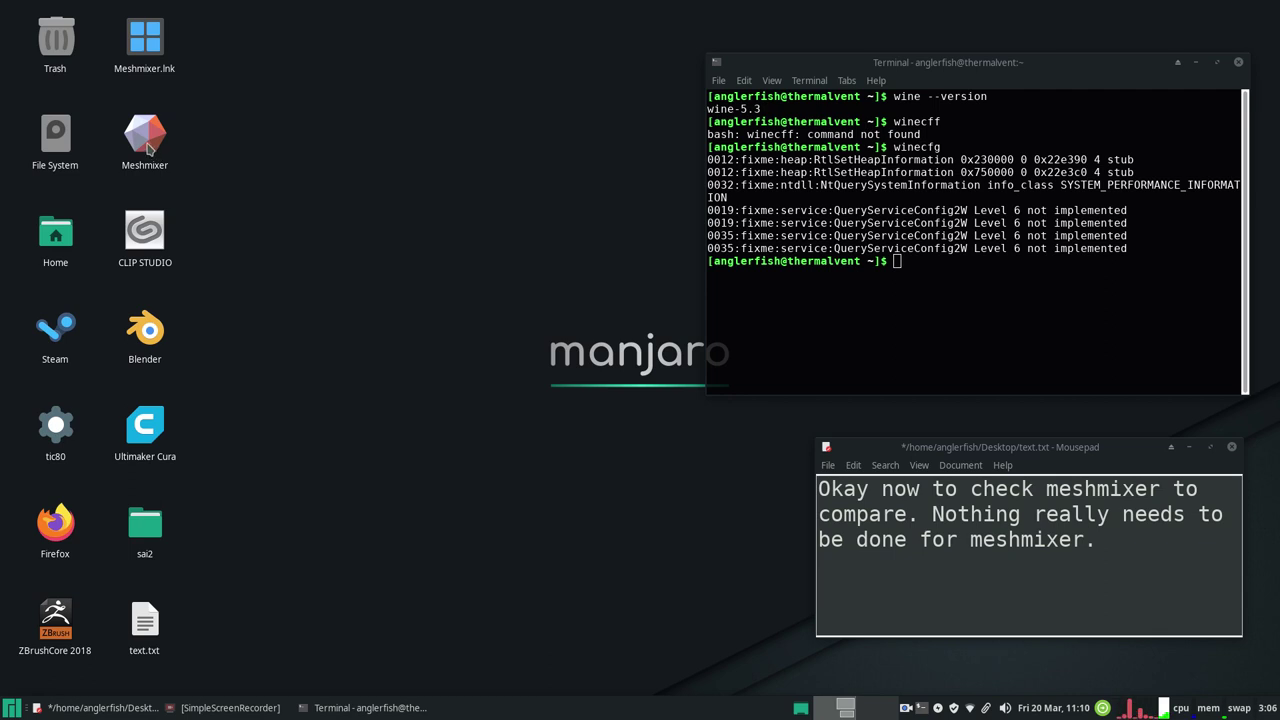
left_click_drag(614, 108, 386, 104)
left_click(938, 281)
type("necfg")
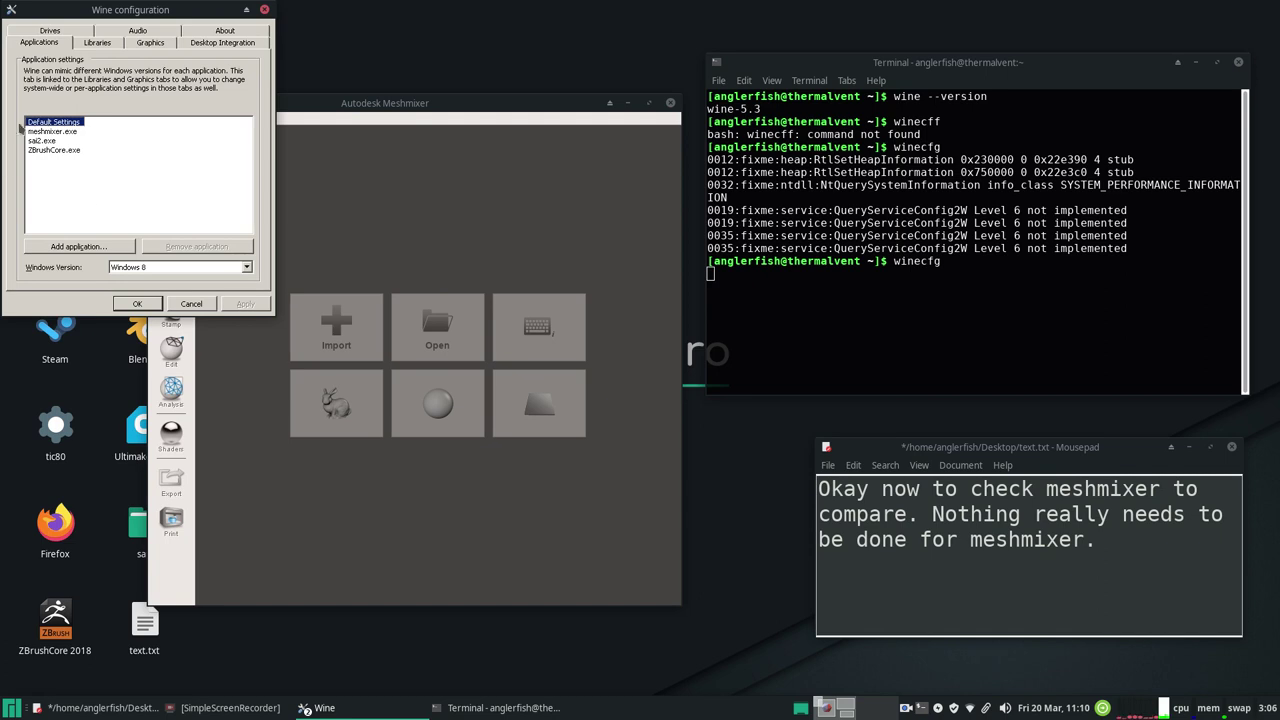
left_click(42, 131)
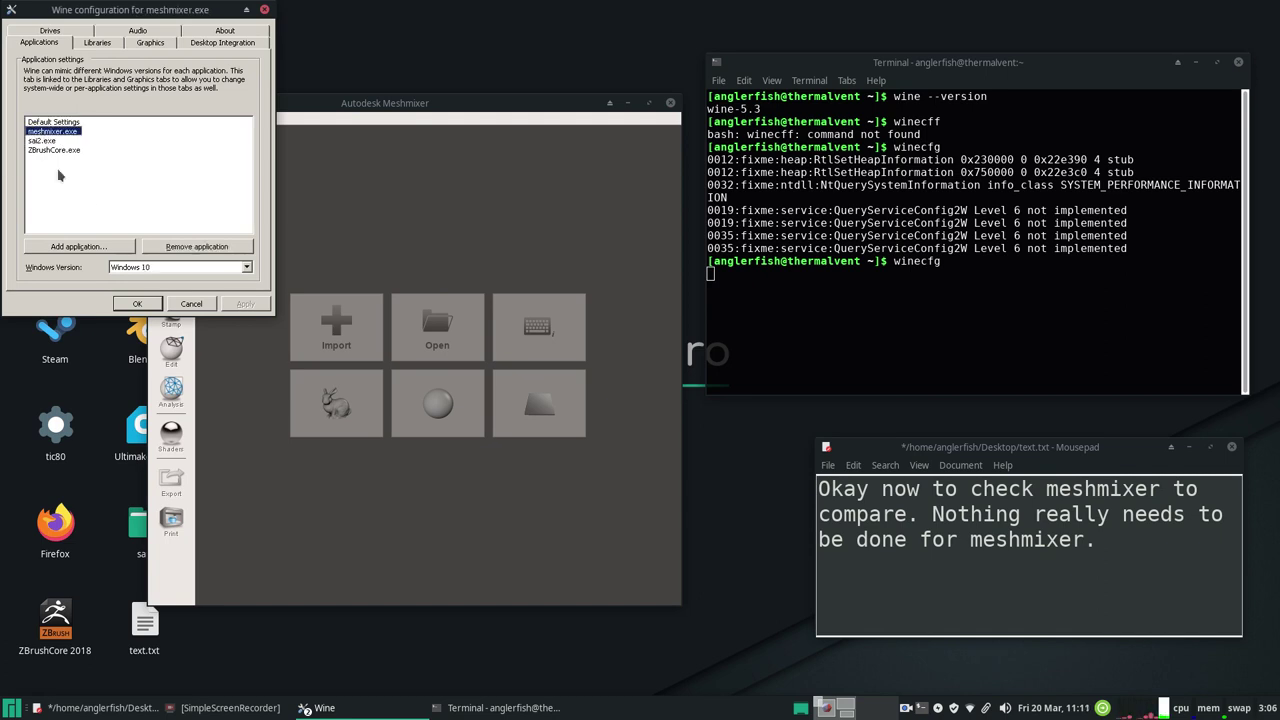
left_click(264, 9)
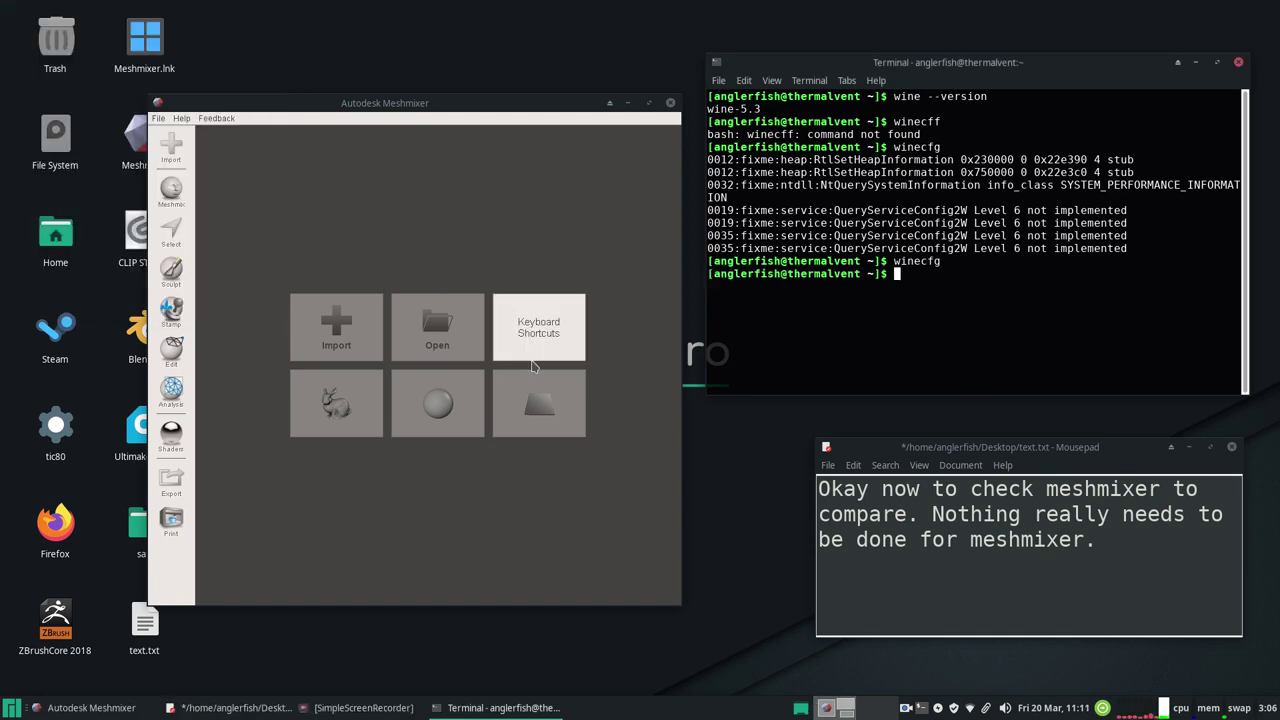
Add the note 'It just runs on version windows 10' and load the sample sphere model
left_click(1108, 577)
type("It just runs on version w")
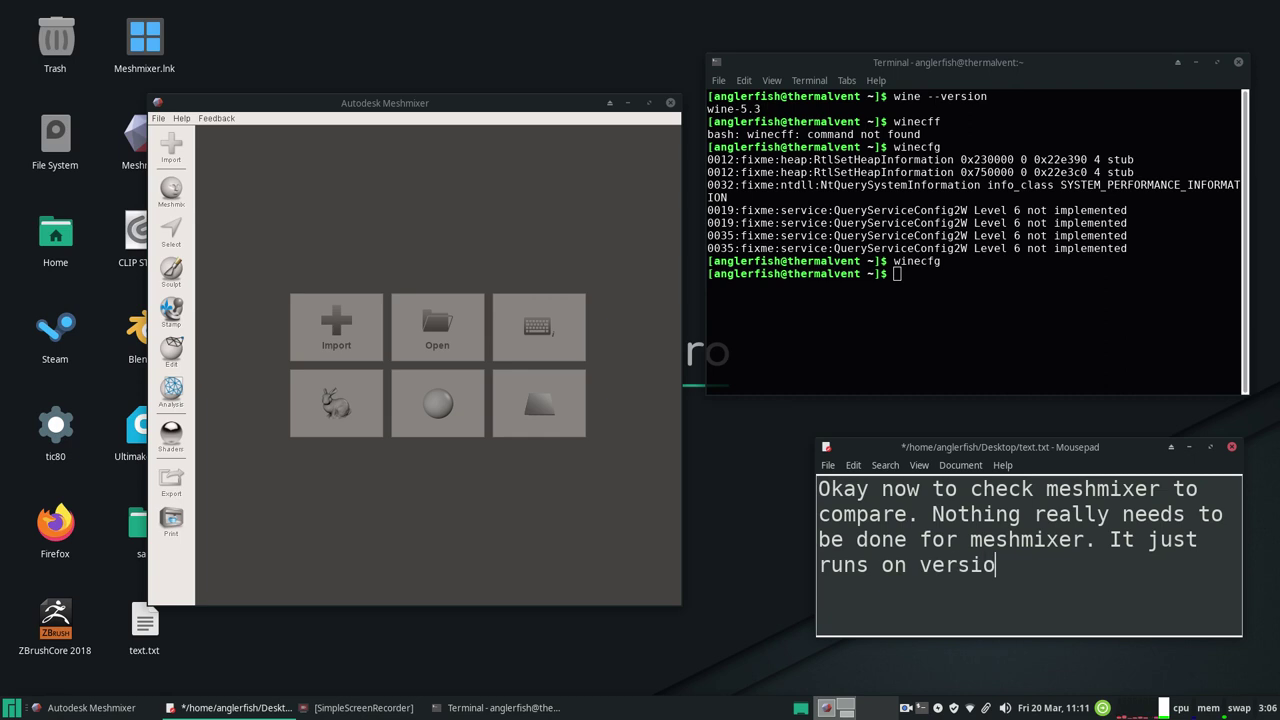
type("indows 10.")
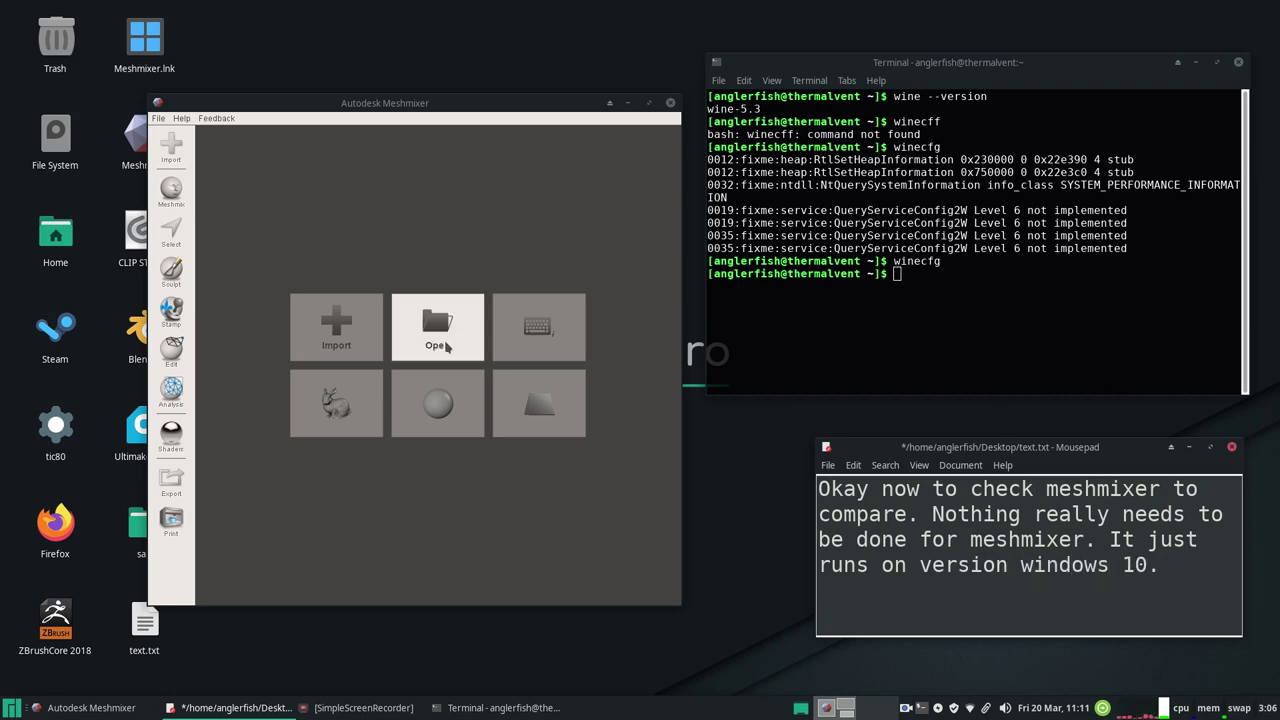
left_click(440, 404)
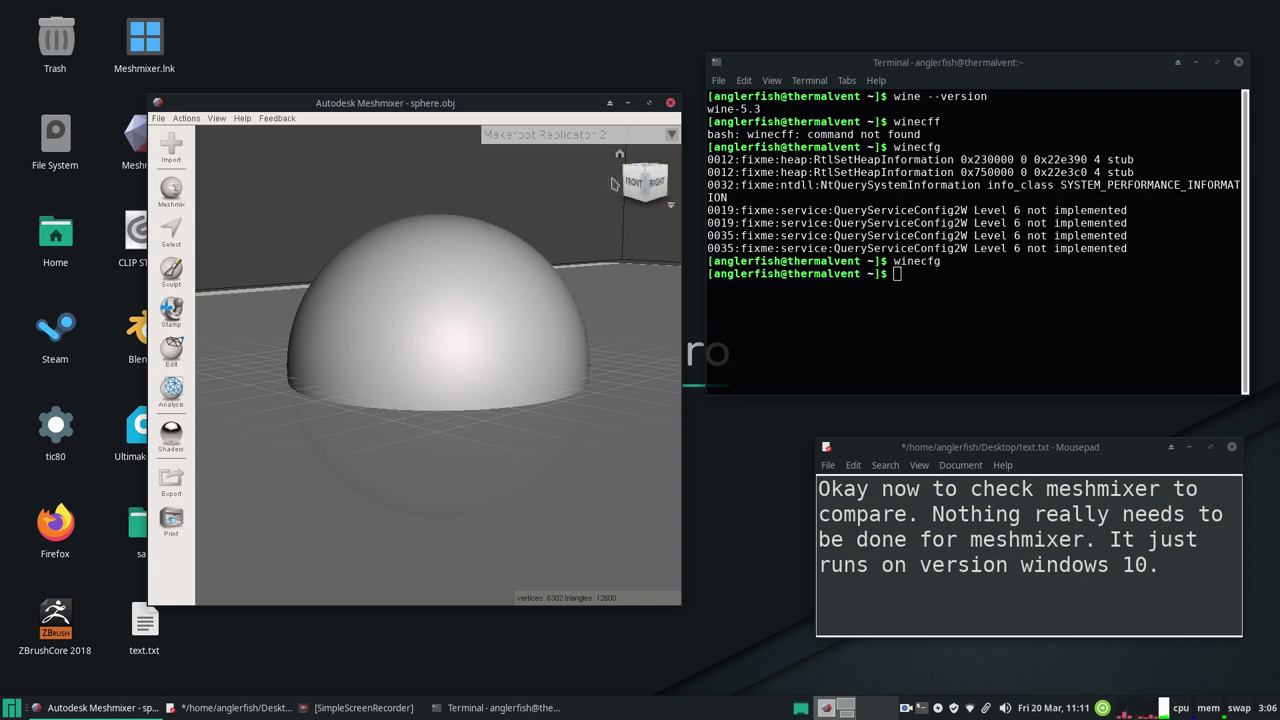
Enlarge the Meshmixer window and set the target printer to Lulzbot Mini
left_click_drag(479, 104, 352, 84)
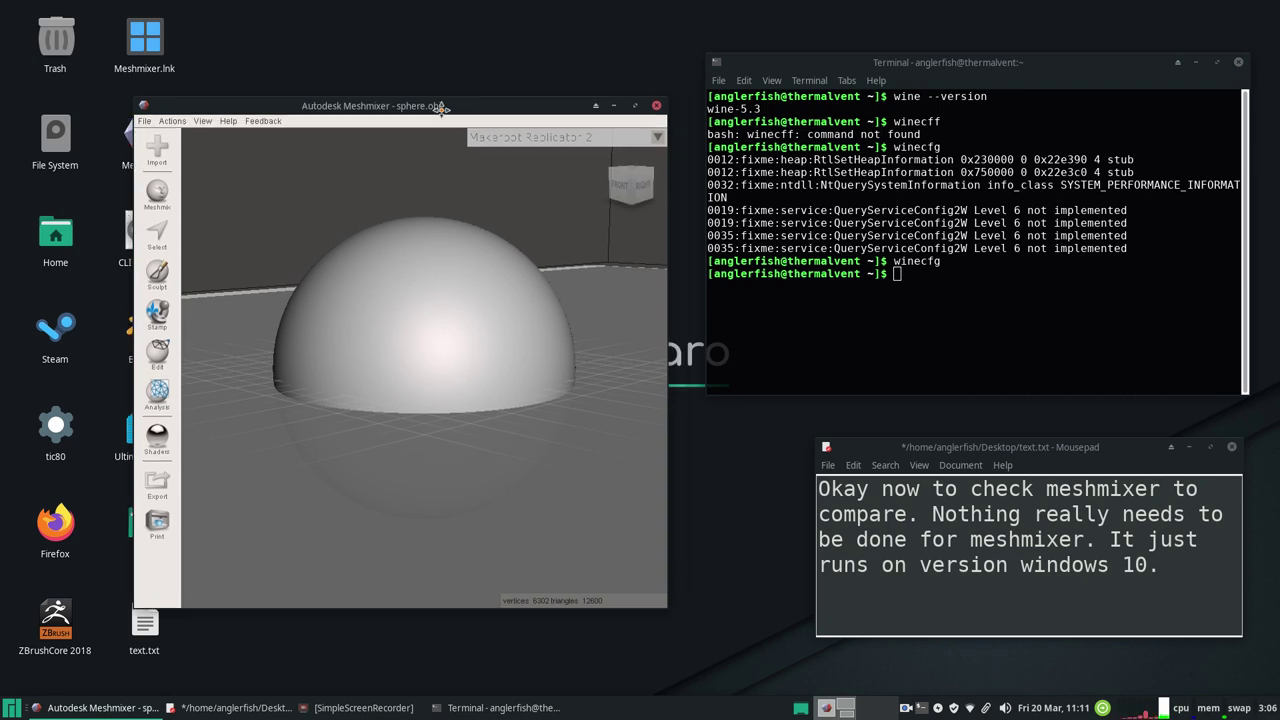
left_click_drag(549, 295, 694, 300)
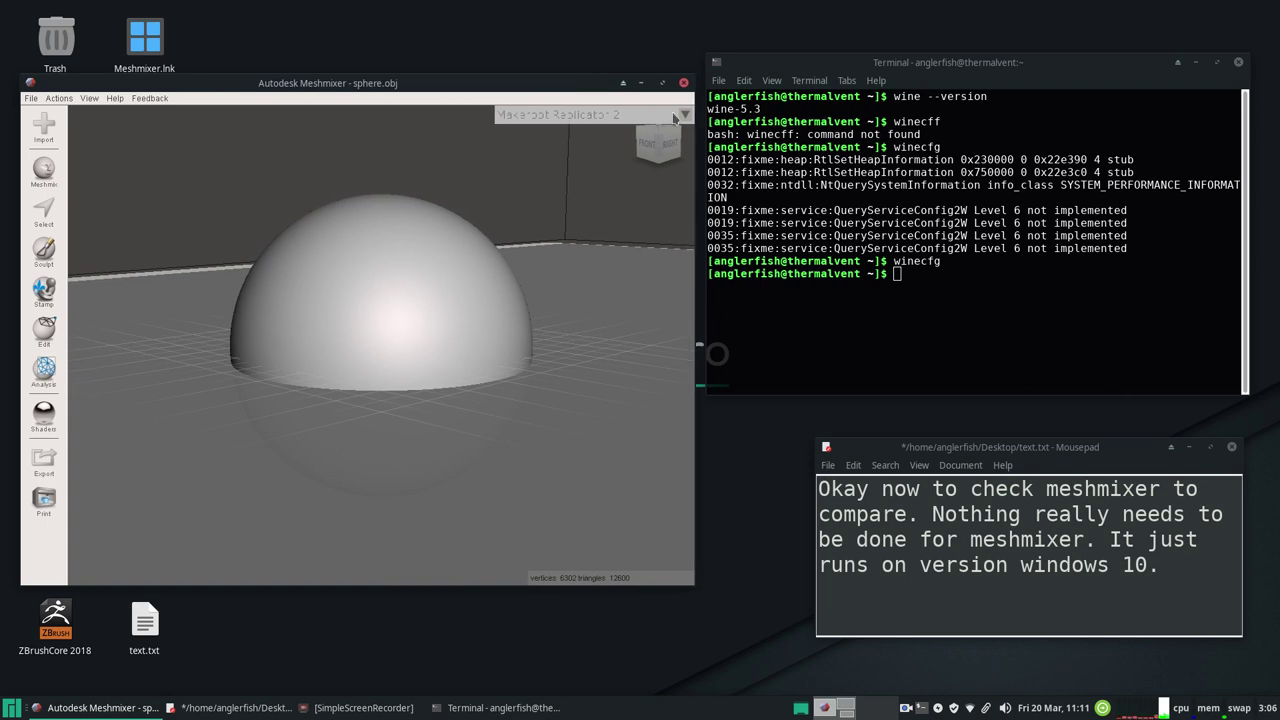
left_click(684, 117)
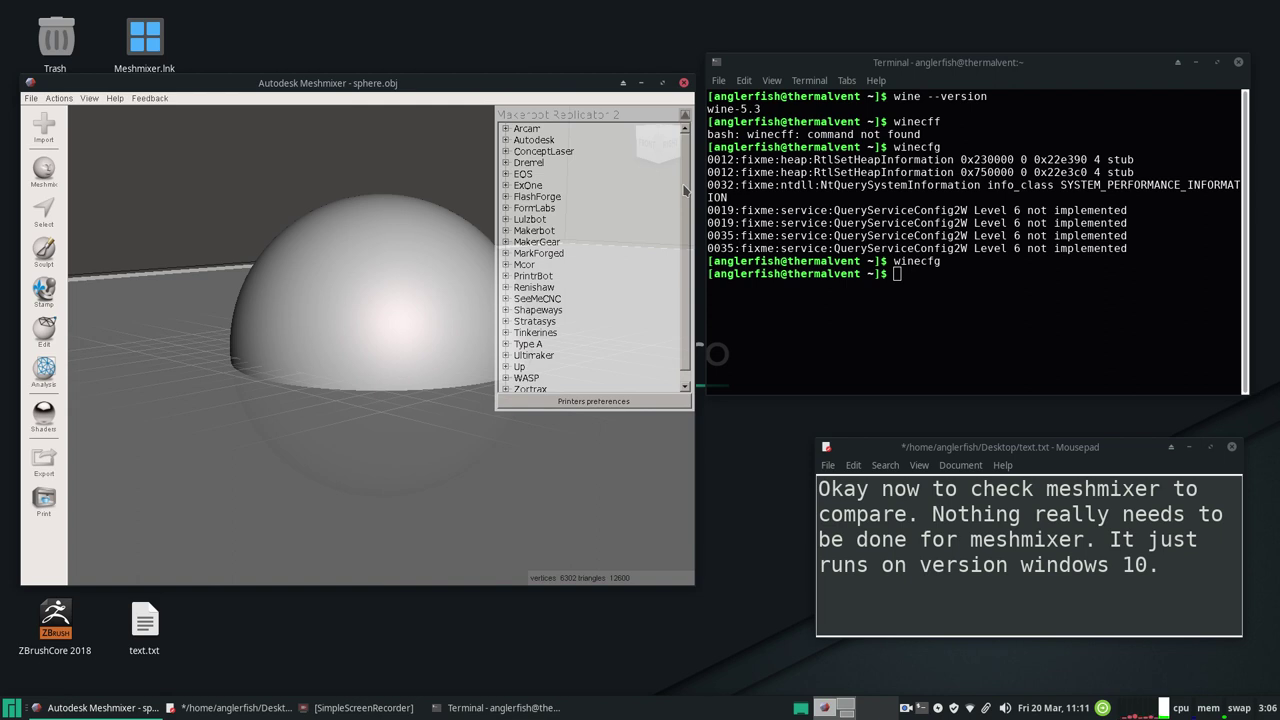
left_click_drag(687, 186, 687, 149)
mouse_move(686, 341)
left_mouse_down()
mouse_move(684, 356)
mouse_move(684, 238)
left_mouse_up()
left_click(506, 221)
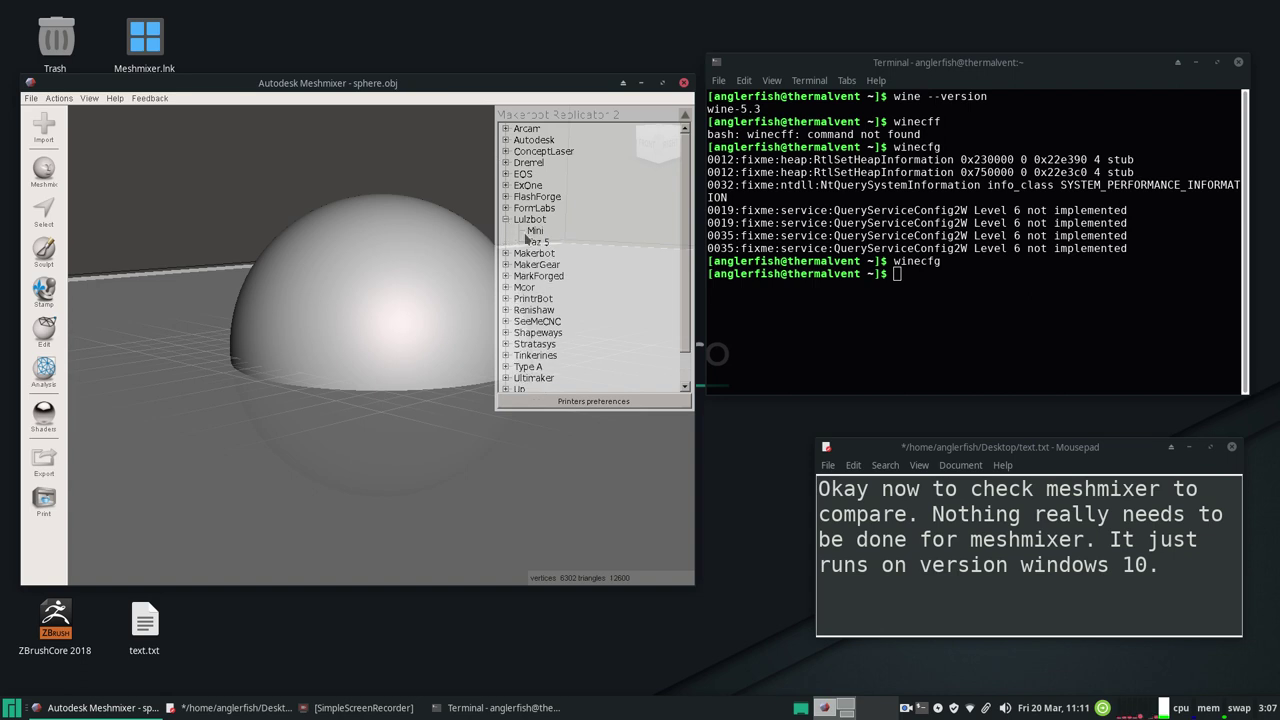
left_click(537, 232)
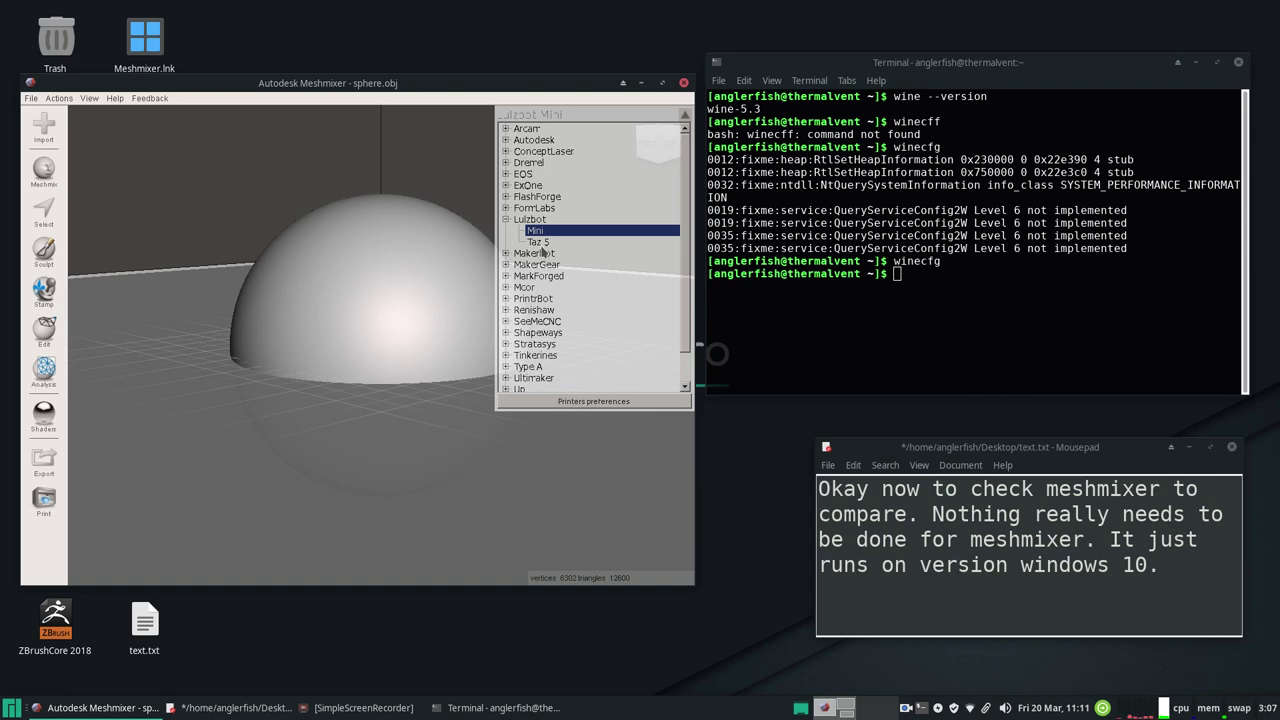
left_click(685, 115)
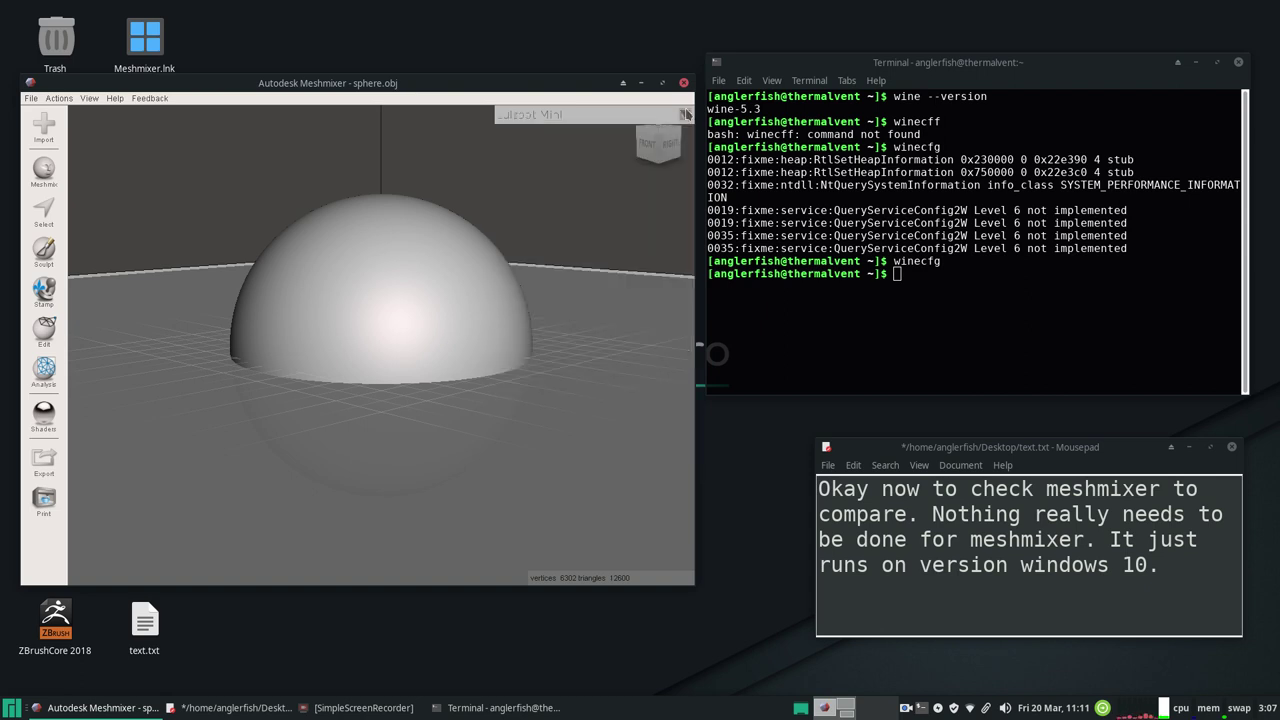
Hide the printer bed by unchecking View > Show Printer Bed
left_click(89, 98)
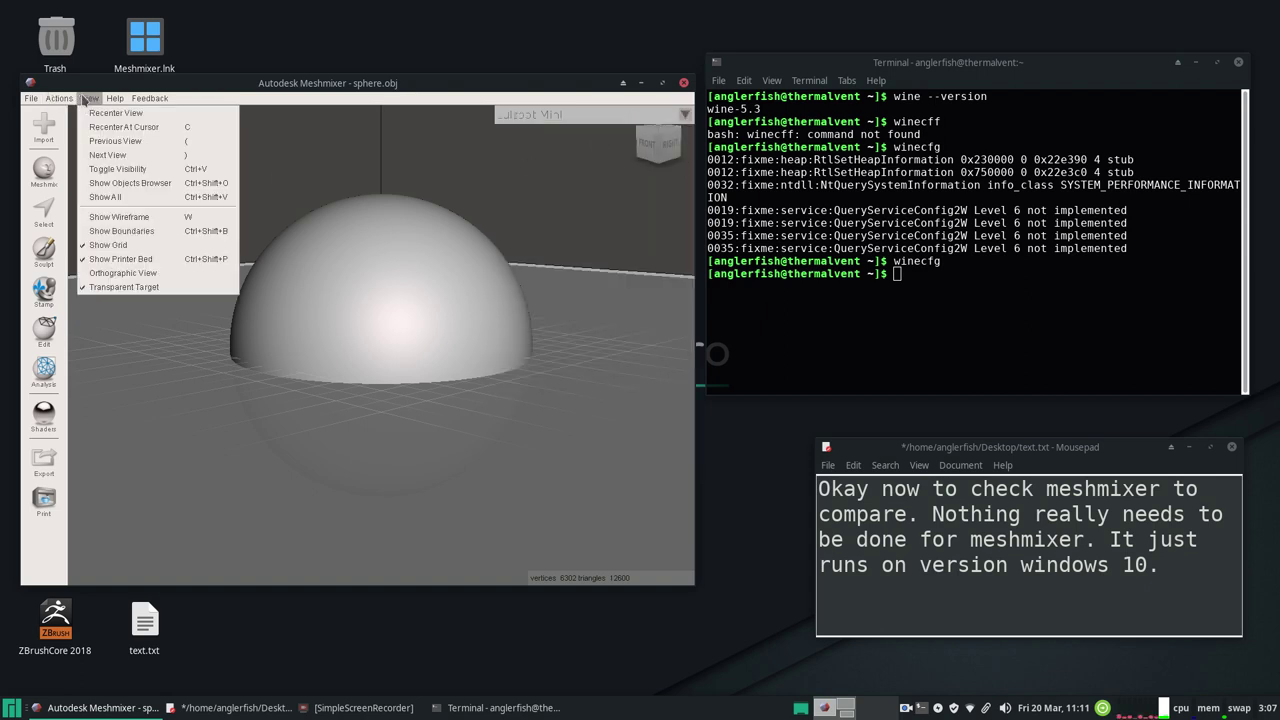
left_click(113, 259)
left_click(89, 98)
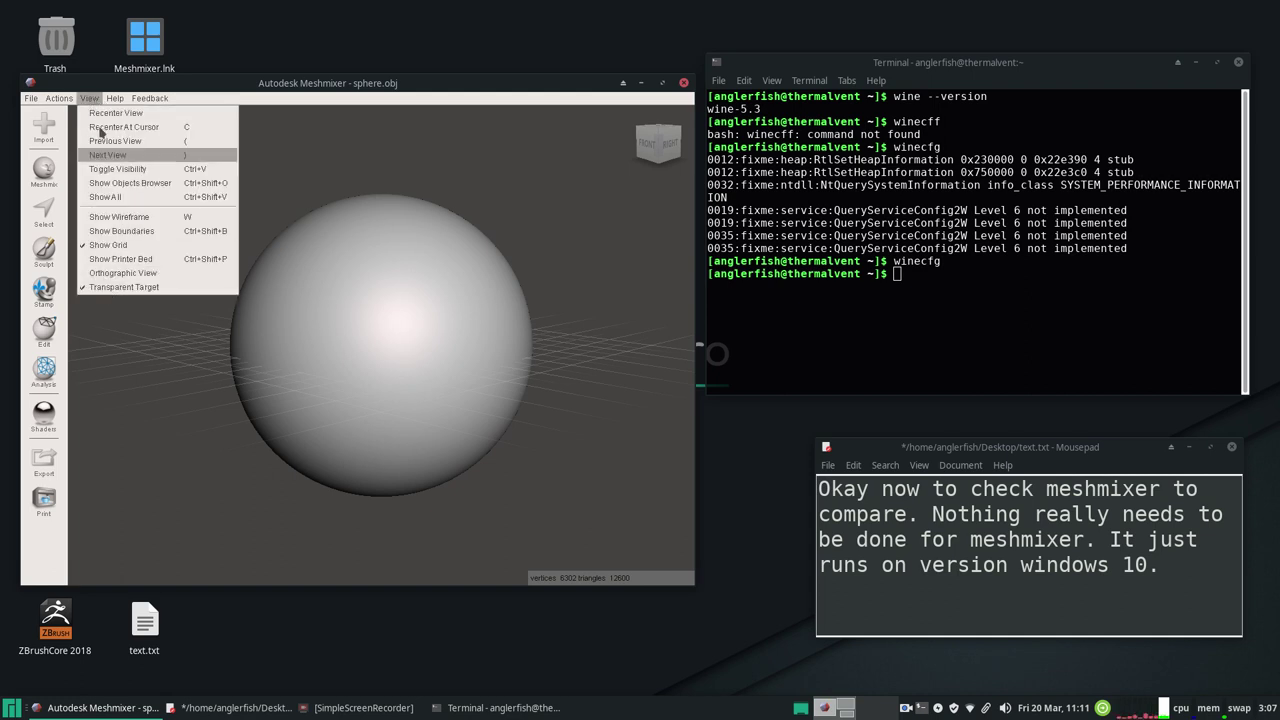
left_click(88, 100)
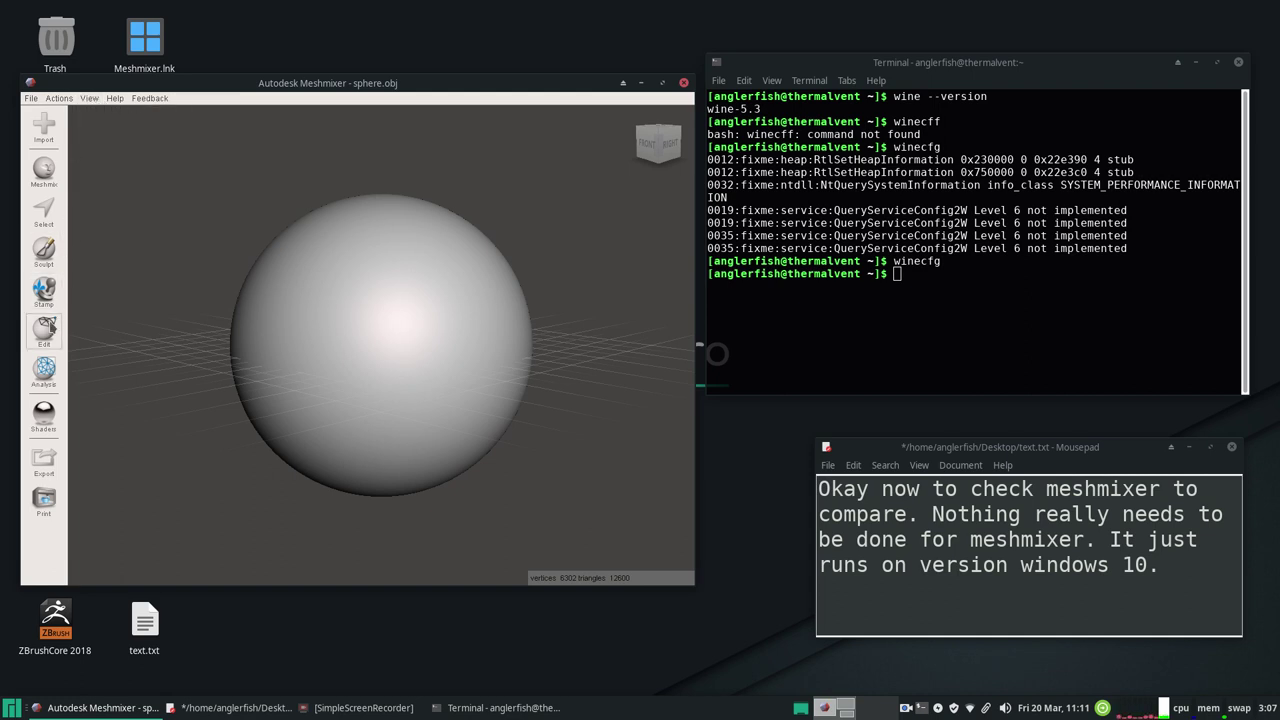
Mirror the sphere with an accepted Edit > Mirror and view it from the right
left_click(44, 330)
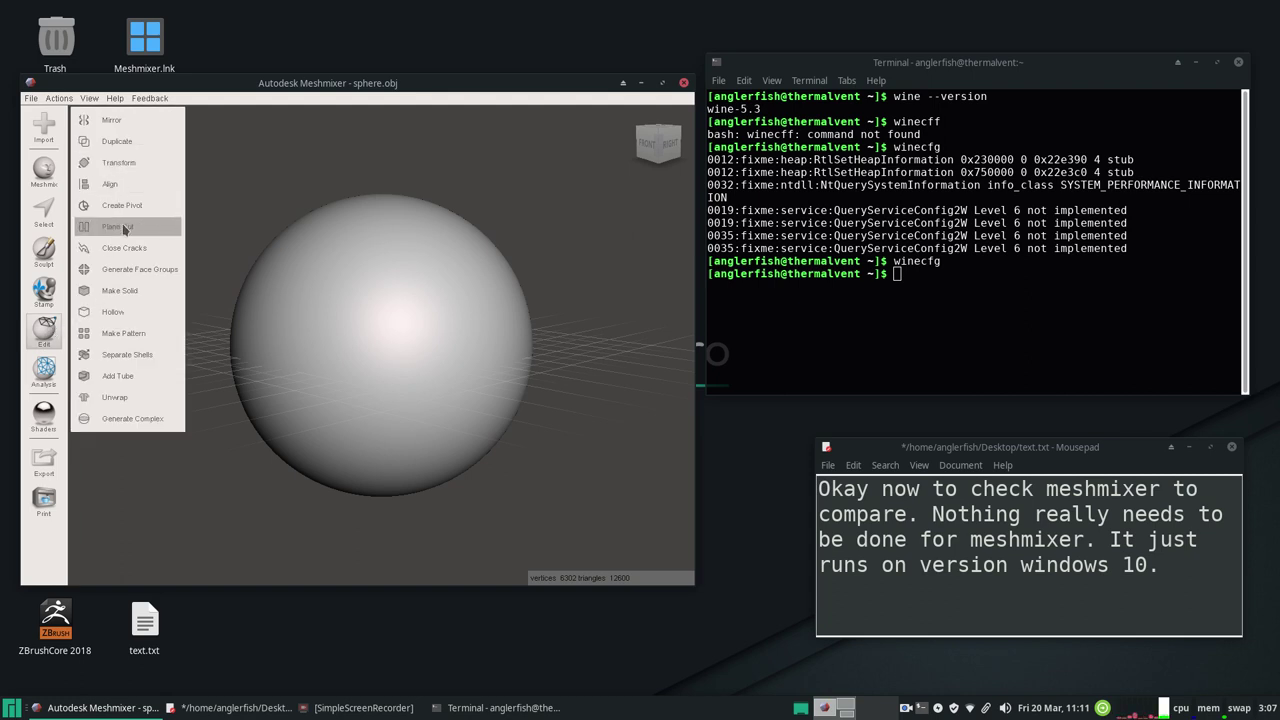
left_click(118, 185)
left_click(101, 272)
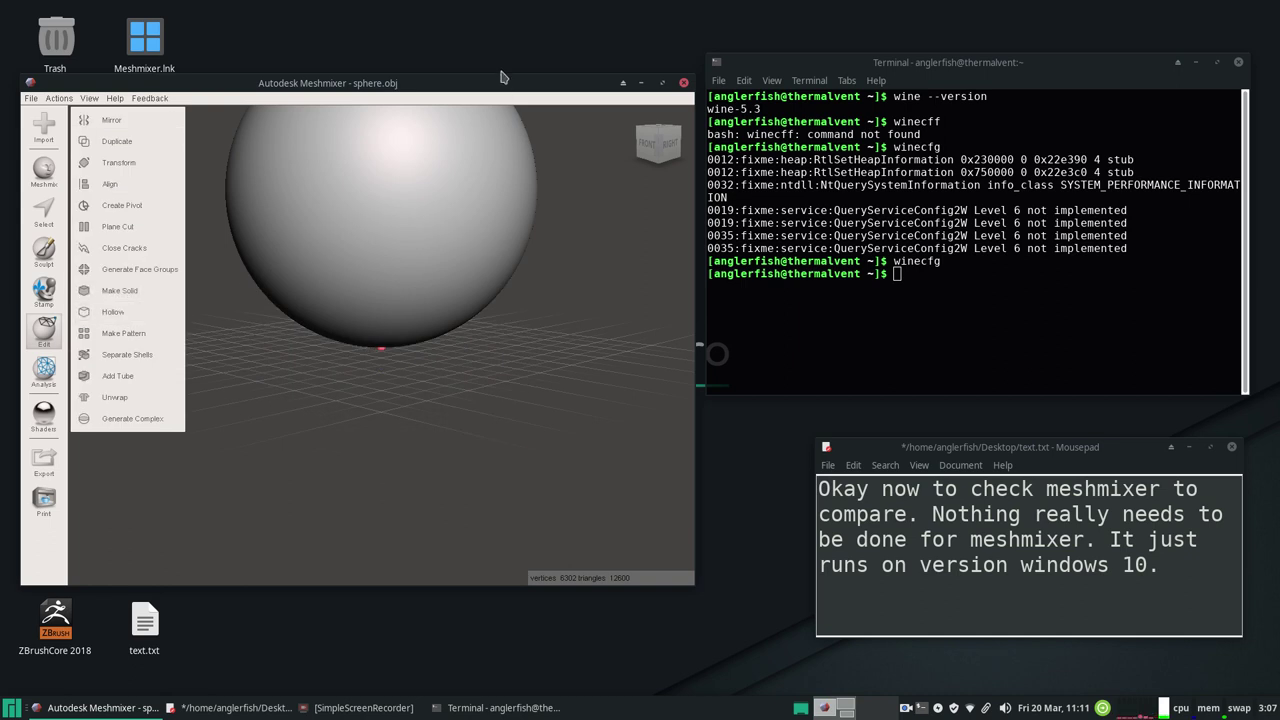
left_click_drag(500, 77, 488, 4)
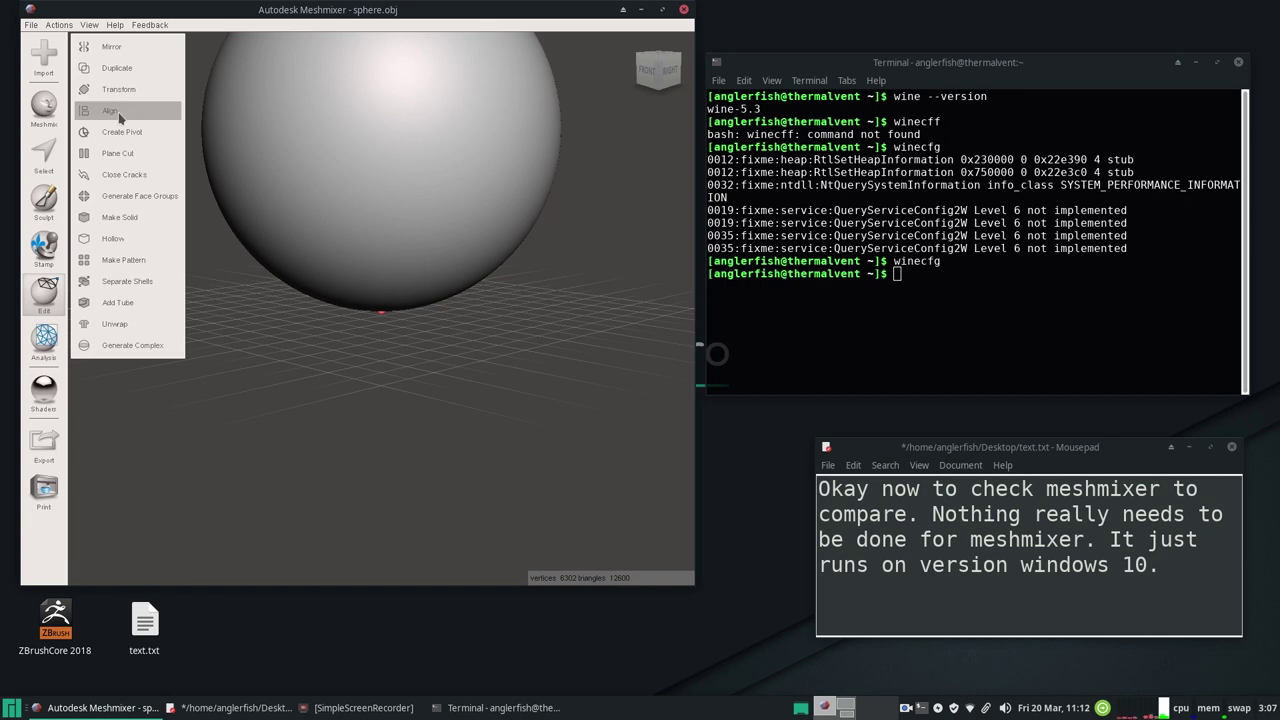
left_click(97, 47)
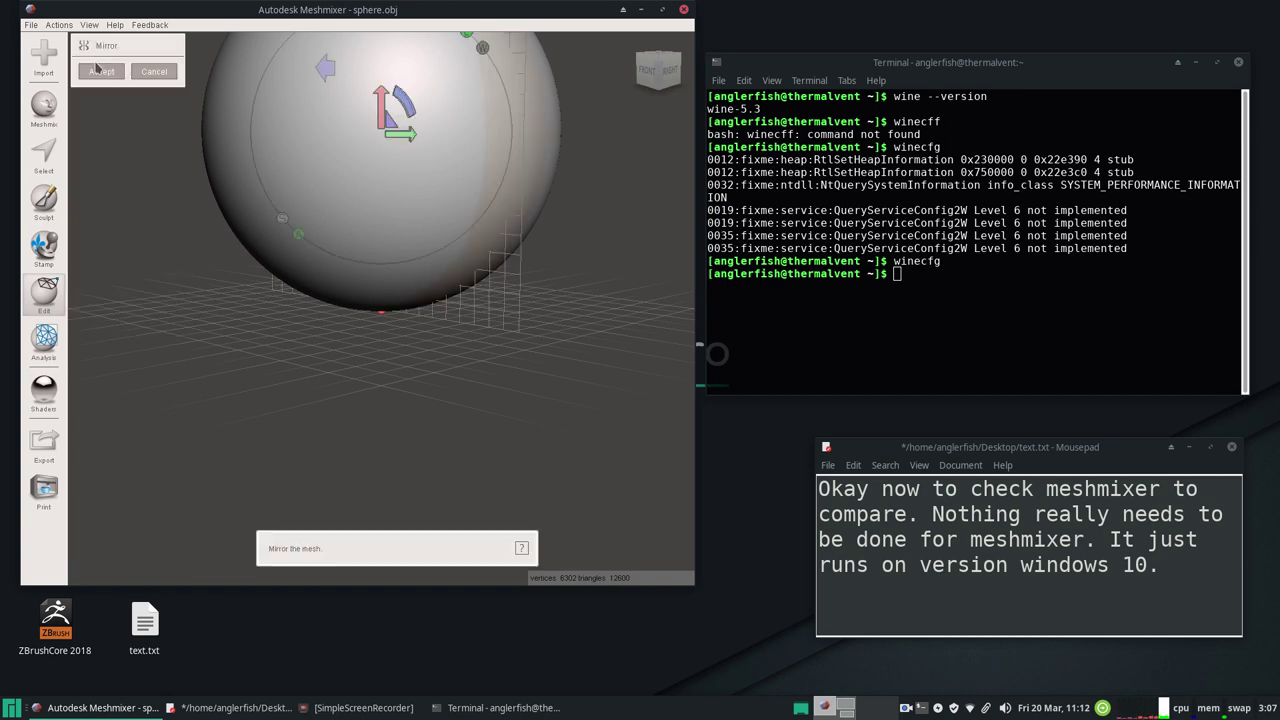
left_click(99, 71)
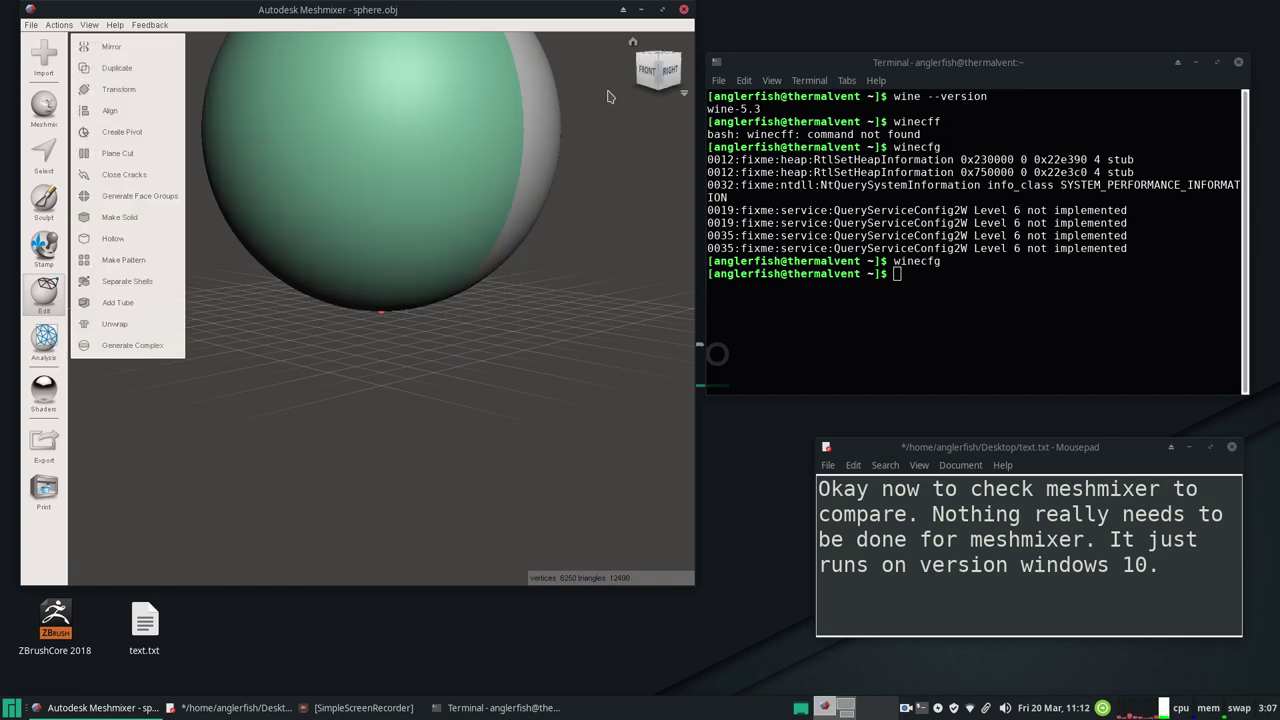
left_click(669, 72)
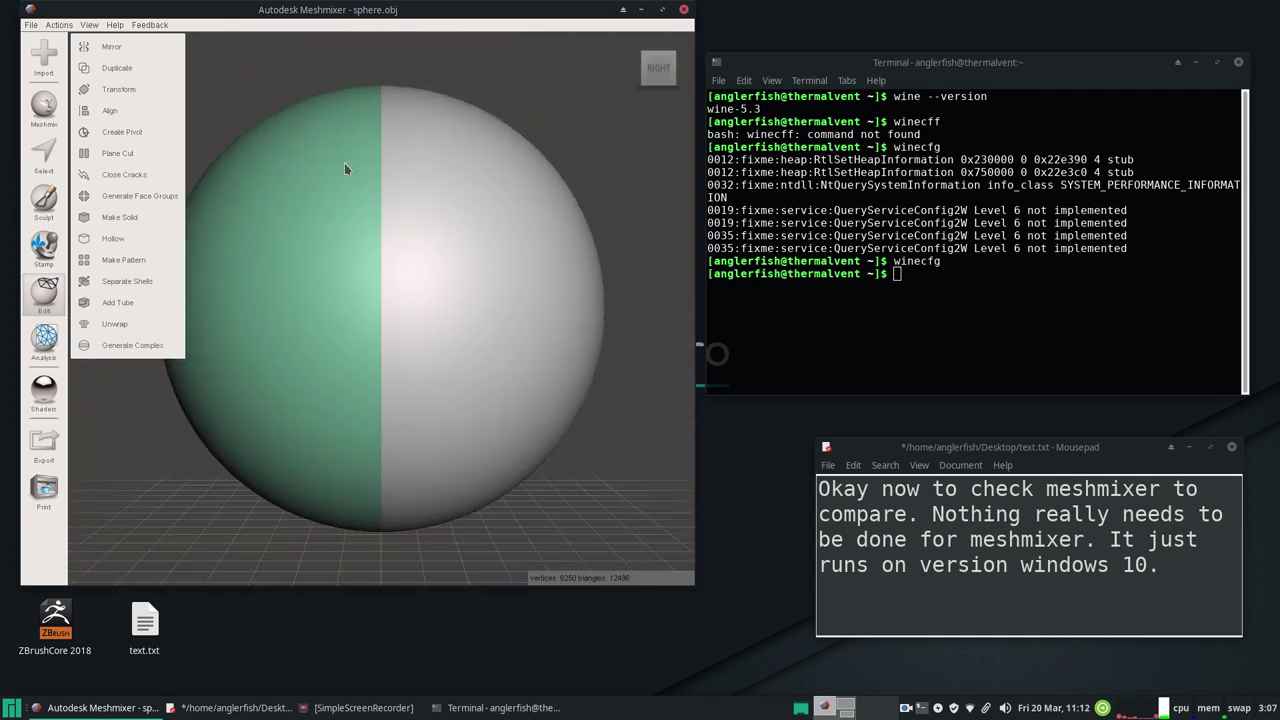
Pick a new Sculpt brush, test a bump on the upper right, then undo it
left_click(45, 123)
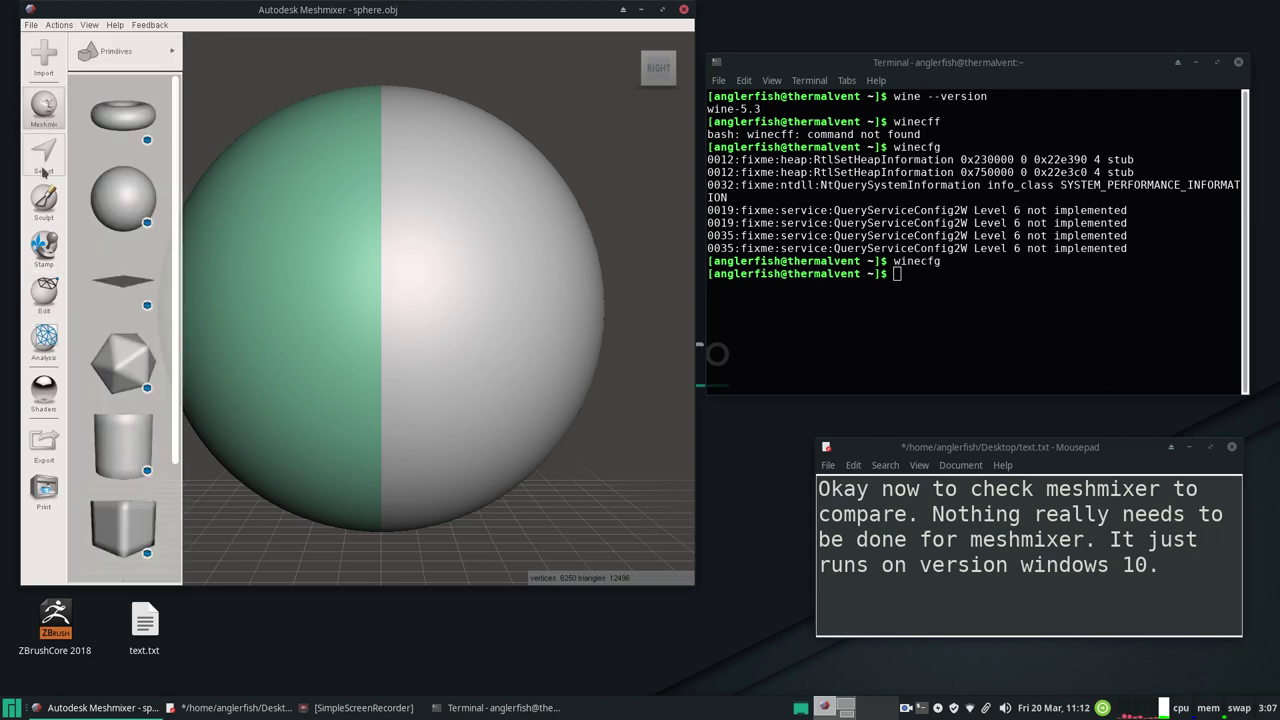
left_click(47, 212)
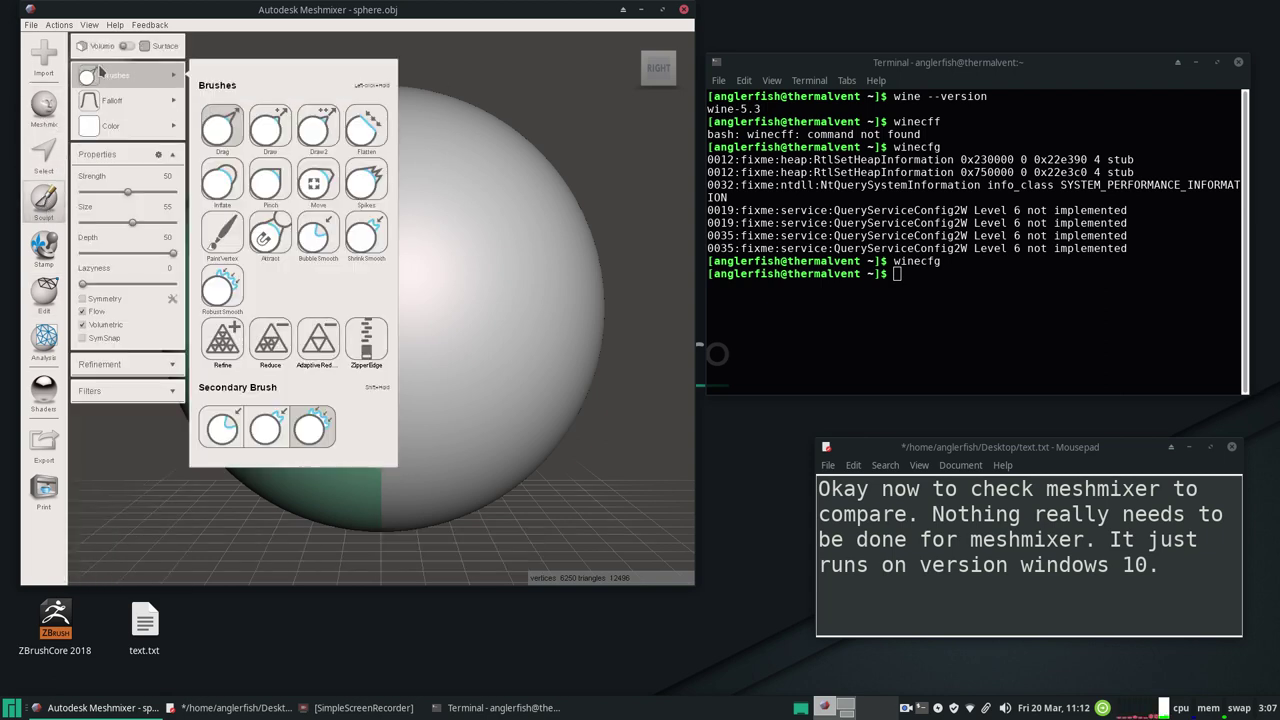
mouse_move(115, 75)
left_click(223, 181)
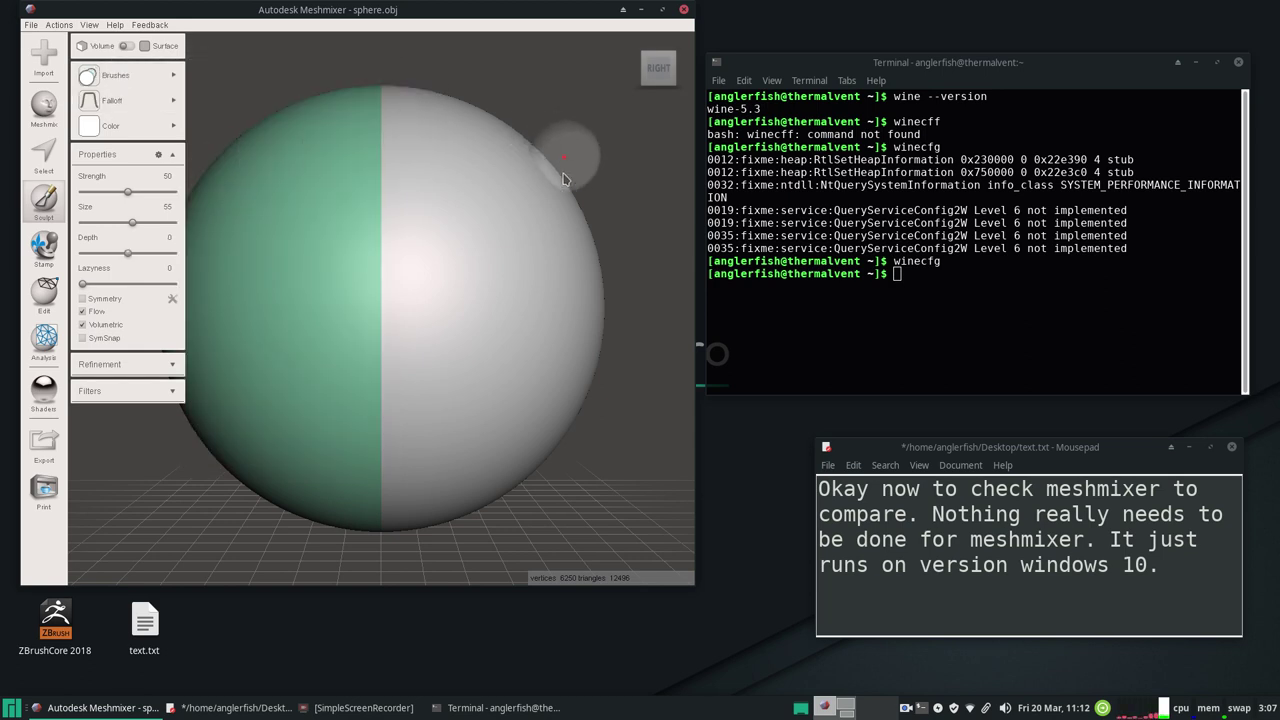
left_click_drag(542, 161, 550, 168)
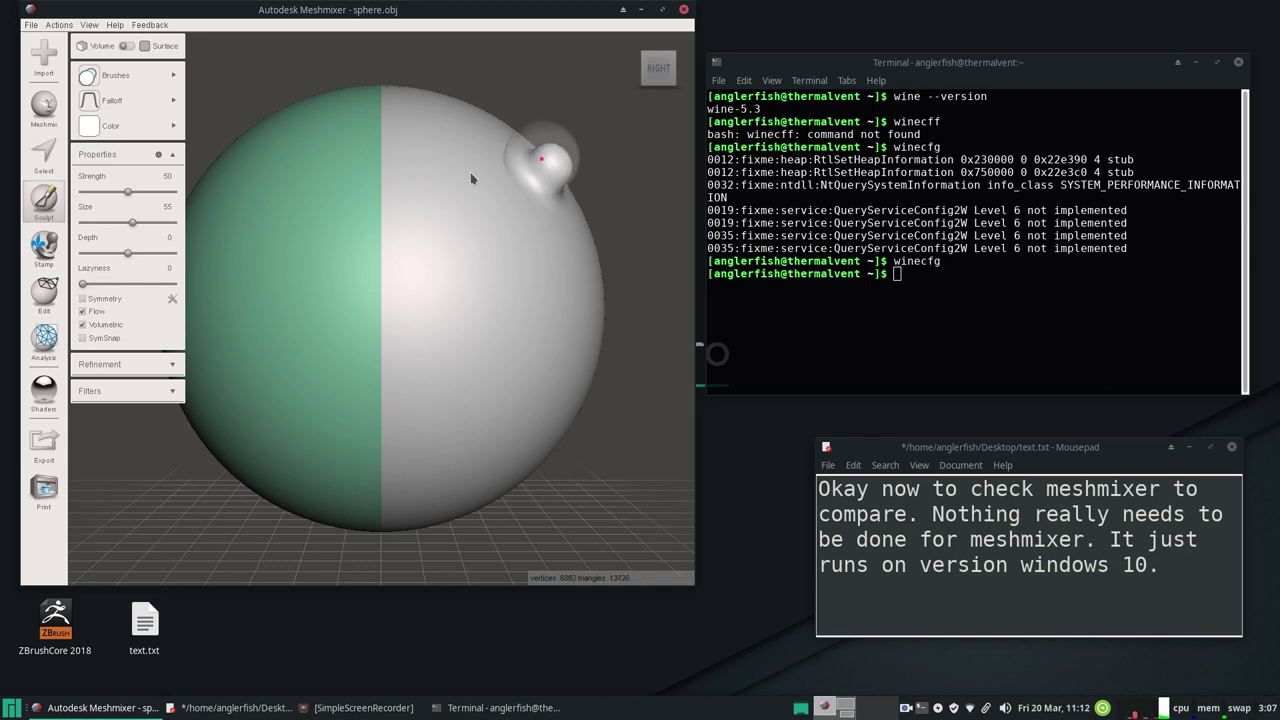
left_click(56, 26)
left_click(70, 39)
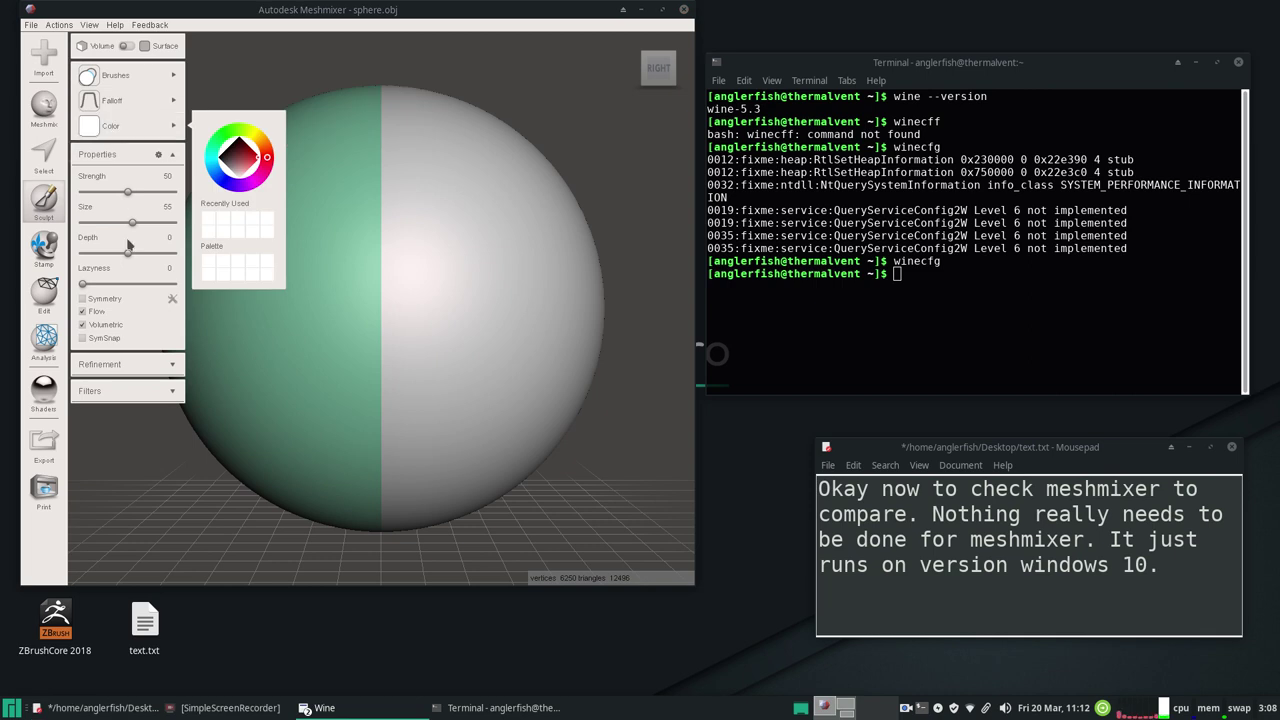
Turn on Symmetry and raise ear bumps and eye dents on both sides
left_click(82, 298)
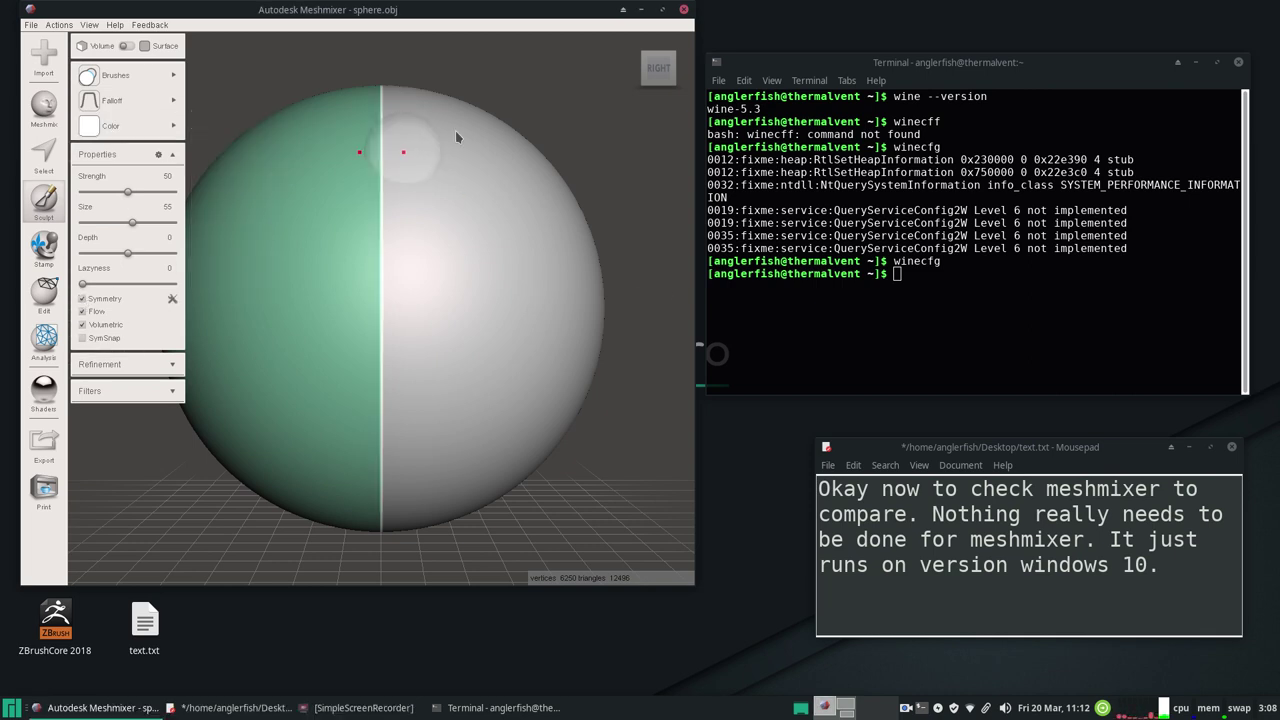
left_click_drag(517, 138, 536, 141)
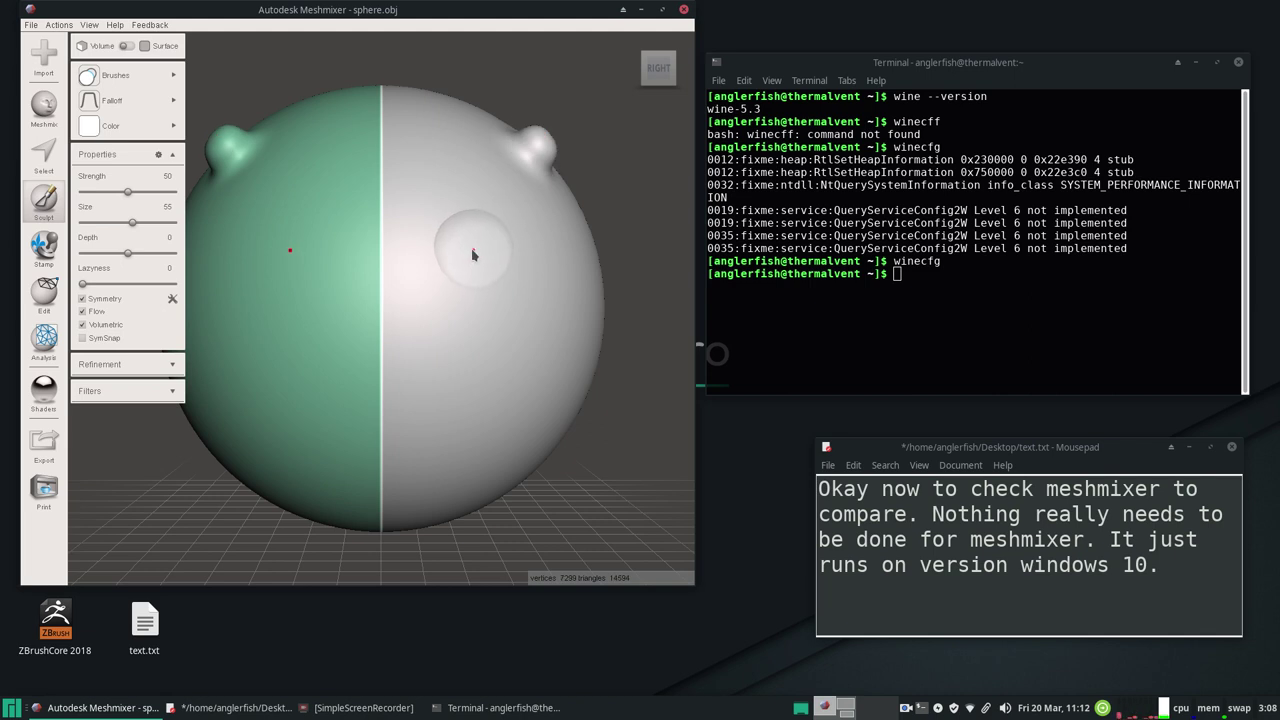
mouse_move(470, 258)
left_mouse_down()
mouse_move(477, 244)
mouse_move(472, 255)
left_mouse_up()
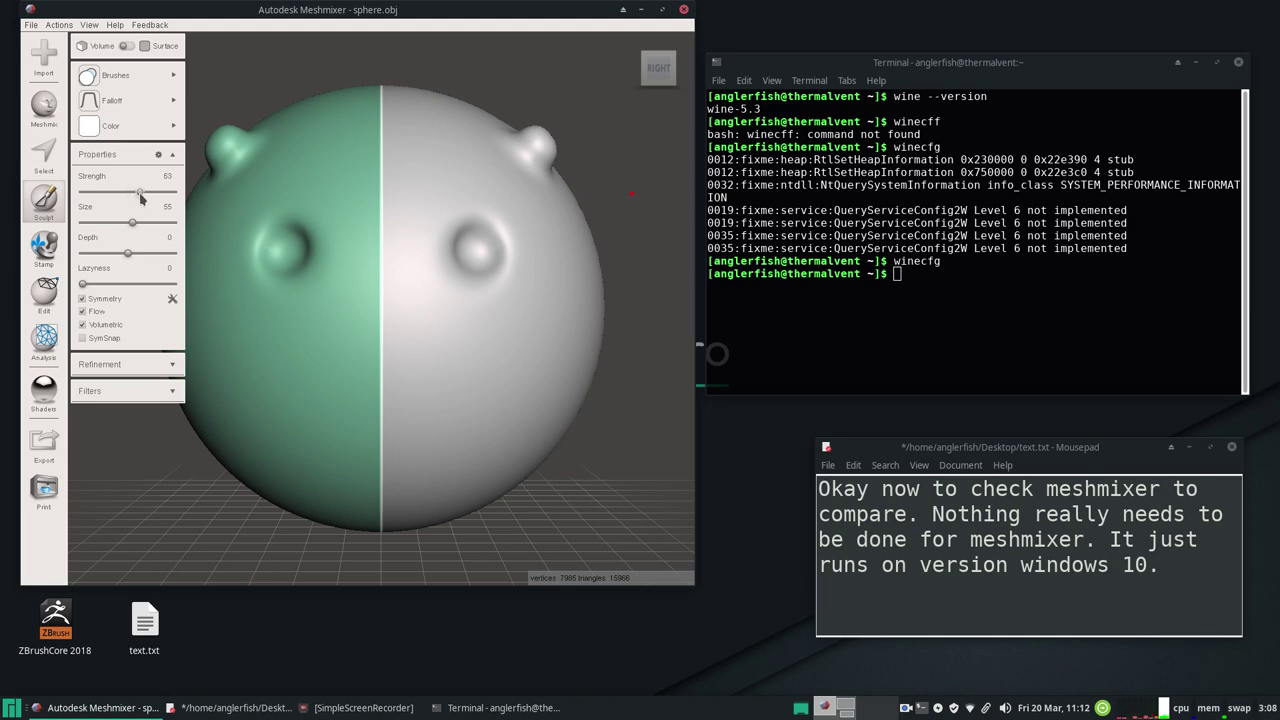
Sculpt a broad muzzle bulge at size 85 and strength 40, then shrink brush to 34
left_click_drag(132, 222, 159, 222)
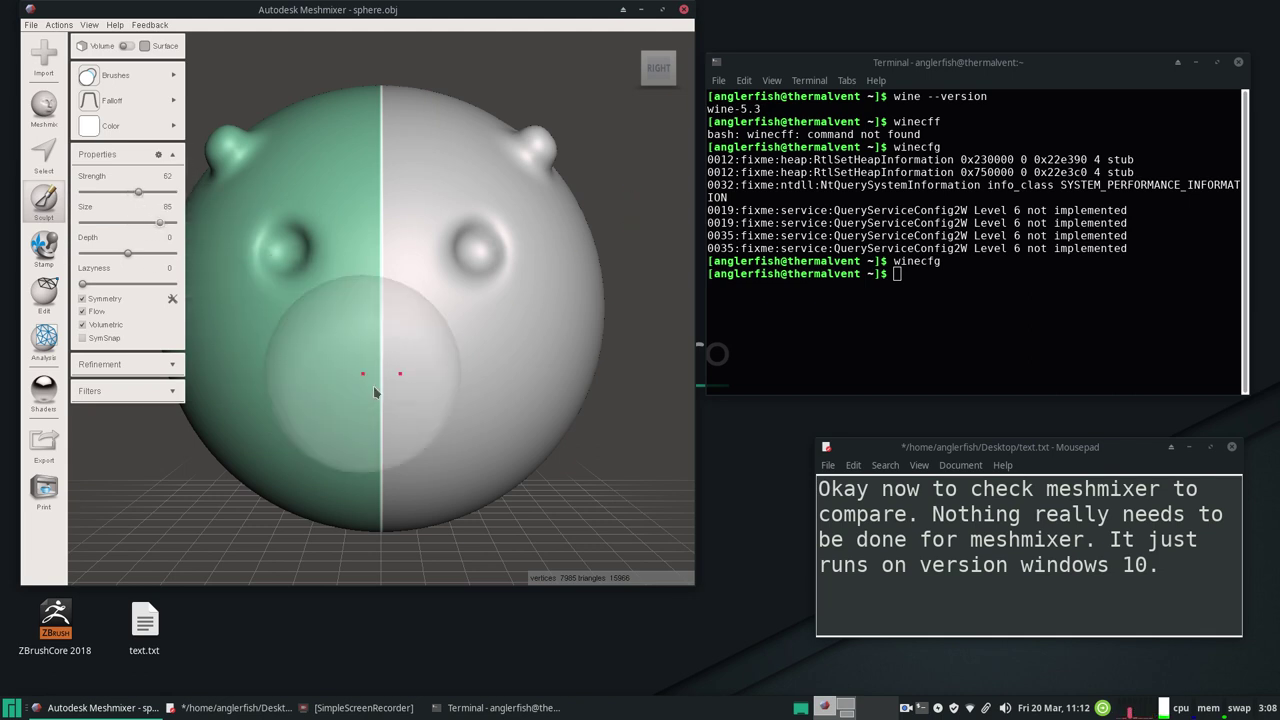
mouse_move(363, 327)
left_mouse_down()
mouse_move(286, 400)
mouse_move(378, 428)
mouse_move(355, 334)
mouse_move(330, 390)
mouse_move(383, 309)
left_mouse_up()
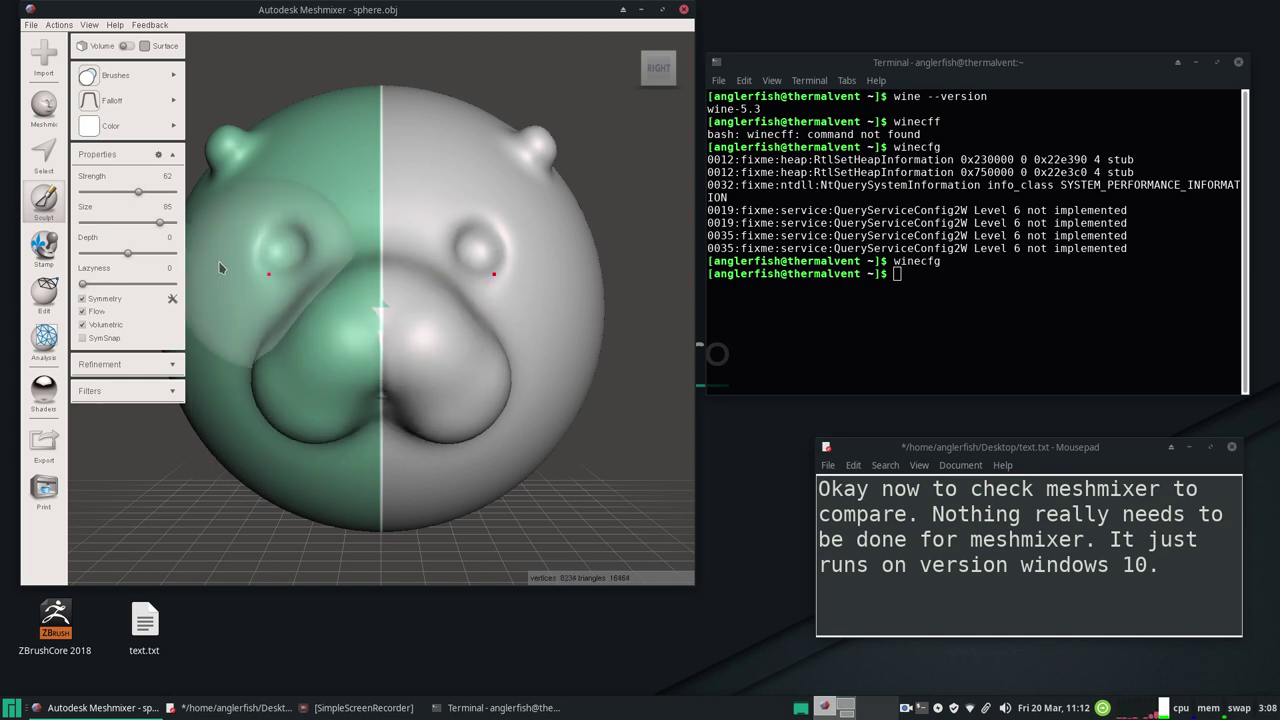
left_click_drag(143, 191, 119, 193)
mouse_move(395, 290)
left_mouse_down()
mouse_move(305, 373)
mouse_move(337, 360)
left_mouse_up()
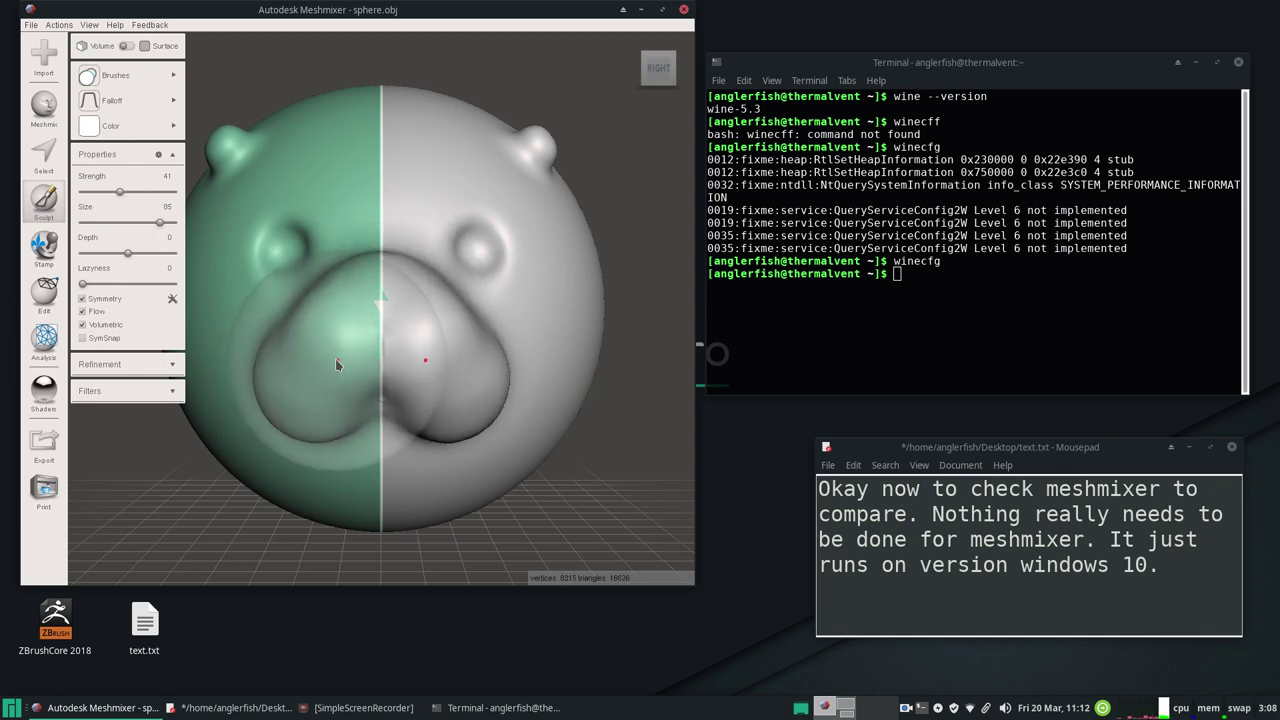
key("ctrl+z")
key("ctrl+z")
mouse_move(105, 195)
left_mouse_down()
mouse_move(134, 222)
mouse_move(113, 222)
left_mouse_up()
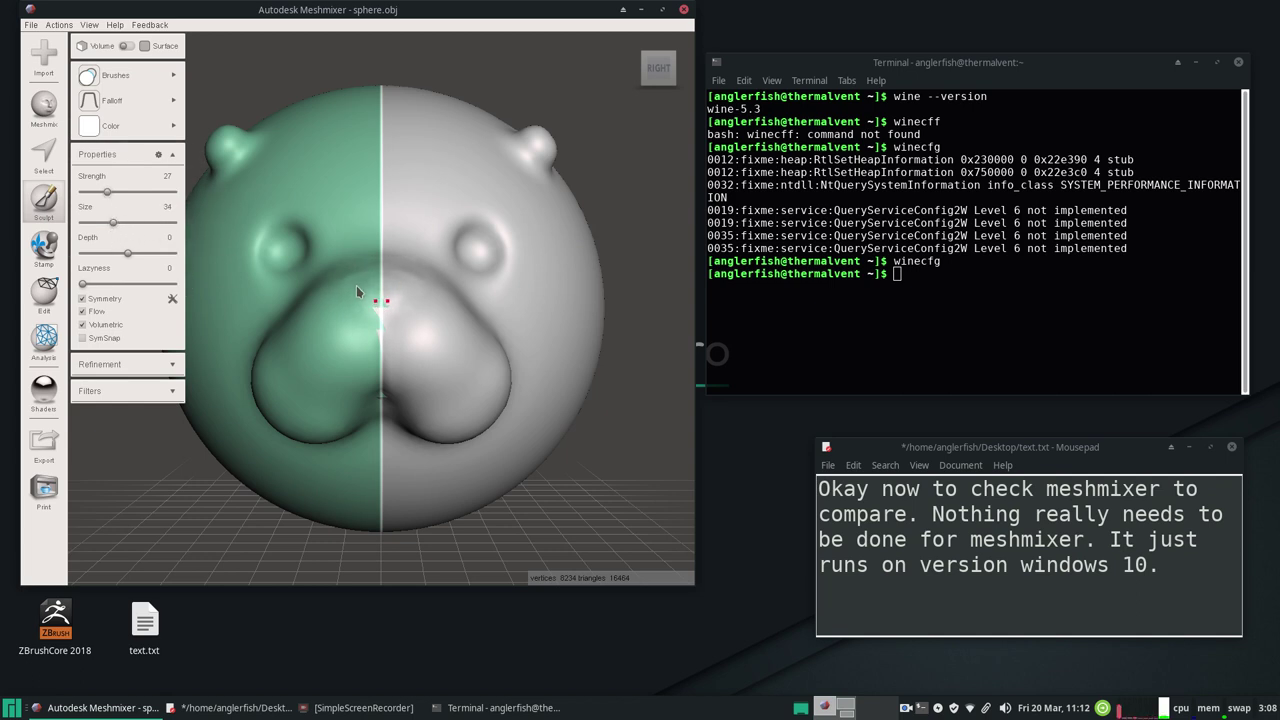
Add a dab above the muzzle and try eye rings at strengths 42 and 62
left_click(358, 277)
left_click_drag(487, 252, 498, 259)
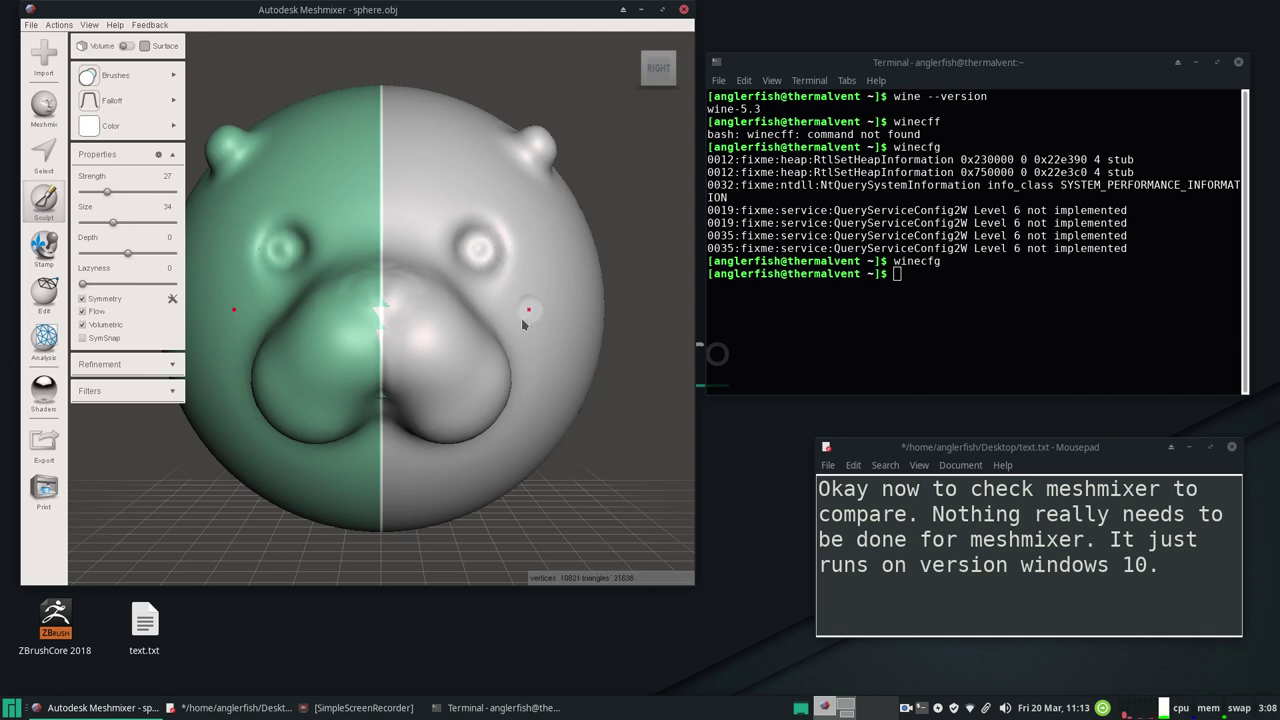
key("ctrl+z")
left_click_drag(107, 192, 120, 193)
left_click_drag(478, 257, 509, 251)
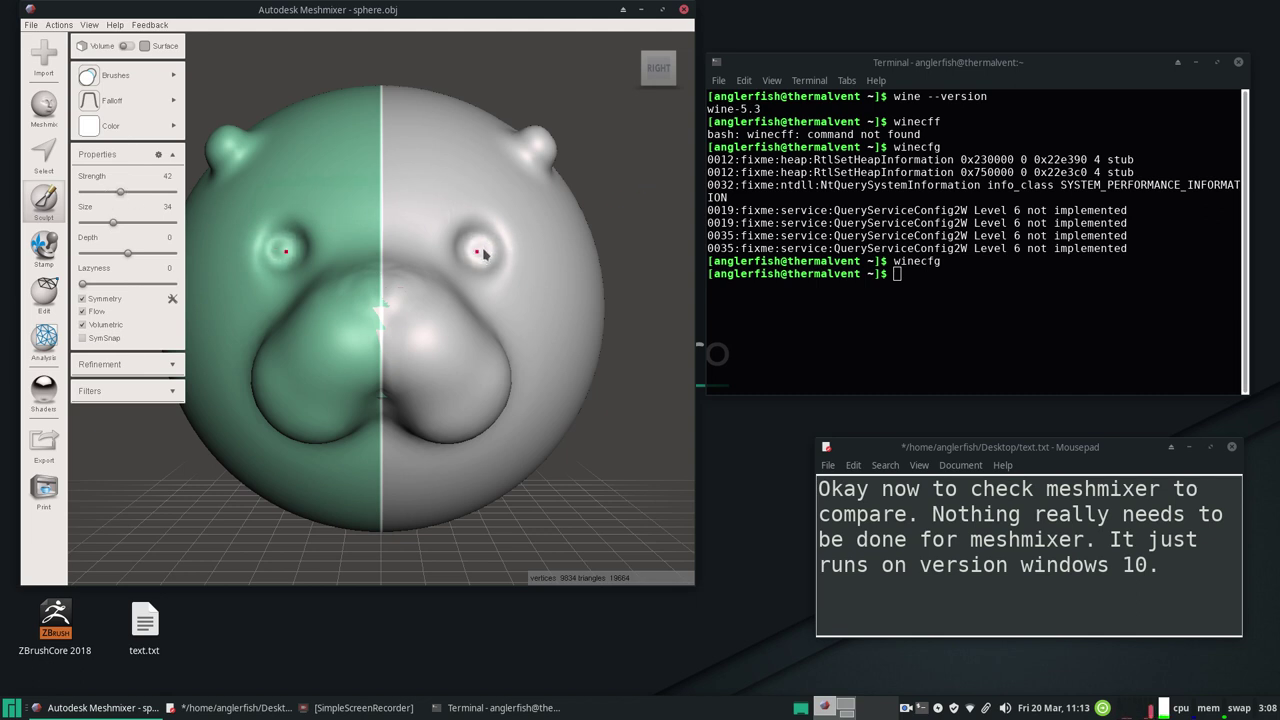
key("ctrl+z")
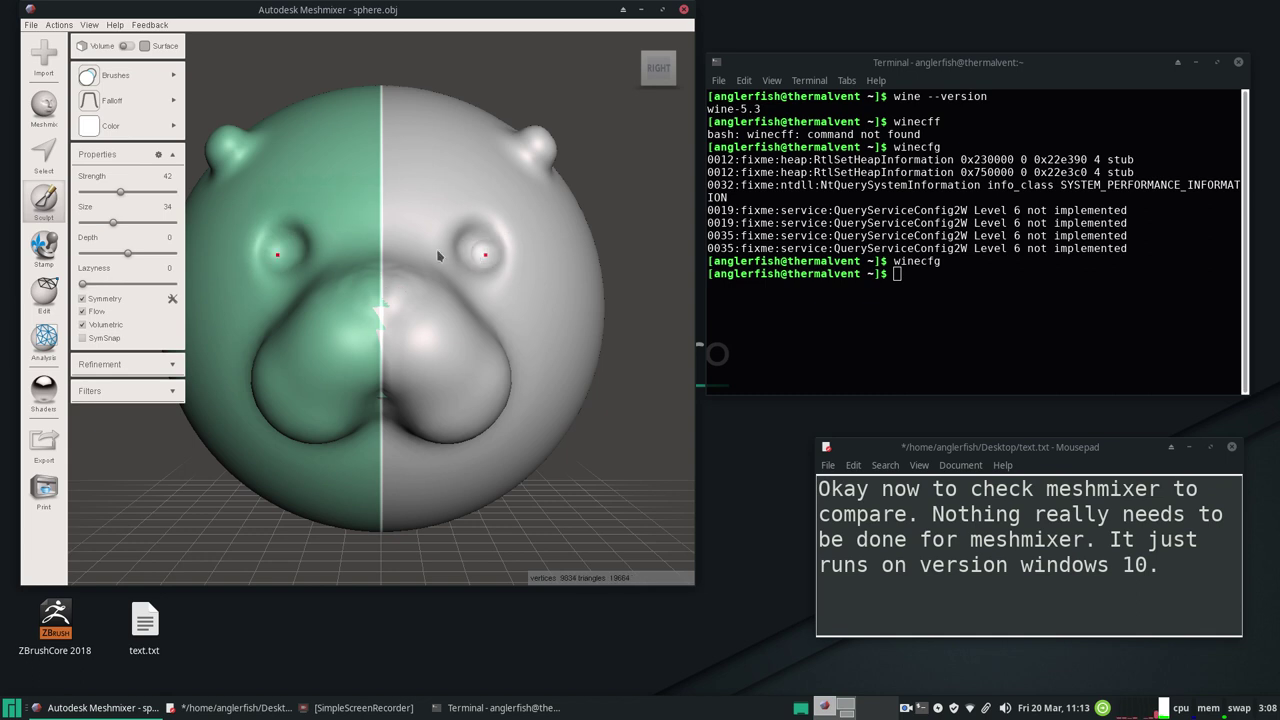
left_click_drag(120, 192, 138, 192)
left_click_drag(454, 245, 480, 238)
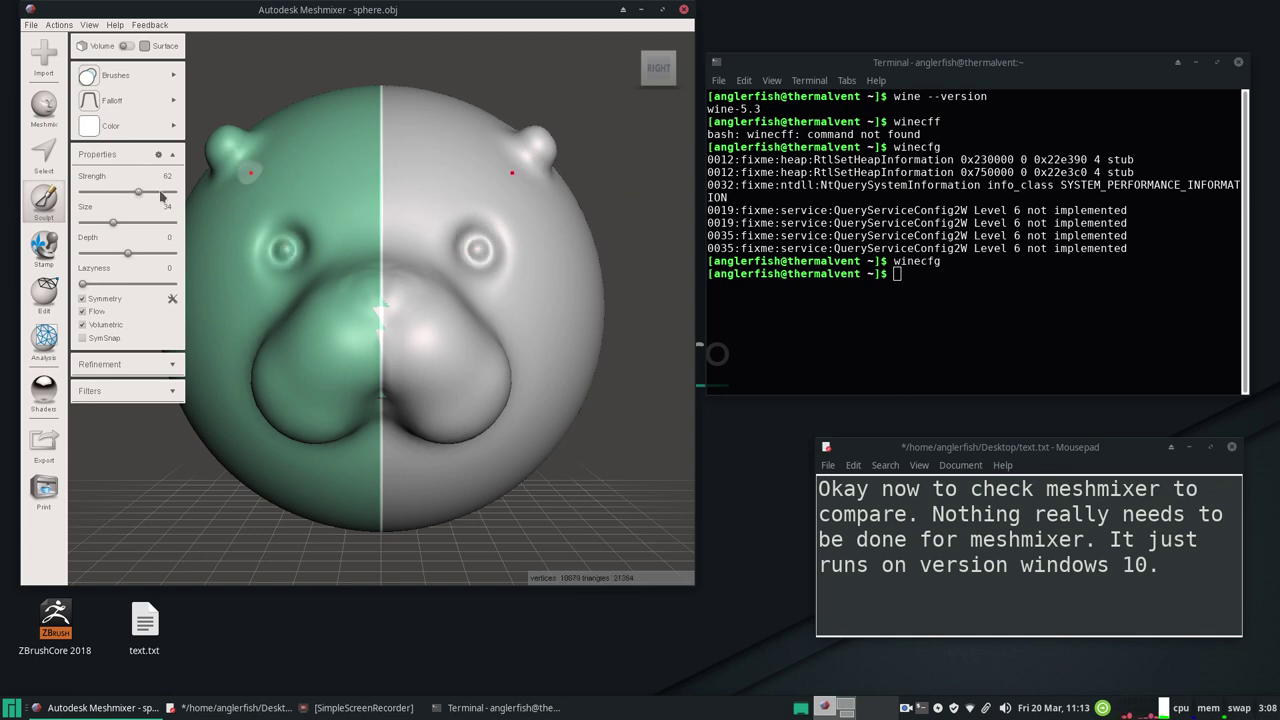
Retry the eye rings at strengths 79 and 99, undoing each attempt
key("ctrl+z")
left_click_drag(138, 192, 153, 192)
left_click_drag(480, 255, 488, 248)
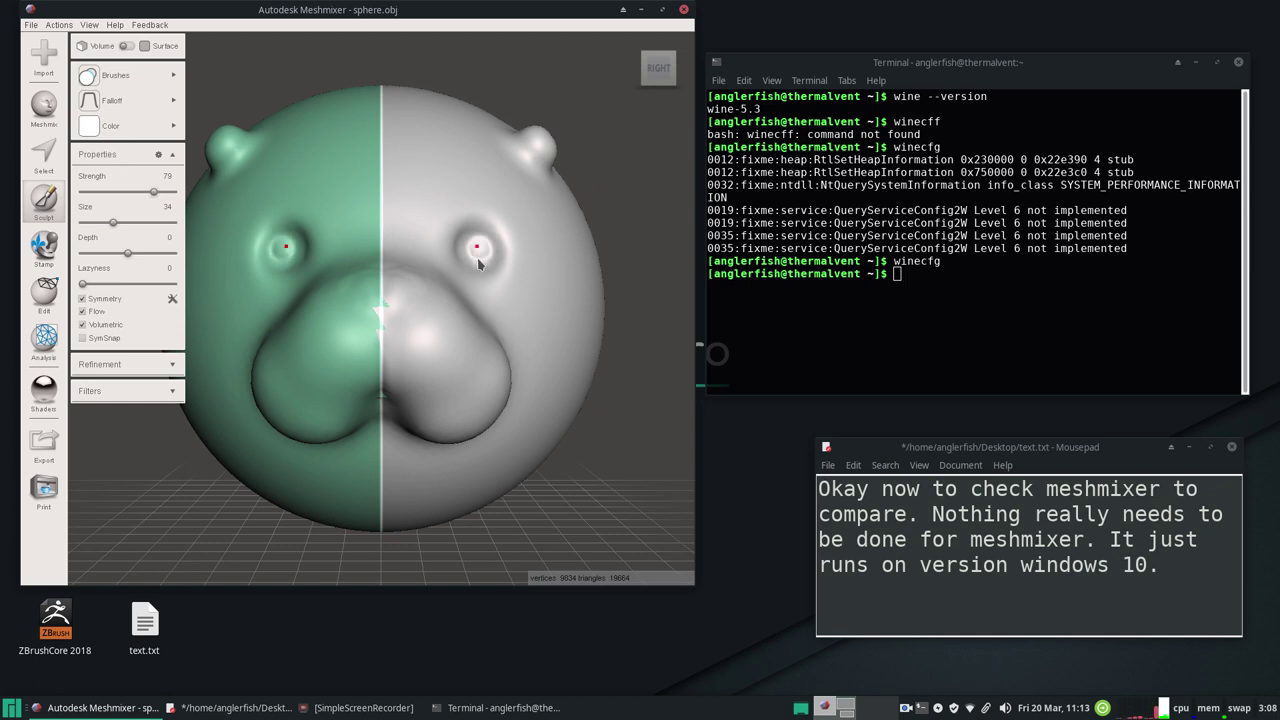
key("ctrl+z")
left_click_drag(154, 192, 175, 192)
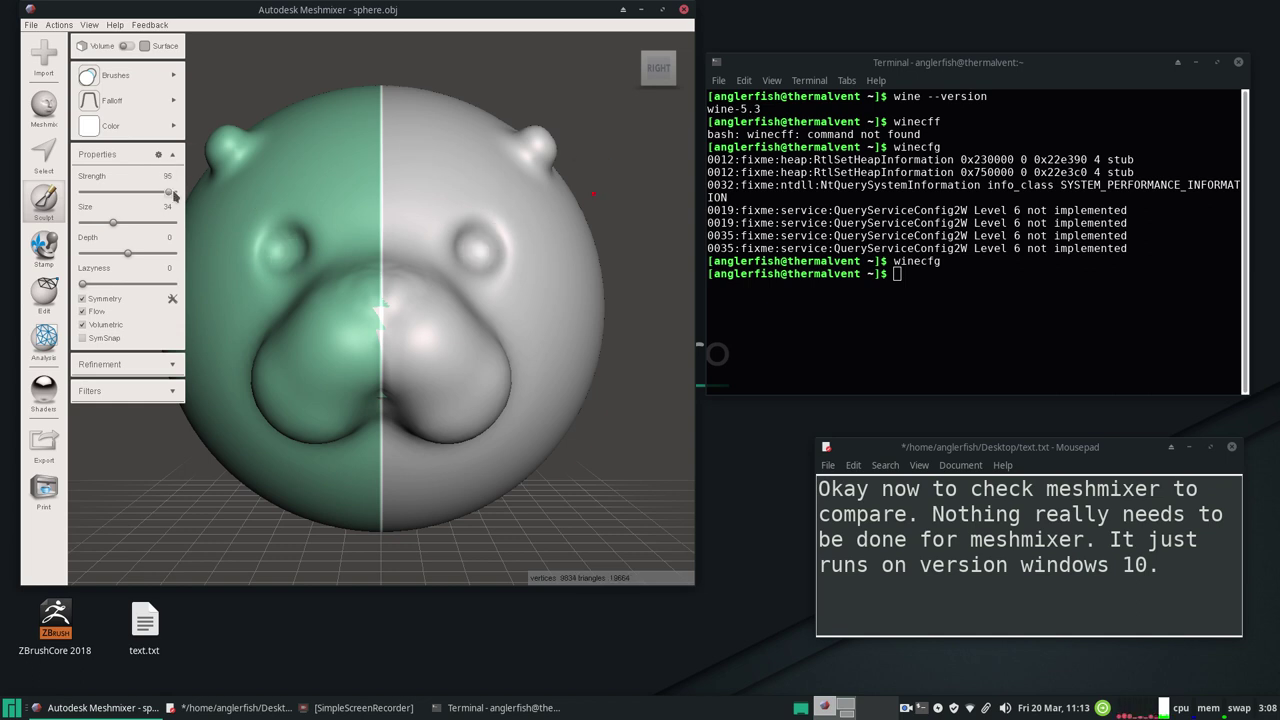
left_click_drag(490, 248, 478, 255)
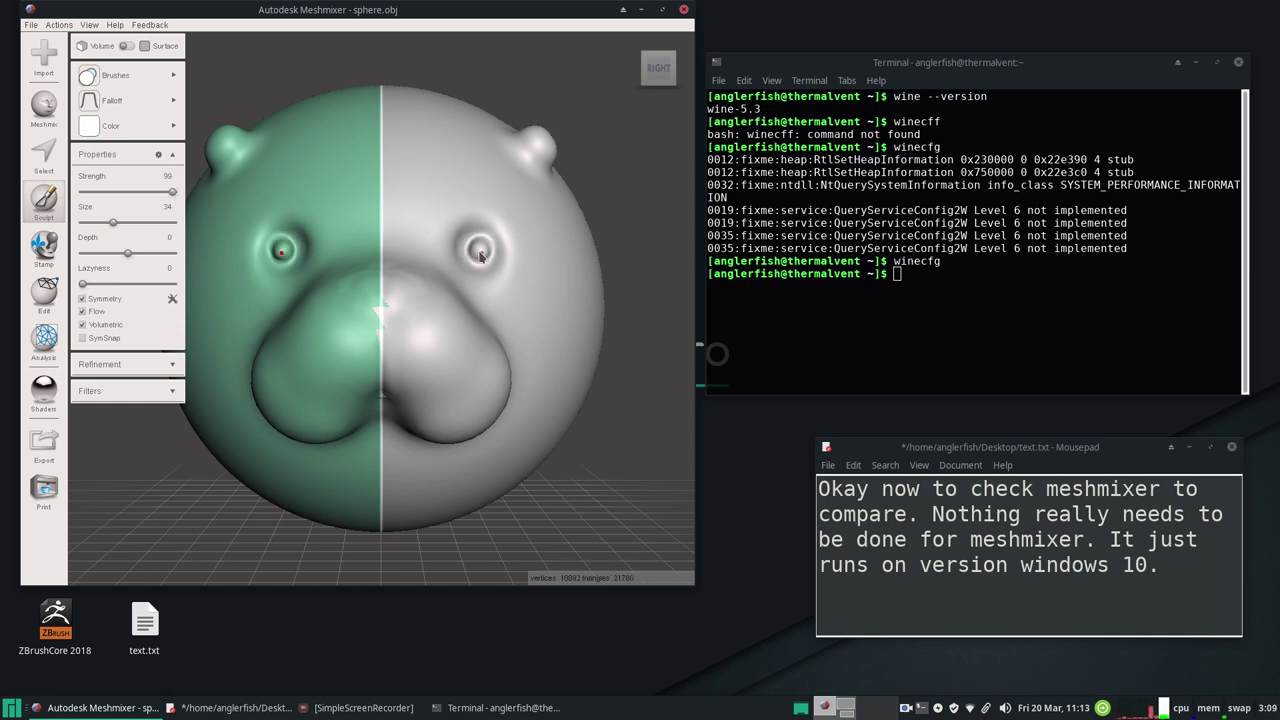
key("ctrl+z")
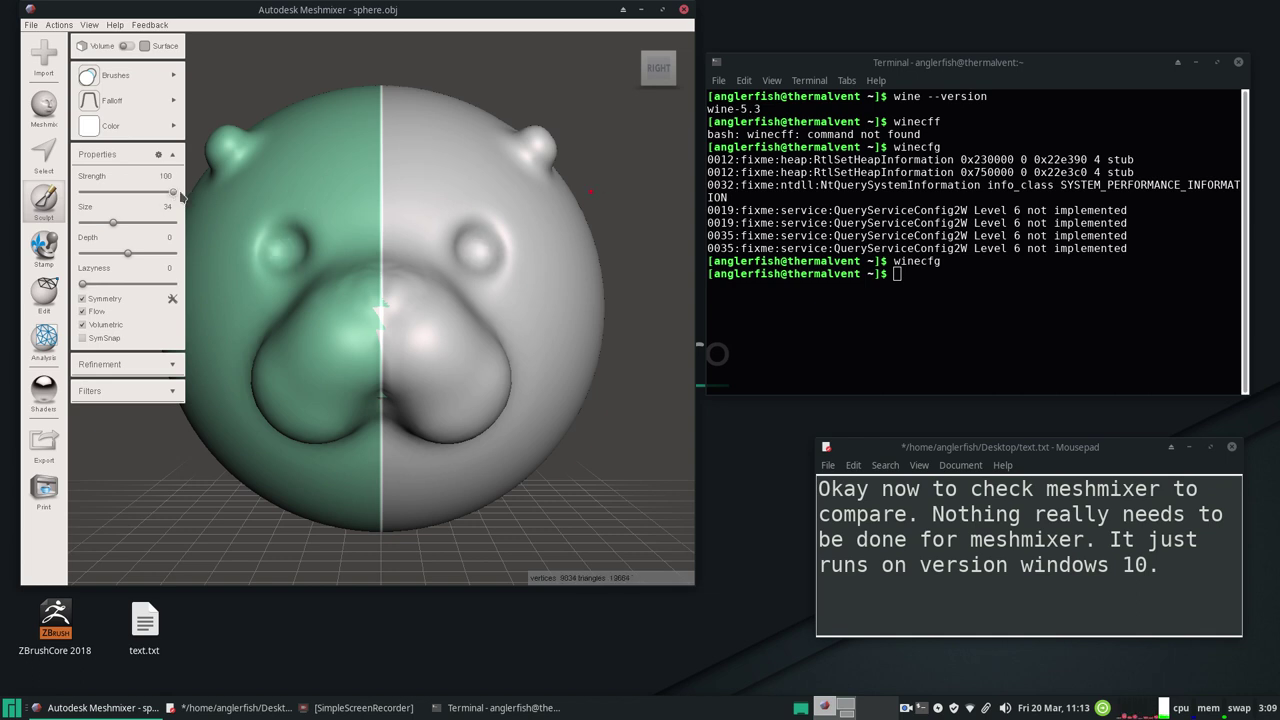
Lower the strength, shrink the brush, and sculpt prominent rings around both eyes
mouse_move(174, 192)
left_mouse_down()
mouse_move(111, 192)
mouse_move(150, 222)
left_mouse_up()
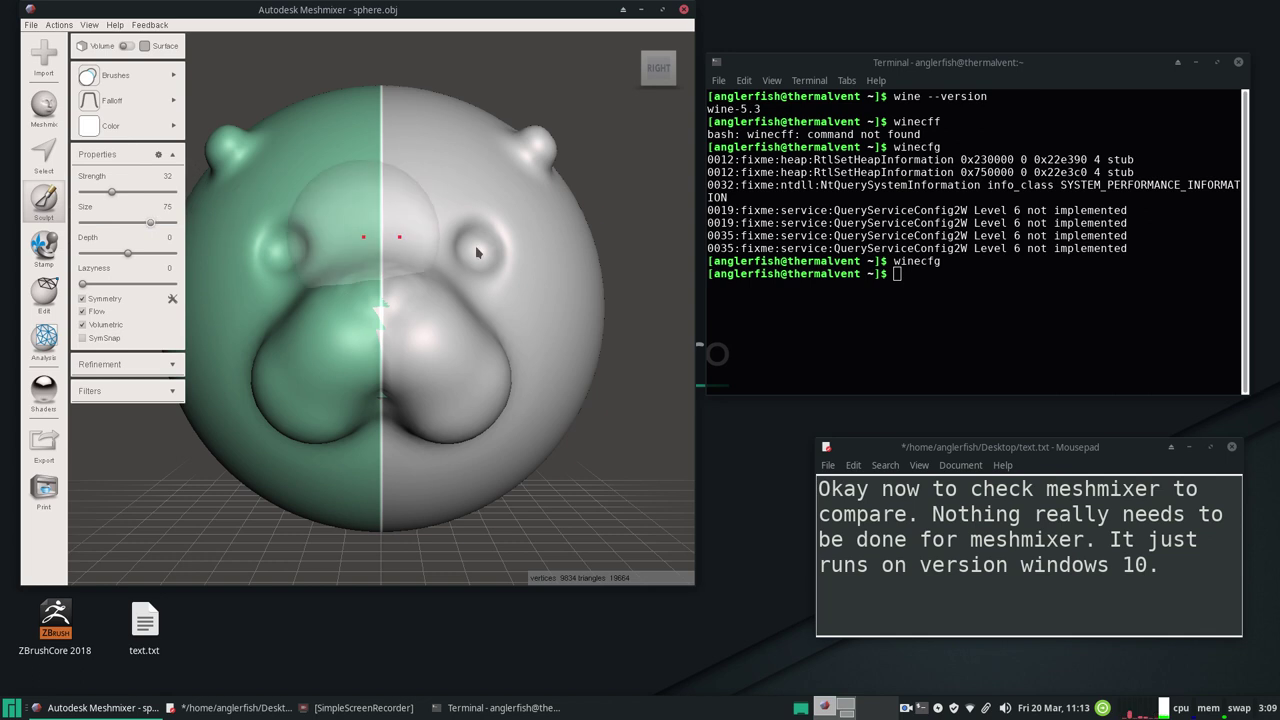
key("Left")
key("Left")
key("Left")
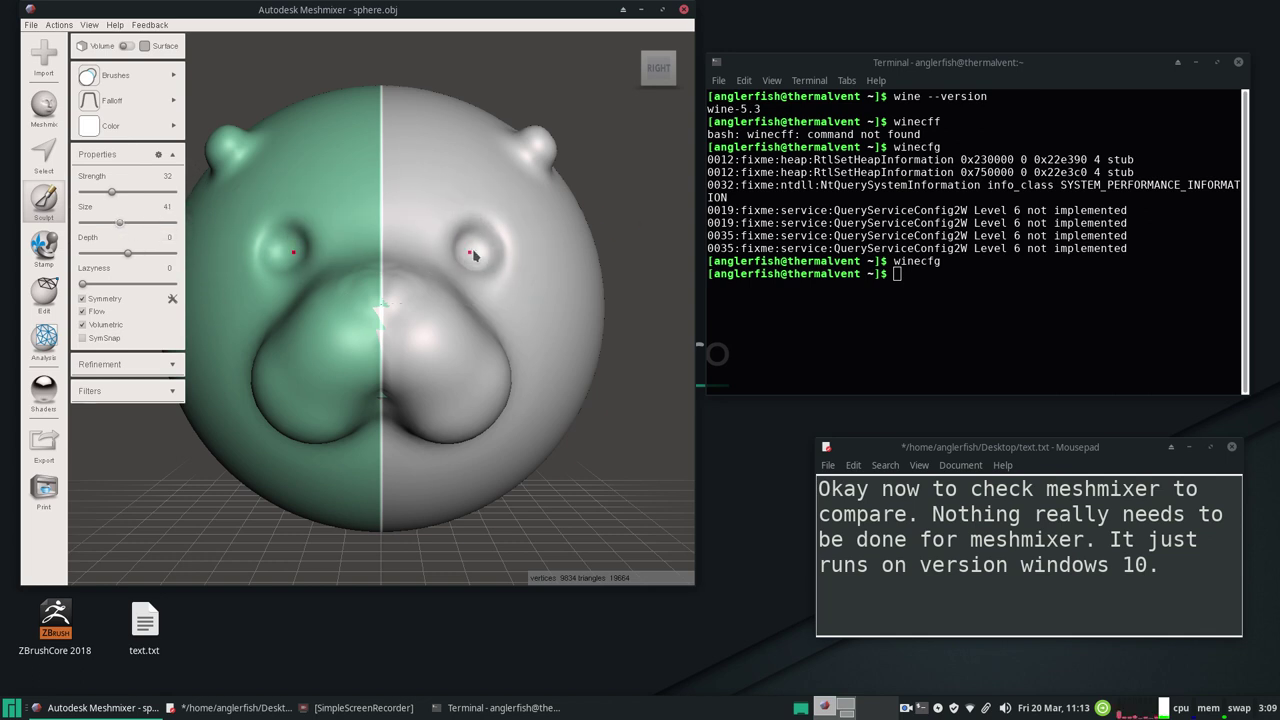
left_click_drag(480, 255, 481, 248)
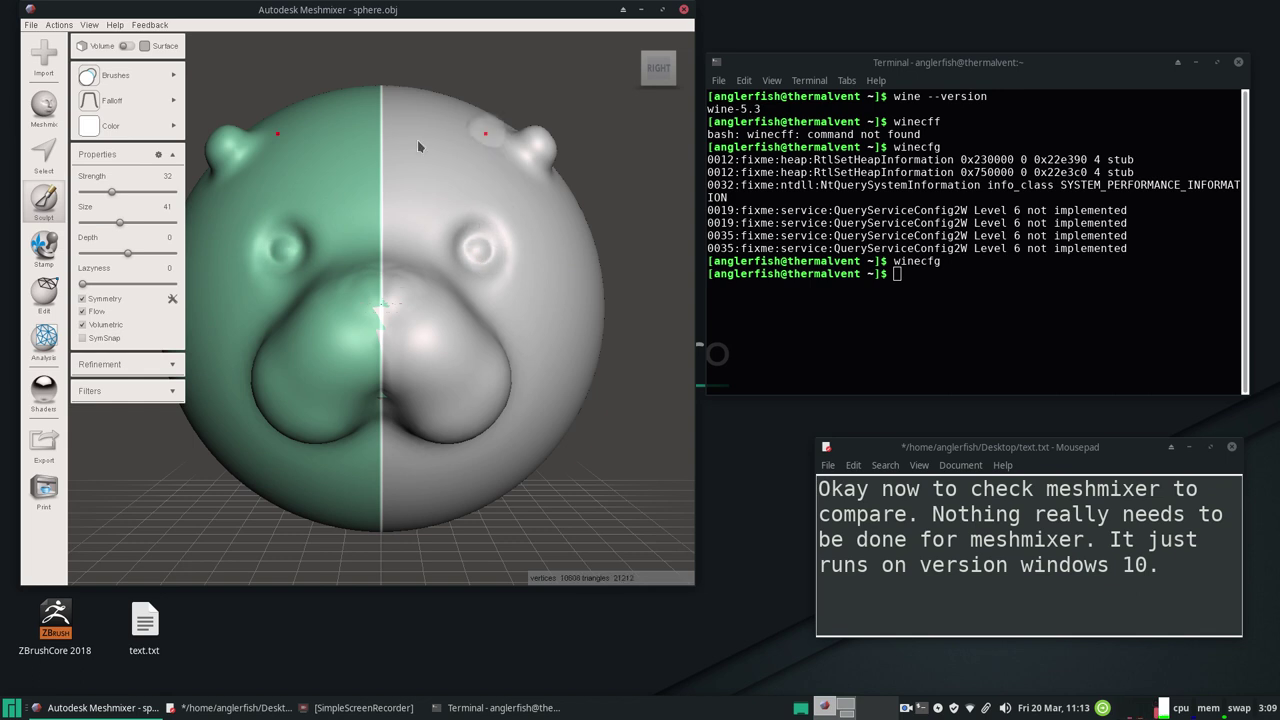
key("ctrl+z")
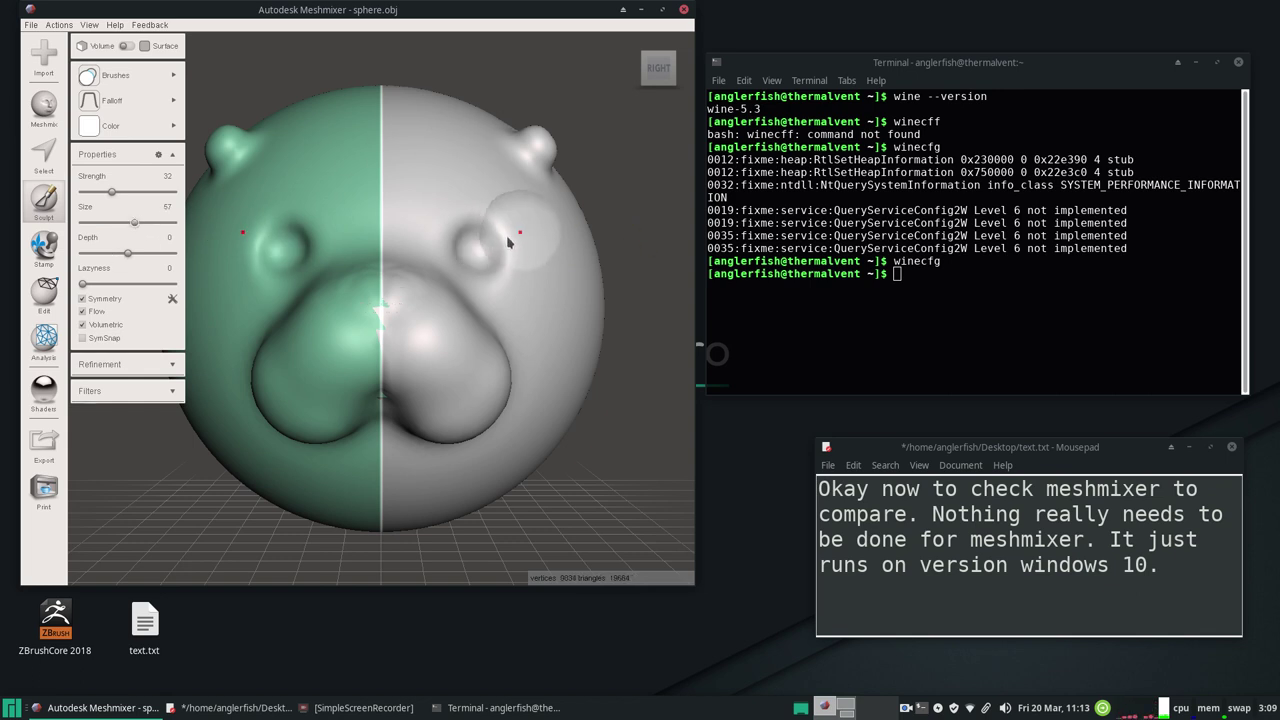
key("ctrl+z")
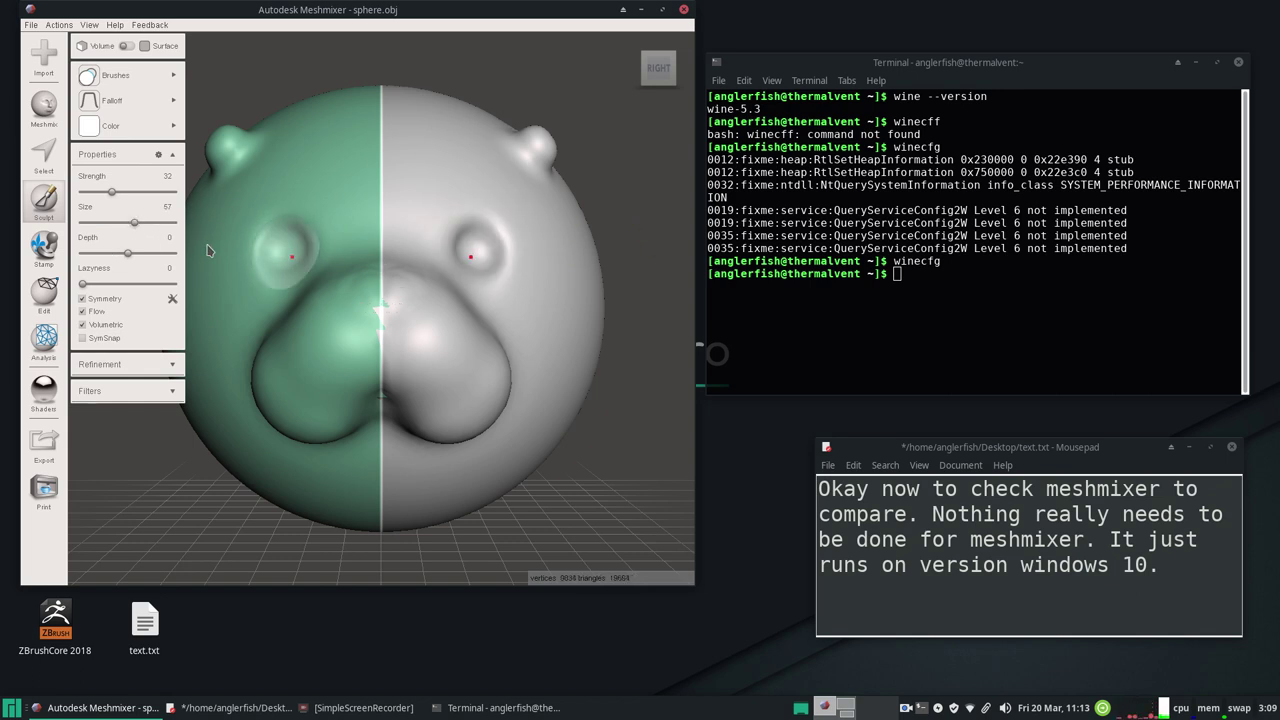
left_click_drag(125, 224, 122, 222)
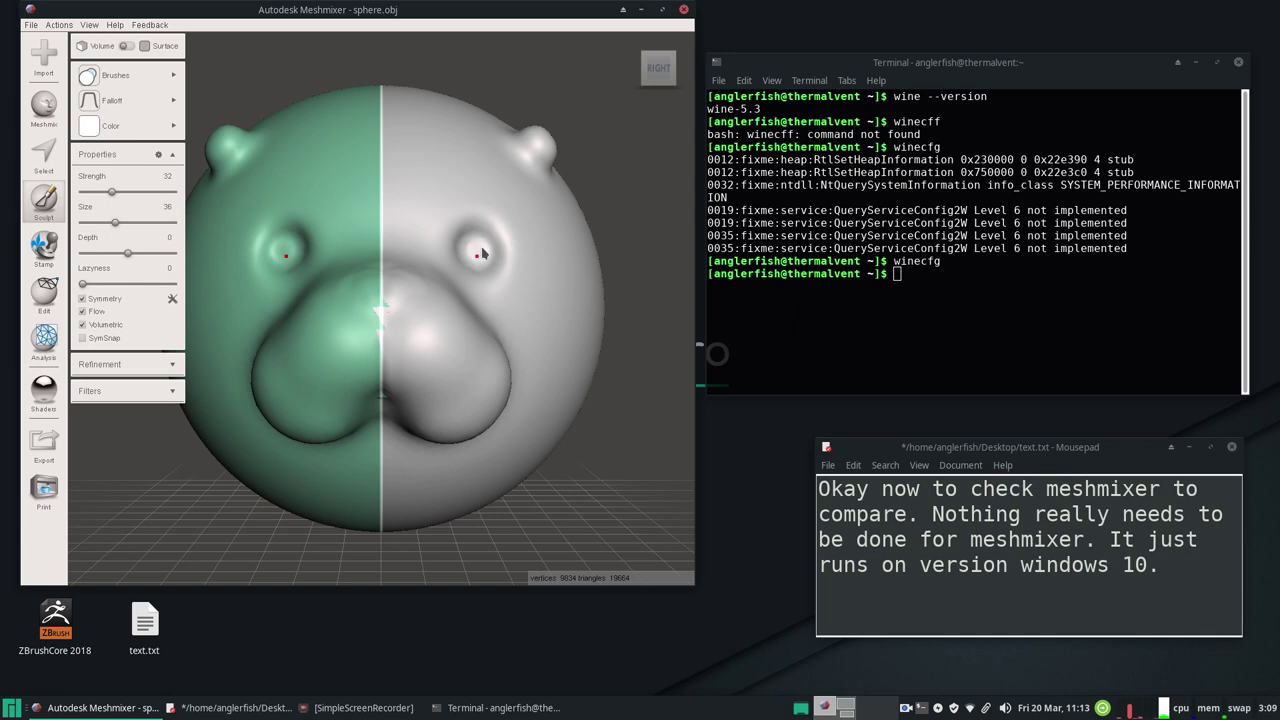
left_click_drag(468, 257, 482, 262)
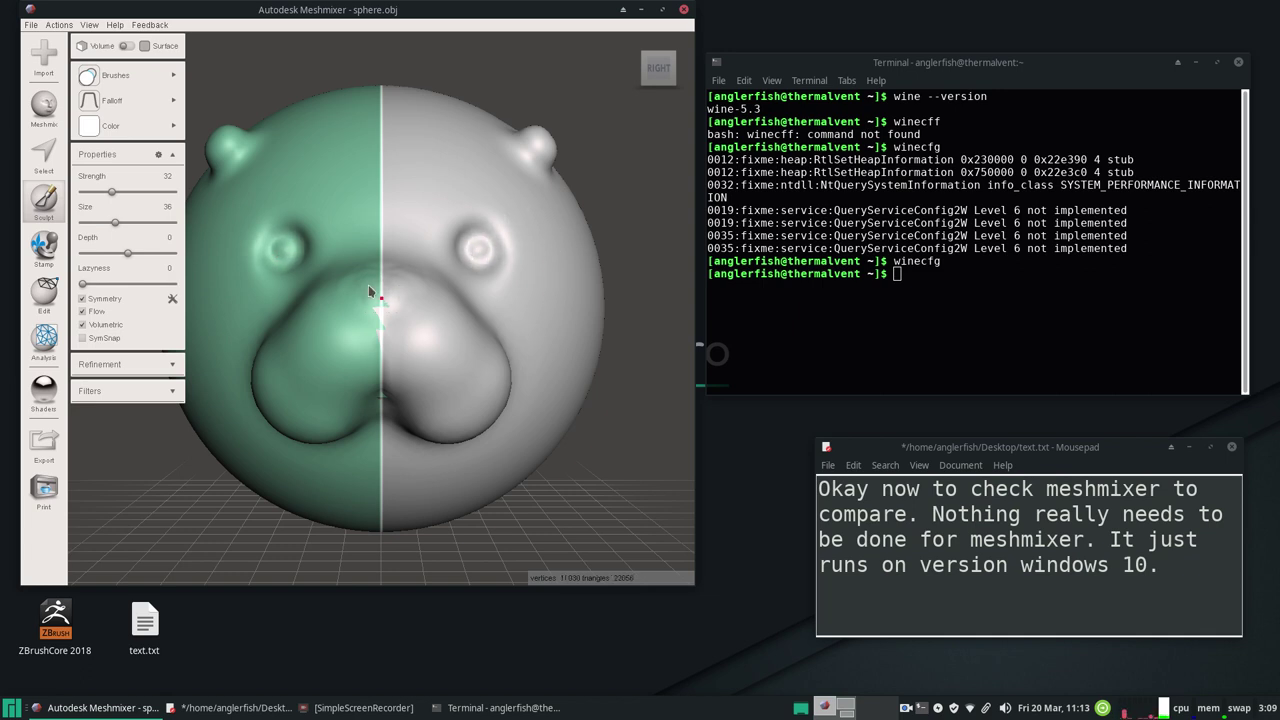
mouse_move(120, 75)
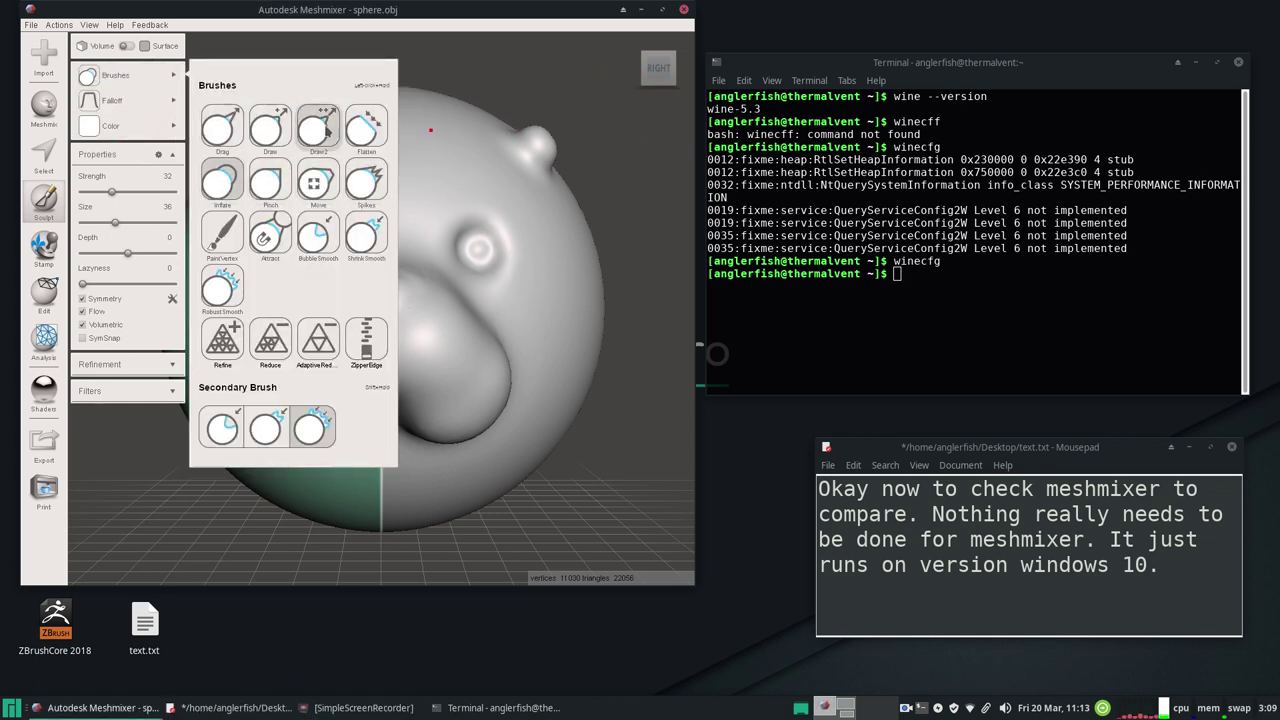
Build up the right ear with Draw2 and enlarge the brush to 67
left_click(326, 130)
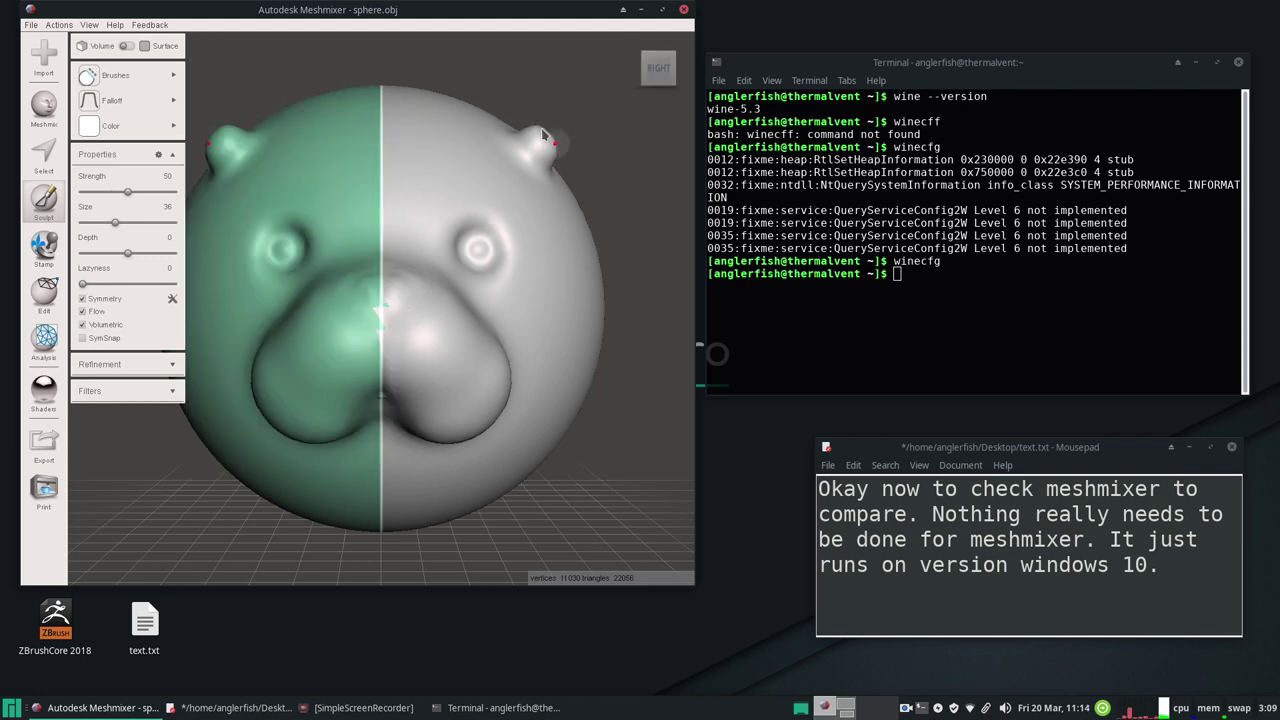
left_click(547, 137)
left_click_drag(131, 222, 143, 222)
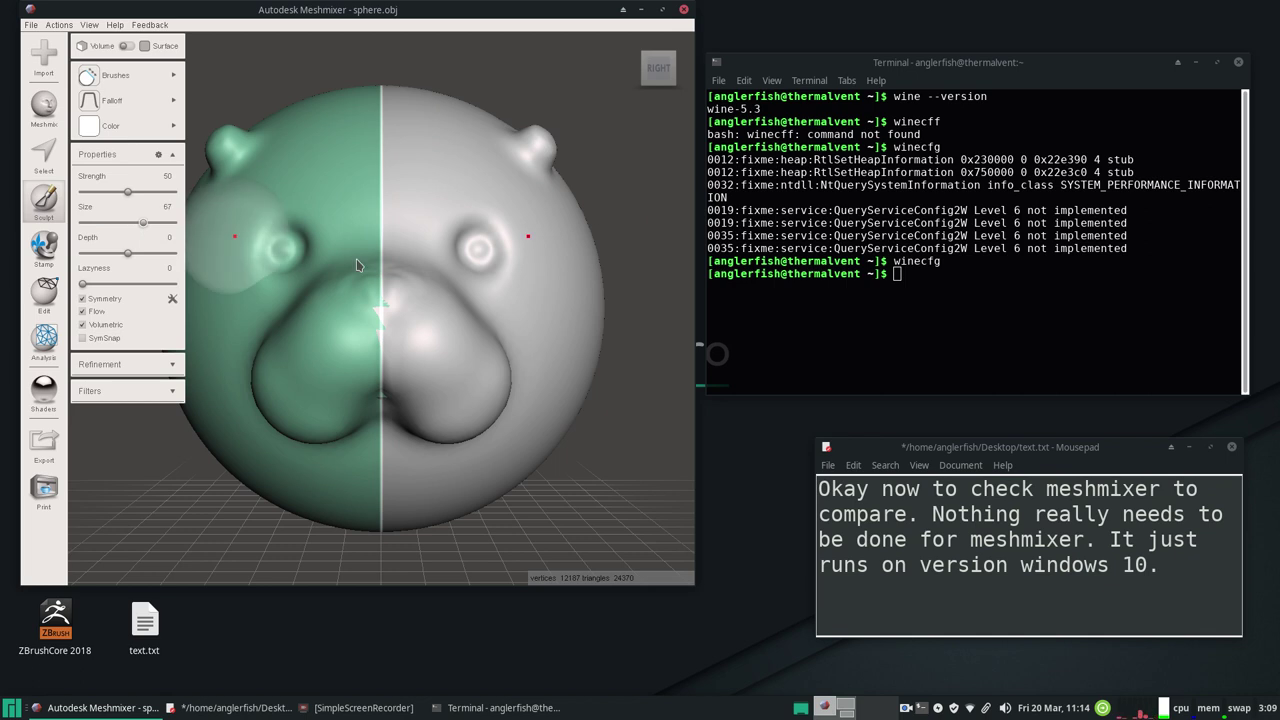
Reshape the nose from the top view, then build a lip and chin bulge with Inflate
left_click(659, 58)
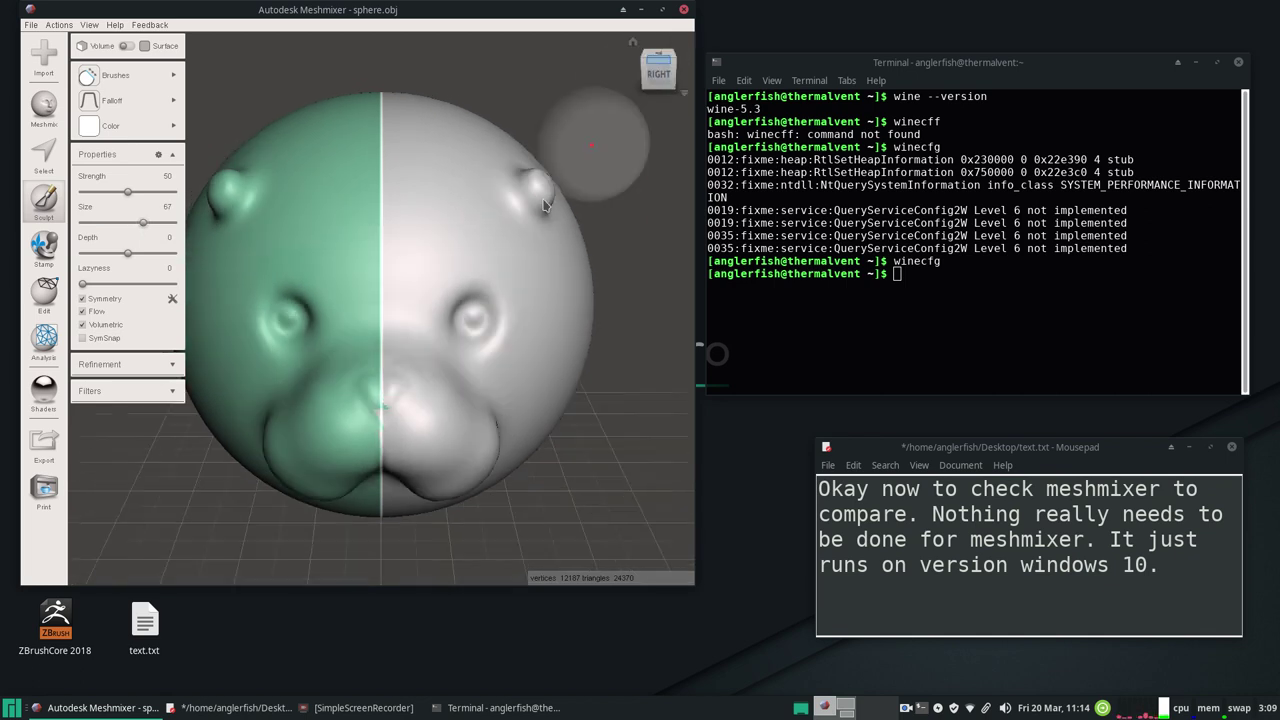
left_click_drag(368, 412, 370, 382)
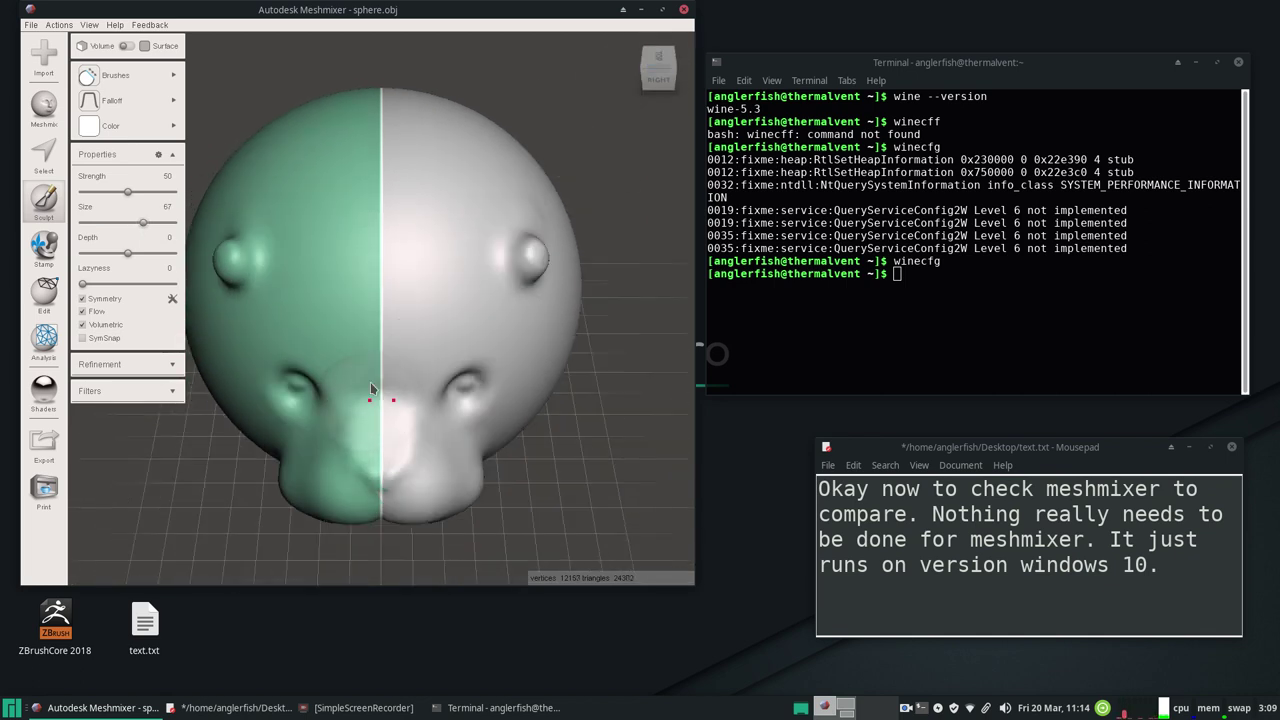
left_click(659, 84)
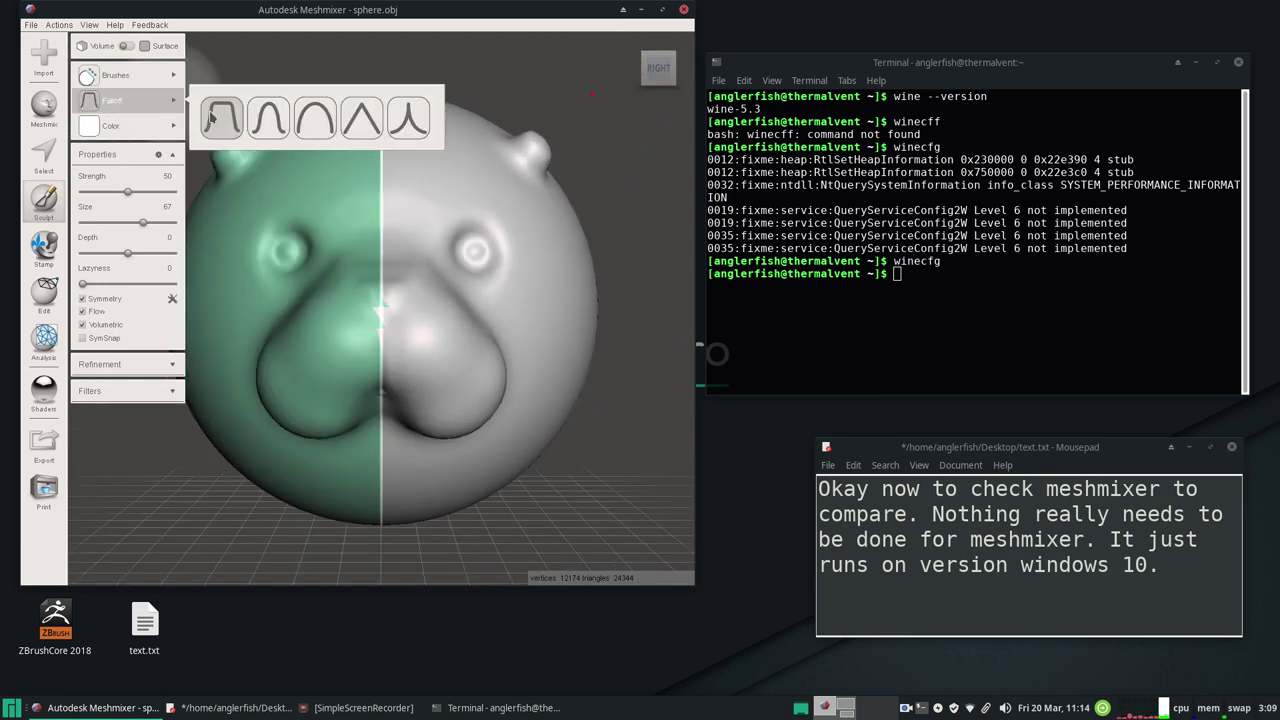
mouse_move(115, 75)
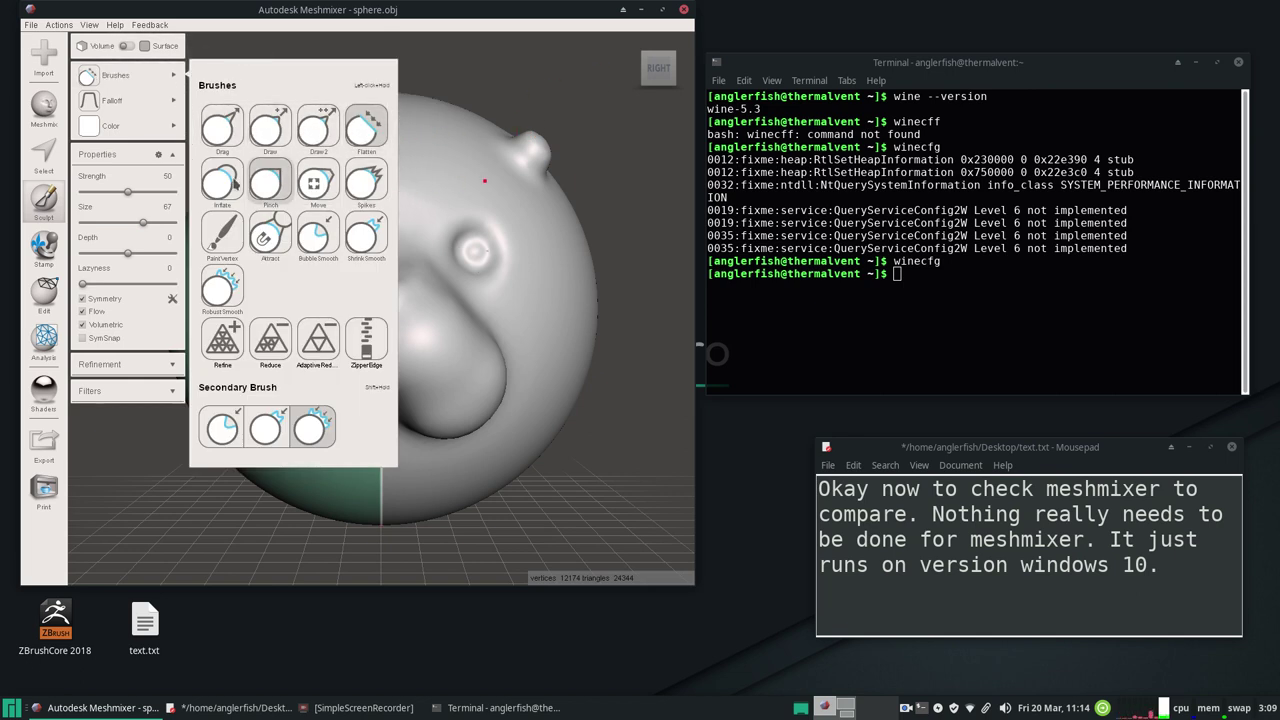
left_click(222, 181)
mouse_move(365, 368)
left_mouse_down()
mouse_move(376, 438)
mouse_move(386, 428)
mouse_move(387, 446)
mouse_move(408, 439)
mouse_move(383, 428)
mouse_move(396, 406)
mouse_move(354, 406)
mouse_move(390, 372)
mouse_move(380, 360)
mouse_move(360, 411)
mouse_move(340, 412)
mouse_move(206, 296)
left_mouse_up()
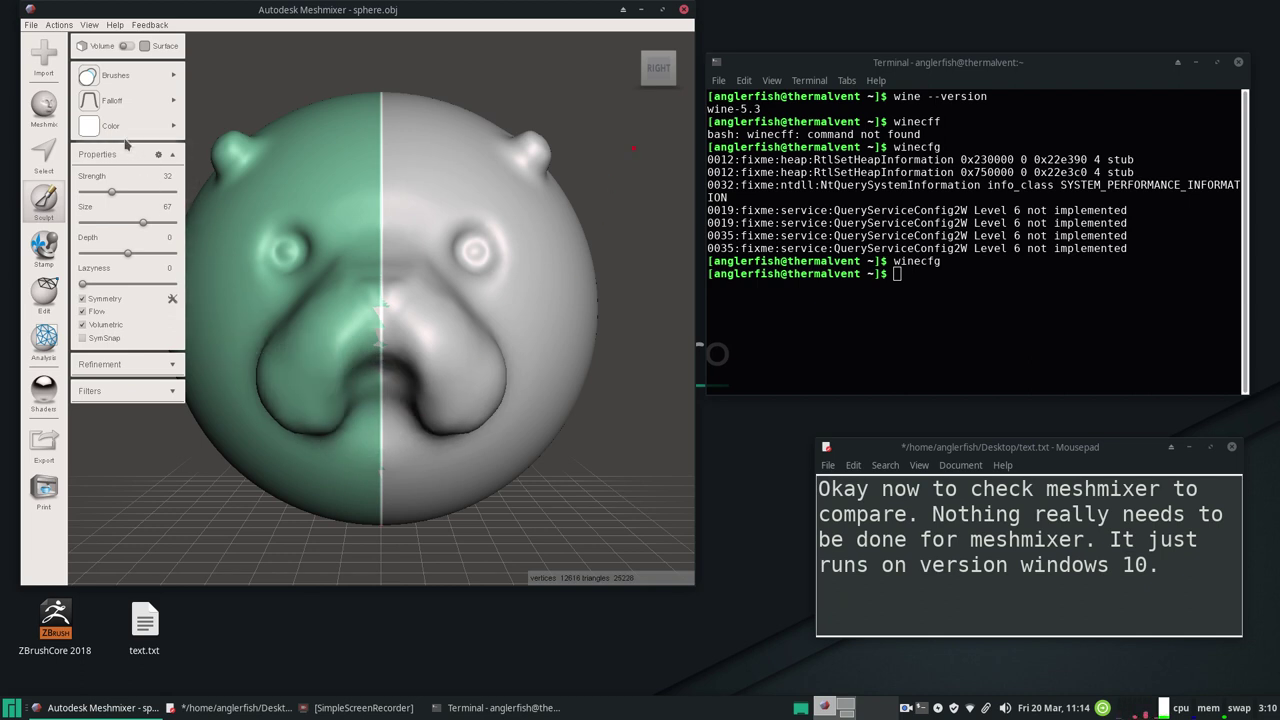
Smooth the mouth area under the nose with the BubbleSmooth brush
left_click(115, 76)
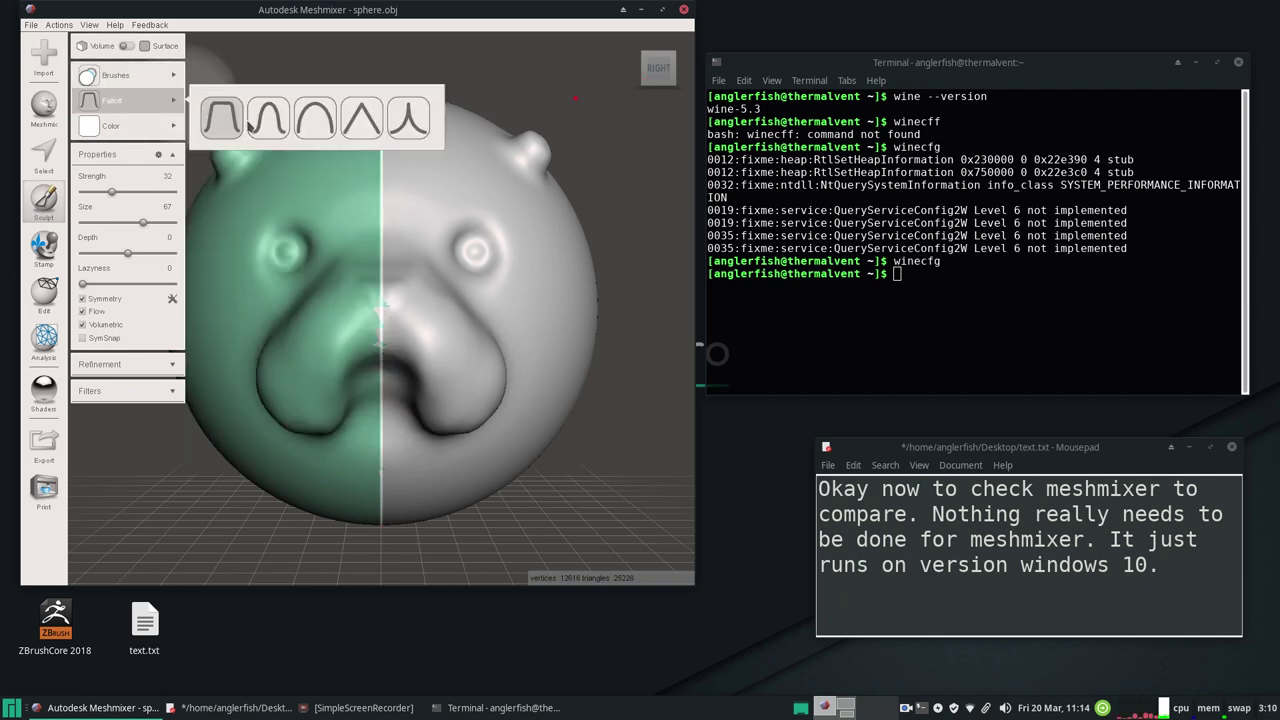
mouse_move(115, 75)
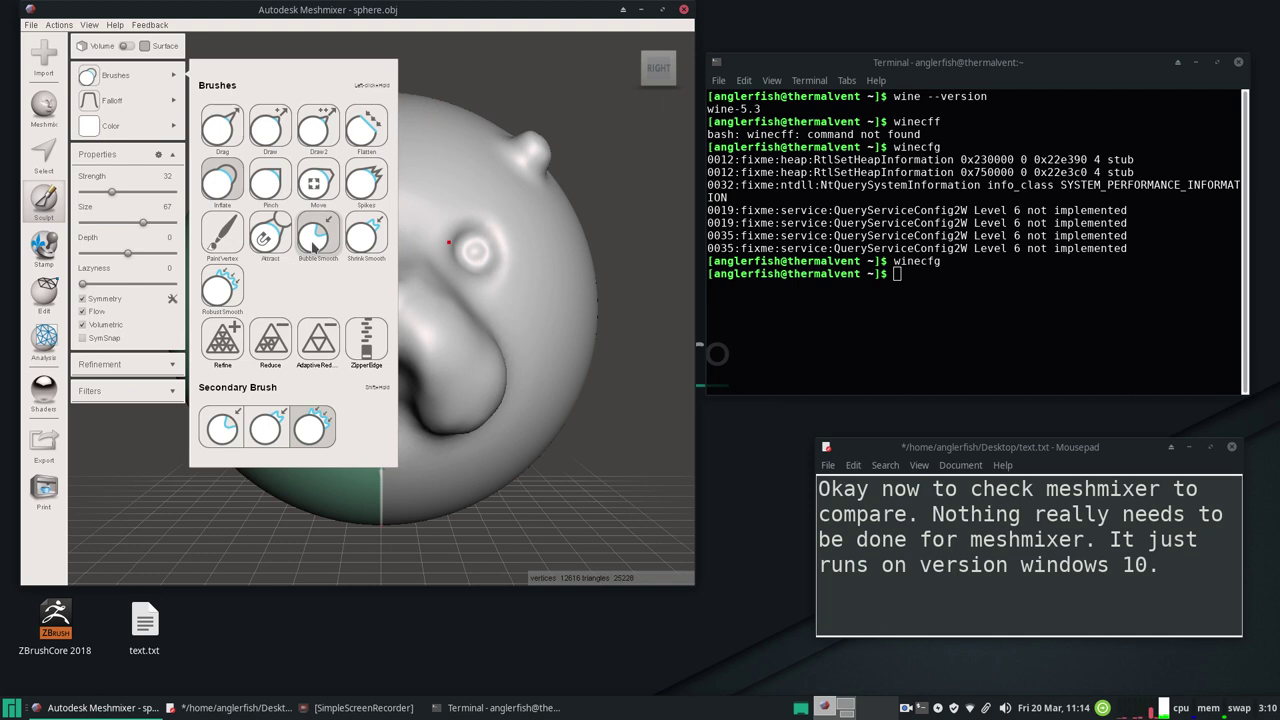
left_click(315, 245)
mouse_move(431, 380)
left_mouse_down()
mouse_move(472, 376)
mouse_move(492, 357)
mouse_move(475, 314)
mouse_move(423, 275)
mouse_move(414, 192)
mouse_move(460, 206)
mouse_move(423, 220)
mouse_move(491, 206)
mouse_move(514, 230)
mouse_move(488, 175)
mouse_move(548, 140)
mouse_move(536, 138)
left_mouse_up()
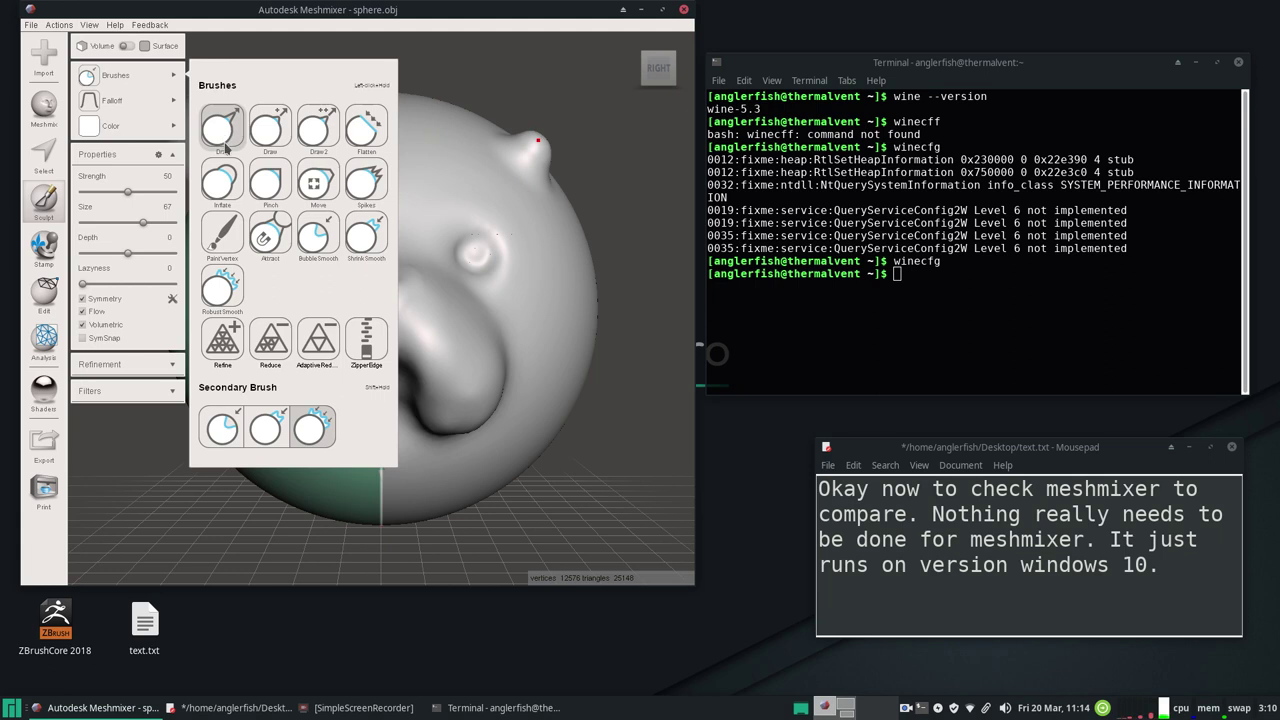
Reshape the mouth and chin with Inflate at strength 50 and size 66
left_click(225, 187)
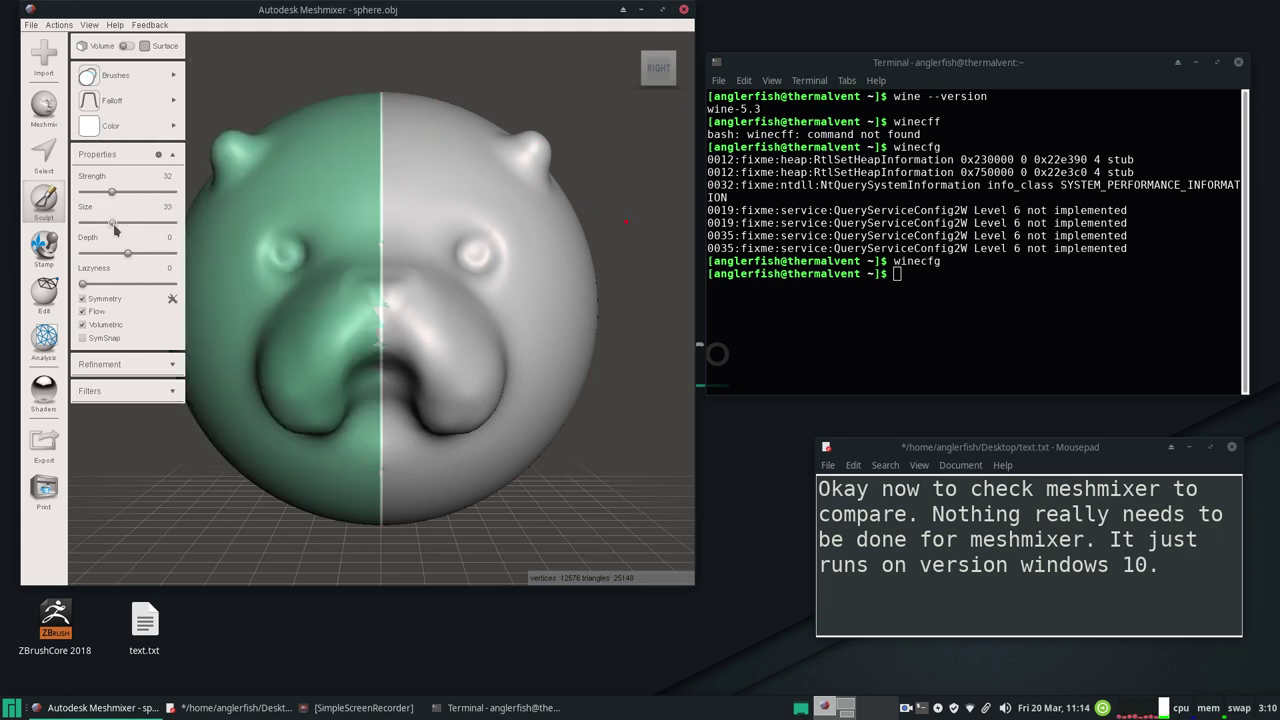
left_click_drag(114, 191, 127, 191)
left_click_drag(135, 225, 142, 222)
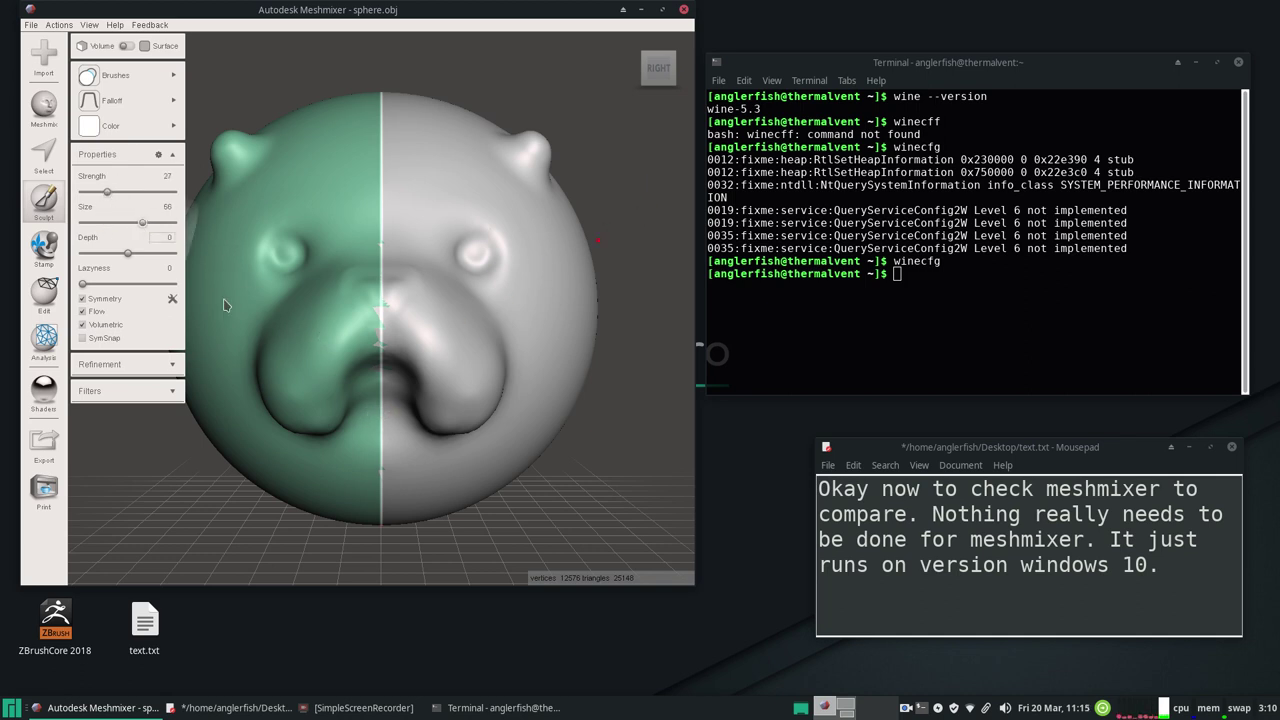
mouse_move(380, 416)
left_mouse_down()
mouse_move(380, 402)
mouse_move(381, 413)
left_mouse_up()
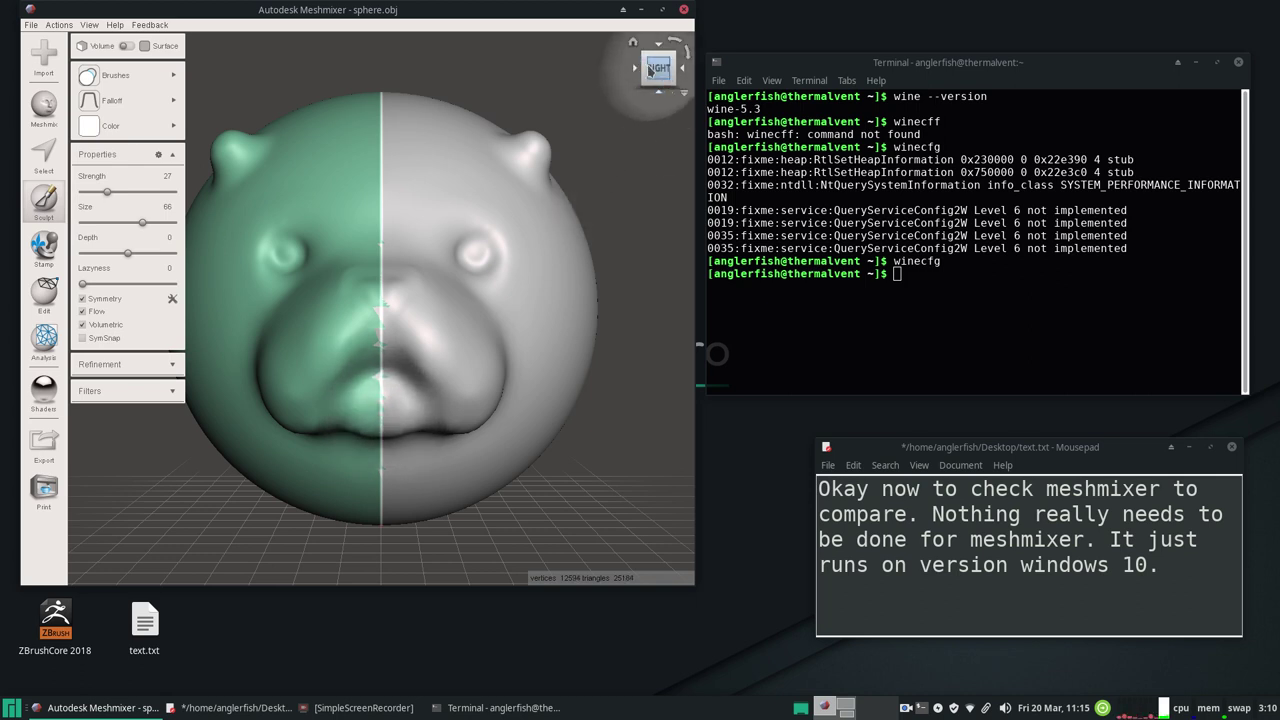
left_click_drag(675, 75, 645, 75)
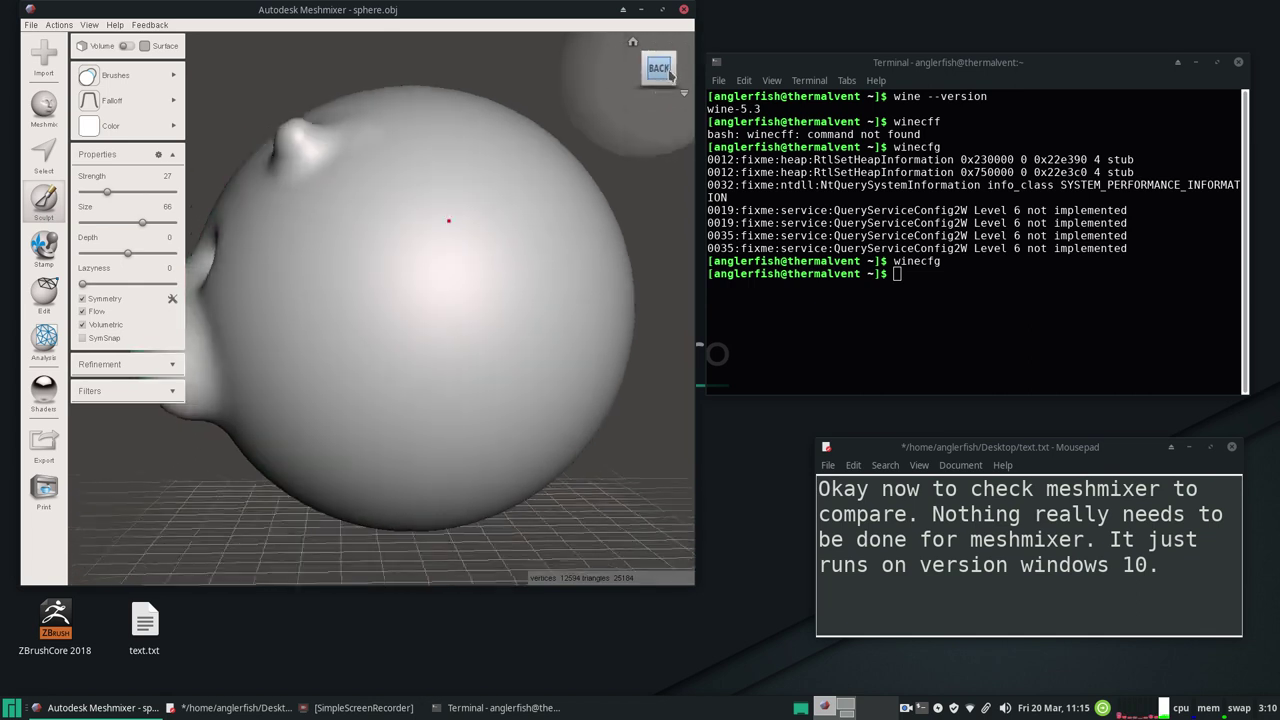
left_click(644, 75)
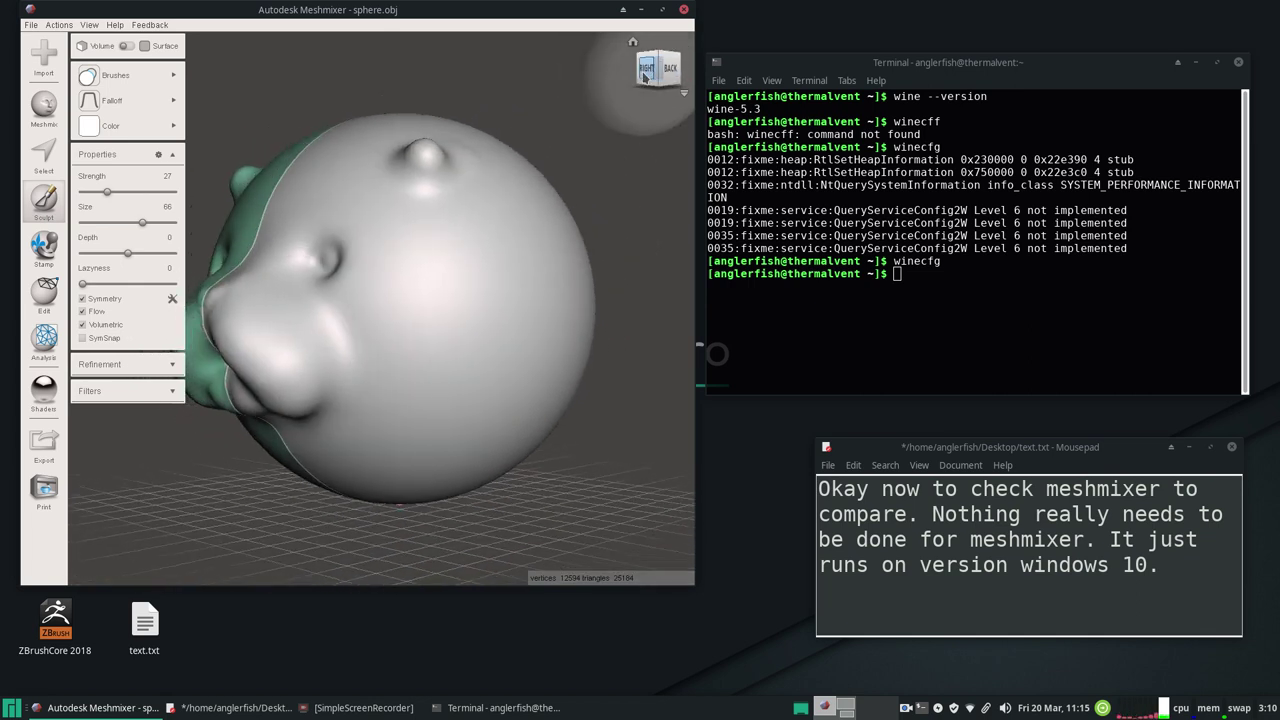
left_click(647, 75)
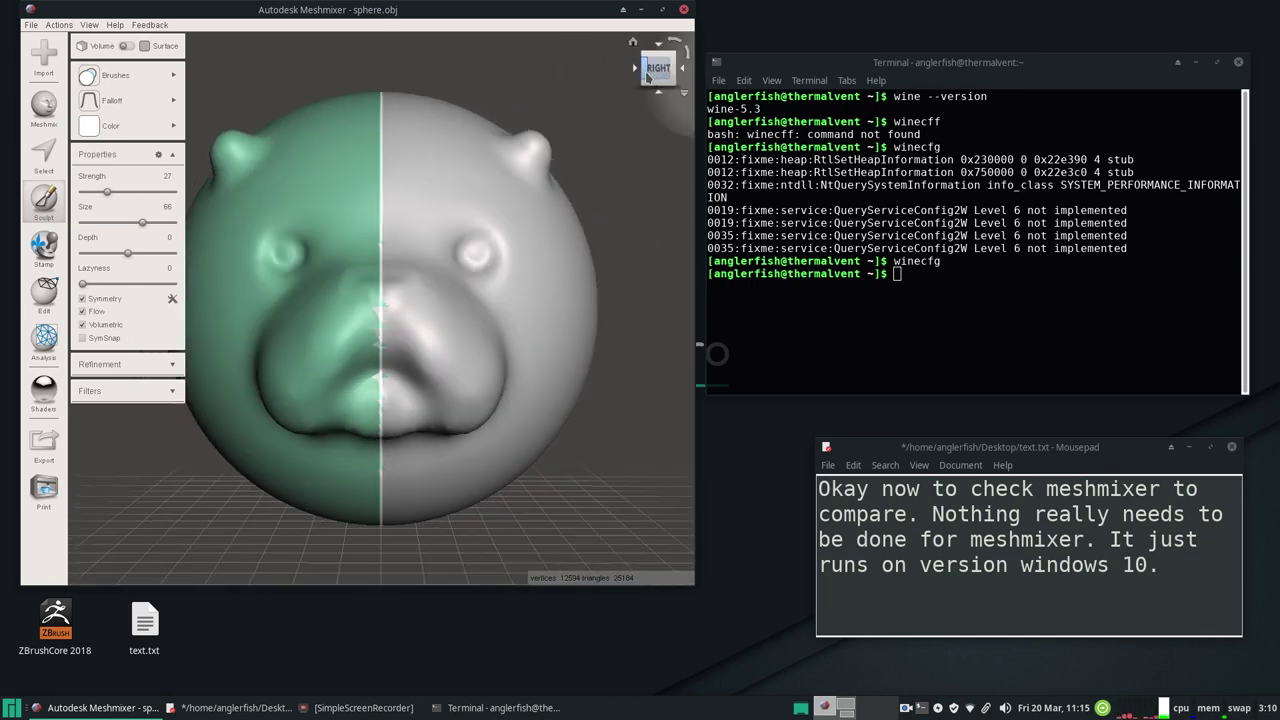
Sculpt and smooth the left side of the snout, then select the old note text
left_click_drag(294, 354, 278, 432)
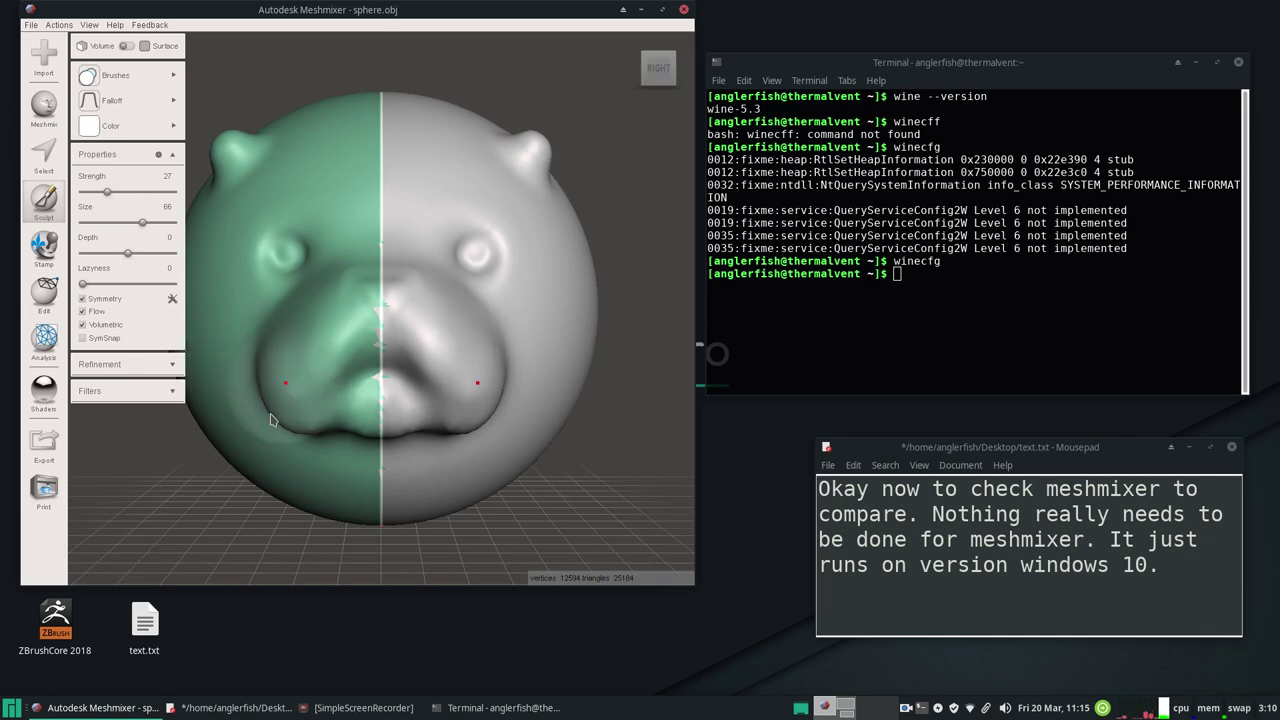
left_click(165, 76)
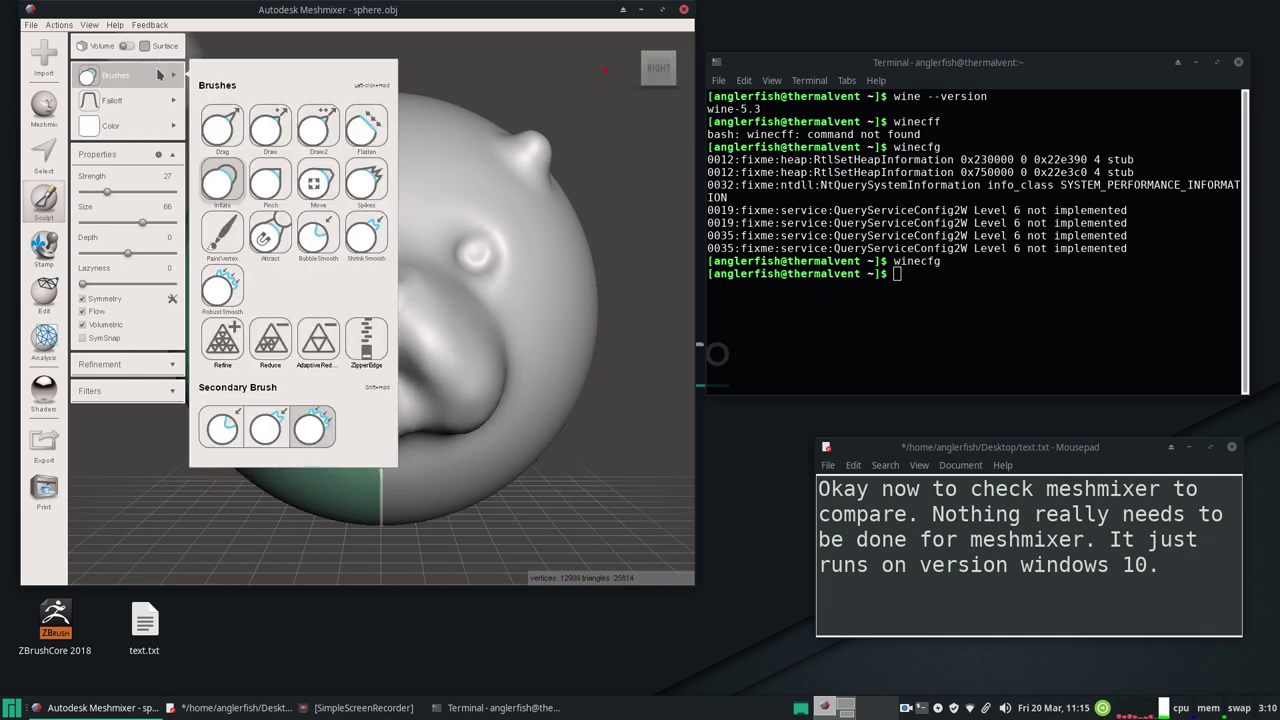
left_click(352, 245)
mouse_move(331, 343)
left_mouse_down()
mouse_move(317, 353)
mouse_move(324, 342)
mouse_move(356, 440)
mouse_move(382, 395)
mouse_move(399, 261)
left_mouse_up()
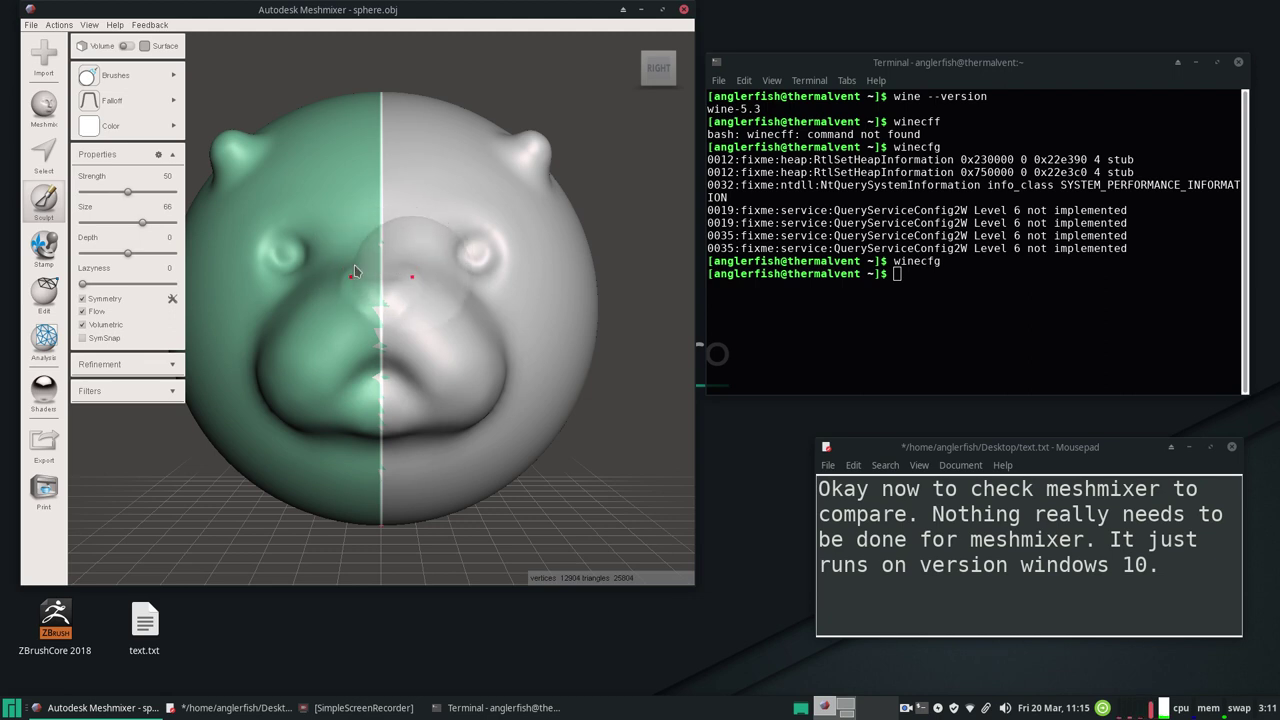
left_click_drag(1160, 570, 766, 454)
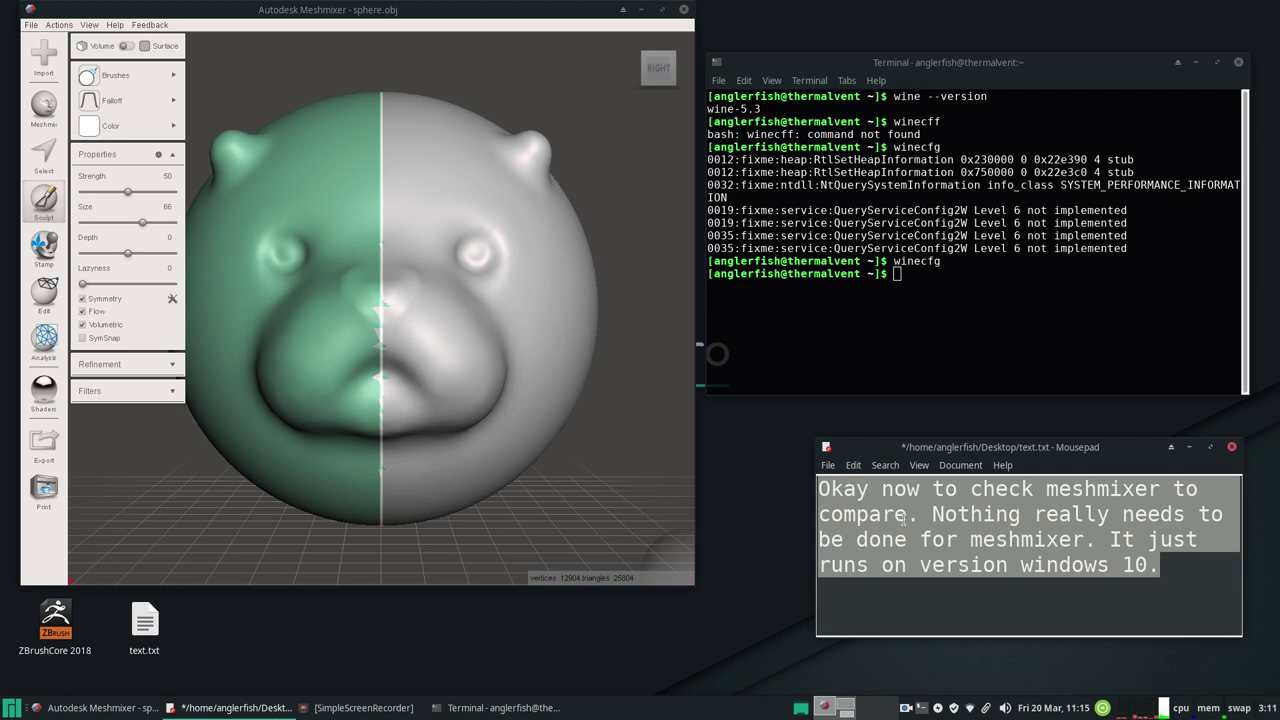
Replace the note: looks a little better, but serious Linux work suits Blender 2.8
key("BackSpace")
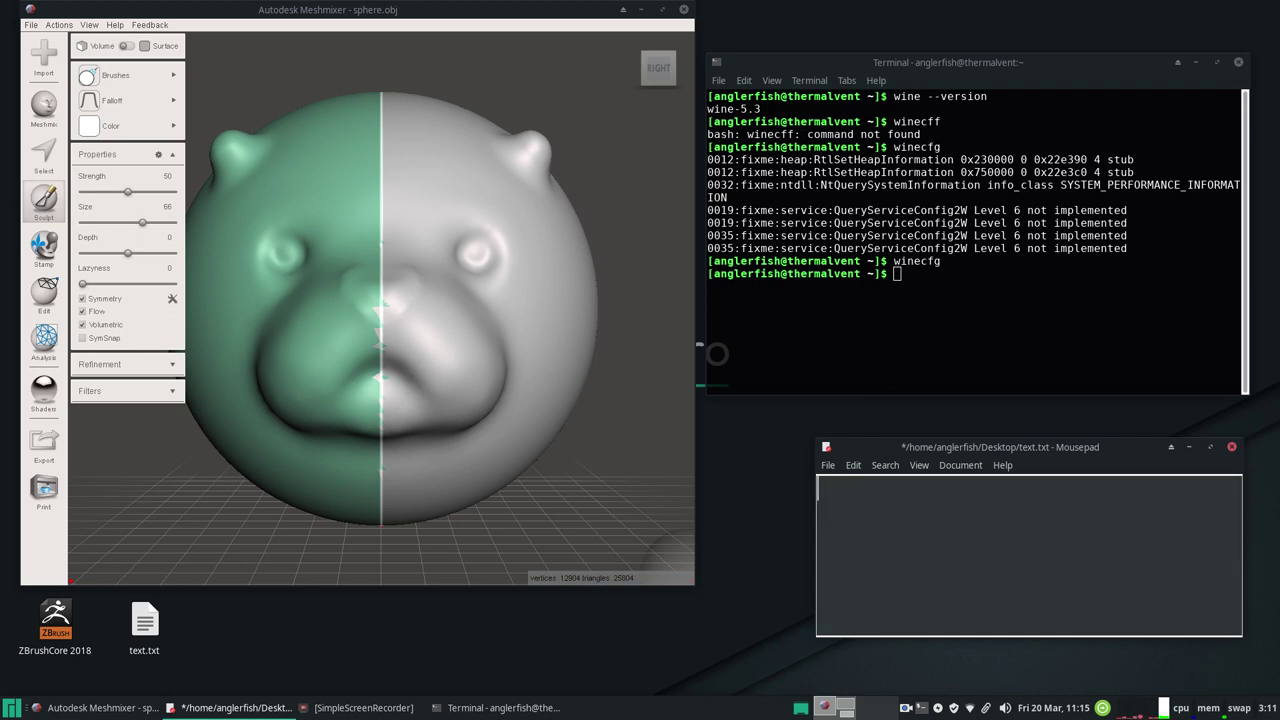
type("It ")
type("do")
key("BackSpace")
key("BackSpace")
type("ooks a l")
type("ittle better")
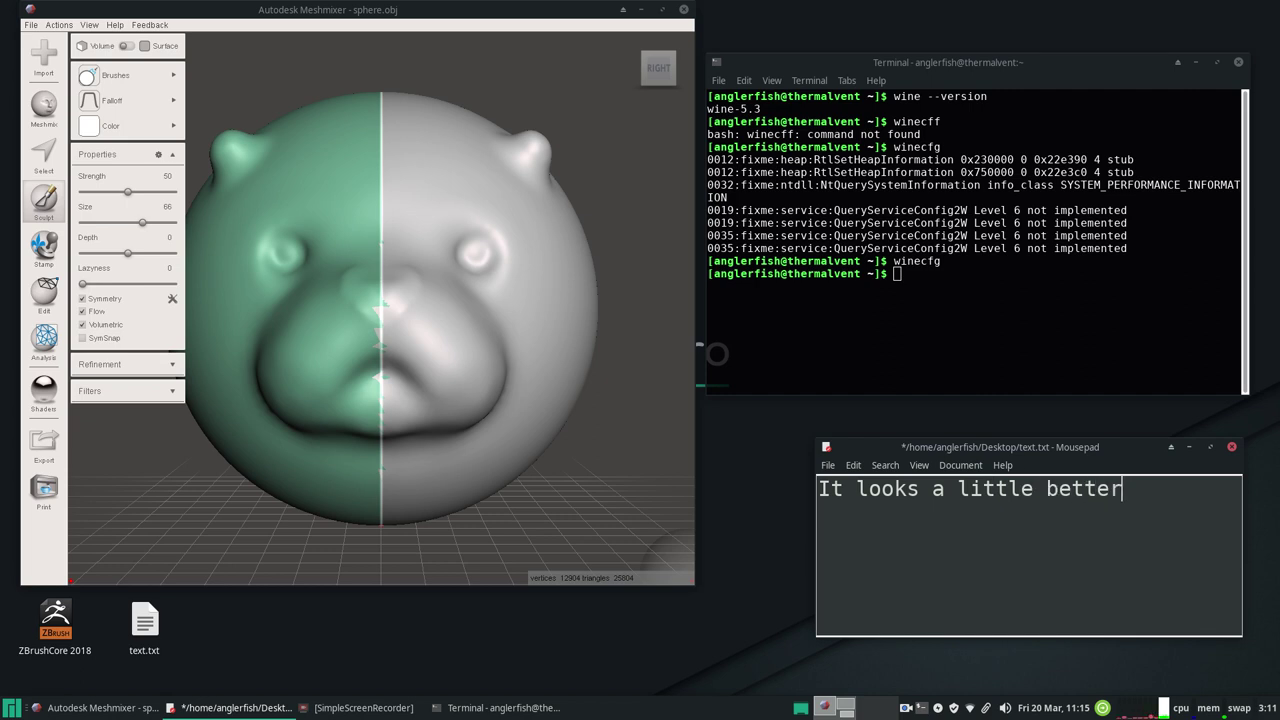
type(" but")
type(" use ")
type("what you")
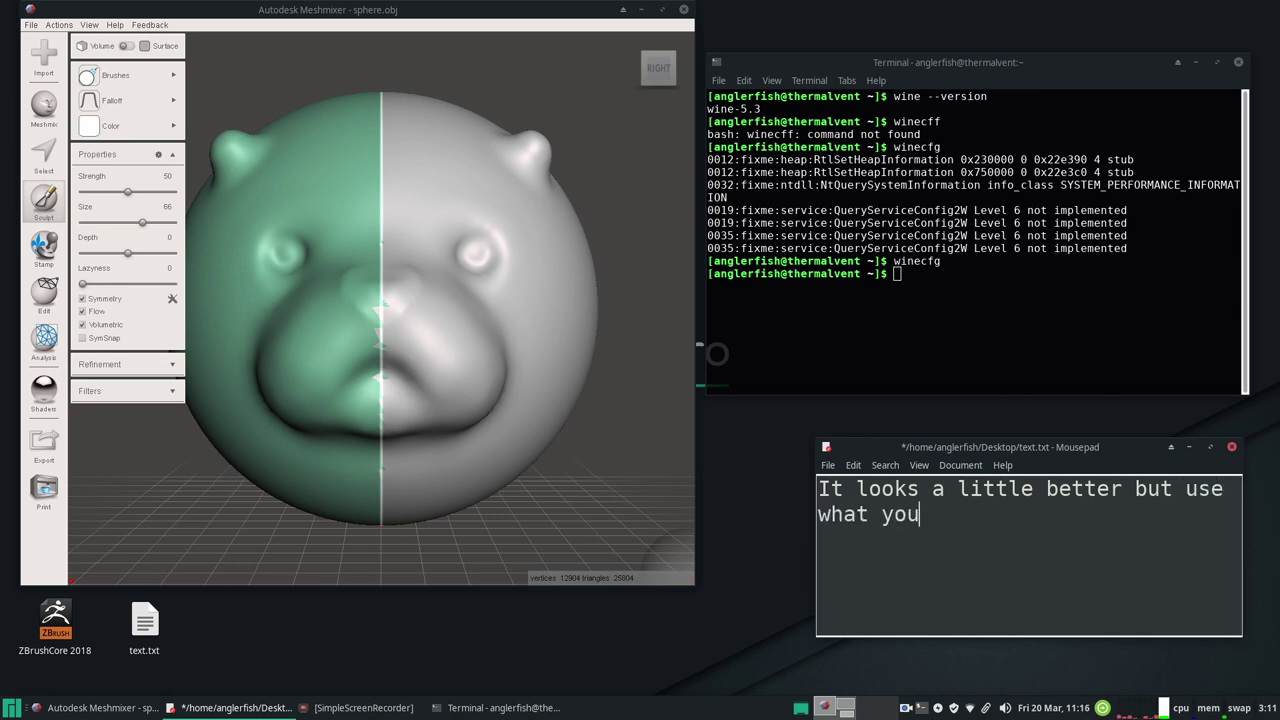
type(" feel comfortable with.")
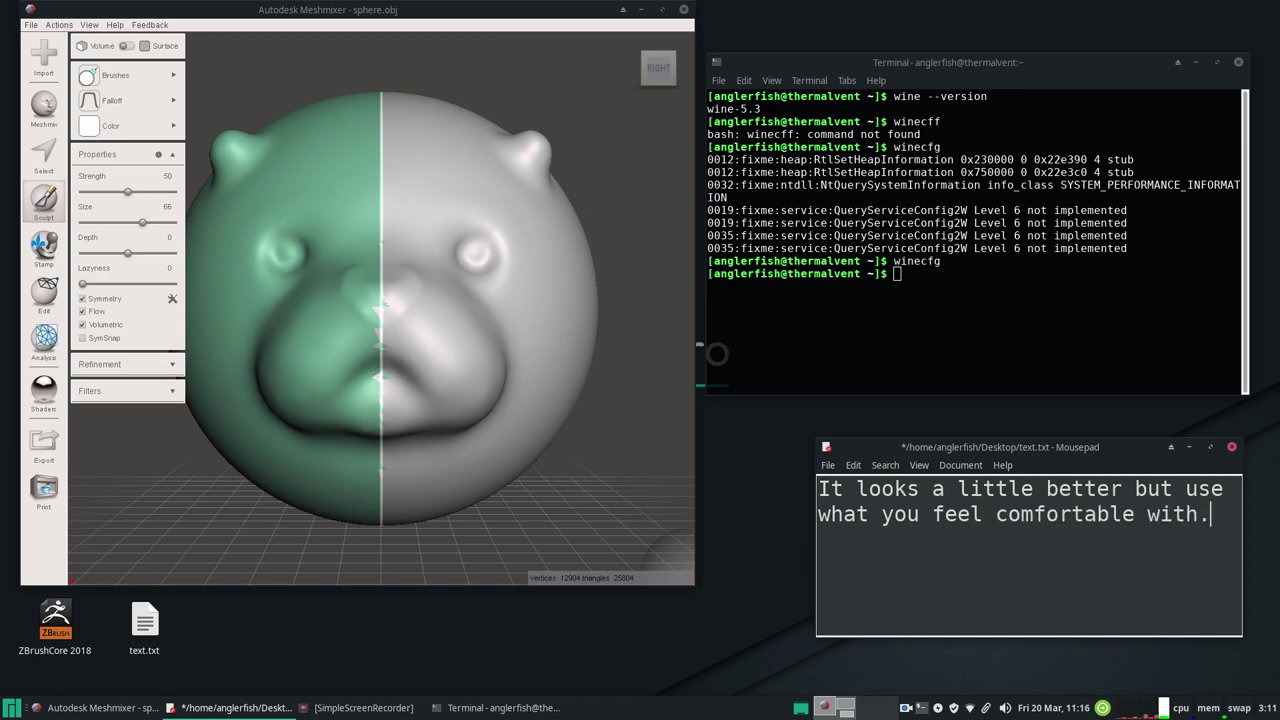
type("  I like to use pro")
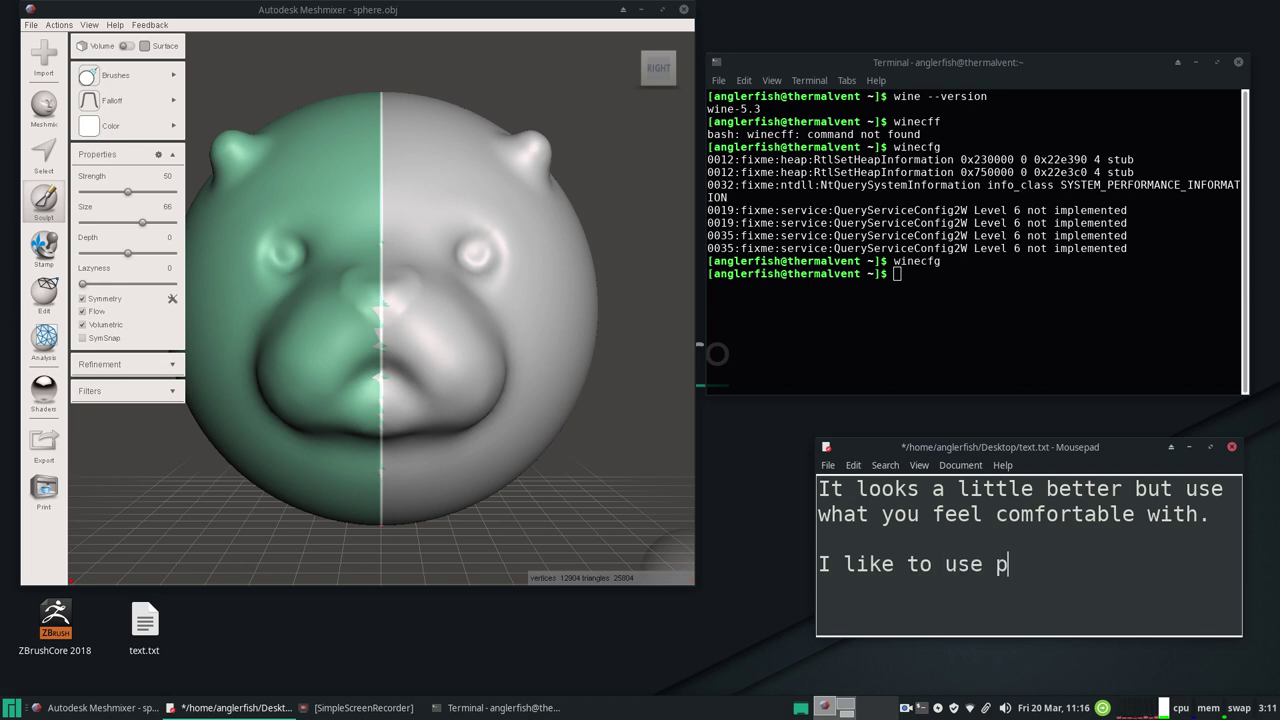
type("grams regardless")
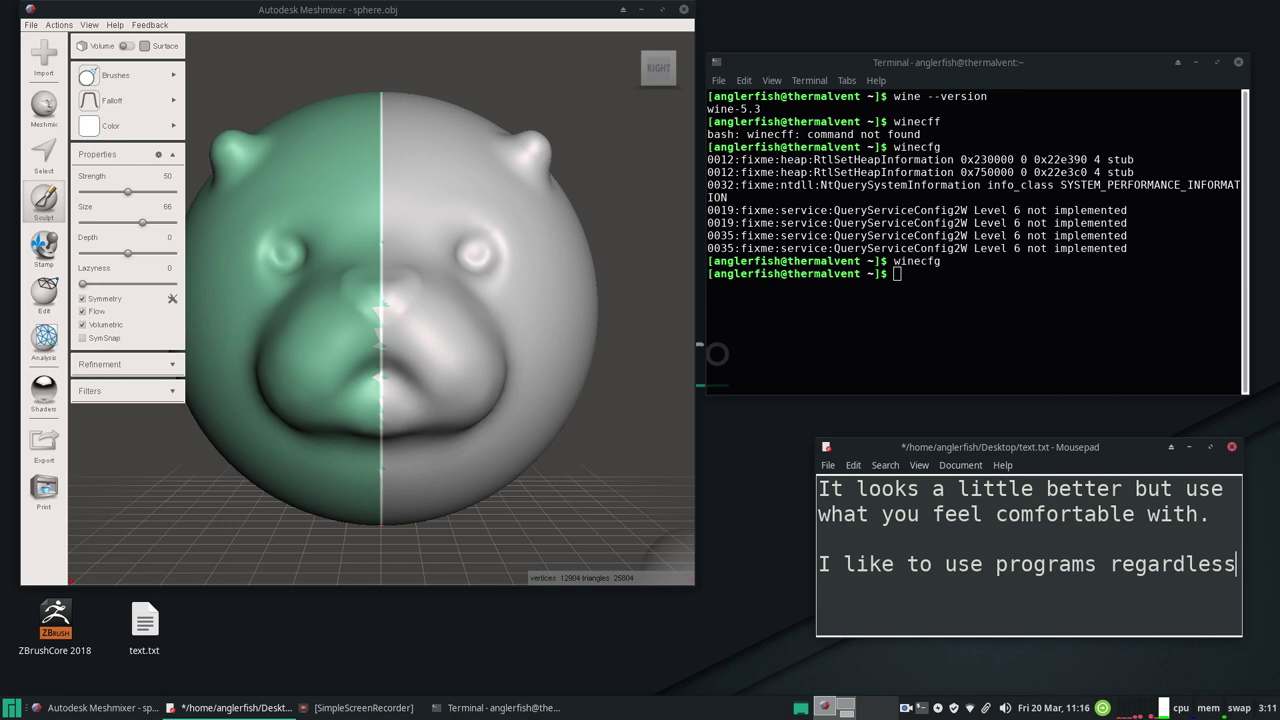
type(" if they function perfe")
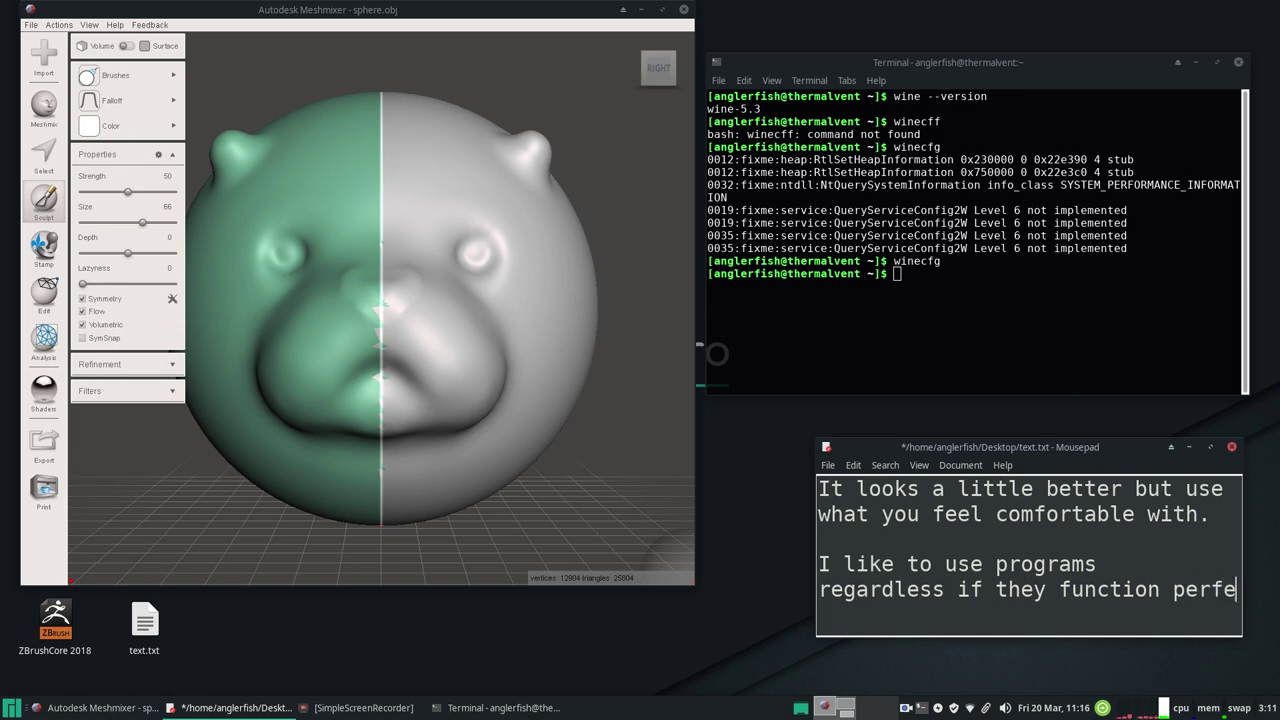
type("ctly")
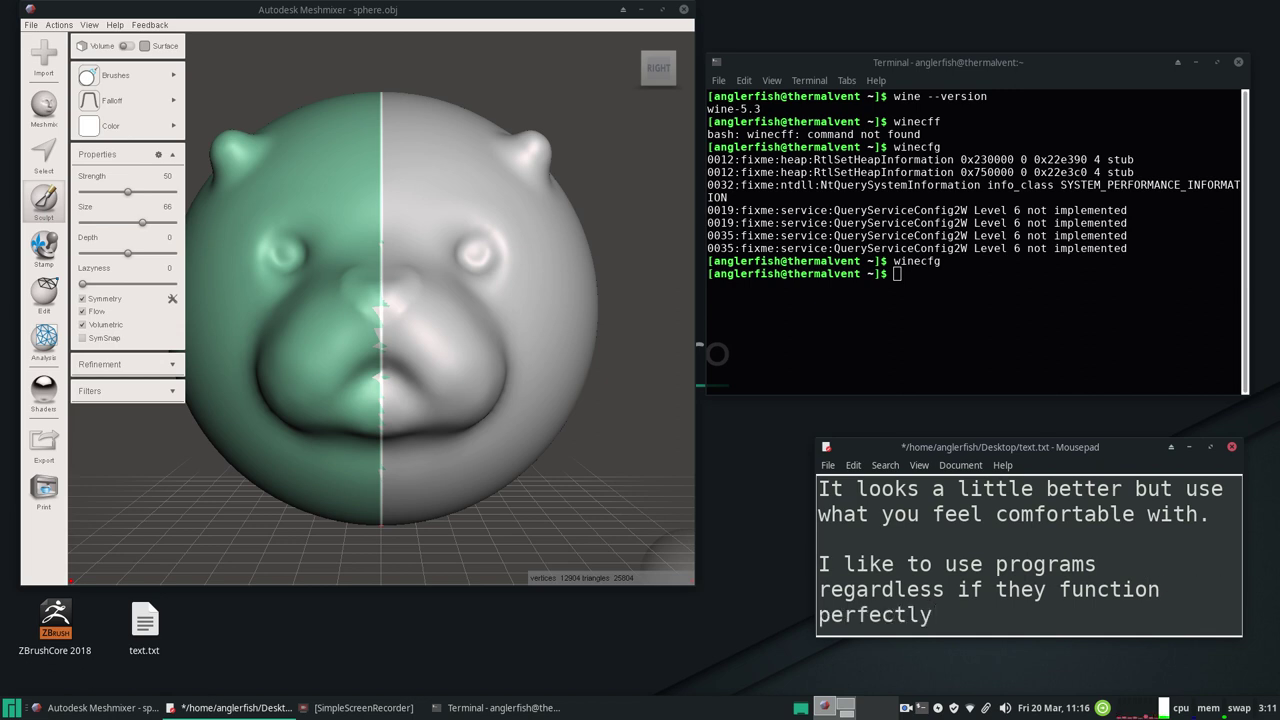
type(", personally.")
key("Return")
key("Return")
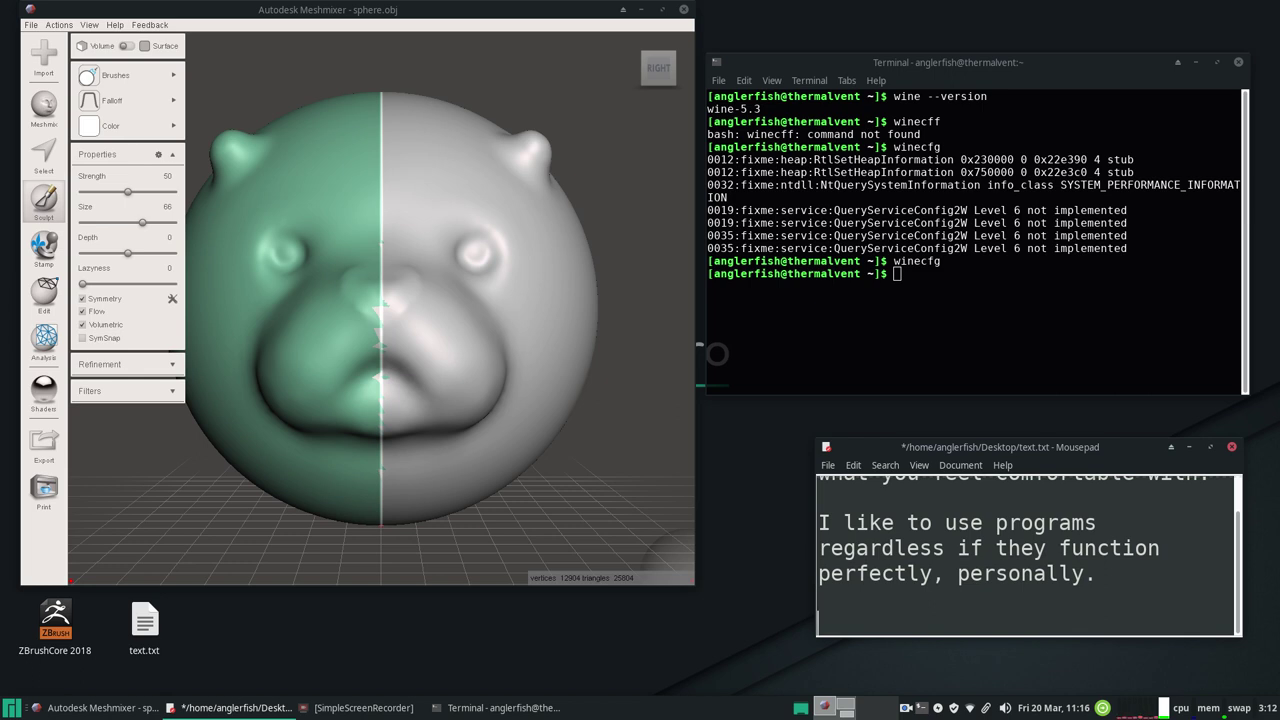
key("Return")
key("Return")
type("For serious work th")
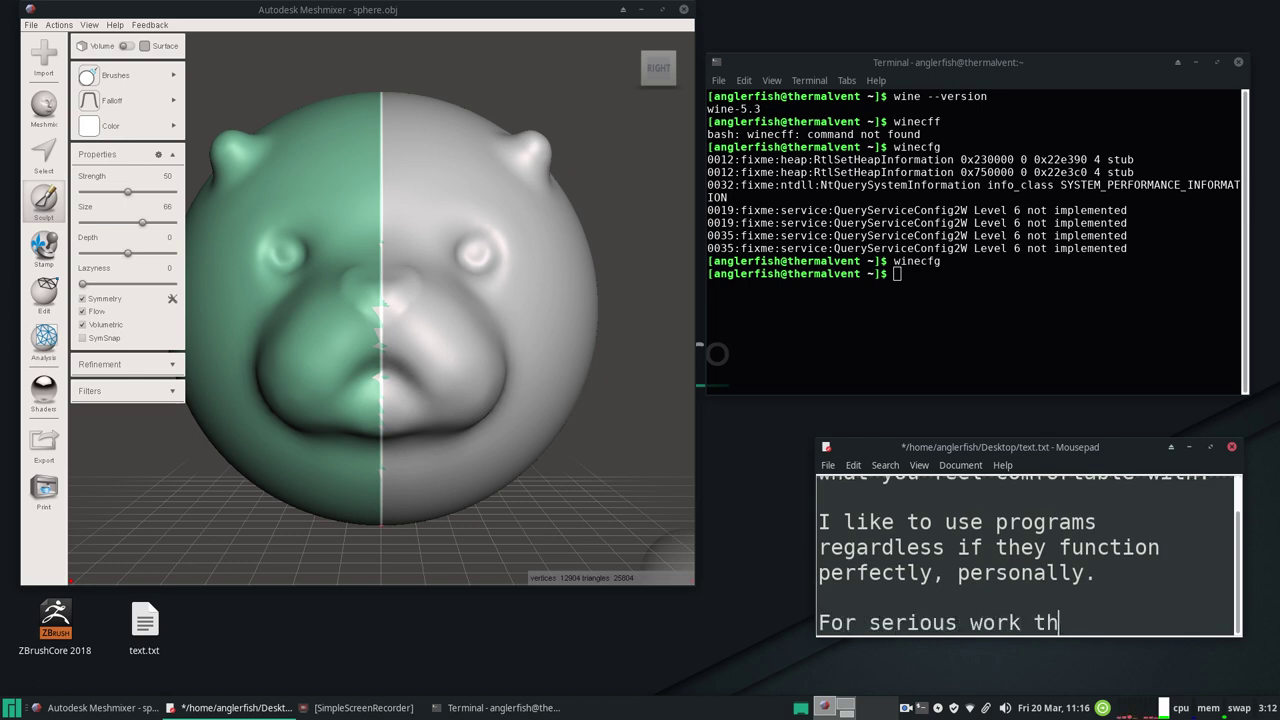
type("ough, ")
type("in Li")
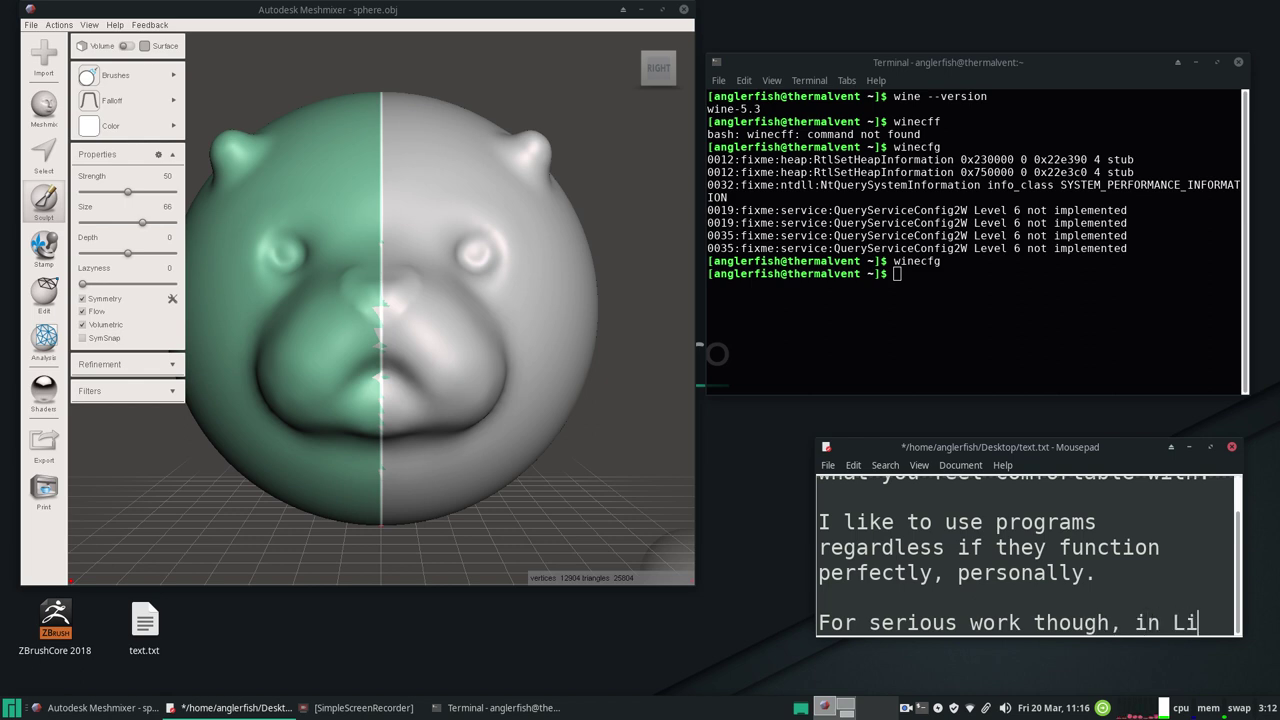
type("nux, ")
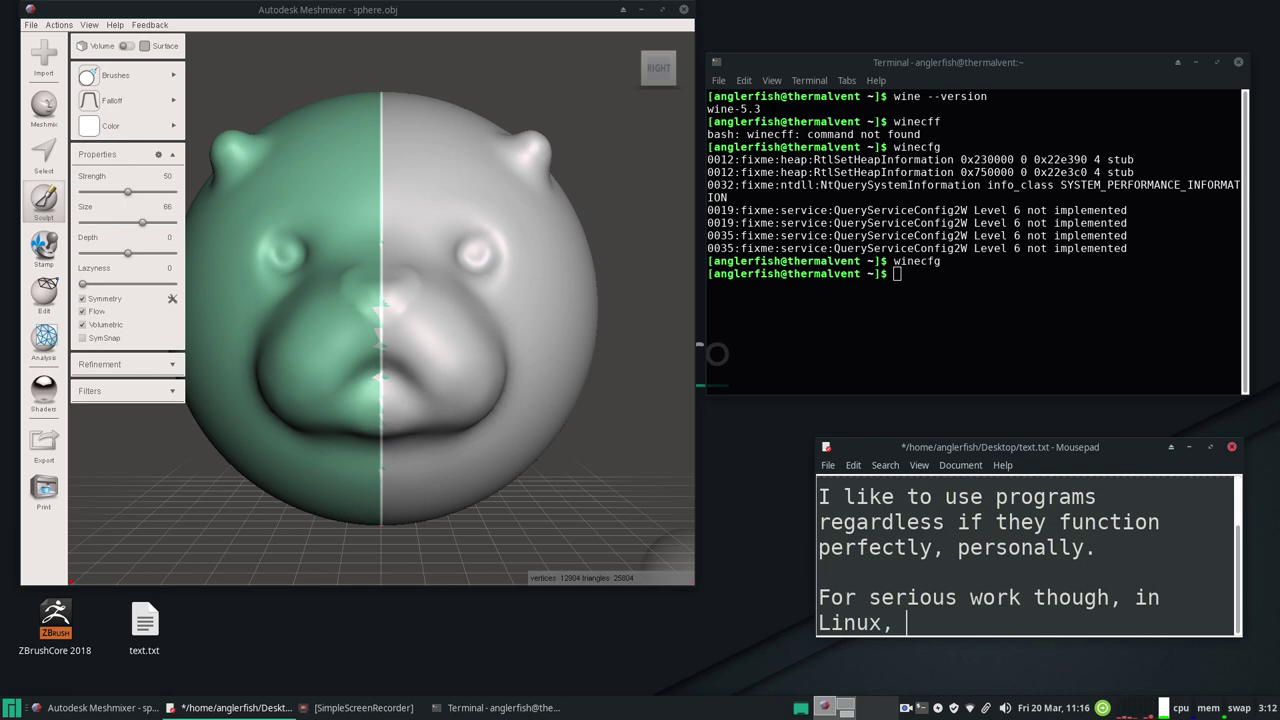
type("we're better off using ")
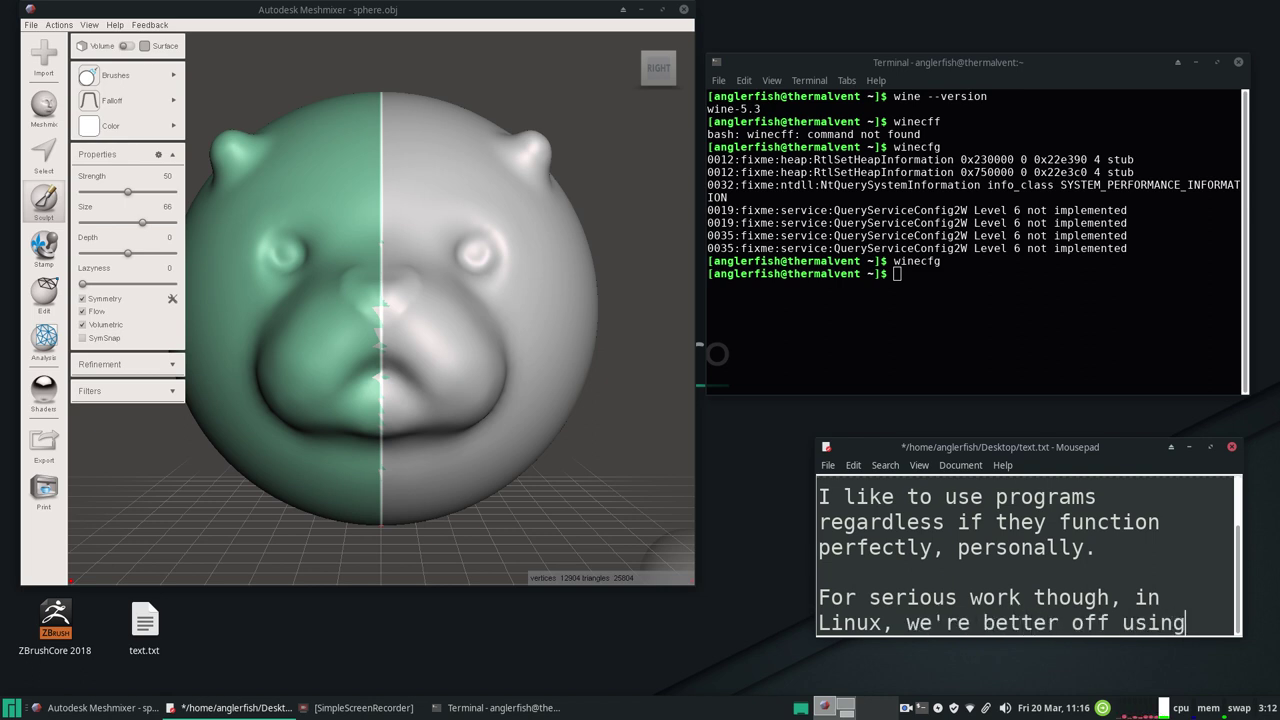
type("Blende")
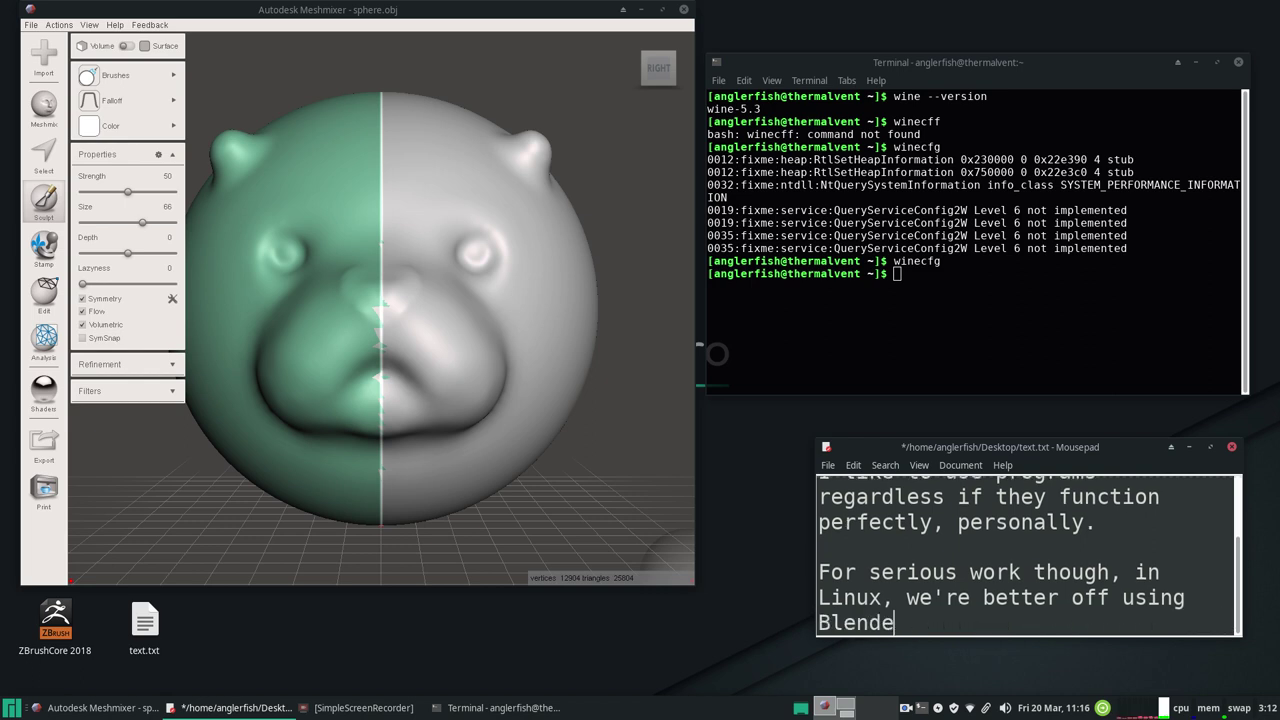
type("r 2.8.")
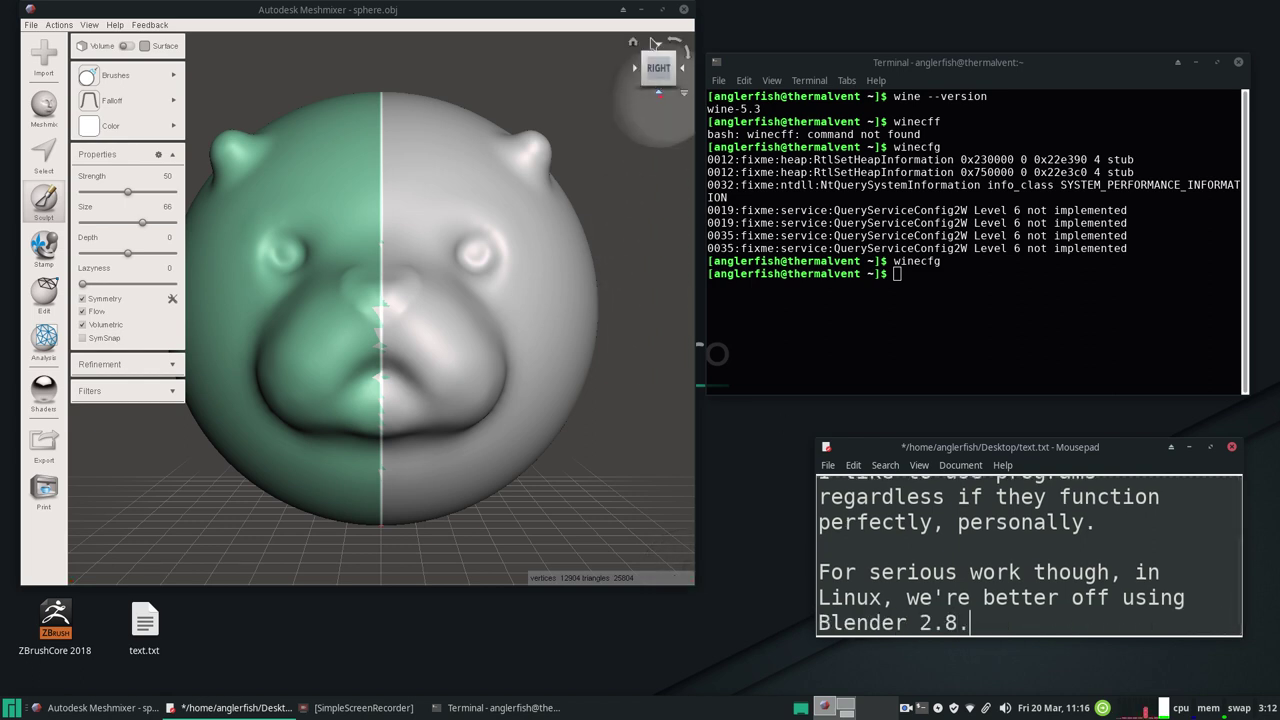
Close Meshmixer, discarding the unsaved sculpt changes
left_click(540, 13)
left_click_drag(540, 13, 561, 104)
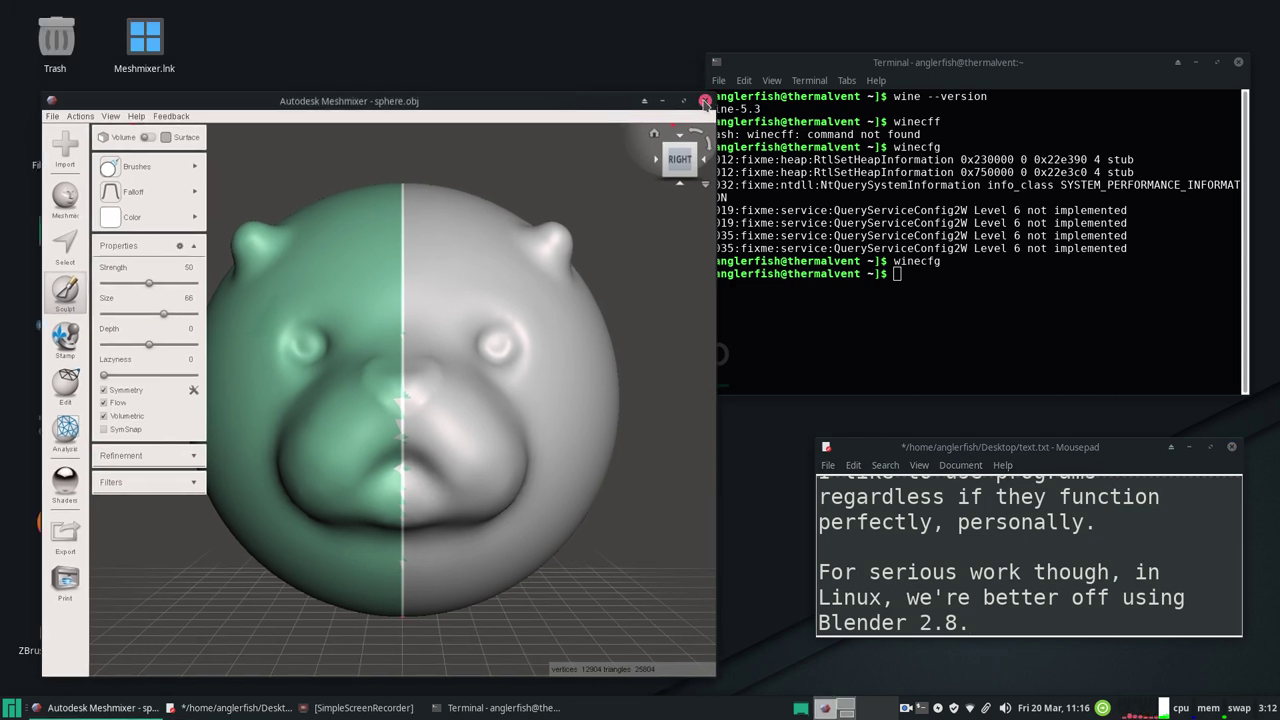
left_click(705, 103)
left_click(462, 430)
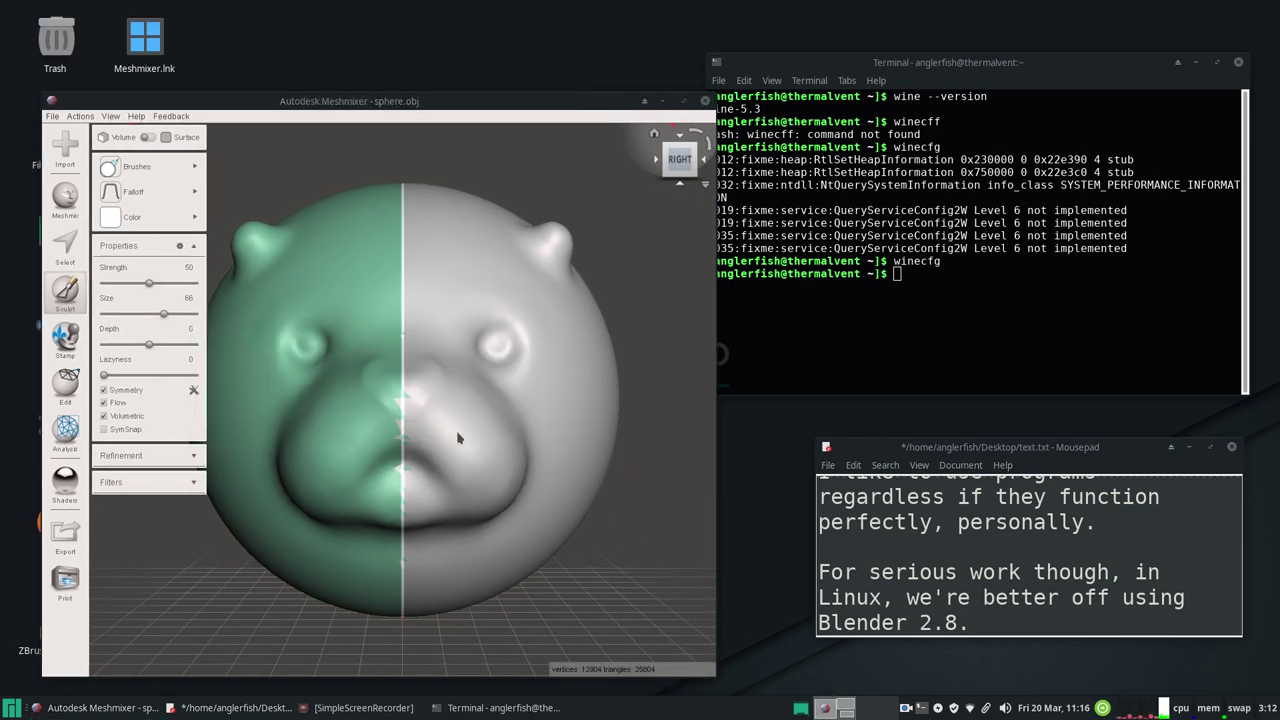
Launch Blender, keep the Blender shortcut preset, and start a Sculpting template file
left_click(462, 444)
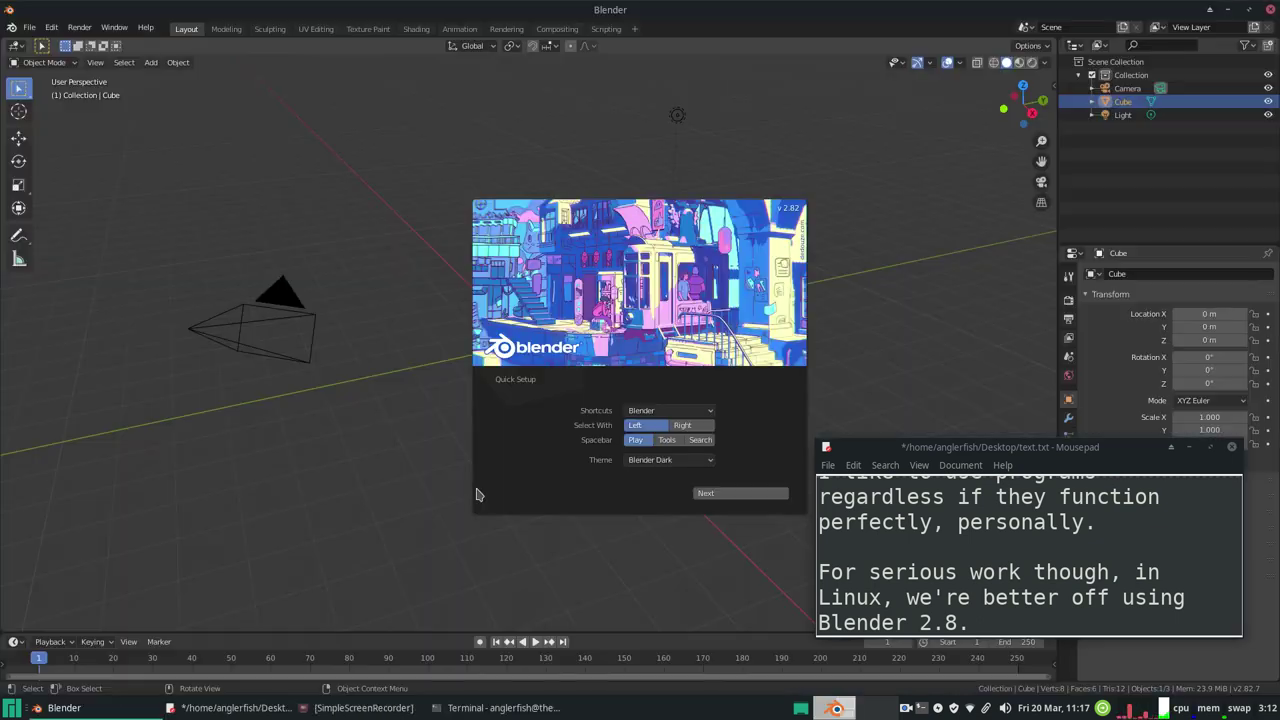
left_click(709, 412)
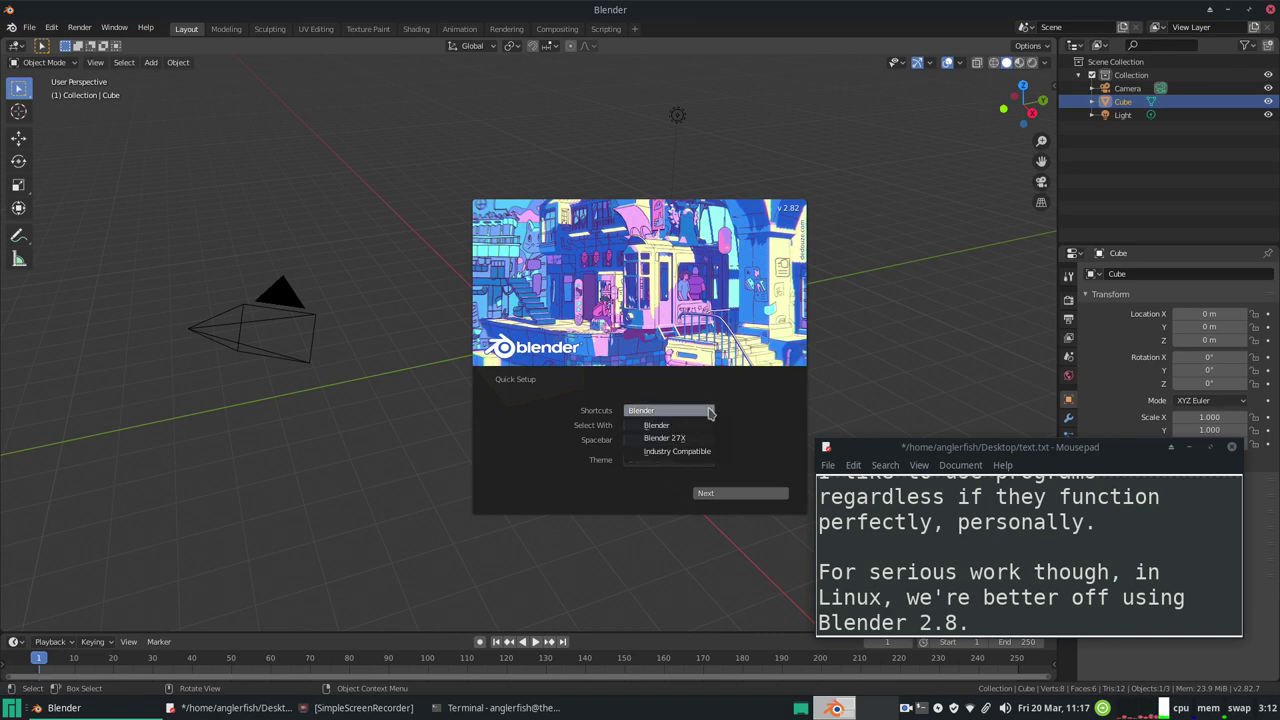
left_click(711, 406)
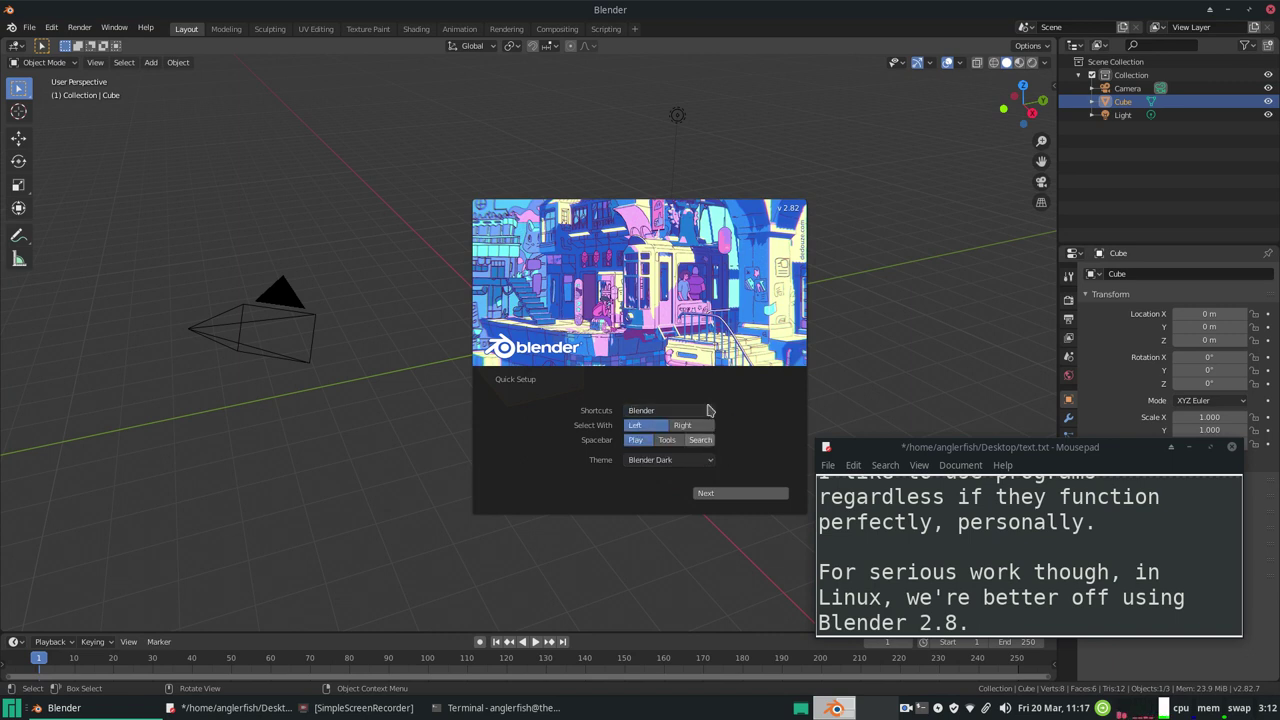
left_click(733, 496)
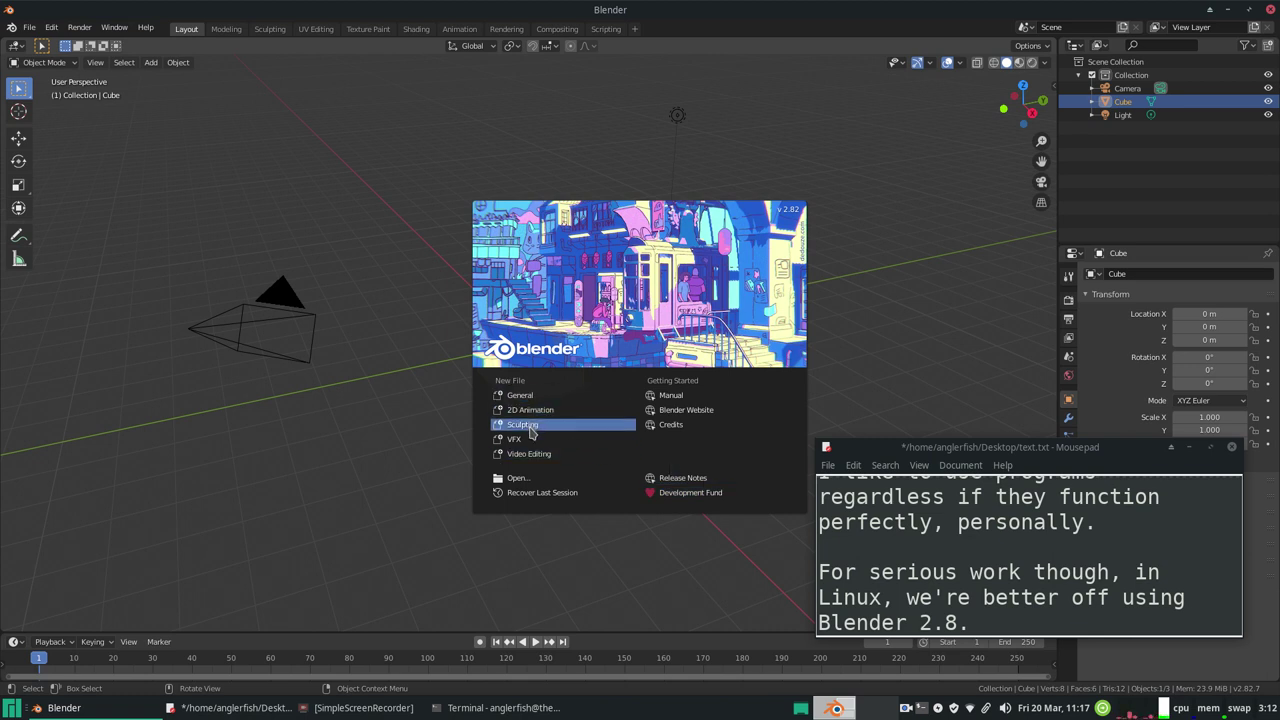
left_click(531, 430)
Raise a mirrored bump on the sphere and check it from side, top and front views
mouse_move(635, 258)
left_mouse_down()
mouse_move(649, 279)
mouse_move(662, 268)
left_mouse_up()
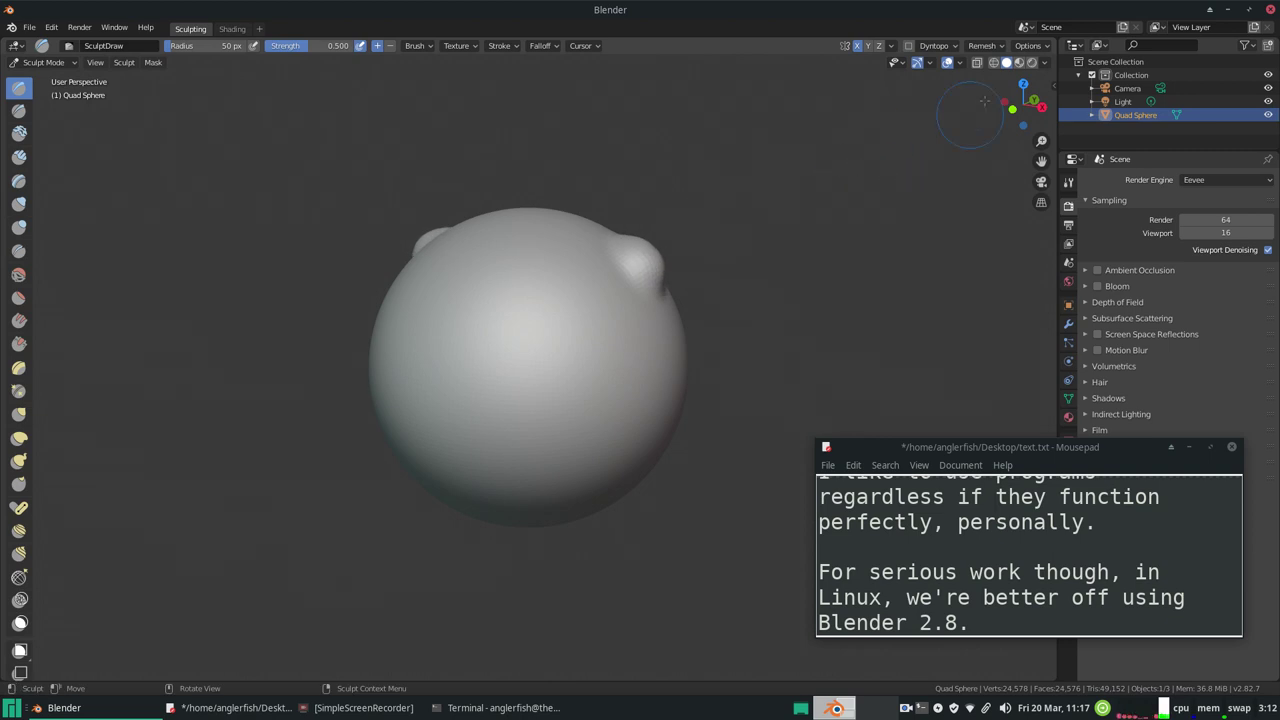
left_click(1042, 107)
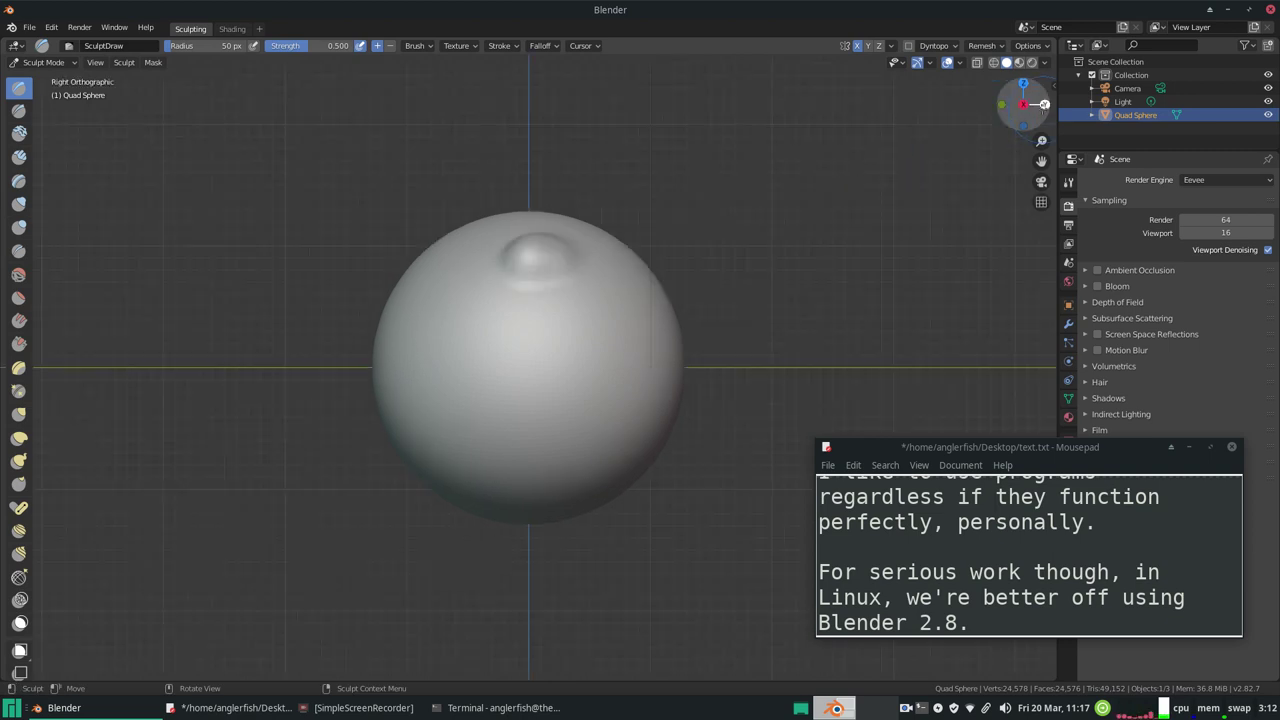
left_click(1023, 104)
left_click(1023, 104)
left_click(1023, 104)
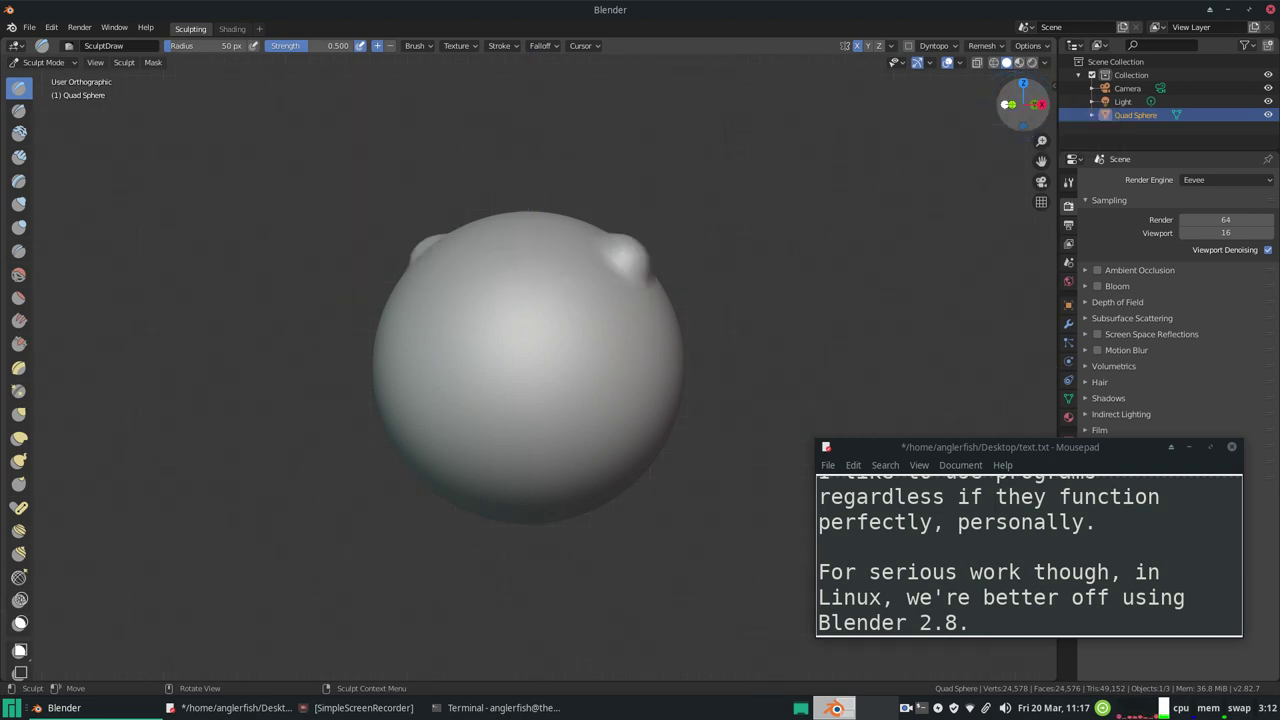
left_click(1023, 84)
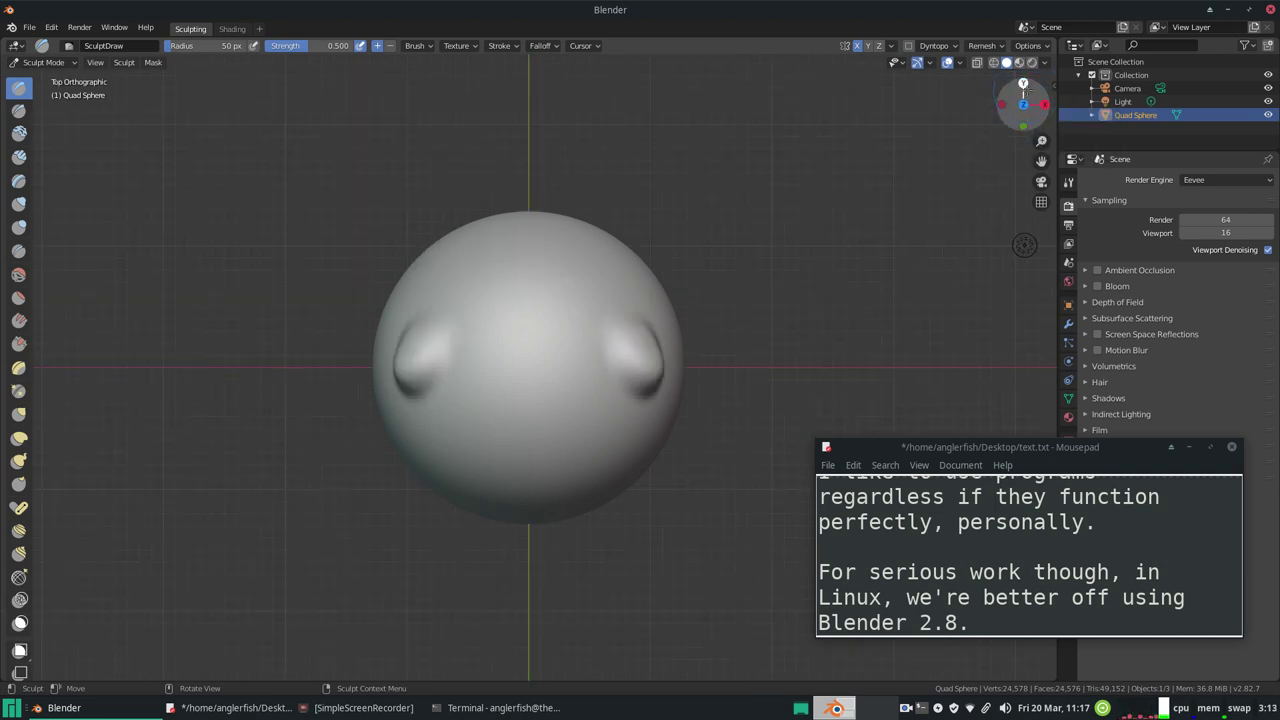
left_click(1023, 125)
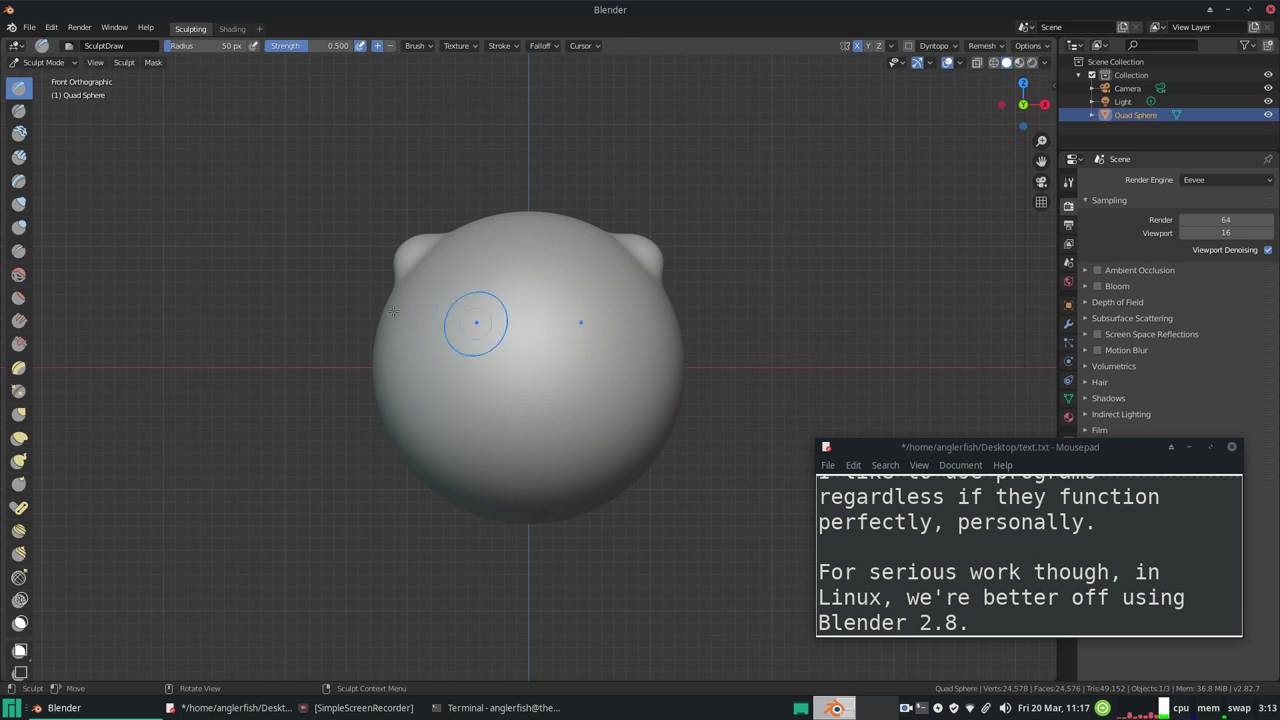
Set the brush radius to 100 px and sculpt a broad muzzle ridge below the nose
left_click(207, 45)
left_click(217, 44)
left_click_drag(174, 44, 155, 45)
type("00")
key("Return")
mouse_move(526, 374)
left_mouse_down()
mouse_move(516, 350)
mouse_move(532, 390)
mouse_move(464, 397)
mouse_move(436, 420)
left_mouse_up()
mouse_move(482, 358)
left_mouse_down()
mouse_move(465, 372)
mouse_move(445, 365)
left_mouse_up()
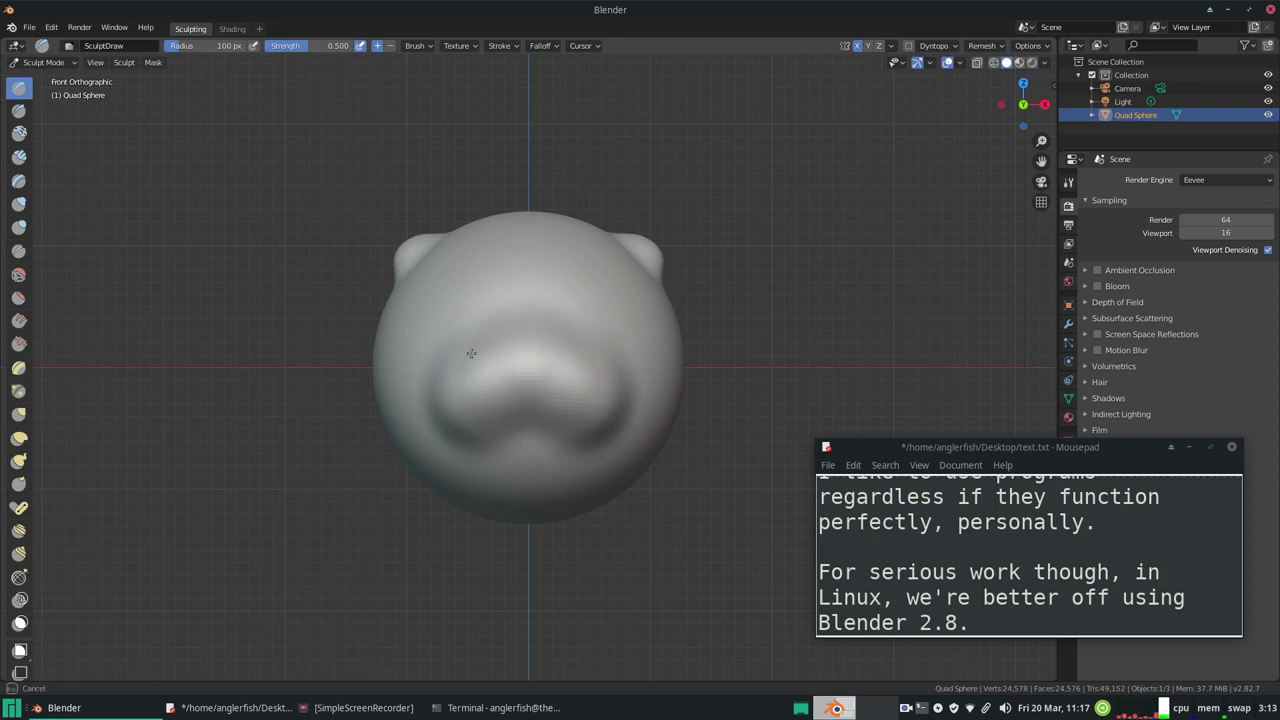
mouse_move(440, 440)
left_mouse_down()
mouse_move(457, 445)
mouse_move(423, 392)
mouse_move(521, 454)
mouse_move(524, 440)
left_mouse_up()
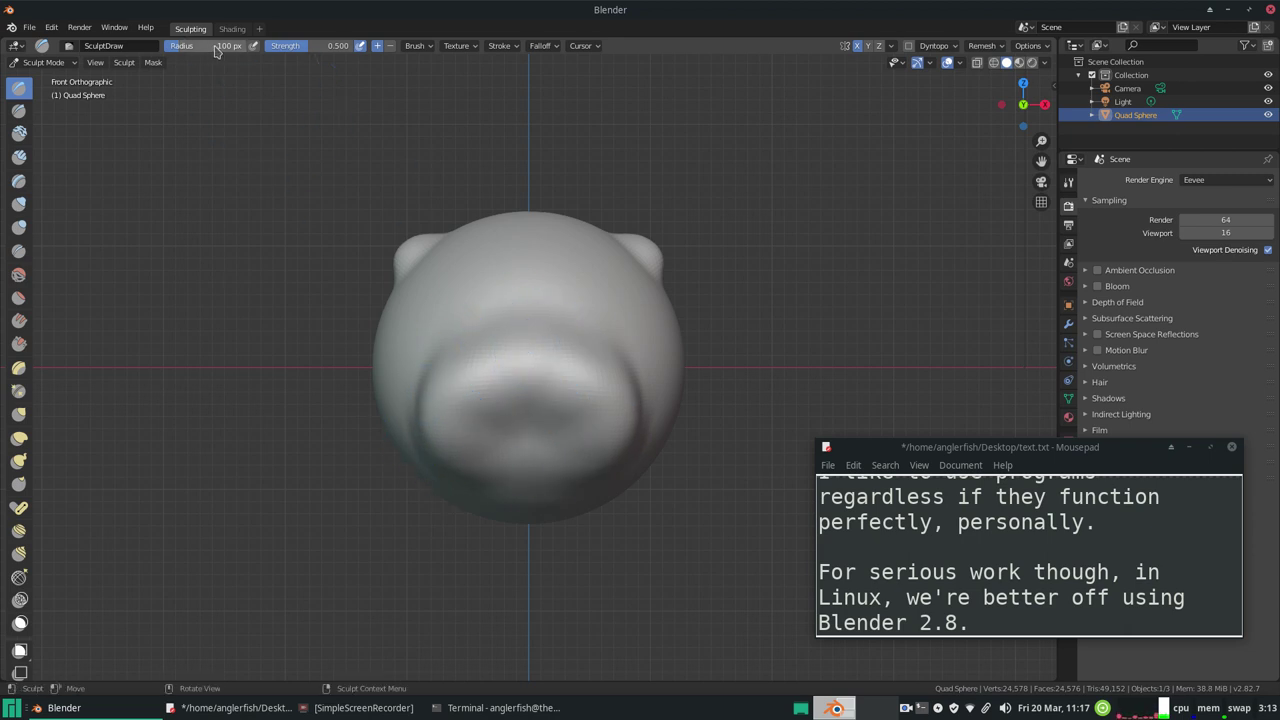
Set the Draw brush radius to 25 px and sculpt a small nose bump
left_click(180, 46)
type("25")
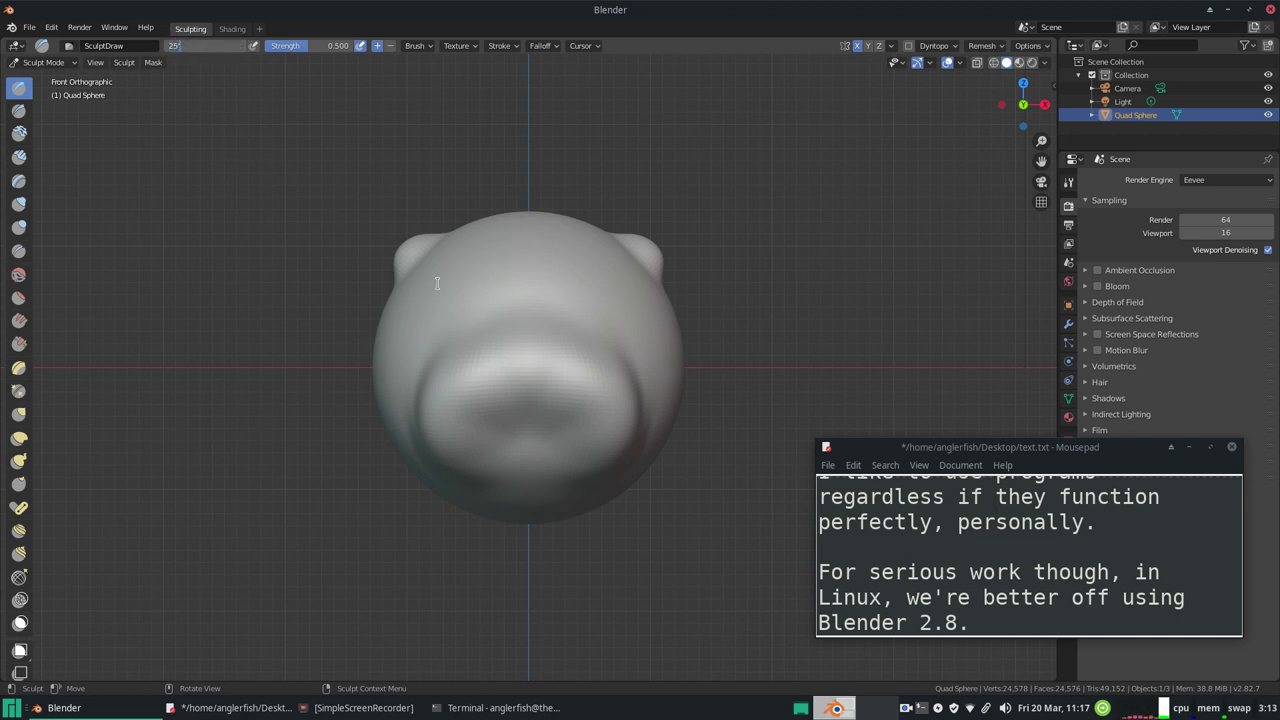
key("Return")
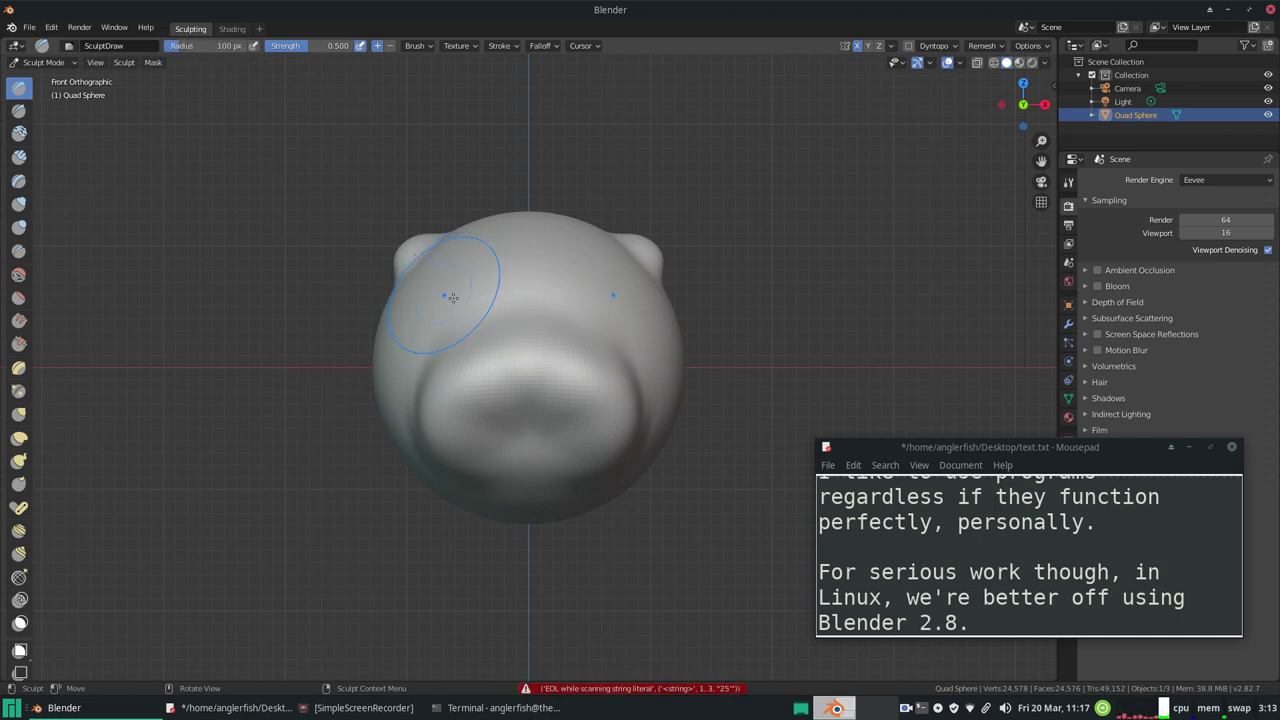
left_click(190, 44)
type("25")
key("Return")
left_click(527, 355)
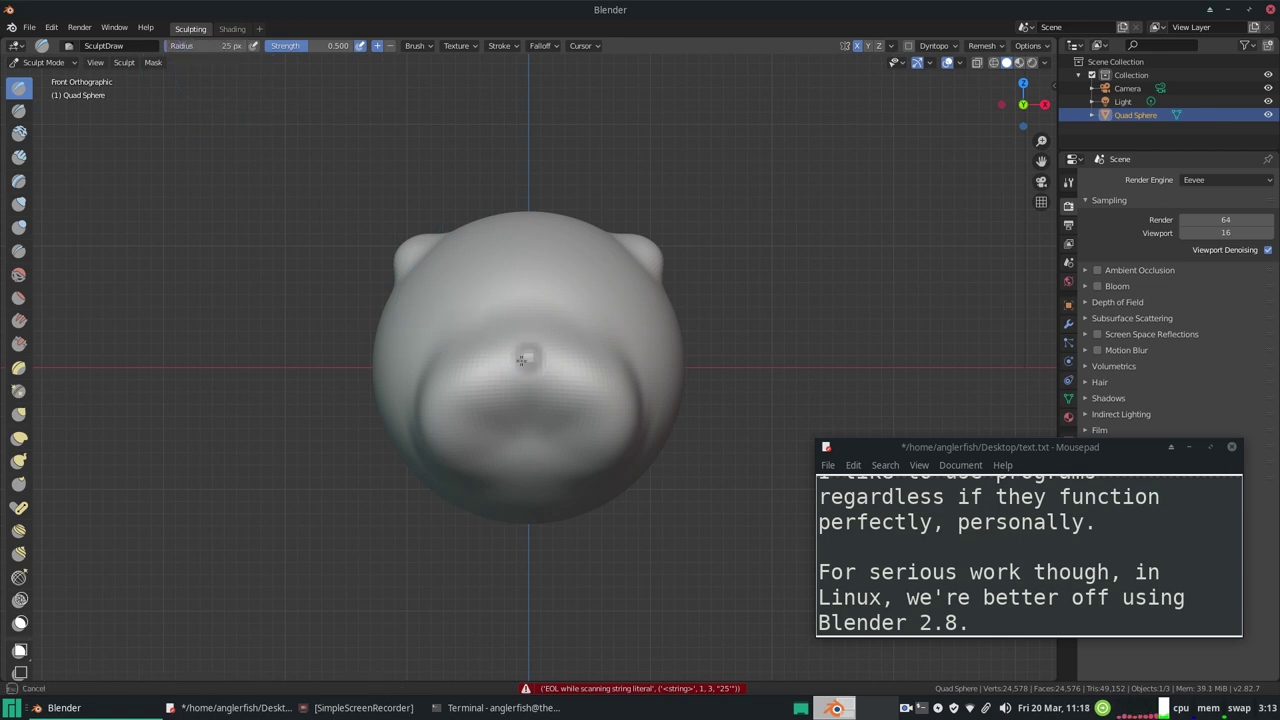
Press eye sockets in at 30 and 20 px radius, then reshape the right ear with Elastic Deform
left_click(182, 48)
type("30")
key("Return")
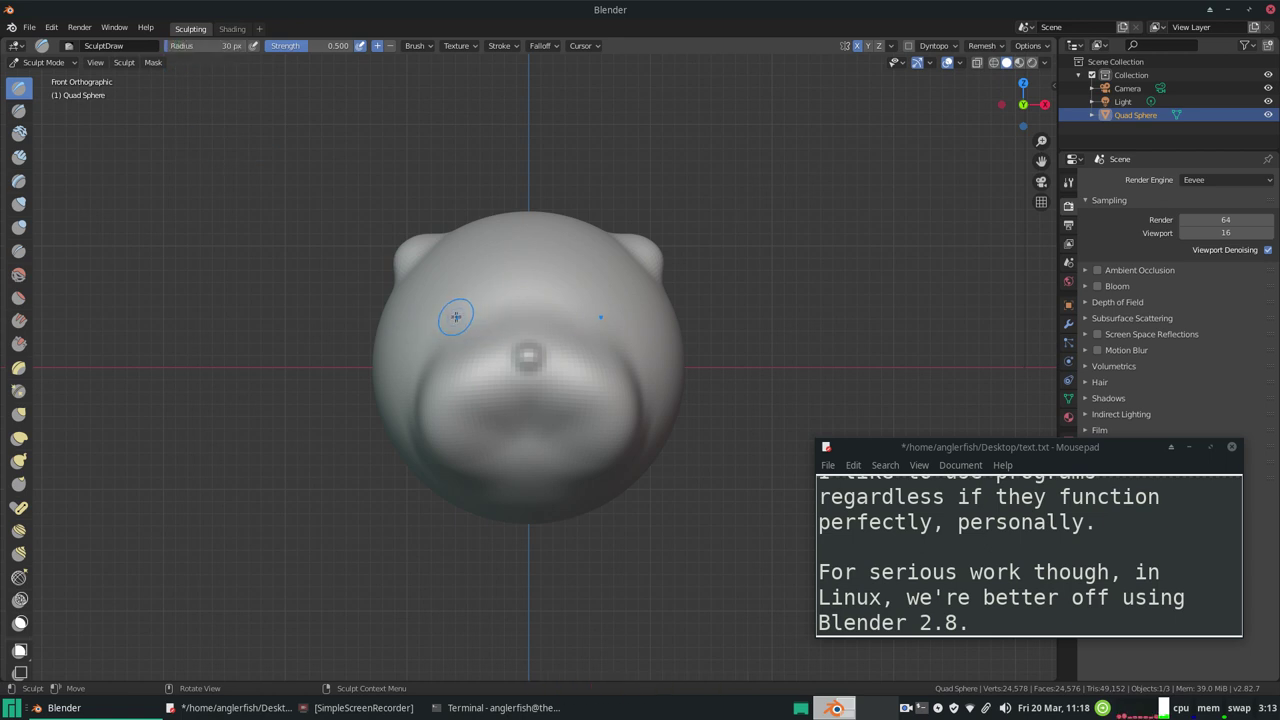
left_click_drag(455, 317, 447, 330)
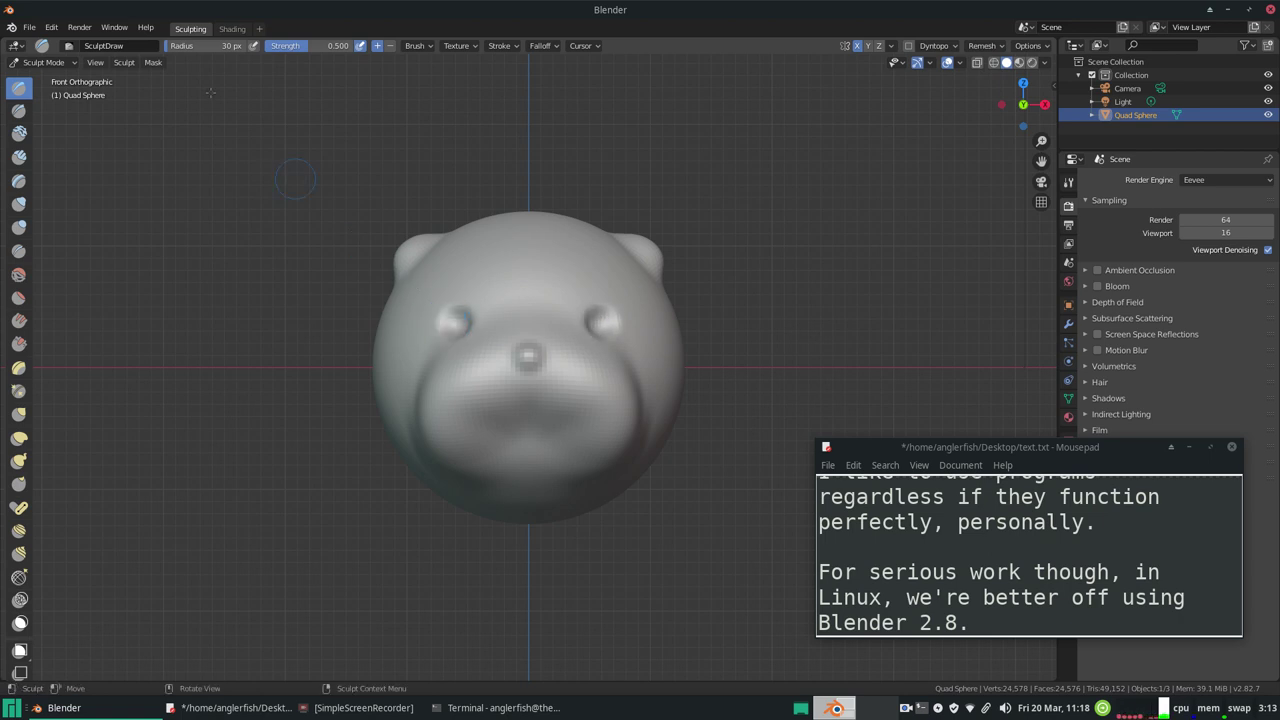
left_click(181, 46)
type("0")
key("Return")
left_click_drag(448, 326, 461, 324)
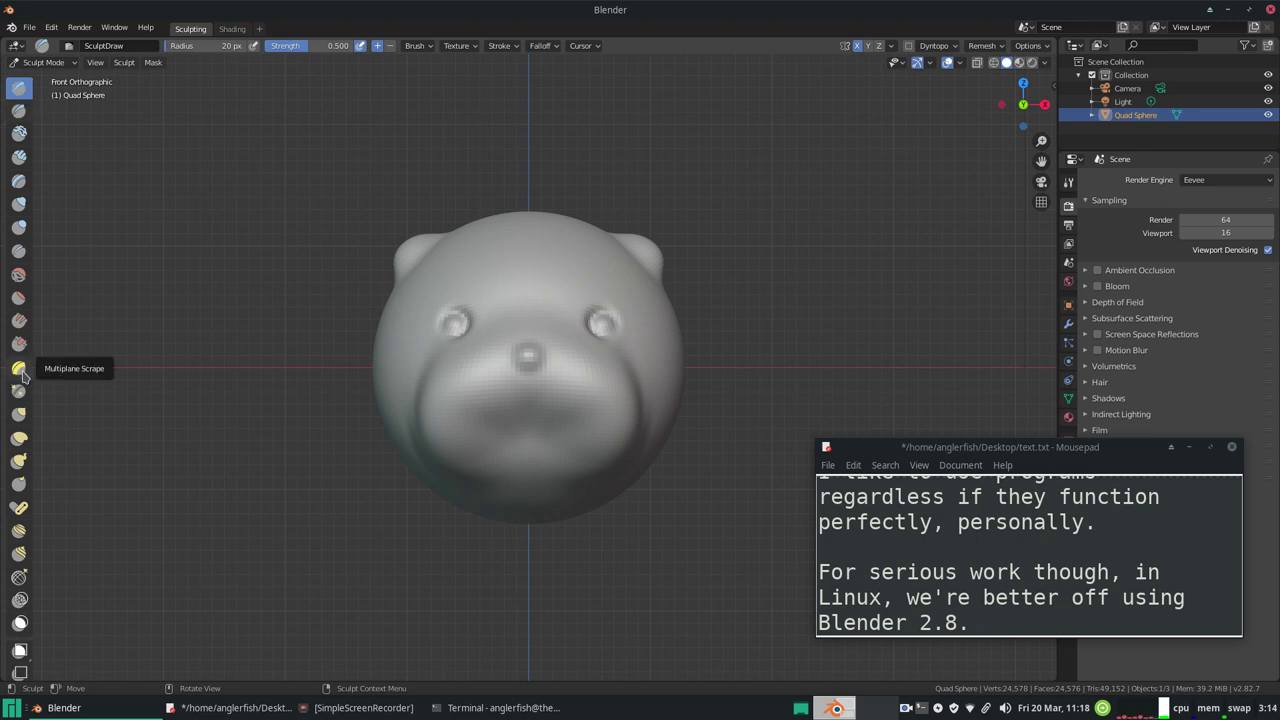
left_click(18, 439)
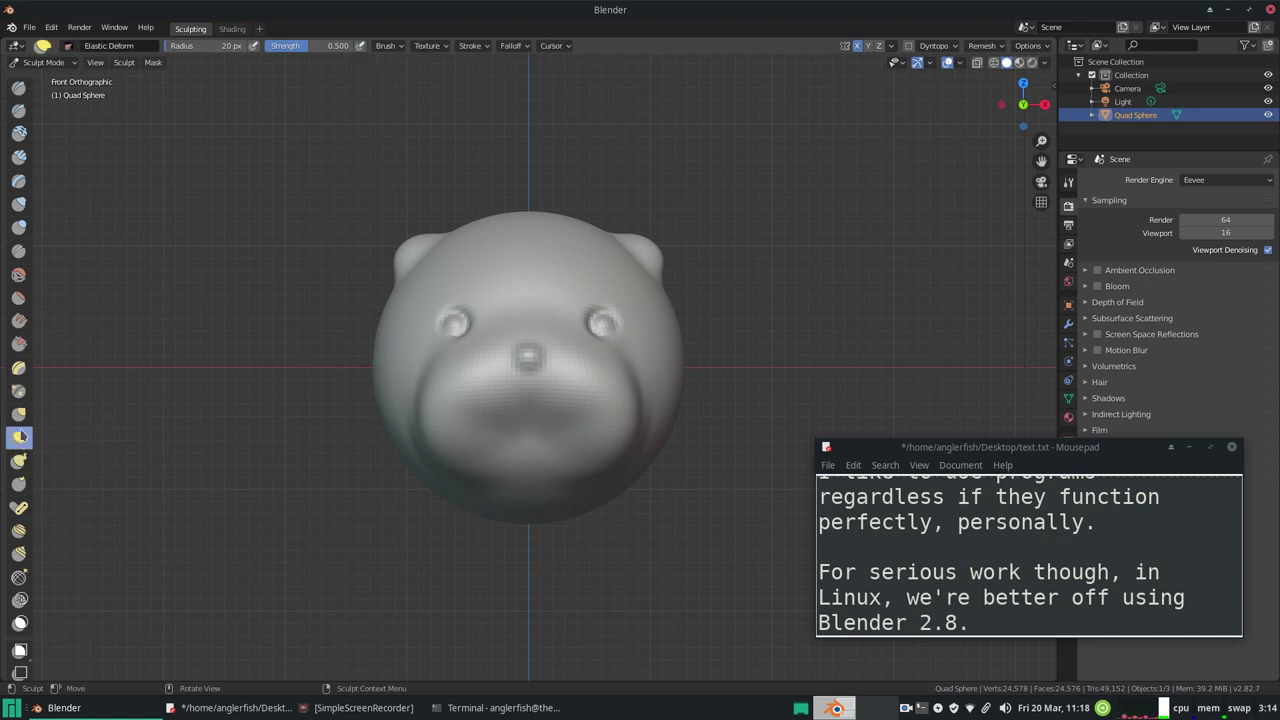
left_click_drag(654, 251, 678, 280)
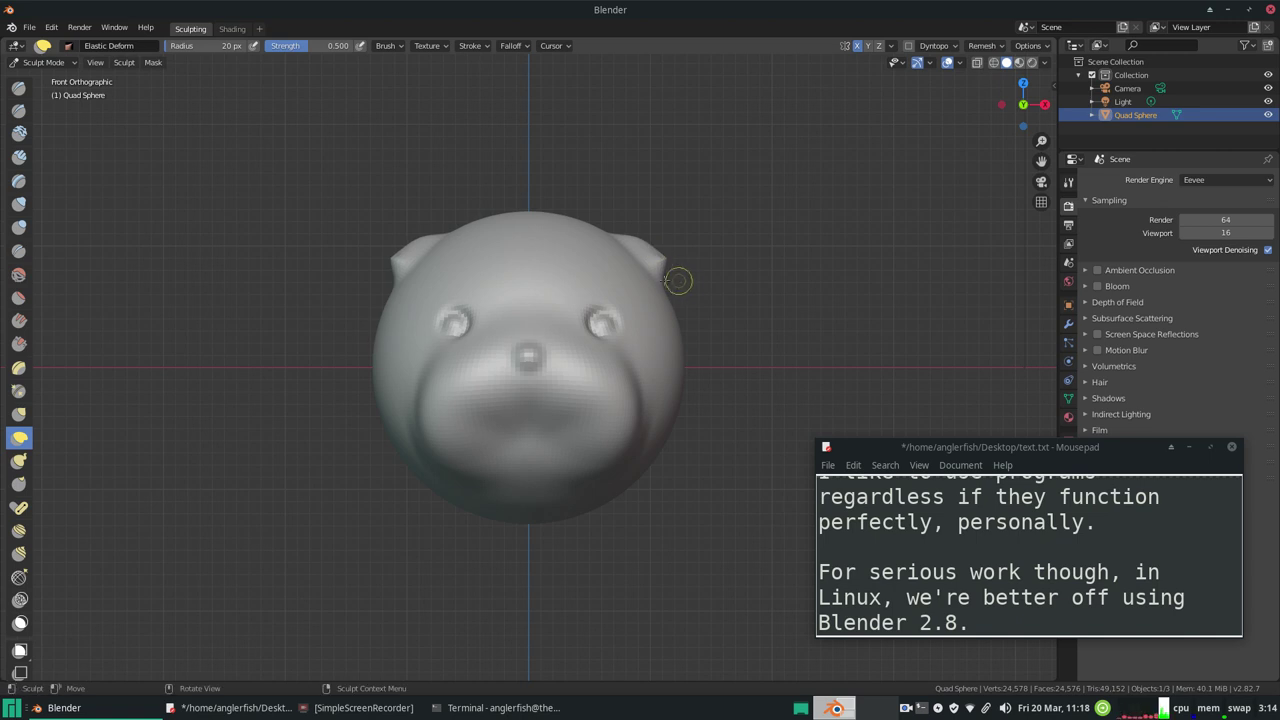
Pull the right ear tip down with Grab and set the brush radius to 50 px
left_click(20, 413)
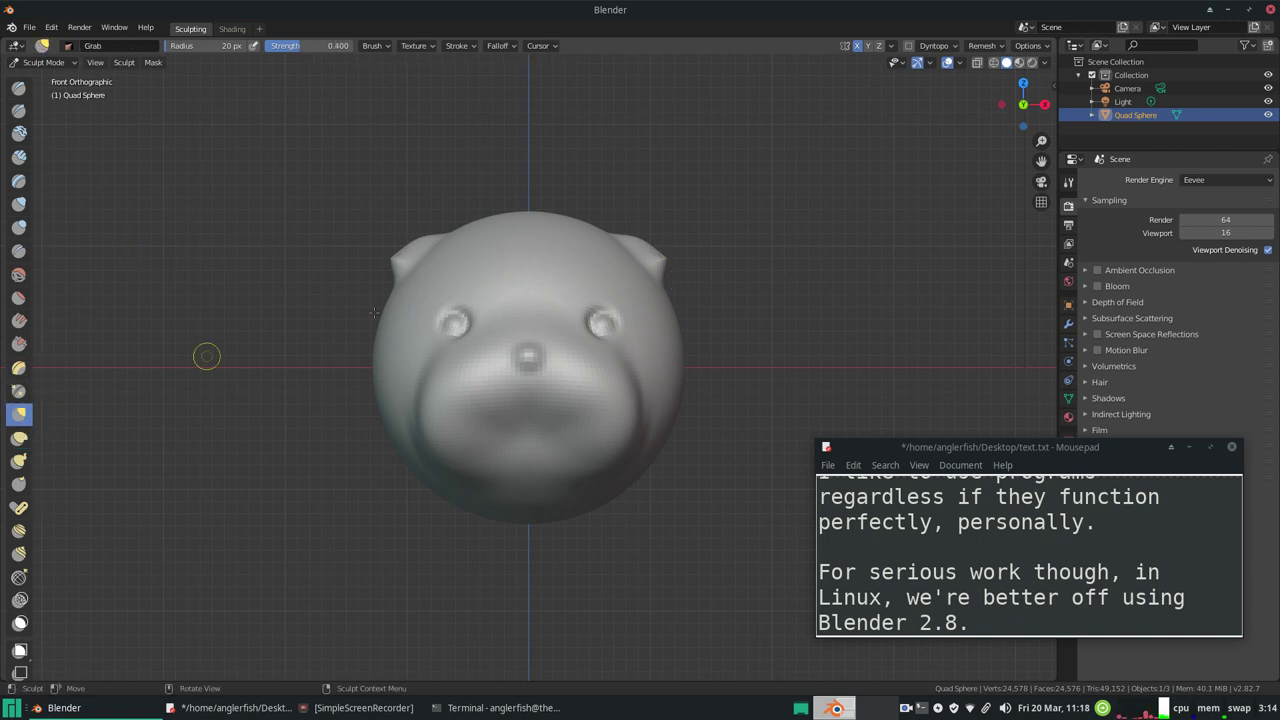
left_click_drag(658, 255, 664, 280)
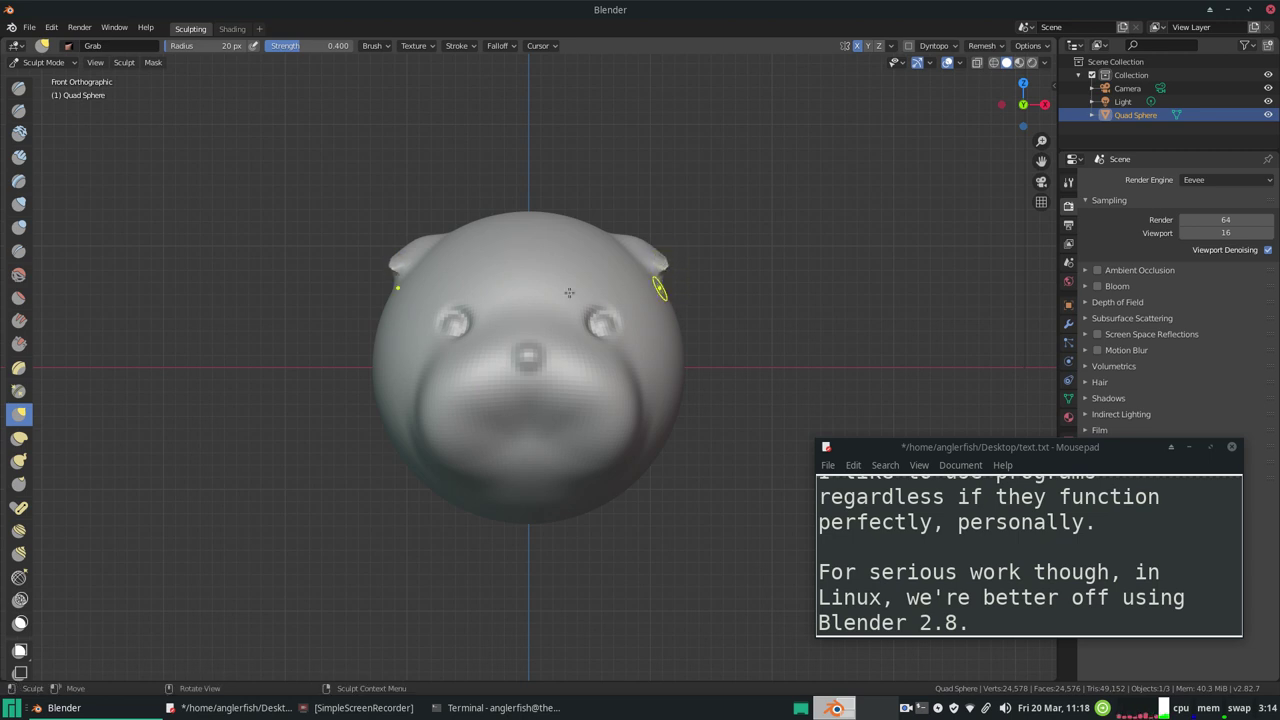
left_click(20, 300)
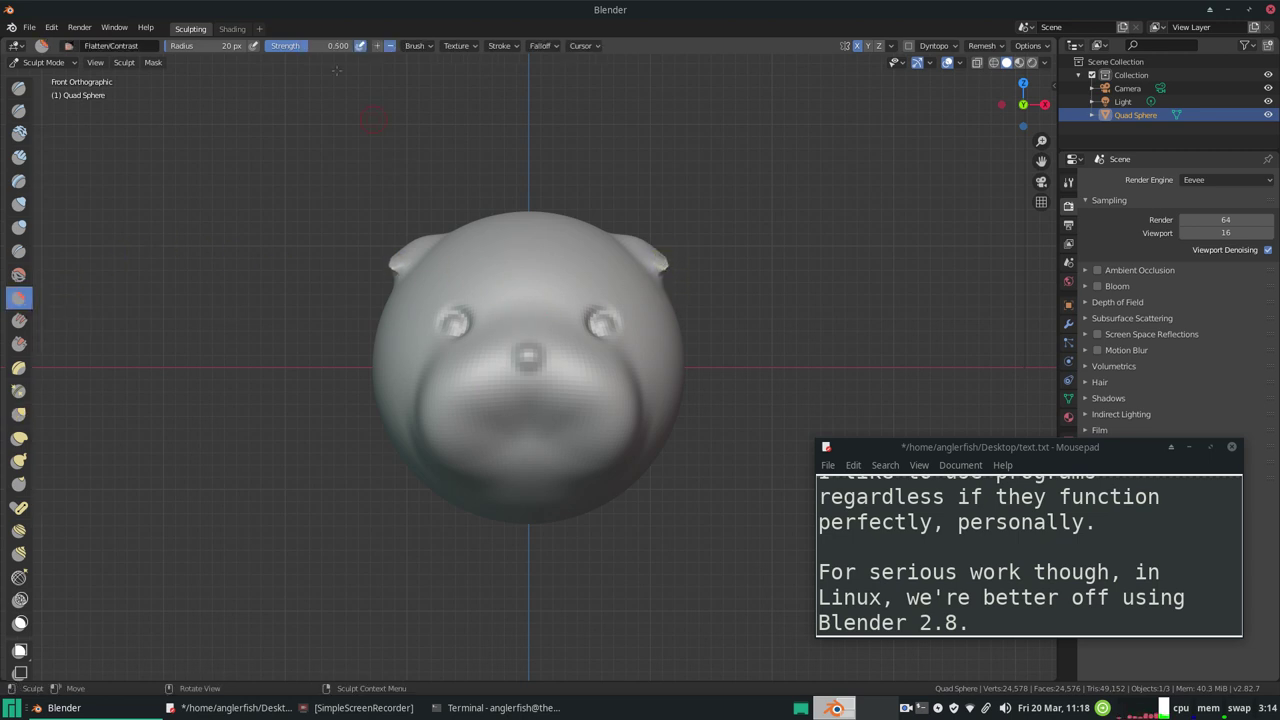
left_click(194, 47)
type("0")
key("Return")
Build up the brow ridge, lower lip and nose with the Blob brush
left_click(18, 229)
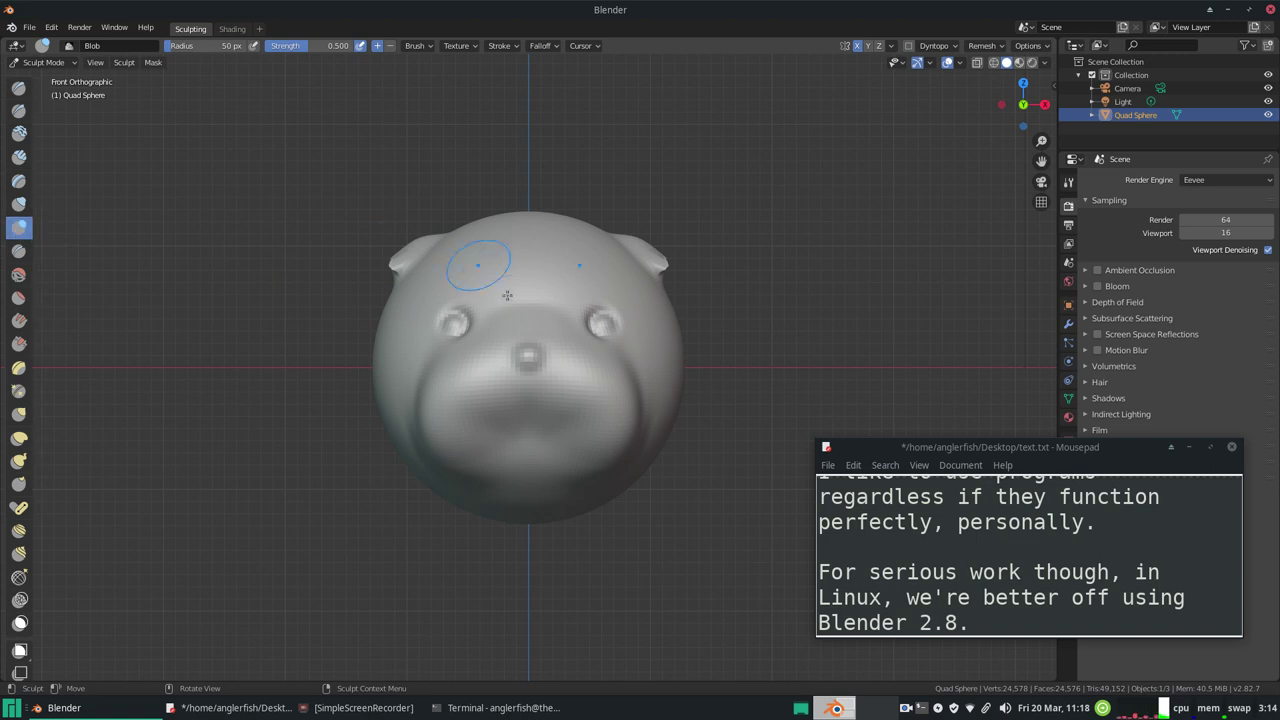
left_click_drag(470, 292, 426, 285)
mouse_move(521, 446)
left_mouse_down()
mouse_move(535, 452)
mouse_move(508, 442)
left_mouse_up()
left_click_drag(529, 356, 528, 357)
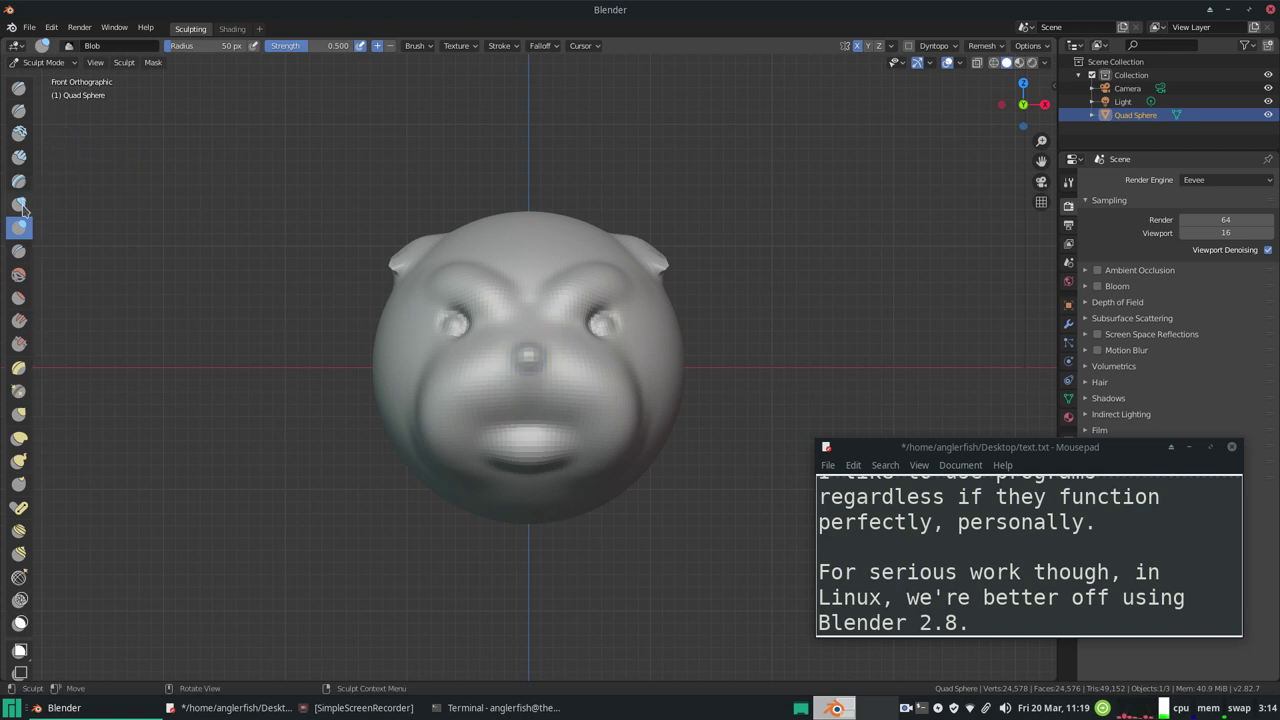
Smooth around the right eye and the head's left outline, then move the notes window up
left_click(21, 280)
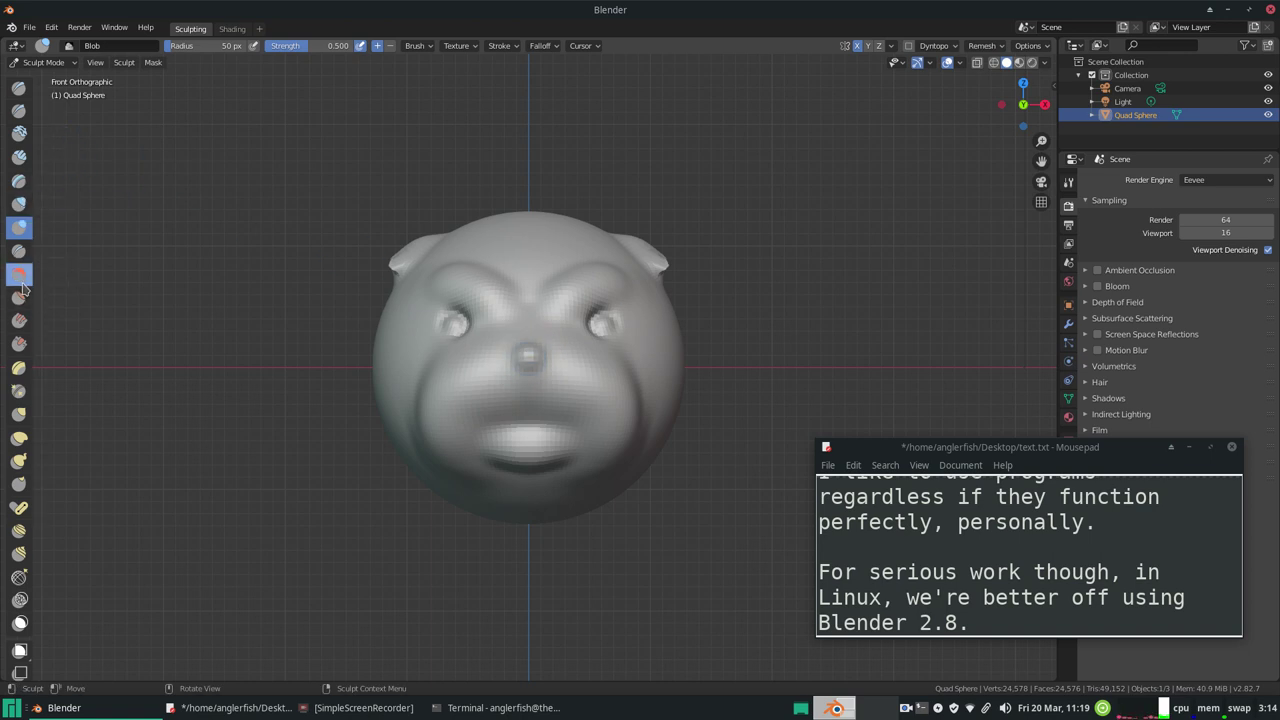
left_click(20, 280)
left_click_drag(611, 317, 635, 473)
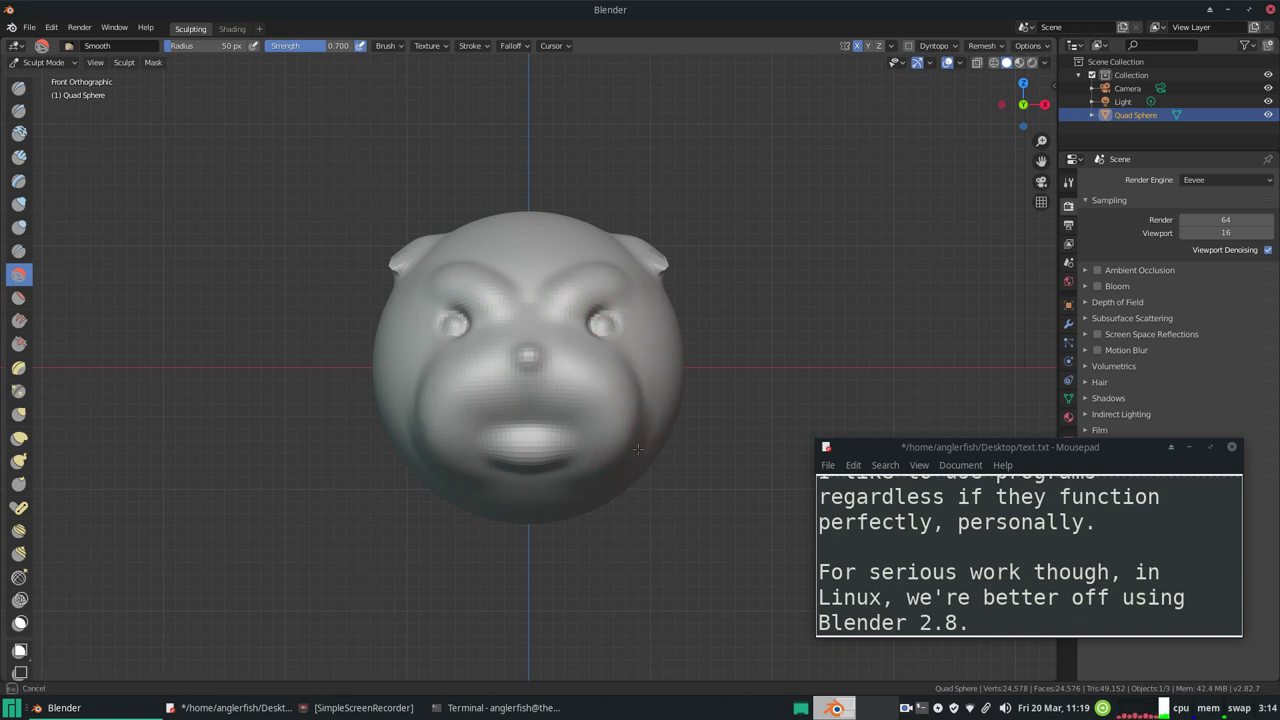
mouse_move(438, 487)
left_mouse_down()
mouse_move(378, 279)
mouse_move(324, 305)
left_mouse_up()
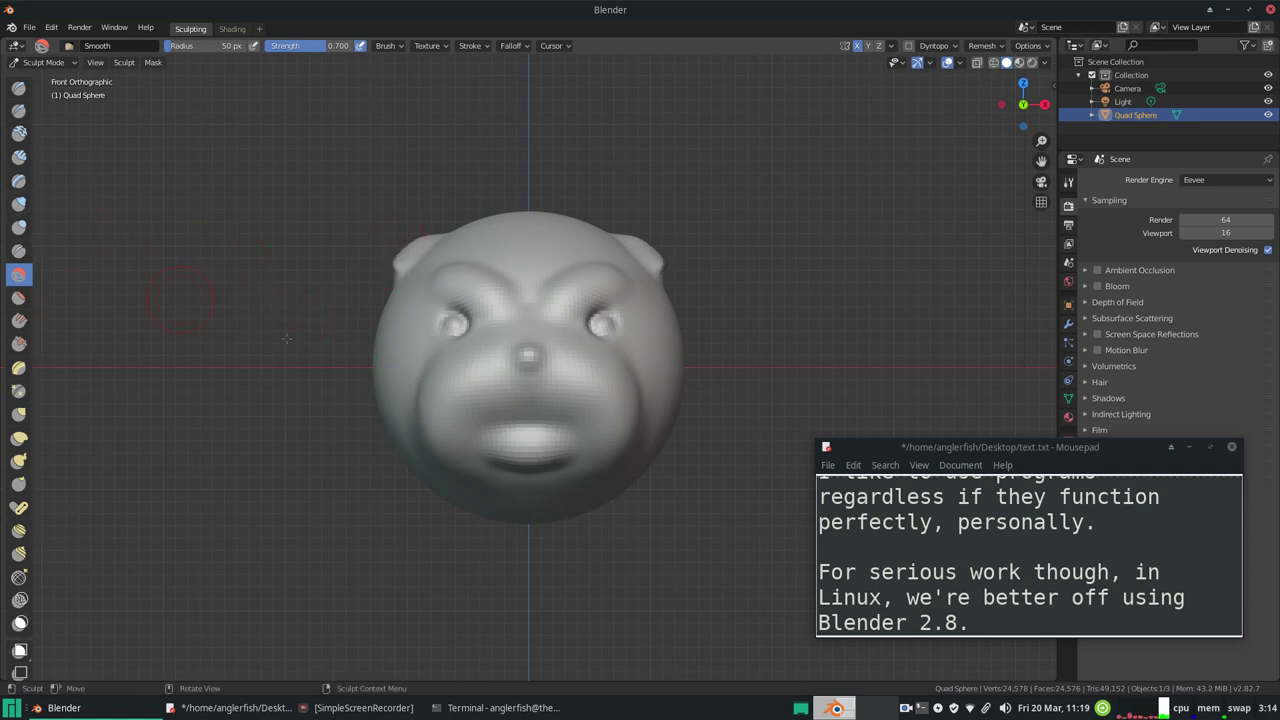
left_click_drag(930, 452, 740, 255)
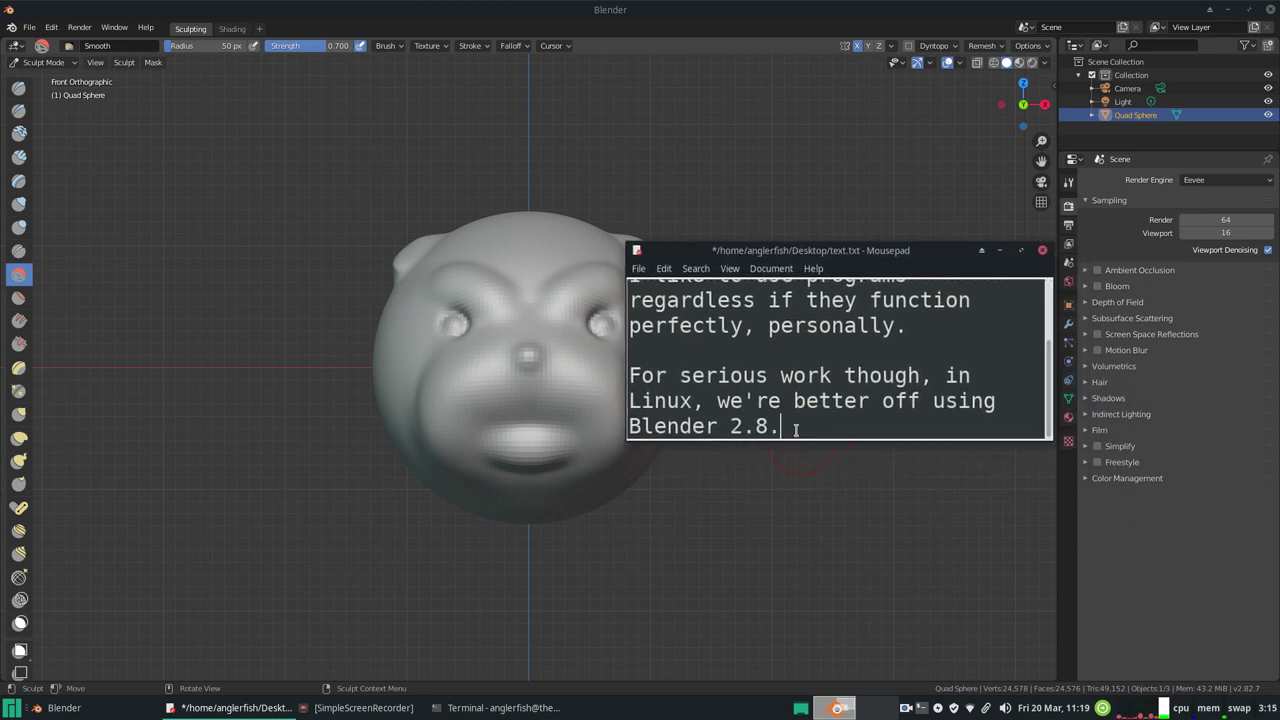
Replace the notes: untweaked use is fast and clear, ZBrush "feels" awkward, Blender doesn't; begin 'All the same'
key("ctrl+a")
key("BackSpace")
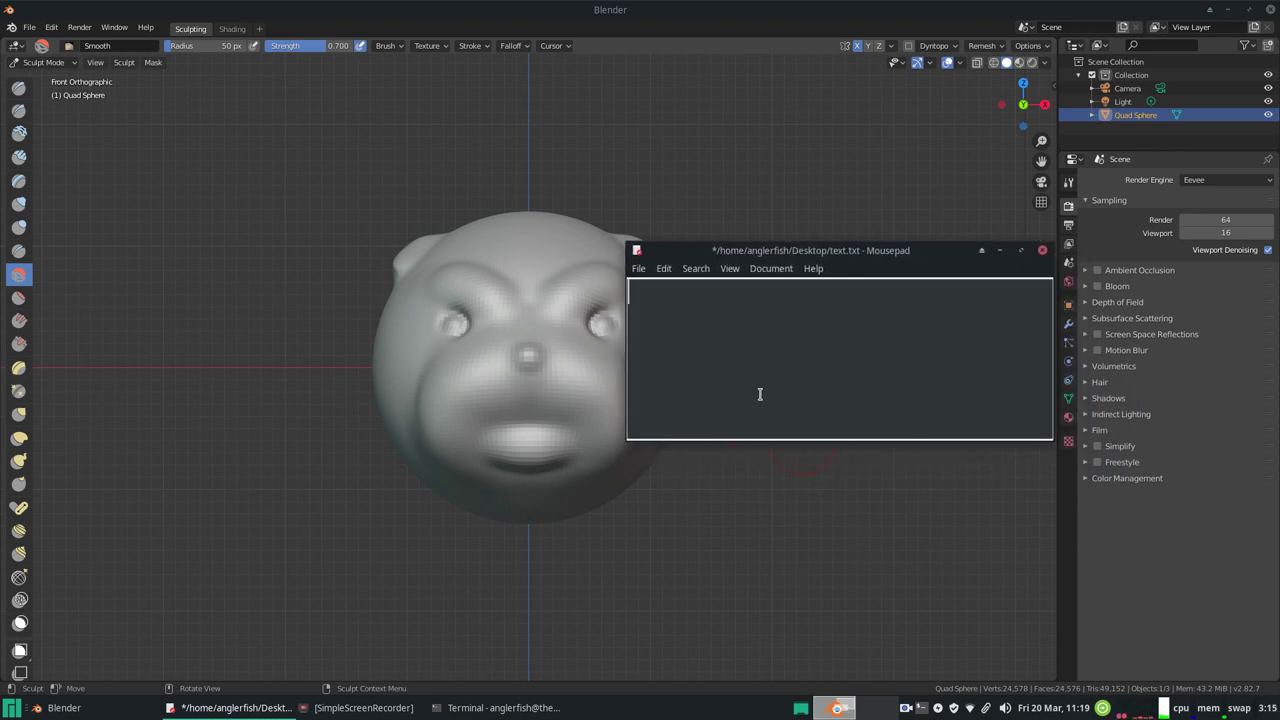
type("Without messing with any settings")
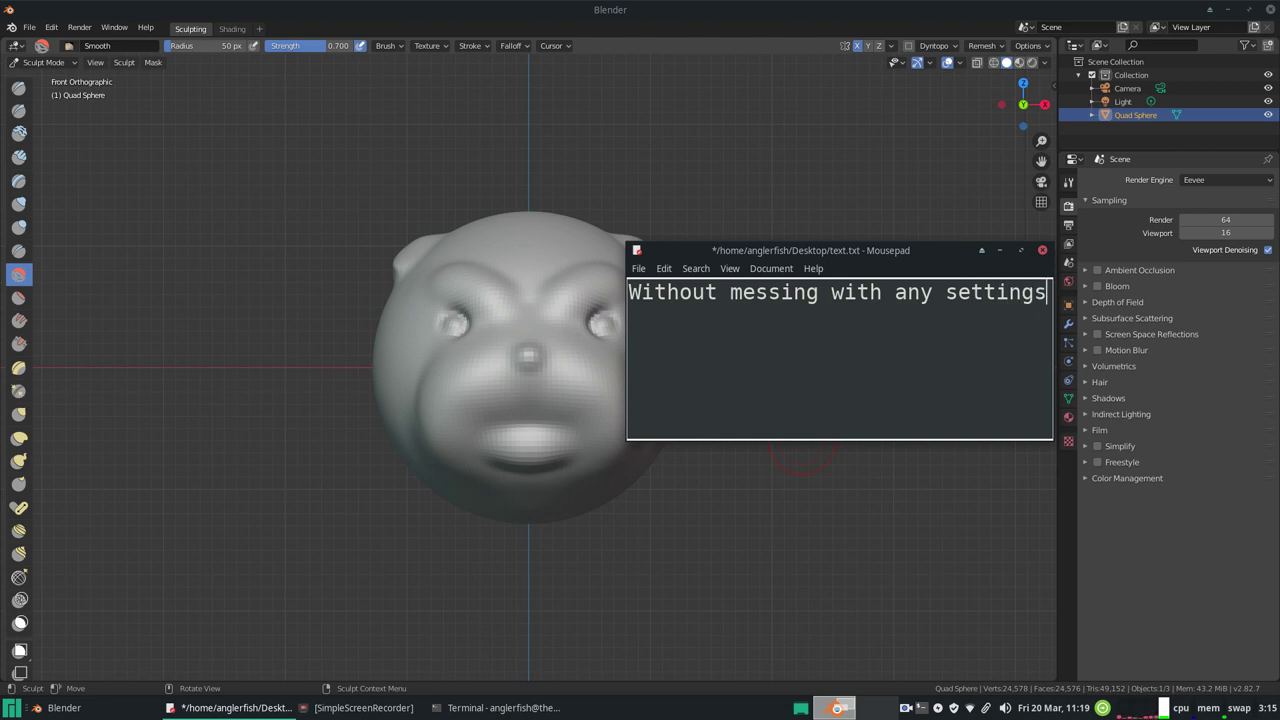
type(" or anything, ")
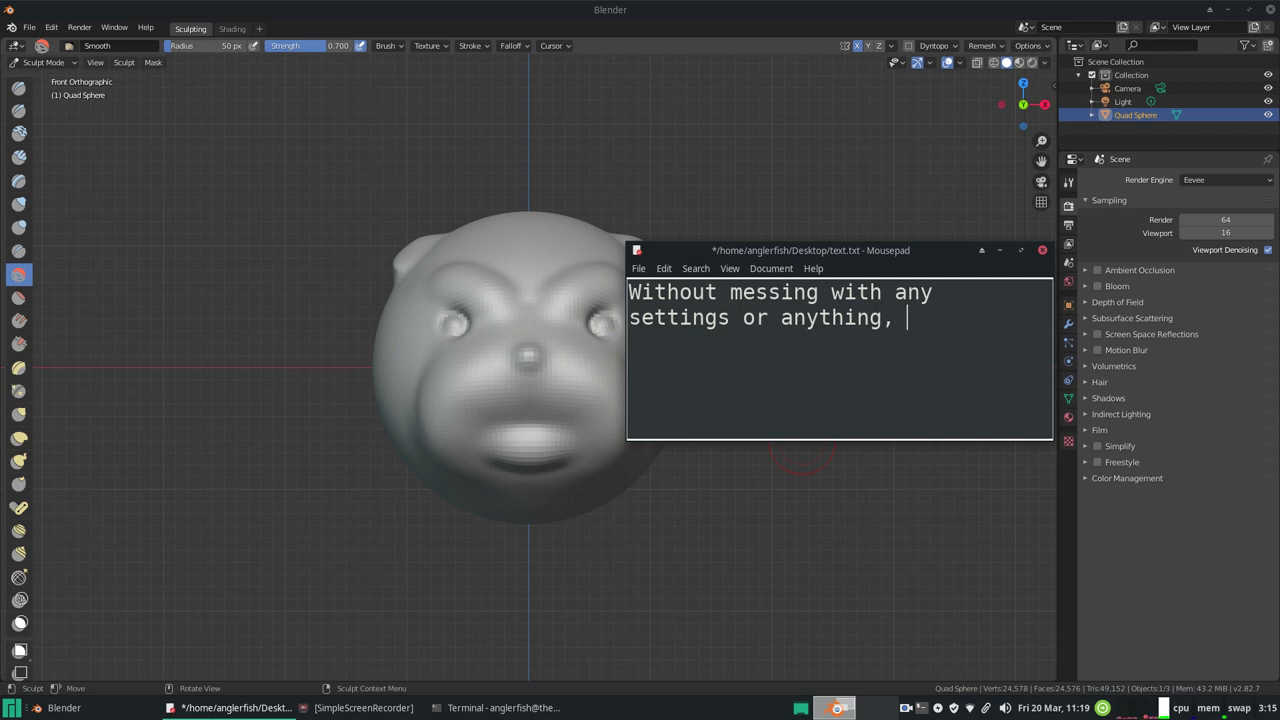
type("just opening up and using it ")
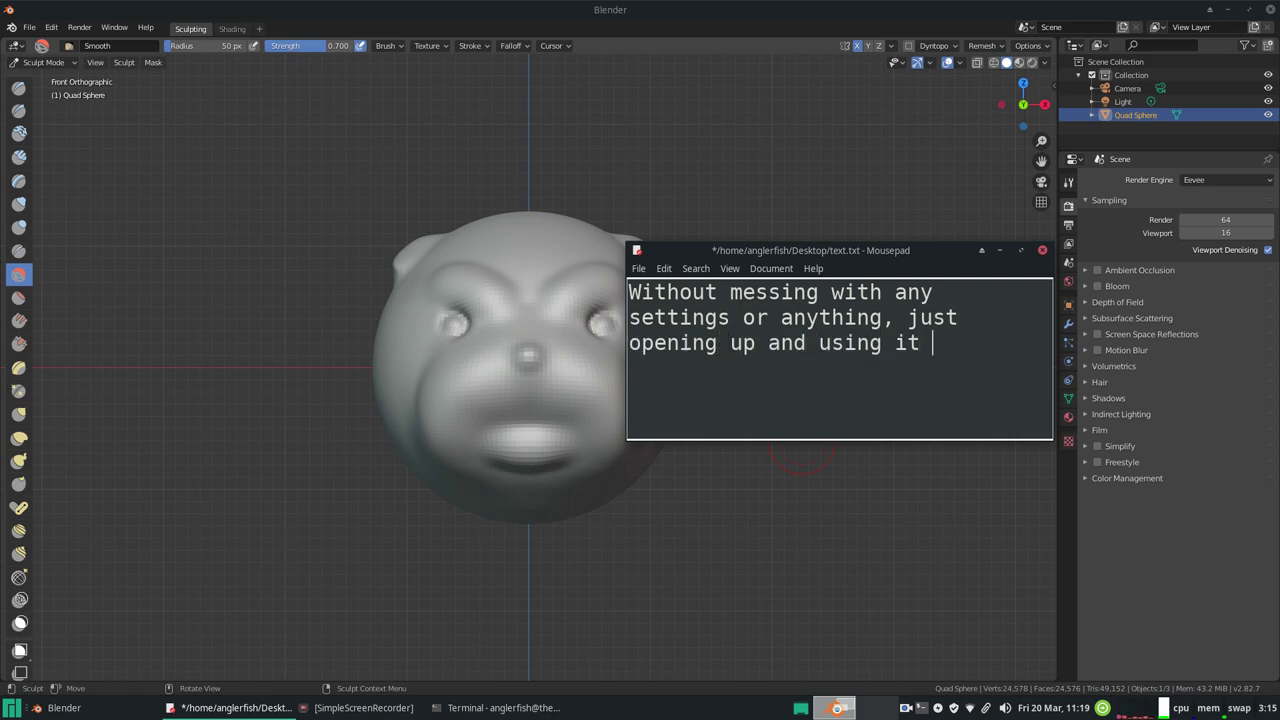
type("is pretty ")
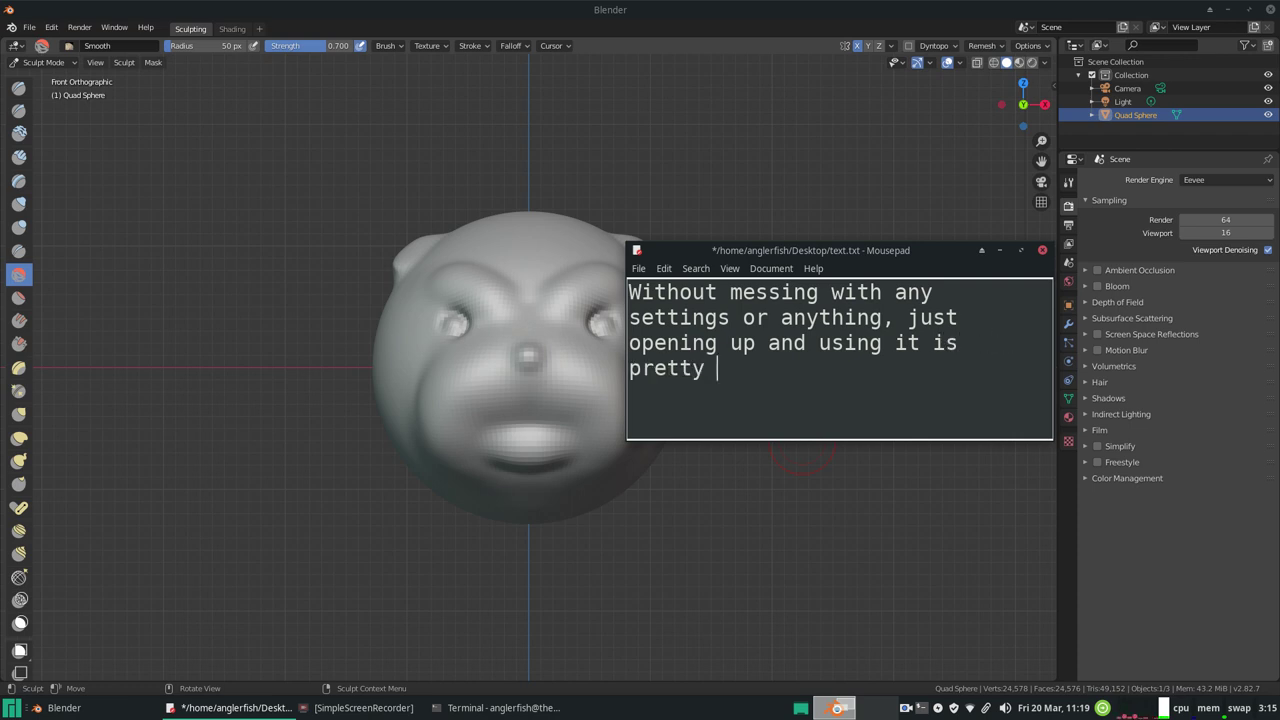
type("fast ")
type("and clear. ")
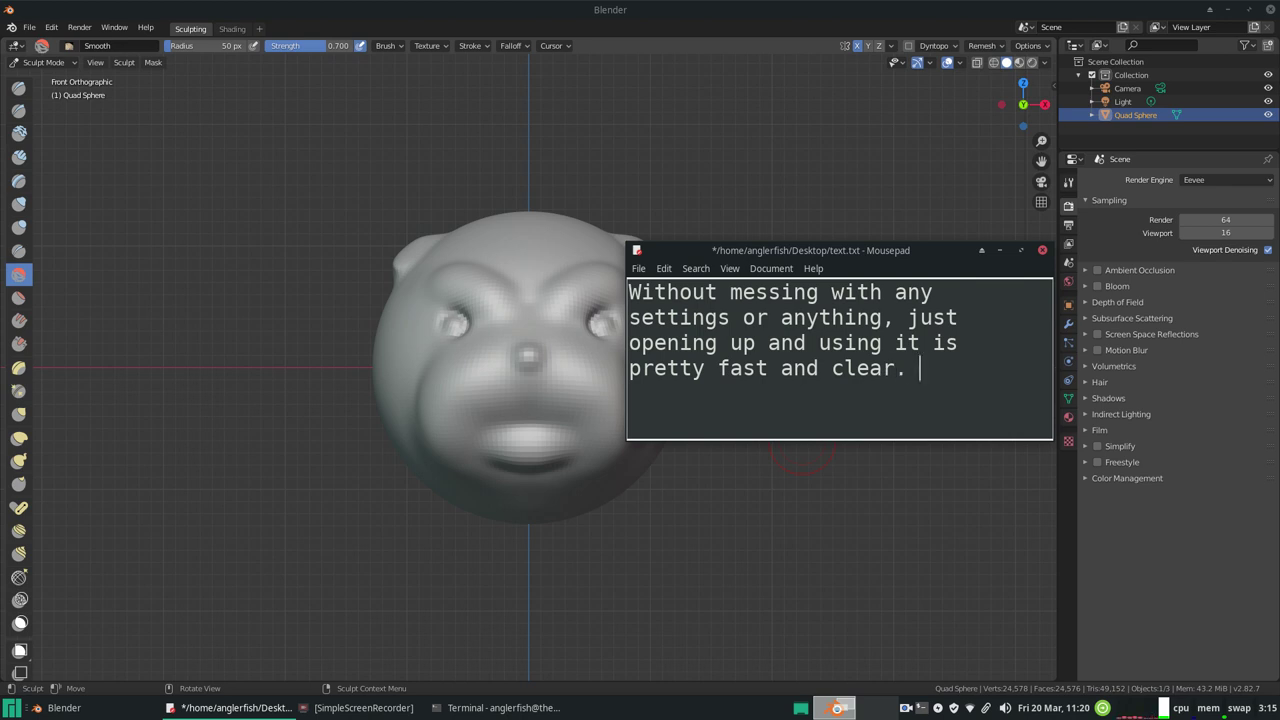
type("ZBrush \"feels")
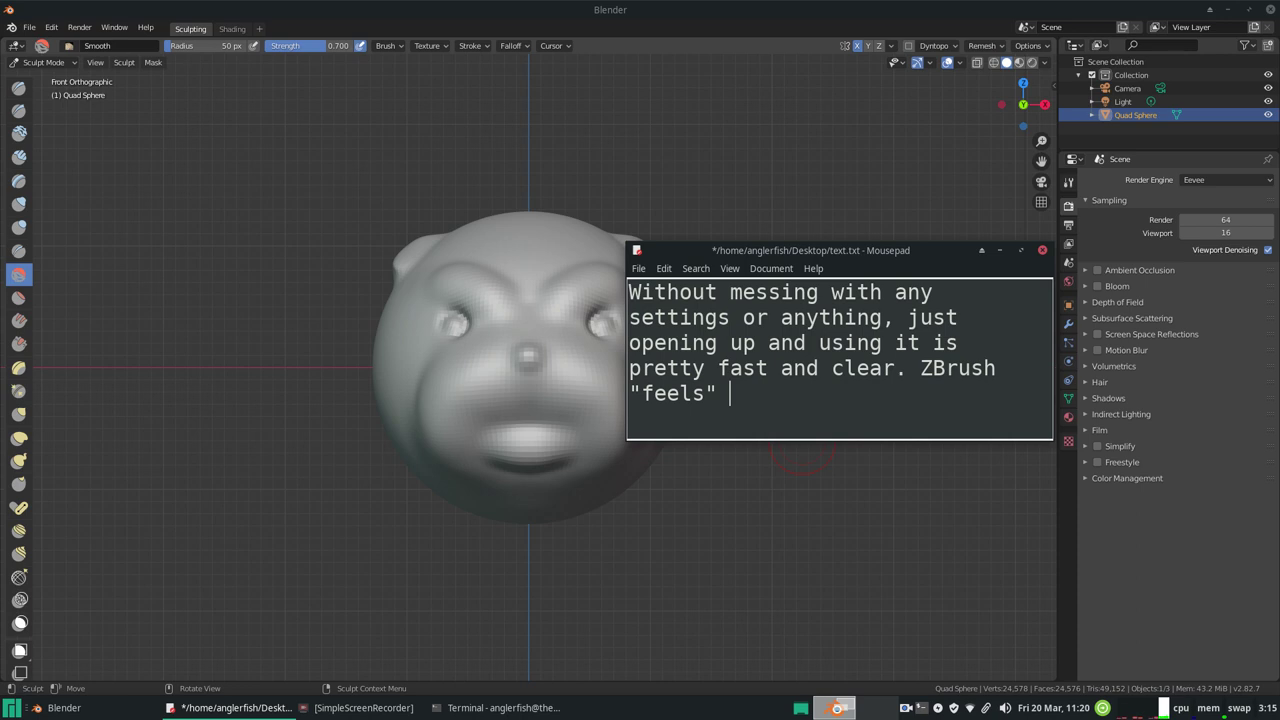
type("awkaw")
key("BackSpace")
type("rd. Blender doesn't.")
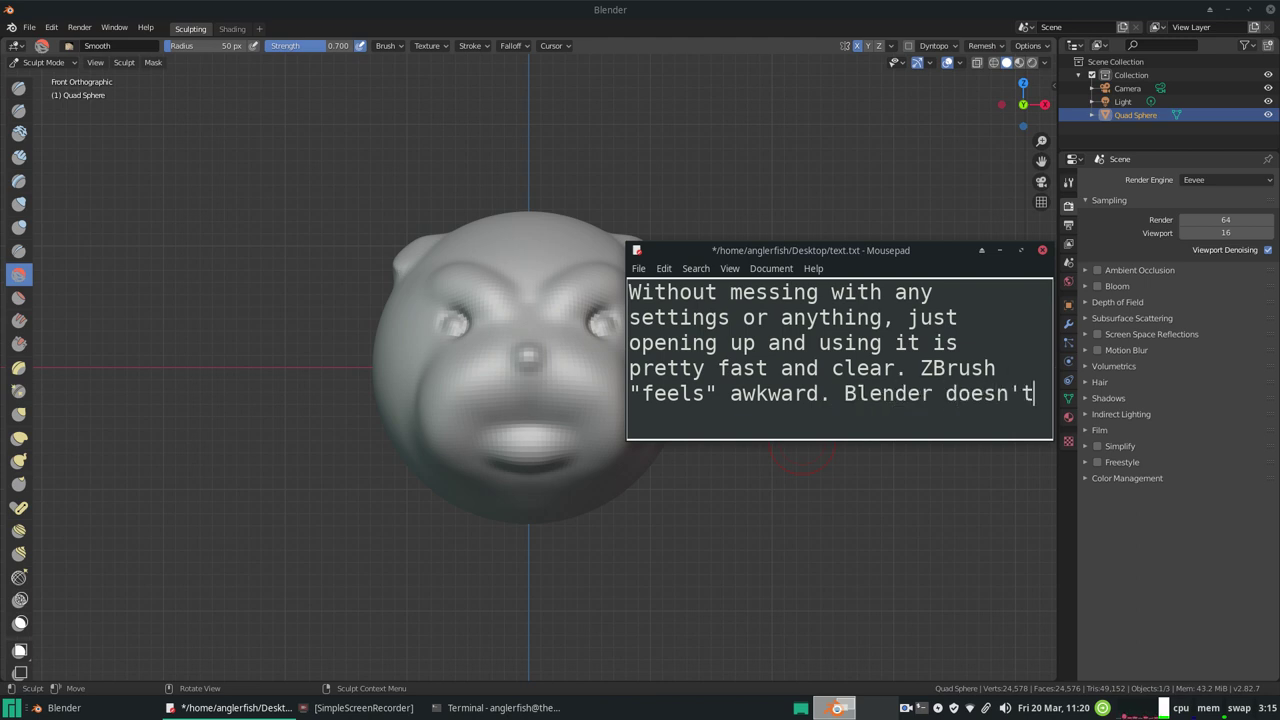
key("Return")
key("Return")
type("All the same,")
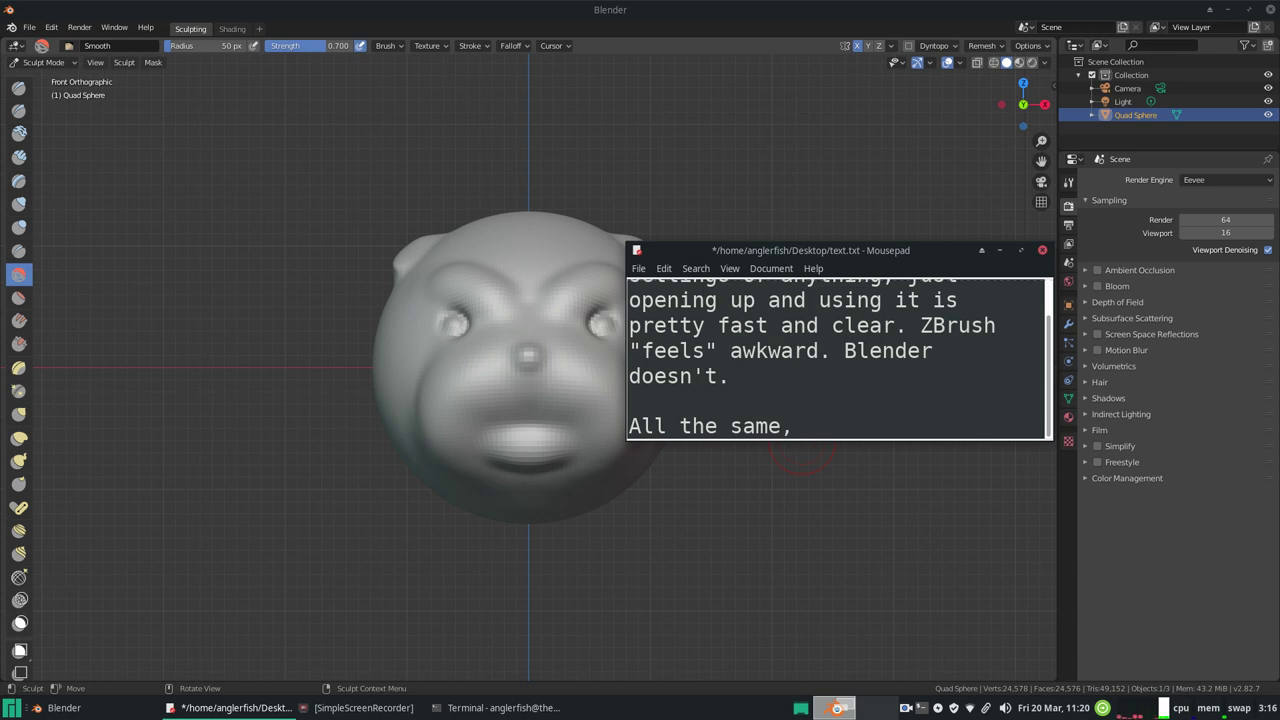
Continue the paragraph with 'you must look into changing the'
type(" you must look into")
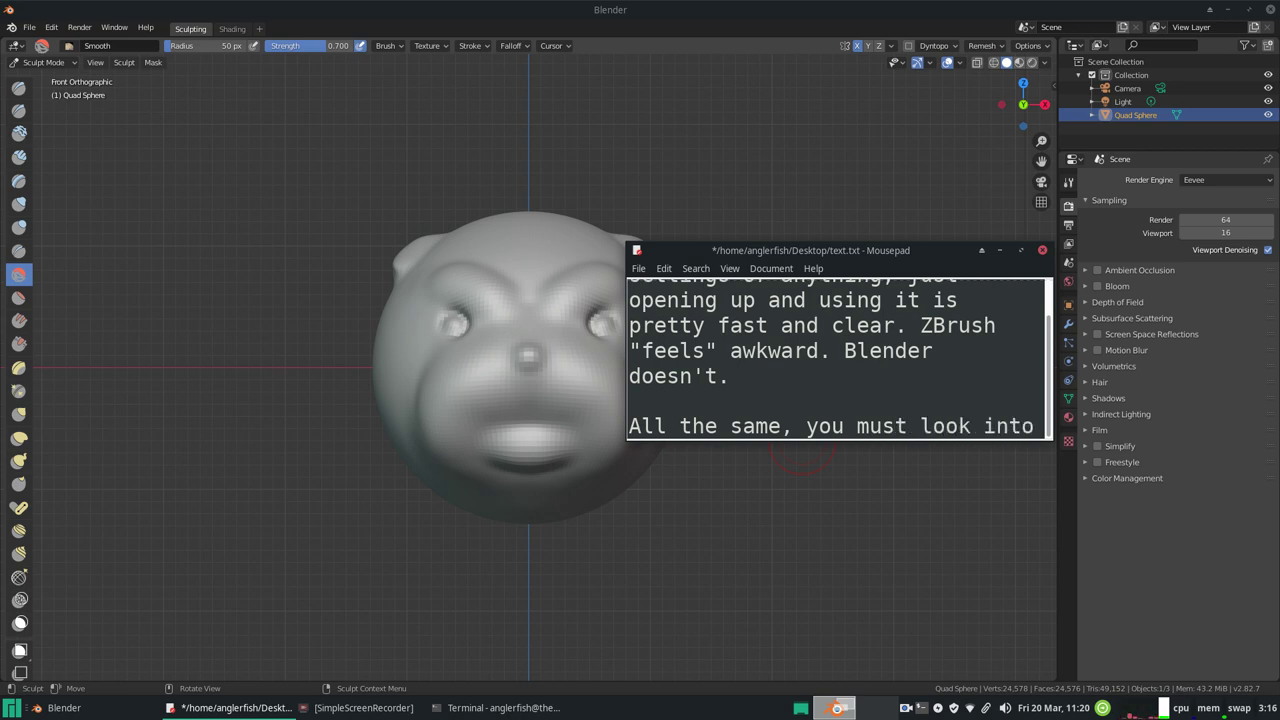
type(" changing ")
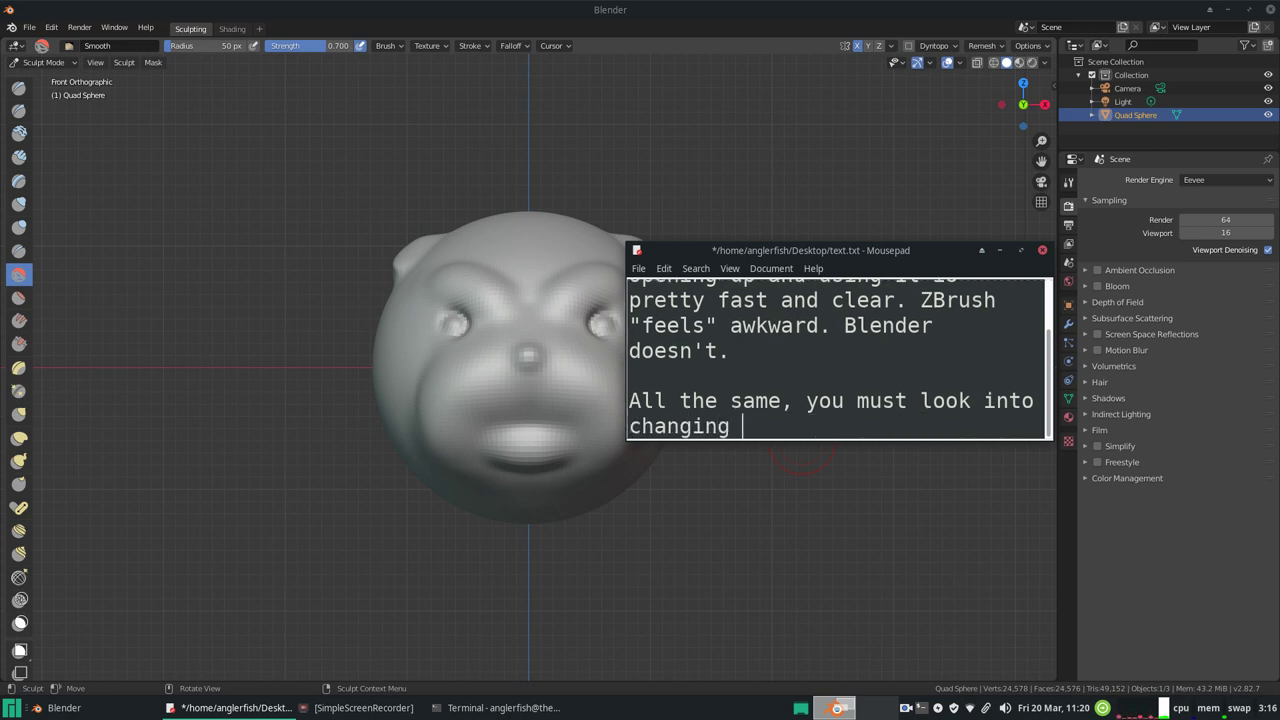
type("the")
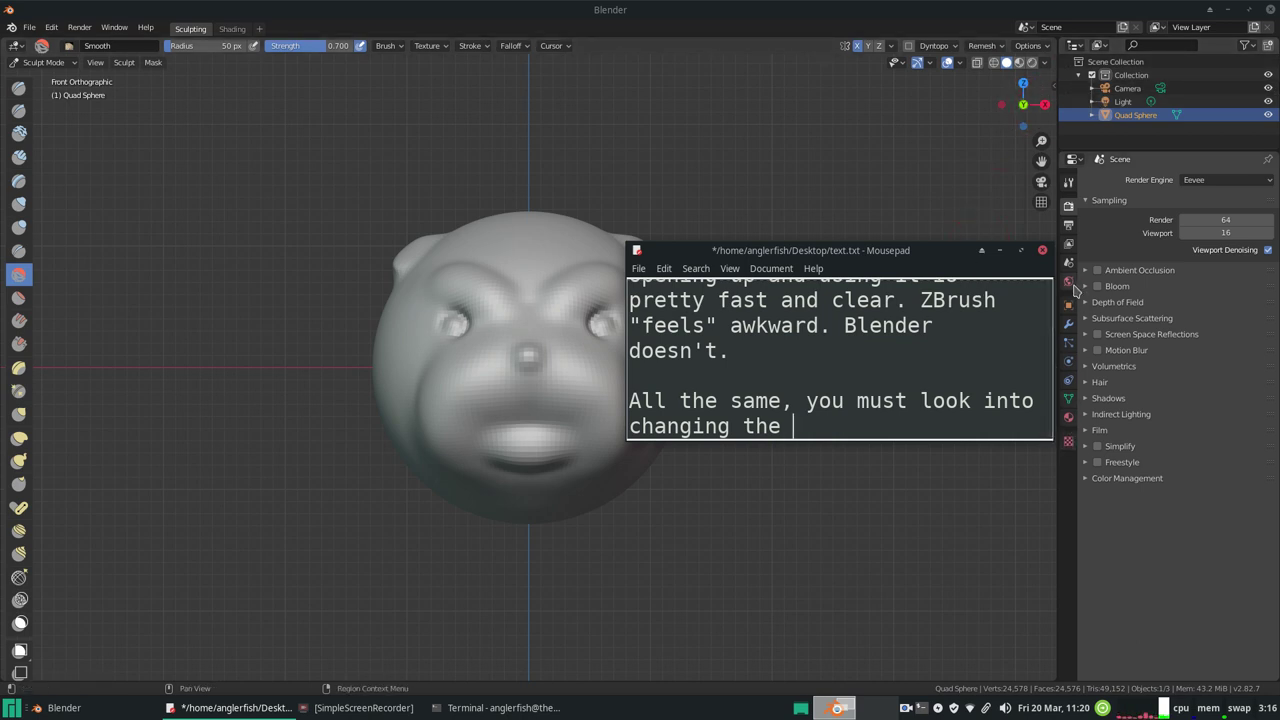
Browse the head's Particles, Constraints, Data, Material and Texture property pages
left_click(1068, 324)
left_click(1068, 343)
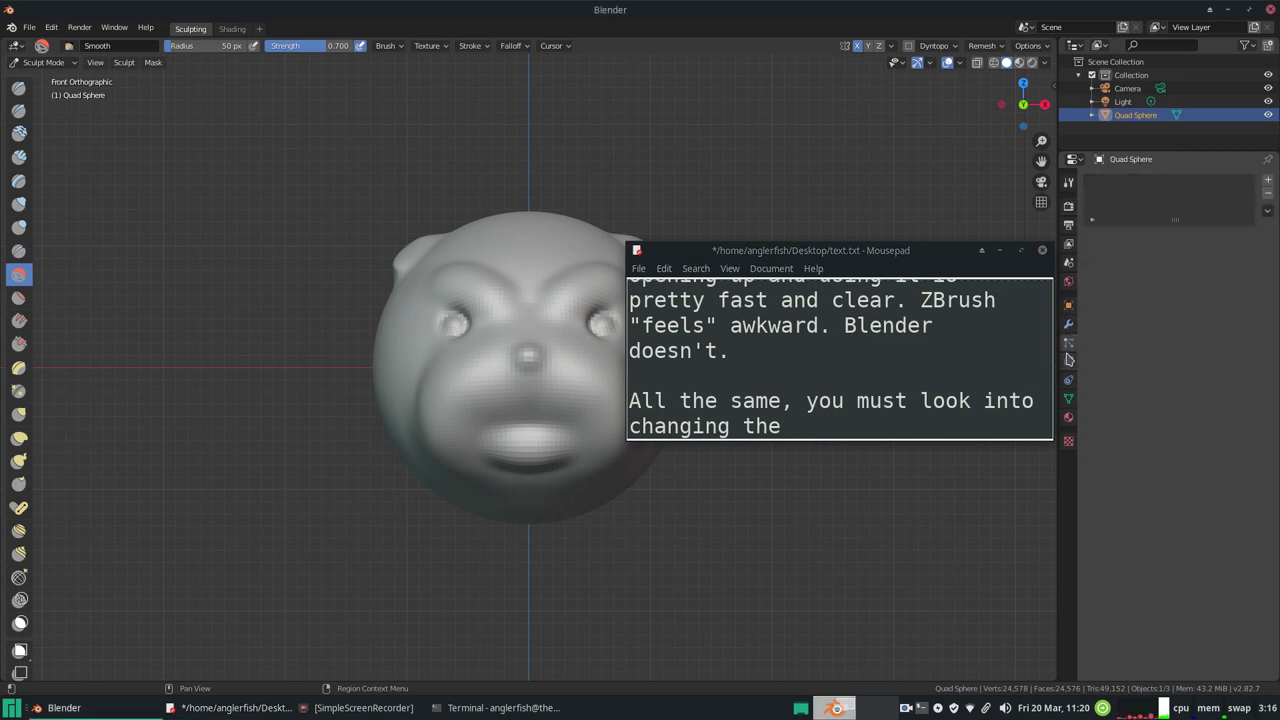
left_click(1068, 360)
left_click(1068, 381)
left_click(1068, 360)
left_click(1068, 381)
left_click(1068, 398)
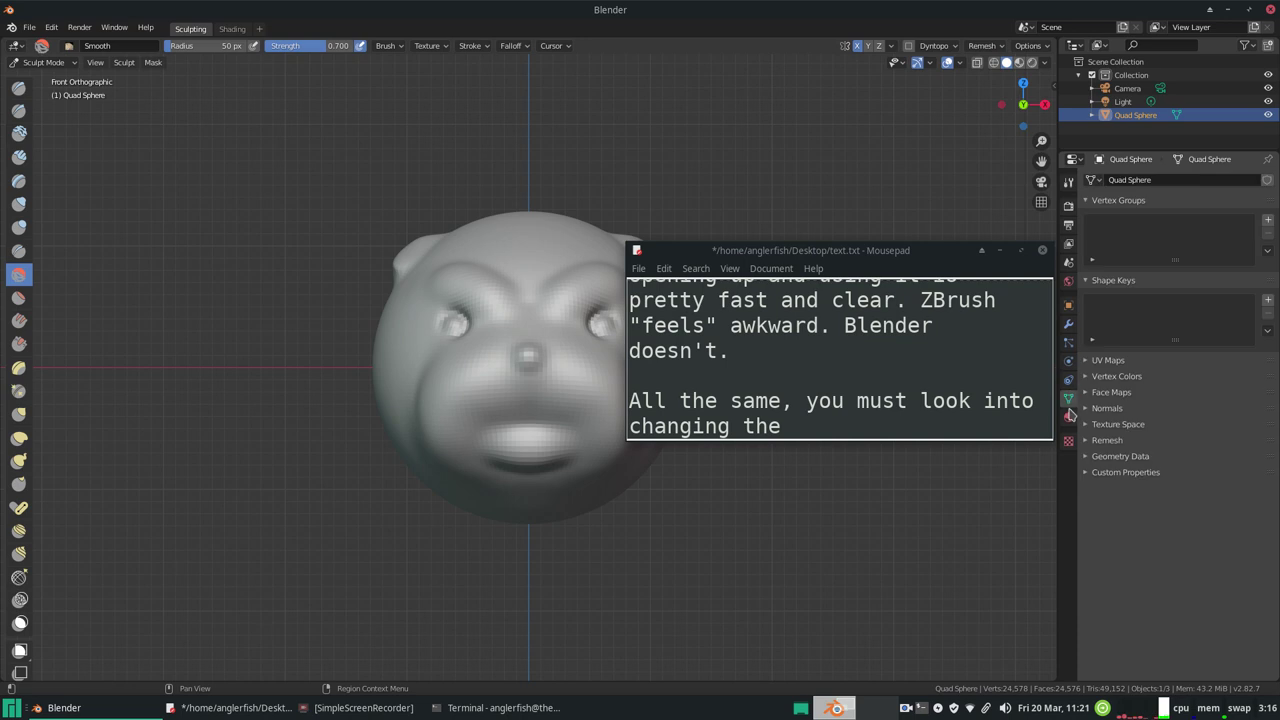
left_click(1068, 417)
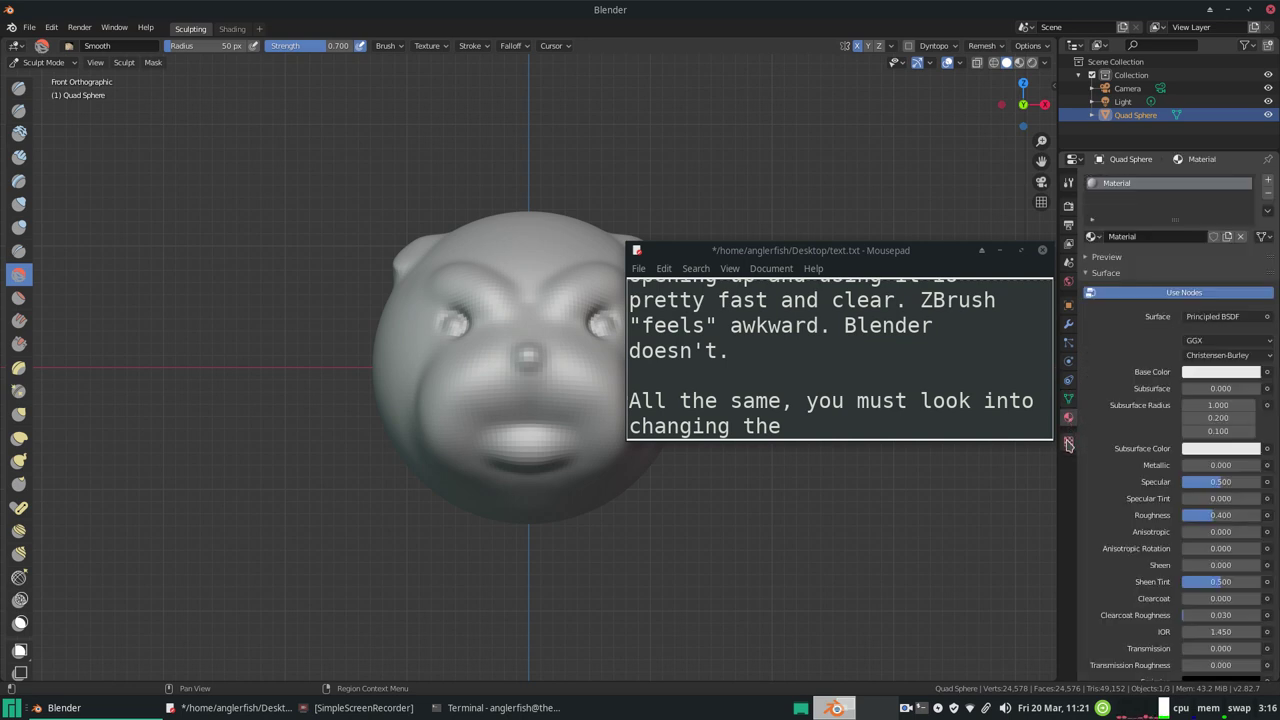
left_click(1068, 441)
left_click(1068, 417)
Check the Scene, World, View Layer, Output and Render pages, ending on the Smooth brush's Active Tool settings
left_click(1069, 264)
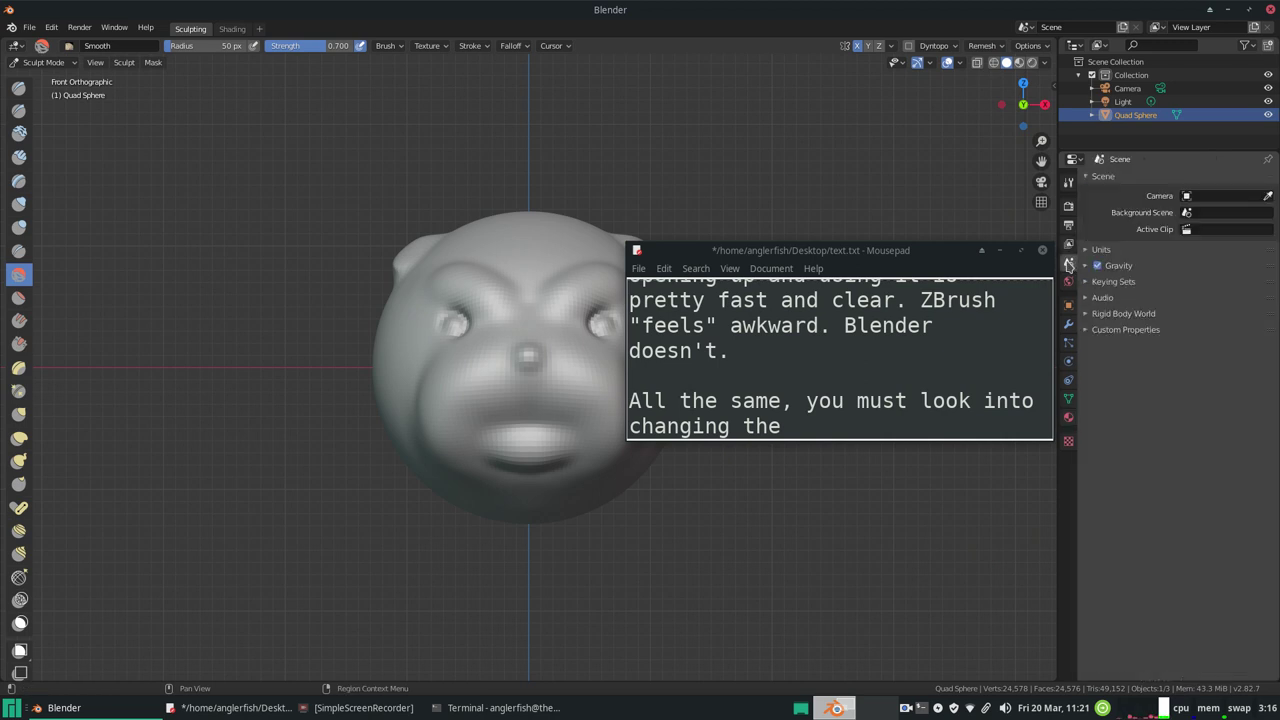
left_click(1069, 283)
left_click(1069, 263)
left_click(1069, 244)
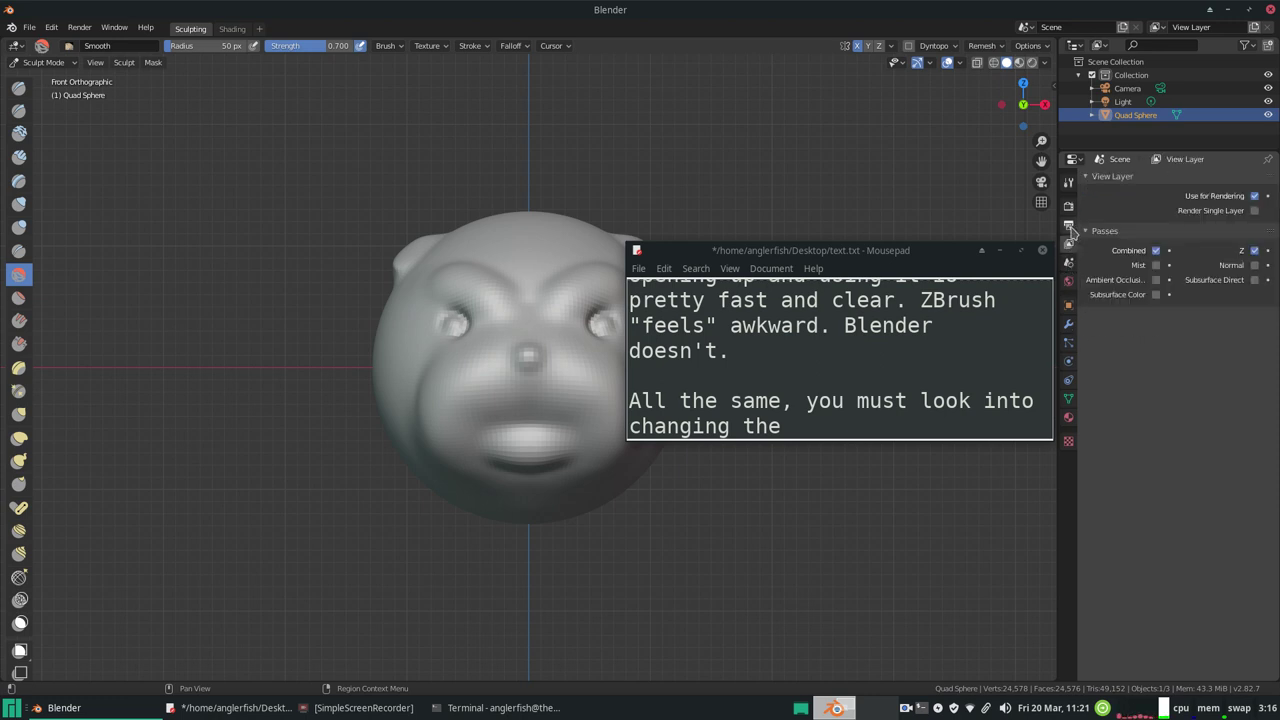
left_click(1068, 228)
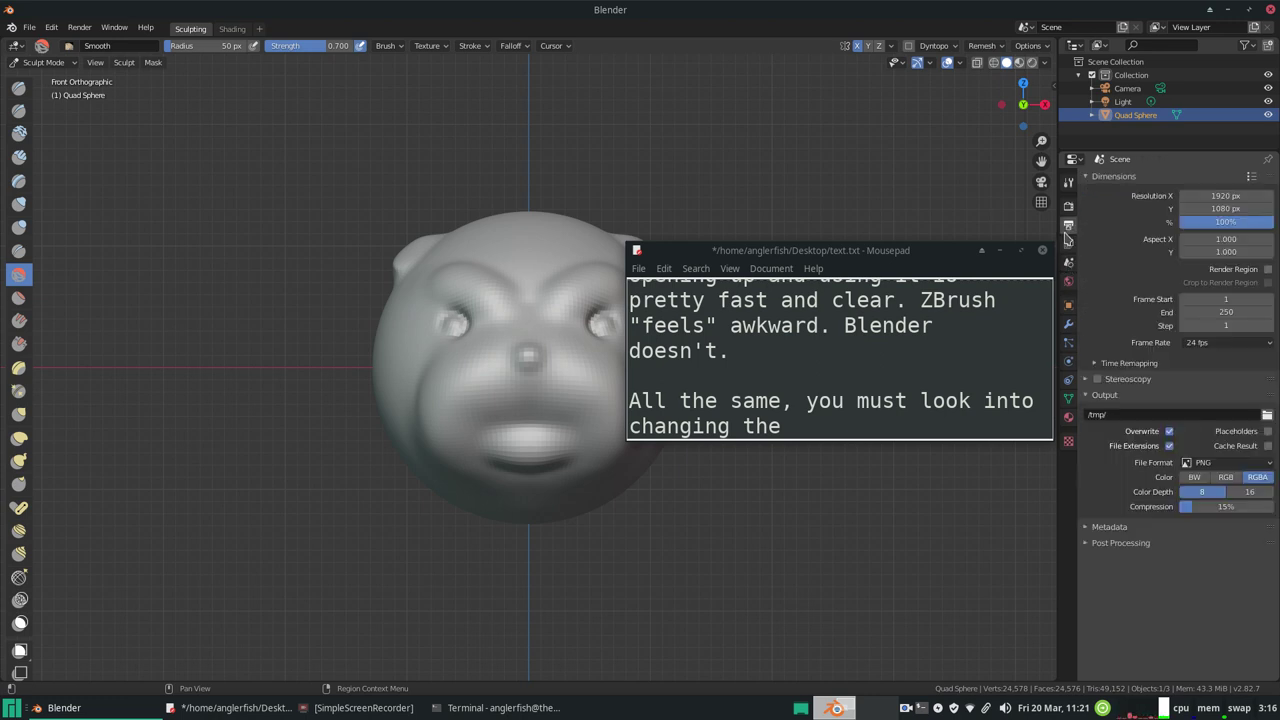
left_click(1068, 207)
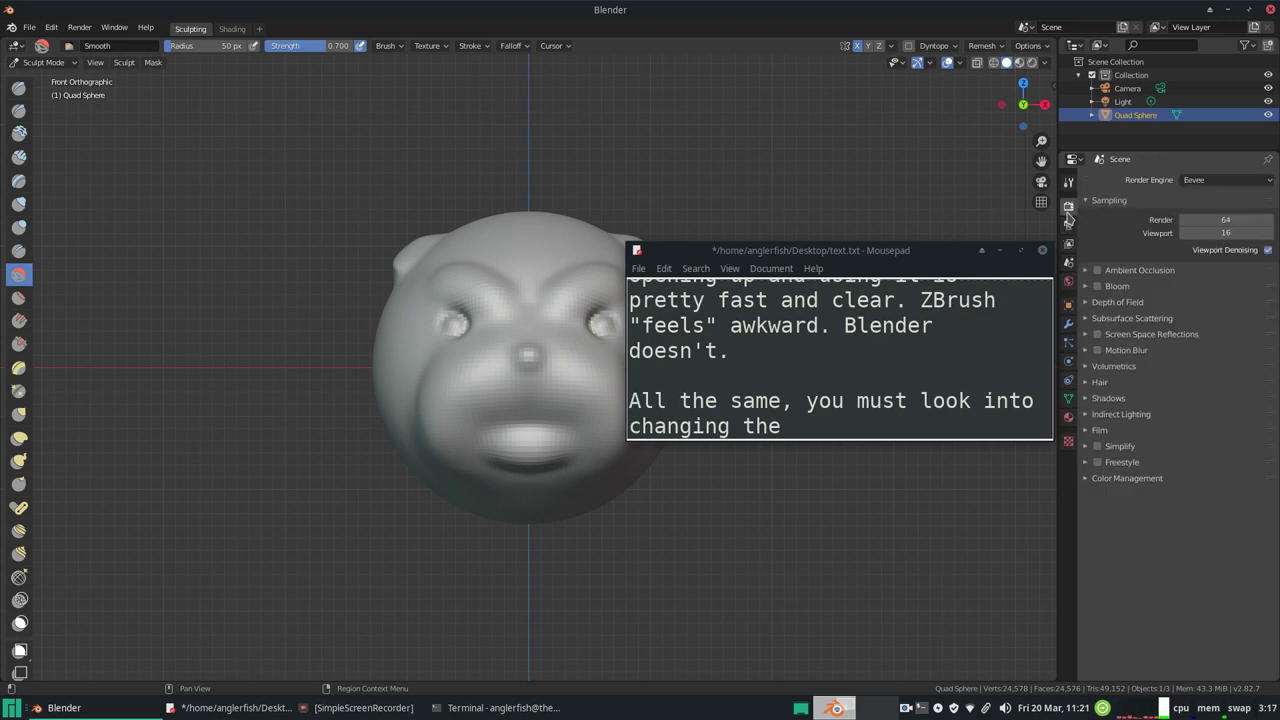
left_click(1068, 186)
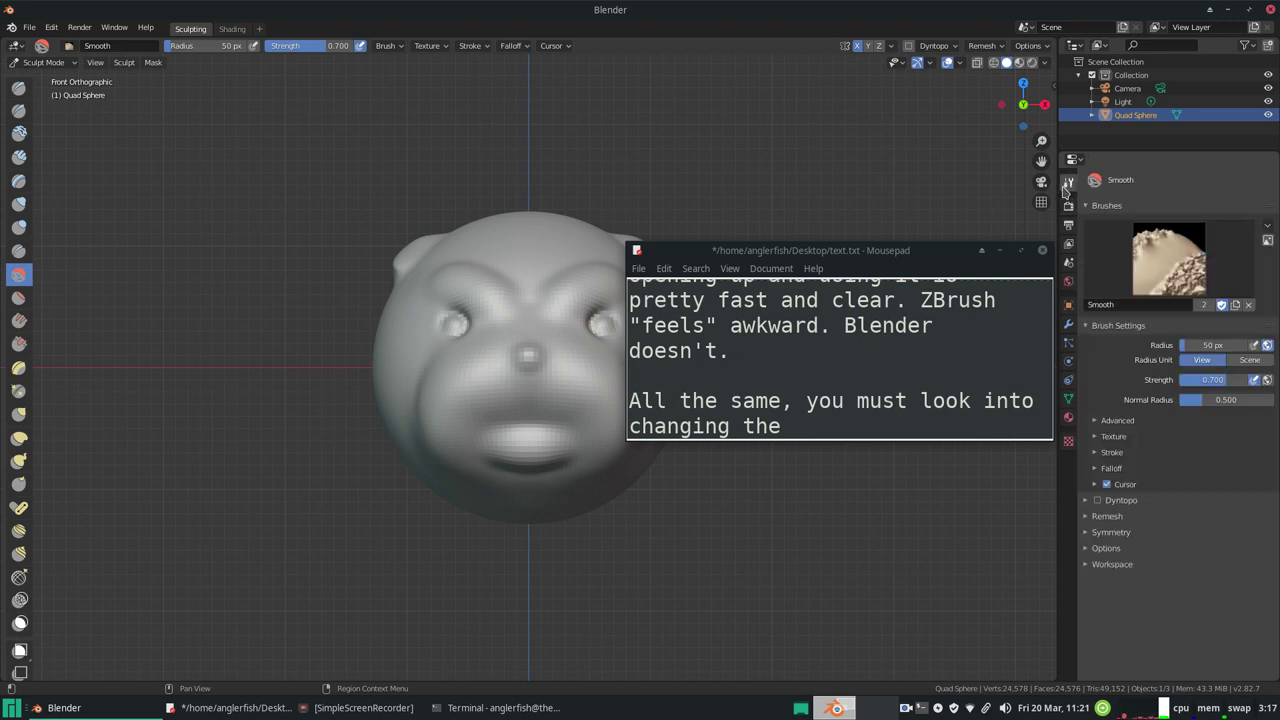
Remesh the head at the default voxel size and at 0.025 m, then undo it
left_click(1098, 516)
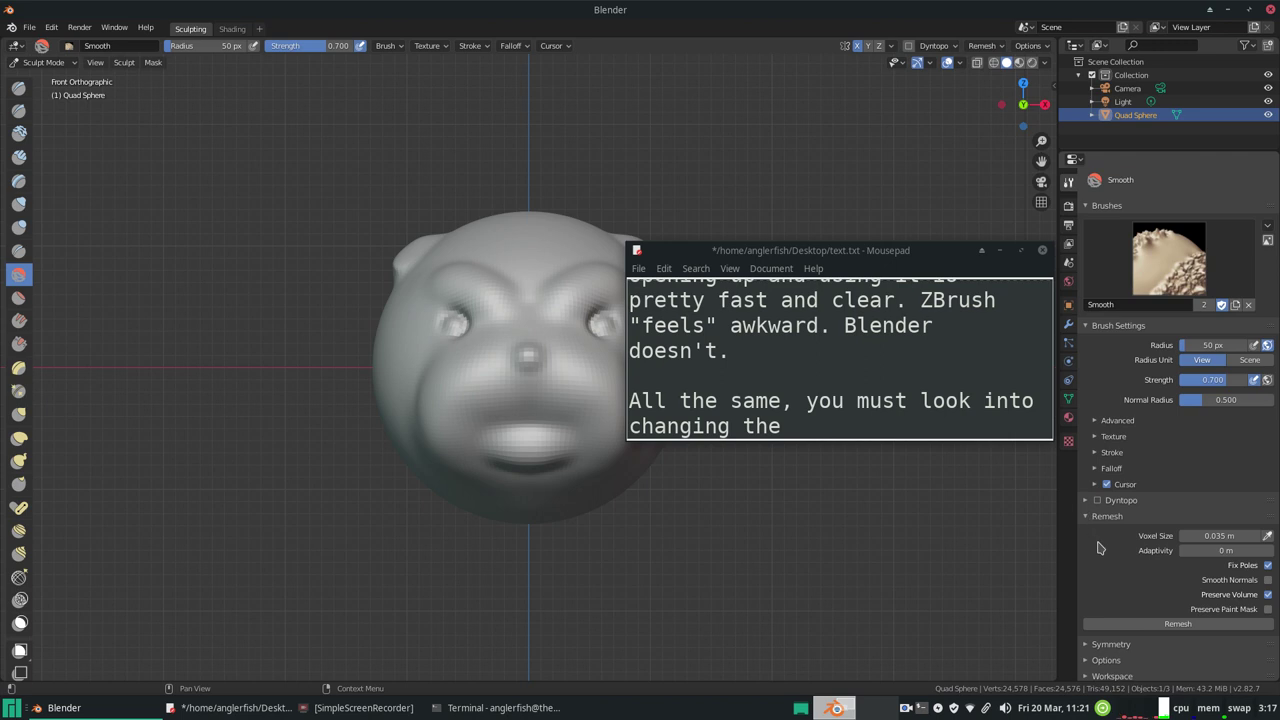
left_click(1149, 625)
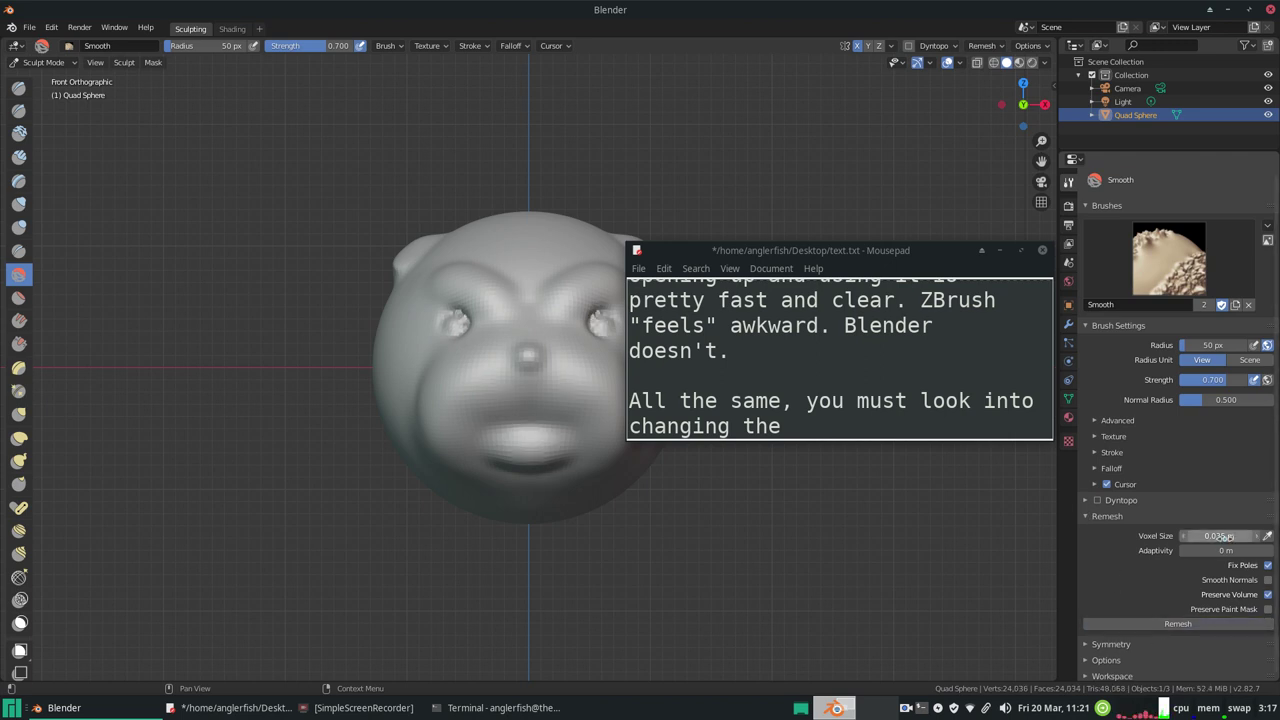
left_click(1183, 536)
left_click(1183, 536)
left_click(1183, 536)
left_click(1183, 536)
left_click(1183, 537)
left_click(1183, 538)
left_click(1184, 540)
left_click(1184, 541)
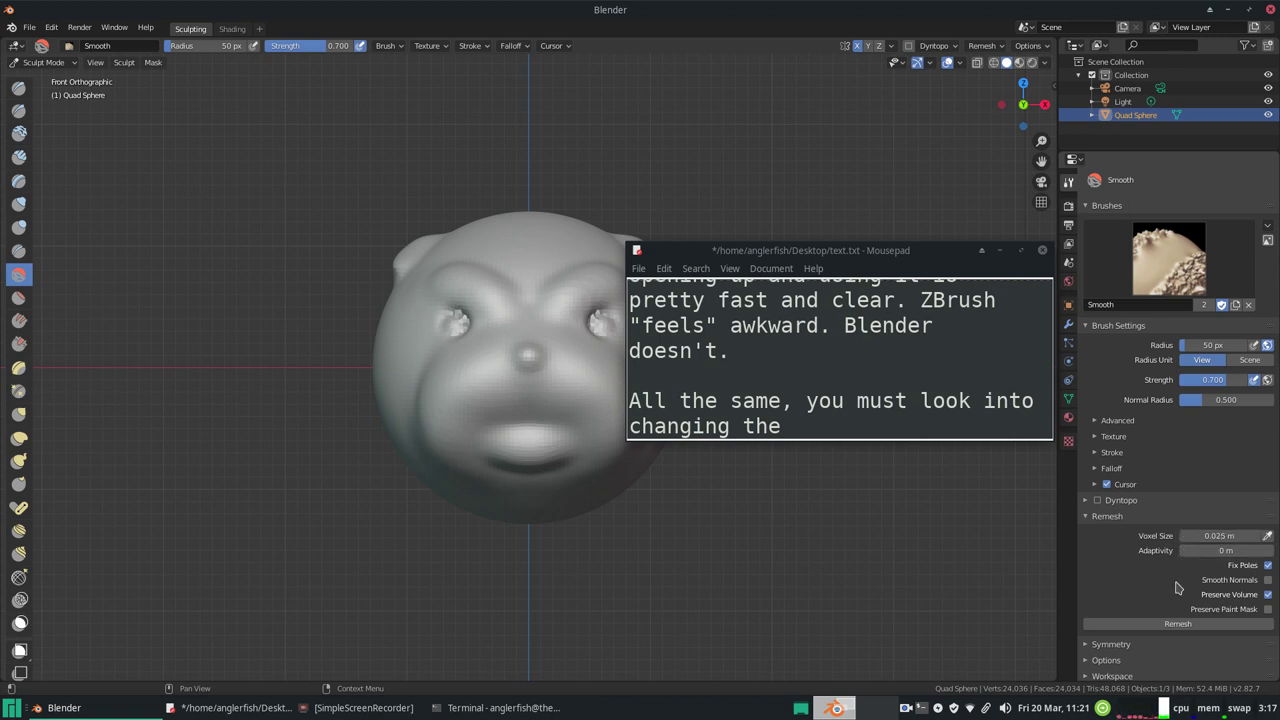
left_click(1157, 625)
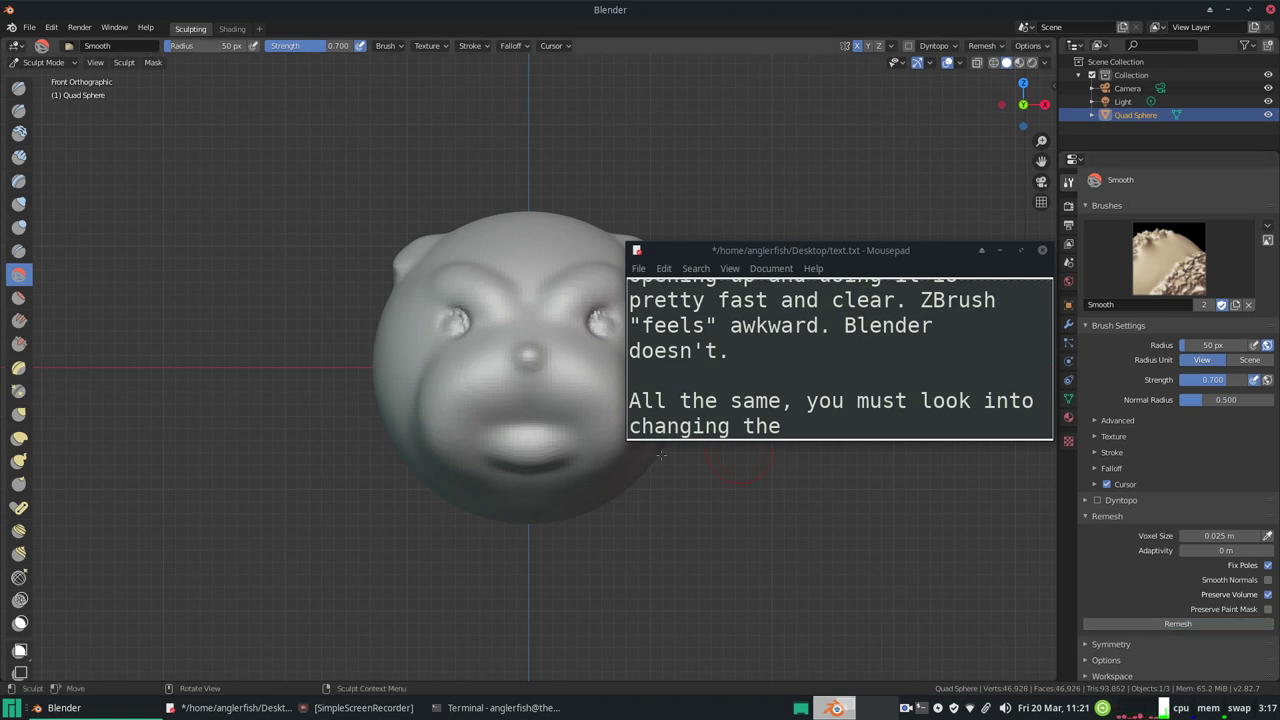
key("ctrl+z")
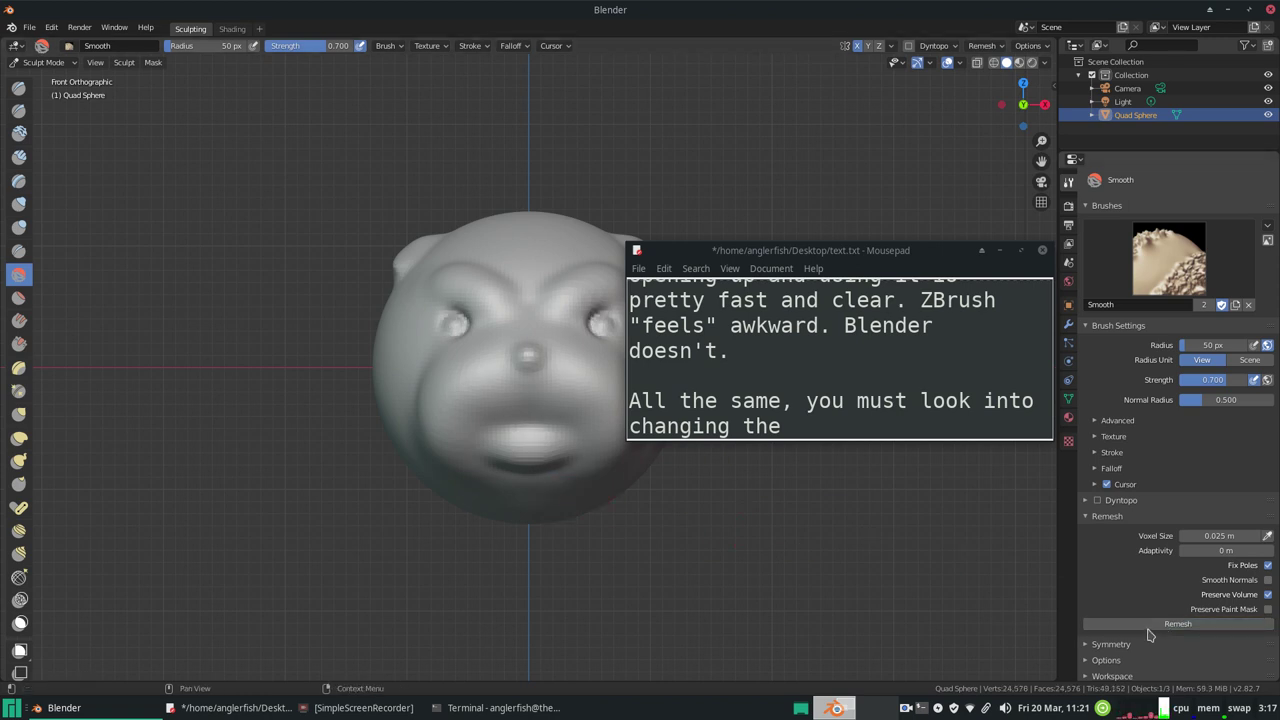
Try and undo a coarse remesh, then set the voxel size to 0.0001 m
left_click_drag(1215, 537, 1252, 537)
left_click(1163, 625)
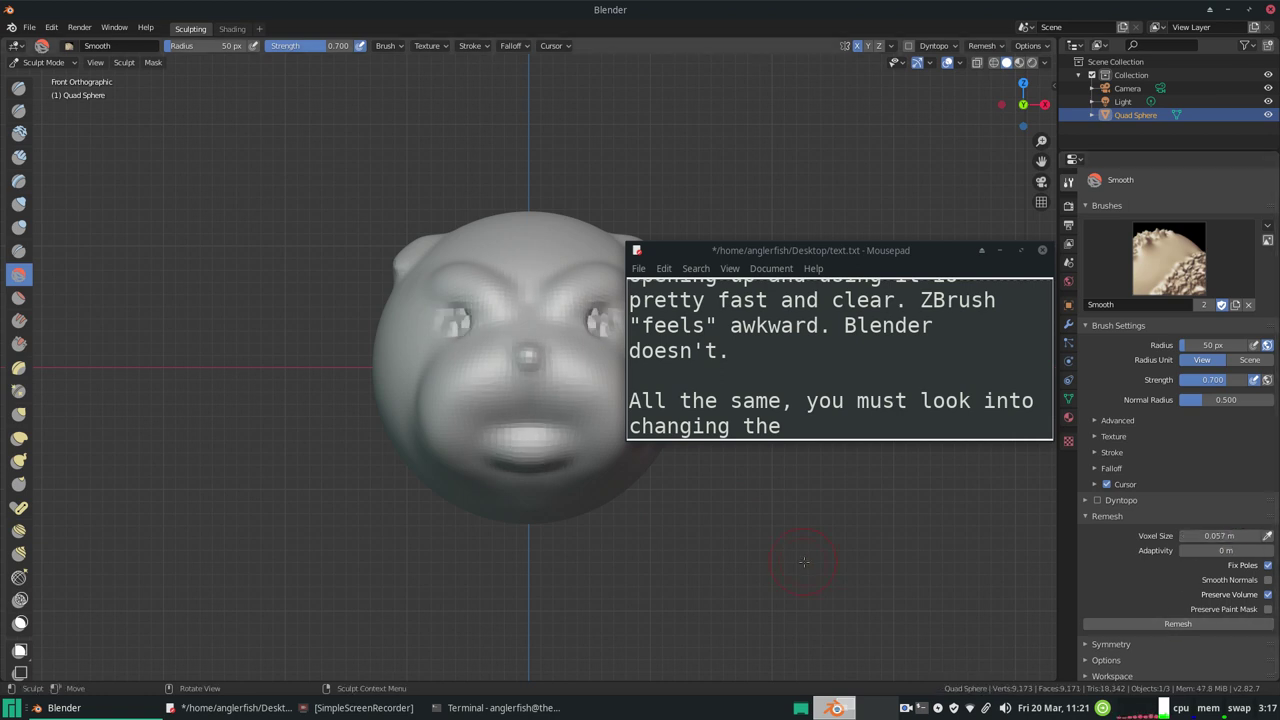
key("ctrl+z")
left_click_drag(1220, 537, 1157, 535)
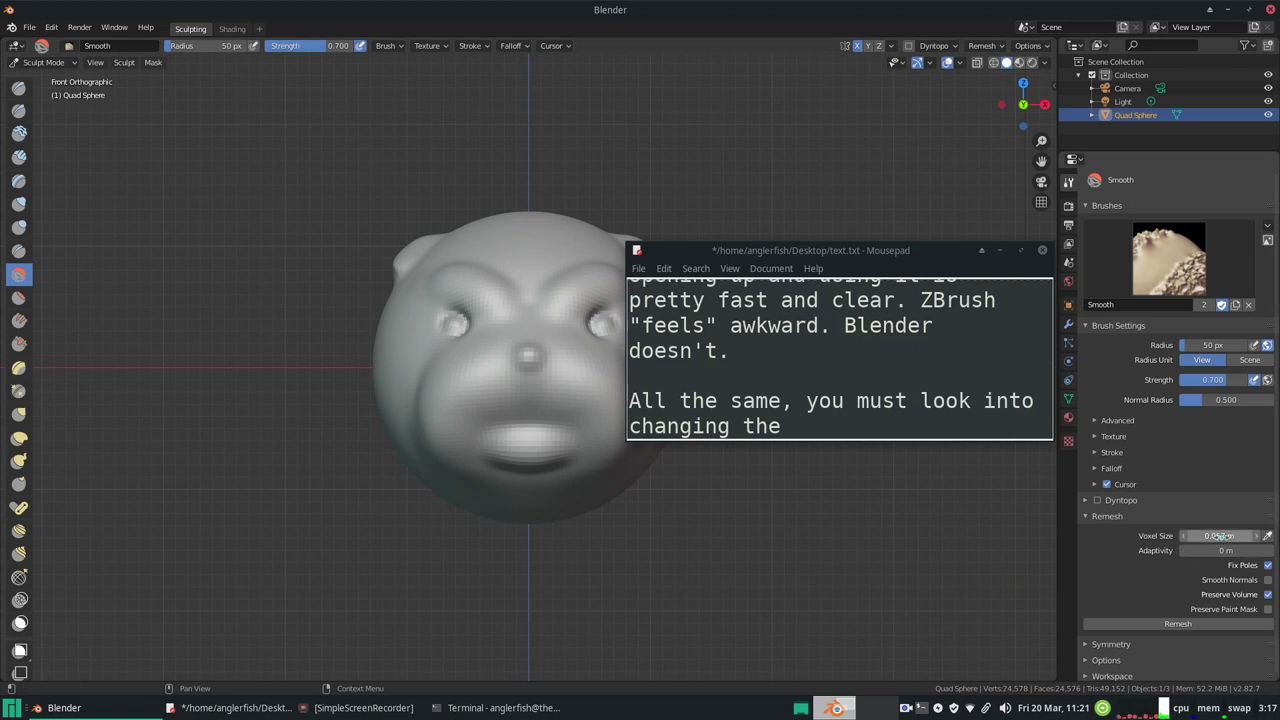
left_click(1145, 626)
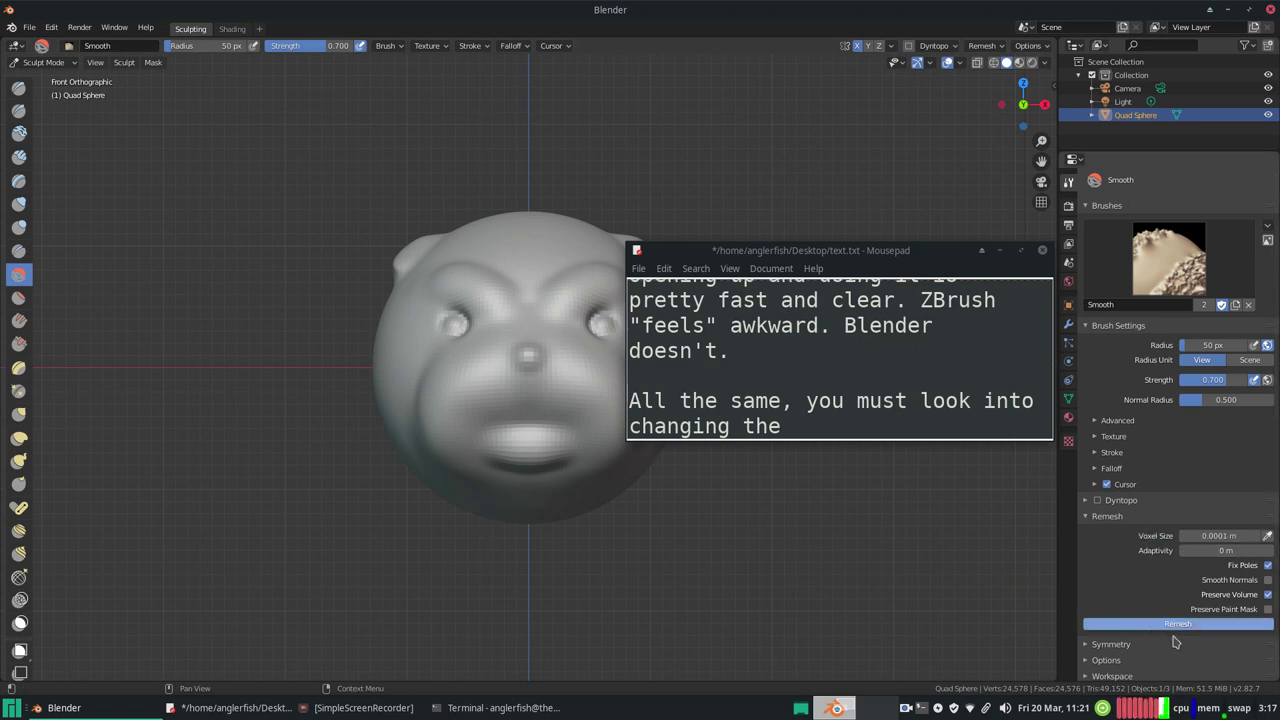
left_click(834, 428)
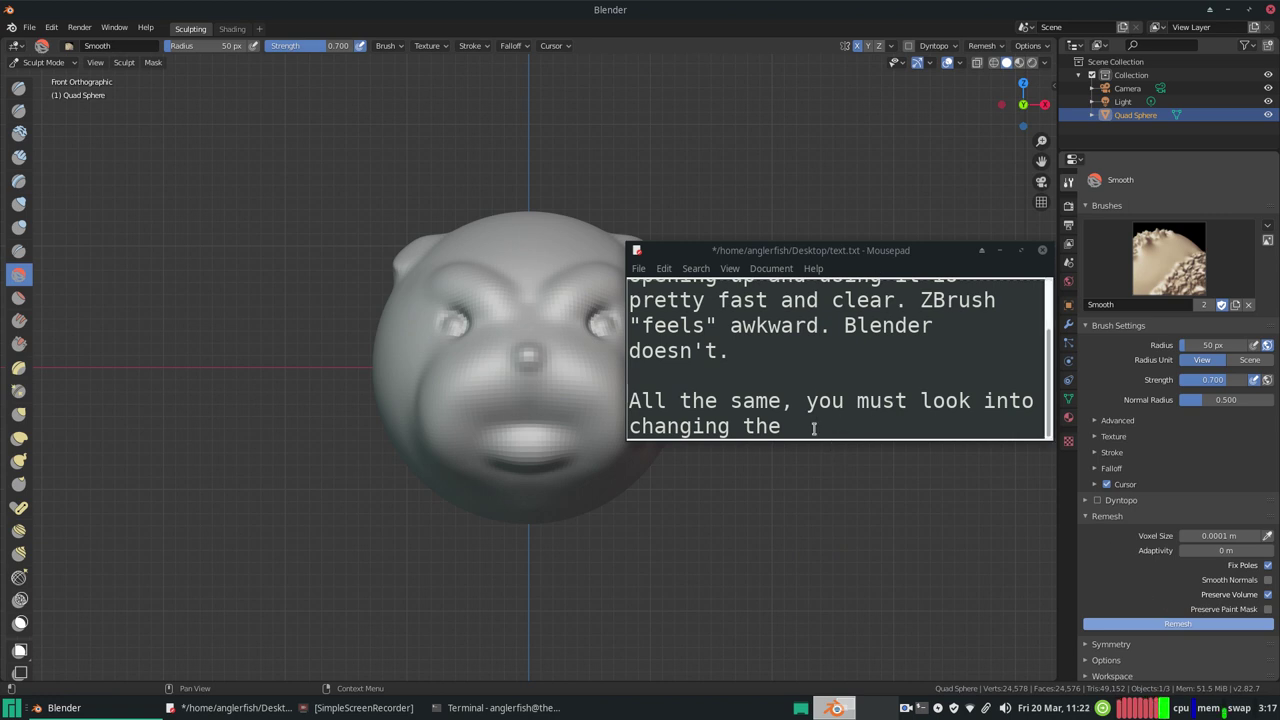
End the sentence with '...' and start a new line reading 'see the lower r'
type("...")
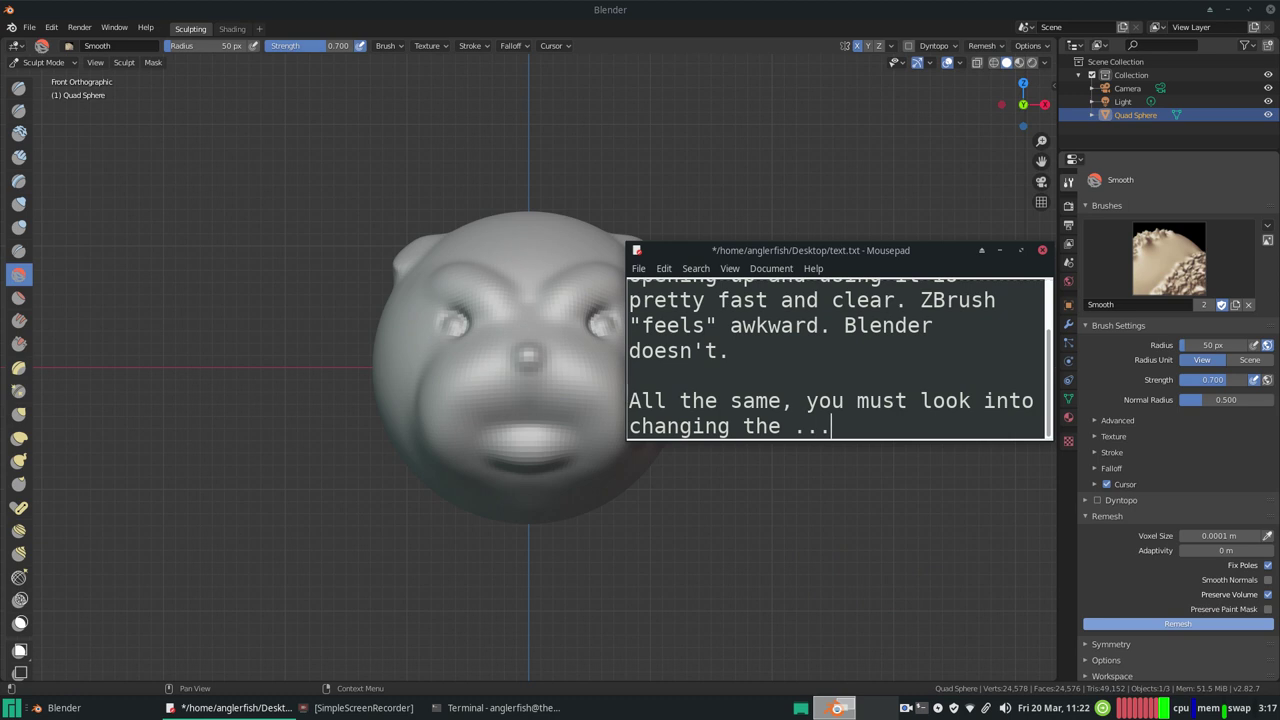
key("Return")
key("Return")
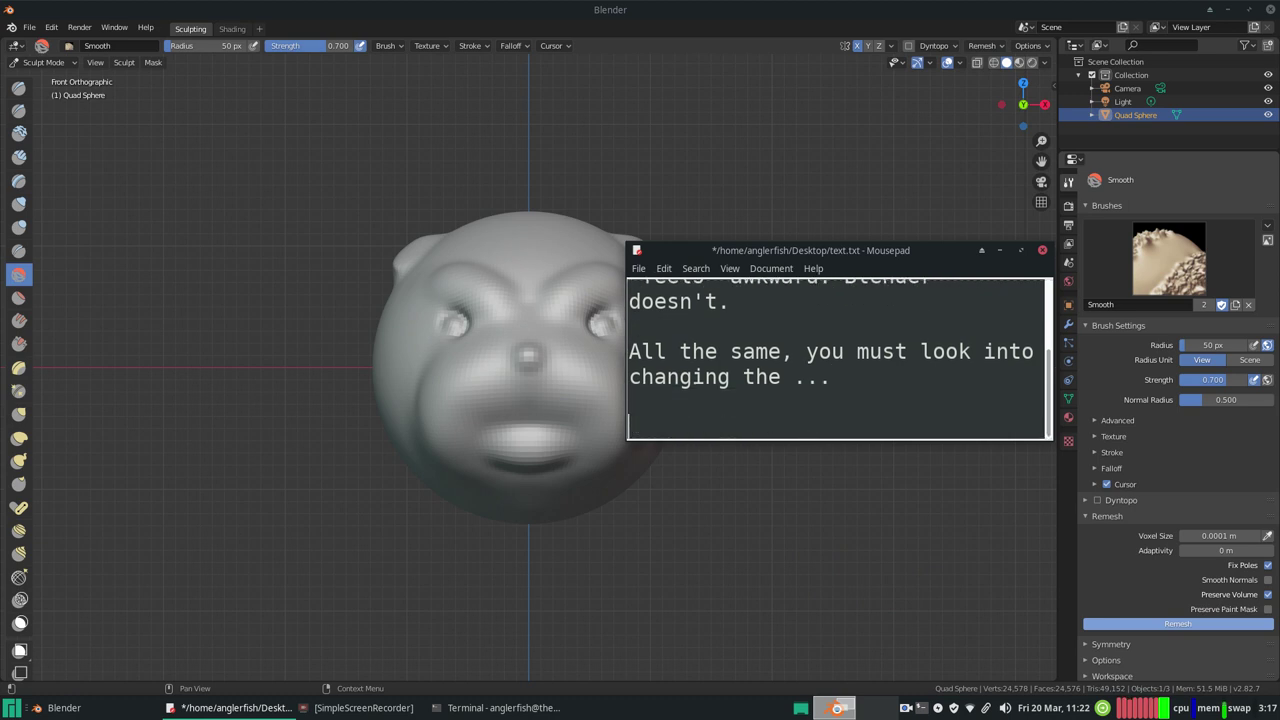
type("se")
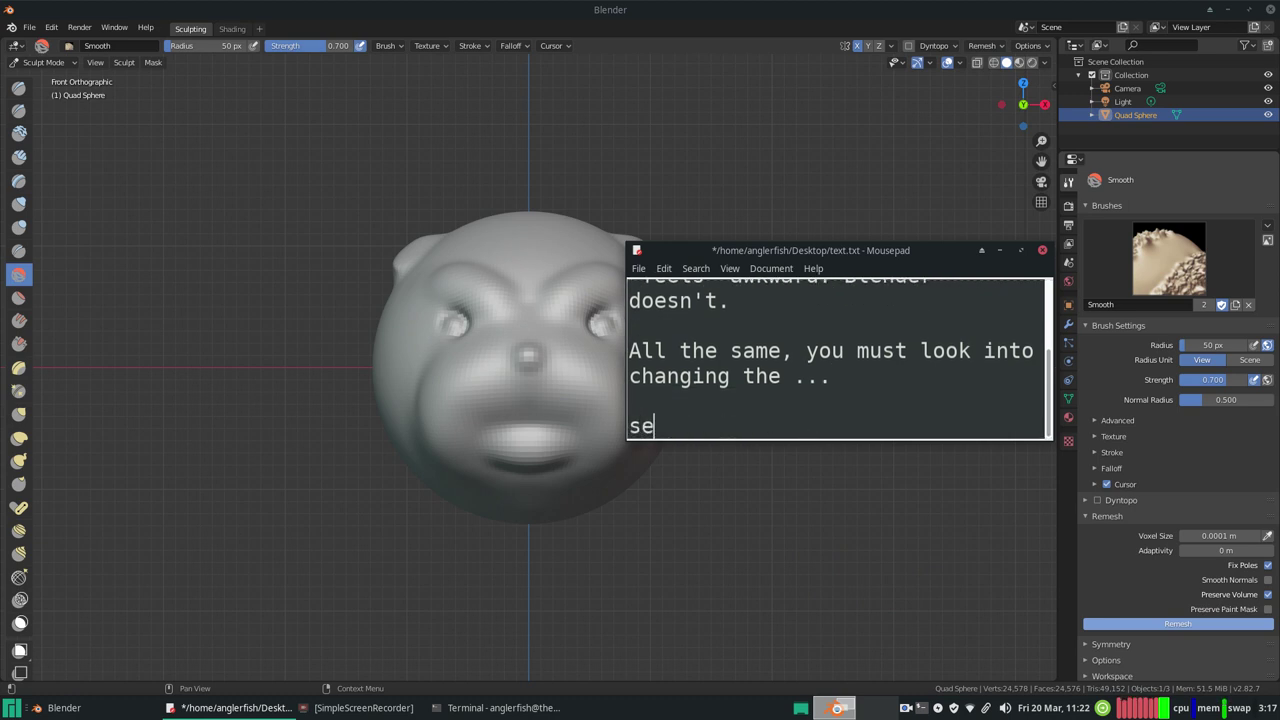
type("e")
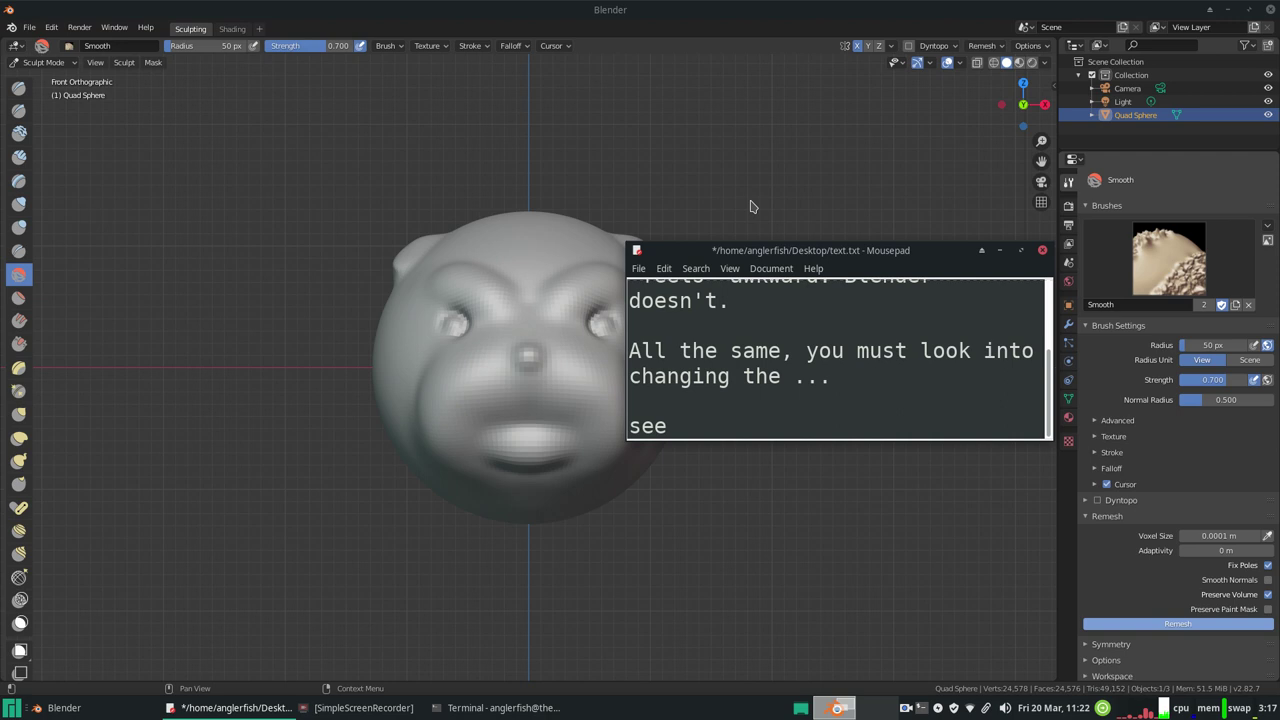
type("the lower r")
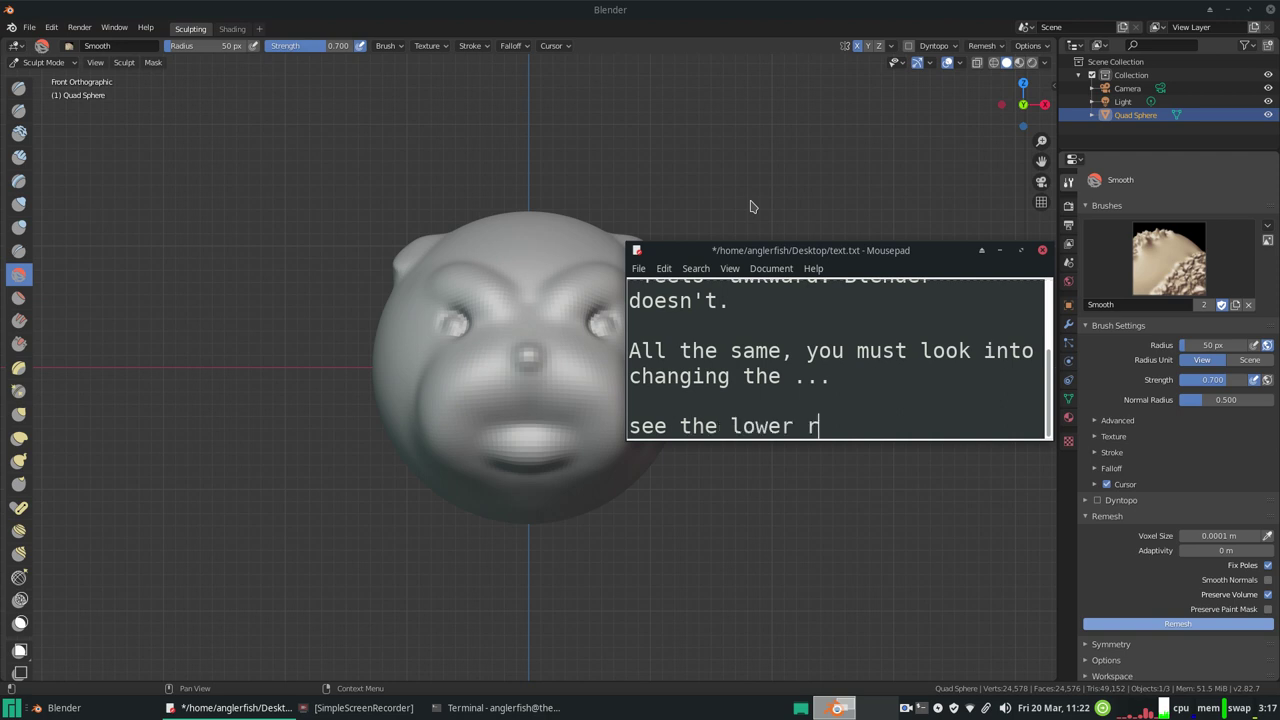
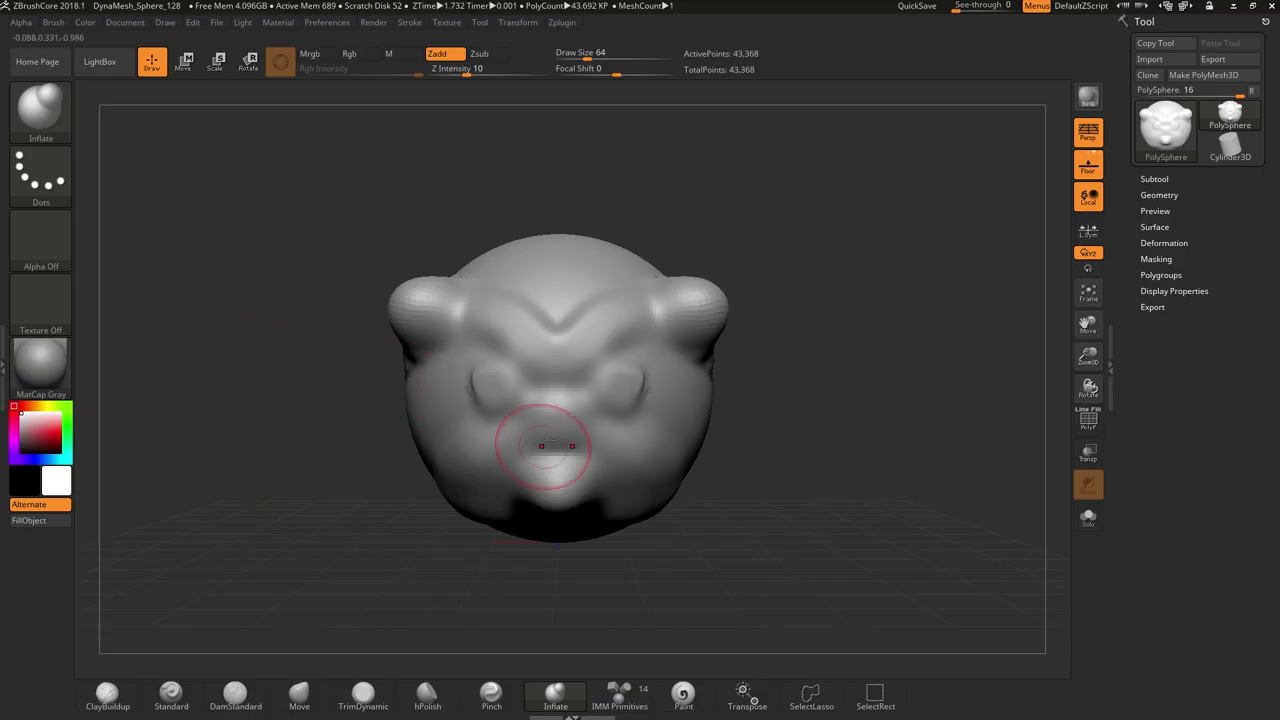
Inflate the eye areas and the lower jowls into round, mirrored bulges with the Inflate brush
mouse_move(612, 398)
left_mouse_down()
mouse_move(479, 463)
mouse_move(460, 500)
left_mouse_up()
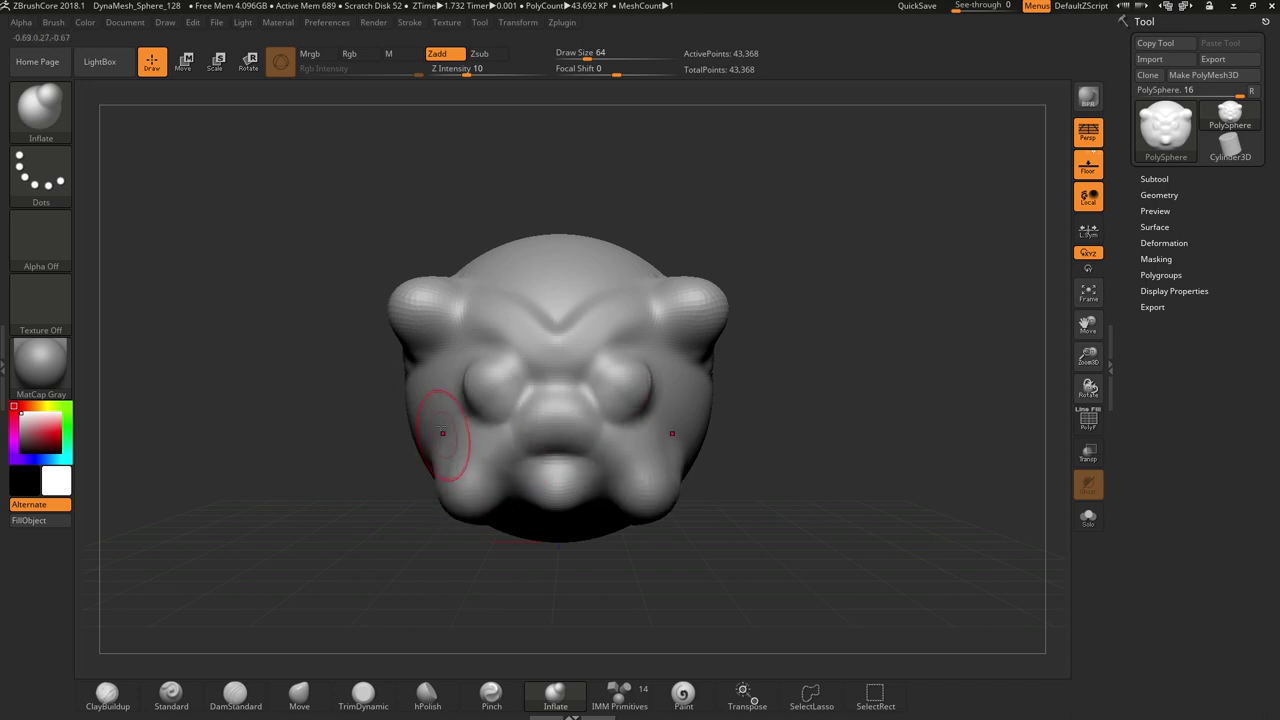
mouse_move(442, 432)
left_mouse_down()
mouse_move(400, 449)
mouse_move(459, 508)
mouse_move(457, 490)
left_mouse_up()
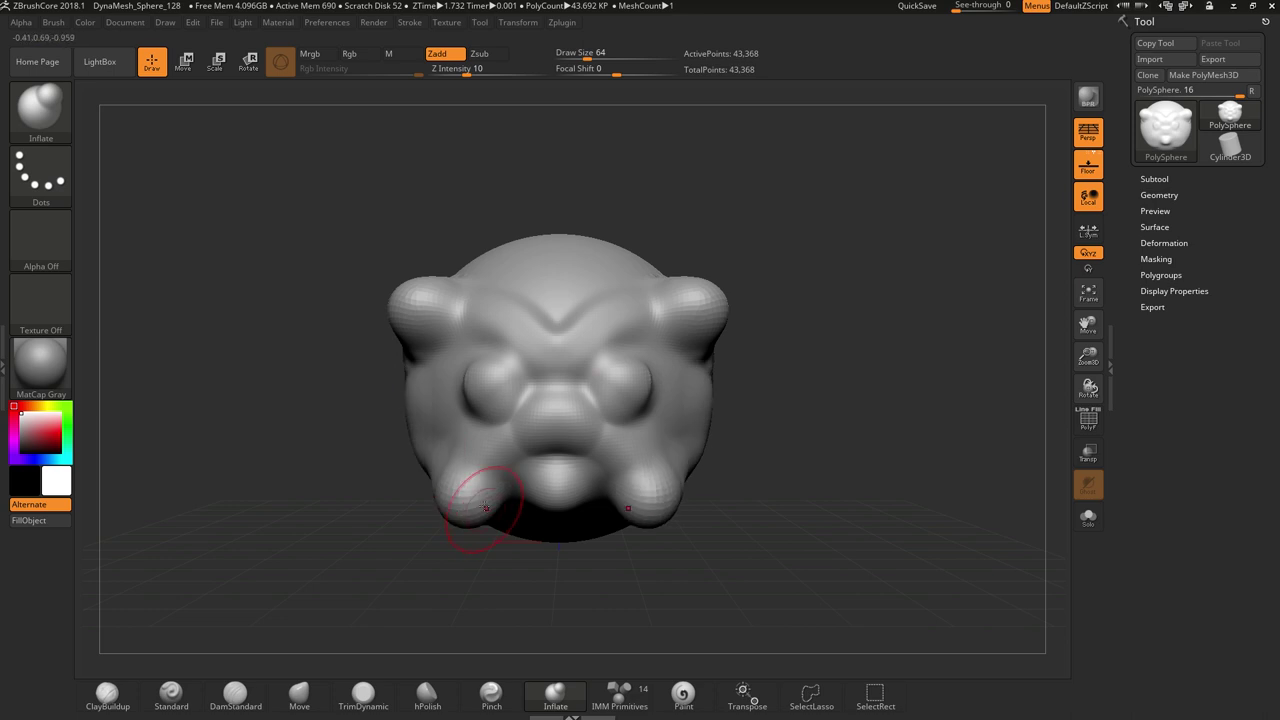
With hPolish, flatten the two lower front lumps and smooth the brow, then hide ZBrushCore
left_click(44, 108)
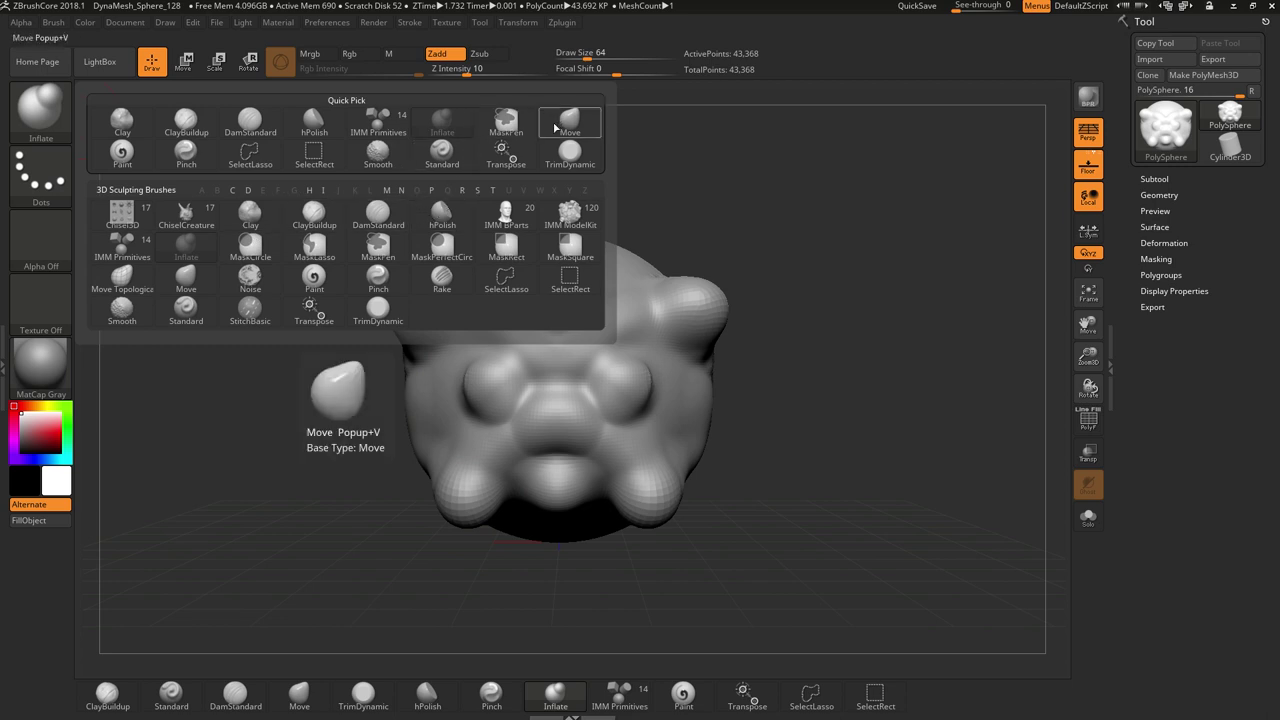
left_click(317, 121)
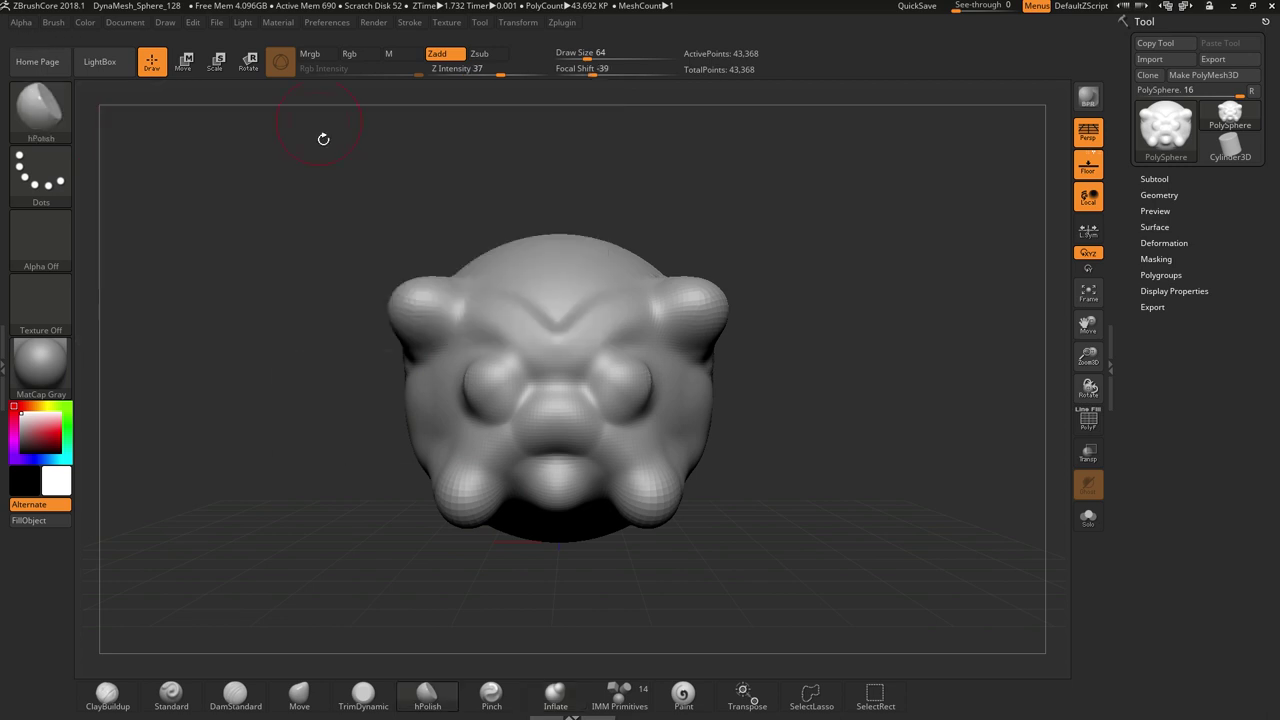
mouse_move(443, 486)
left_mouse_down()
mouse_move(470, 519)
mouse_move(477, 501)
mouse_move(452, 483)
left_mouse_up()
mouse_move(500, 420)
left_mouse_down()
mouse_move(552, 399)
mouse_move(393, 314)
mouse_move(440, 312)
left_mouse_up()
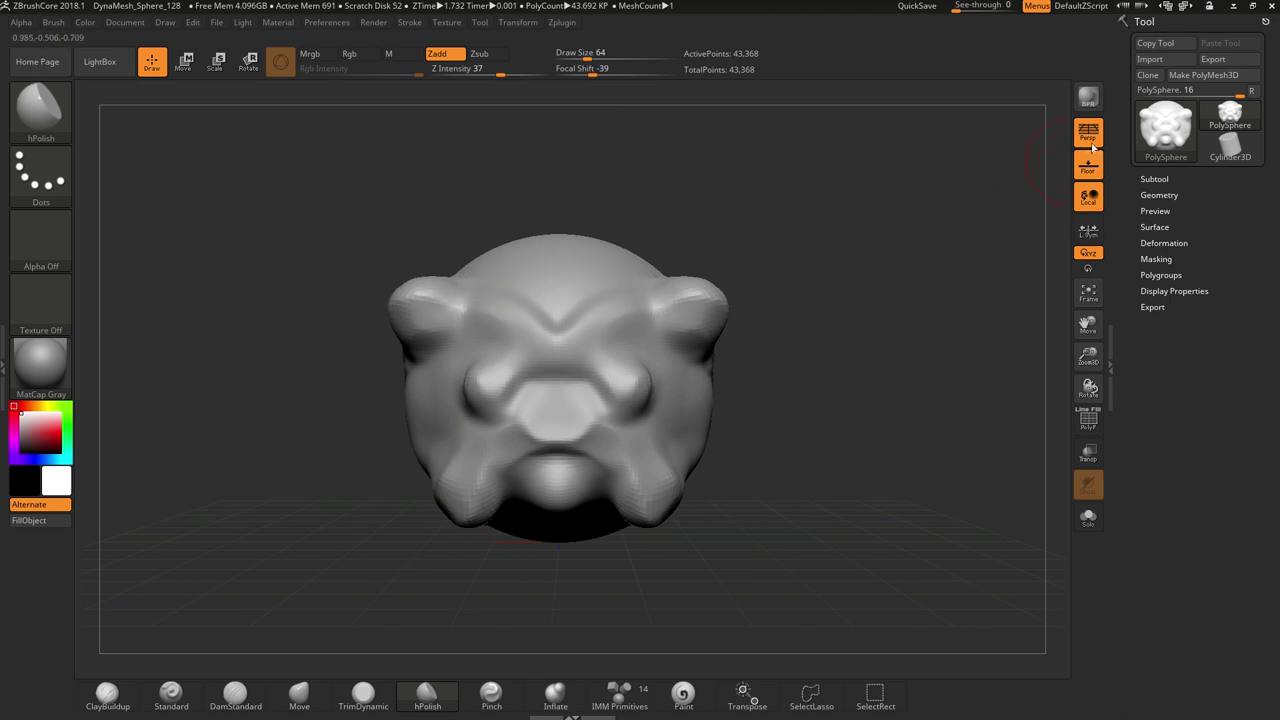
left_click(1249, 10)
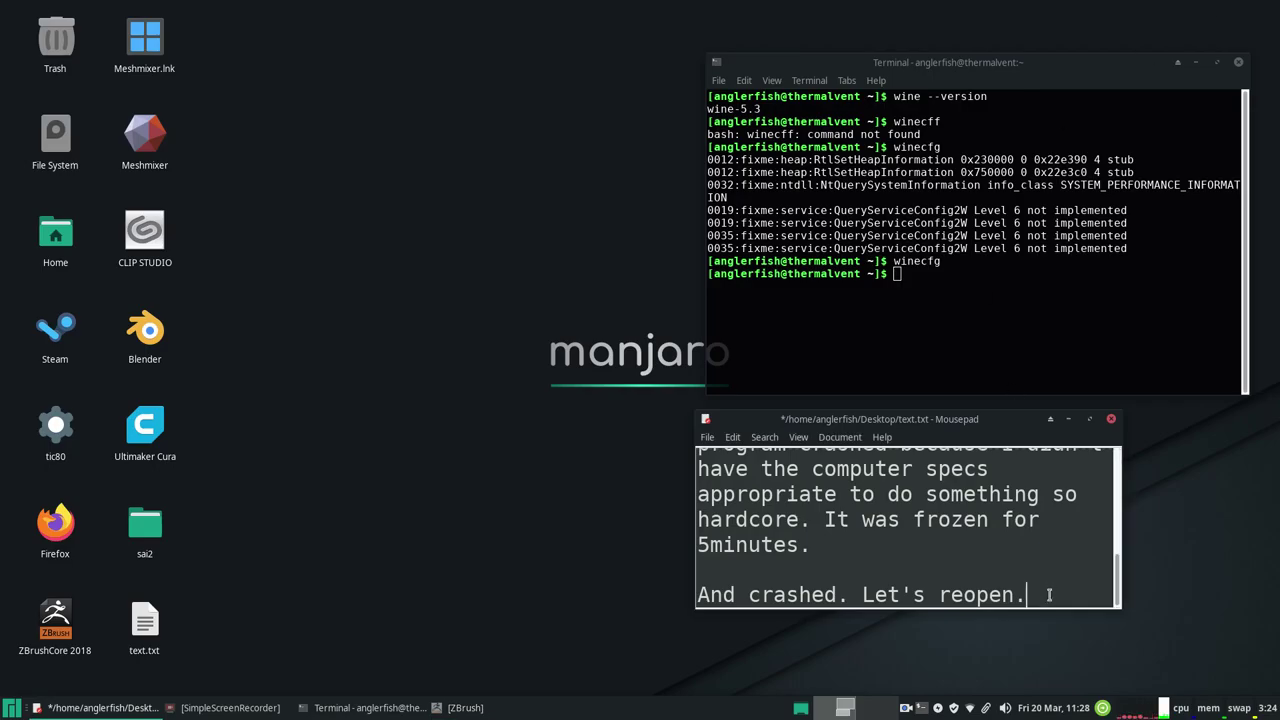
Add paragraphs 'Okay I'm in a hurry…' and 'A better sculptor who watches all the tutorials would do a great job.'
key("Return")
key("Return")
type("Okay I'm ")
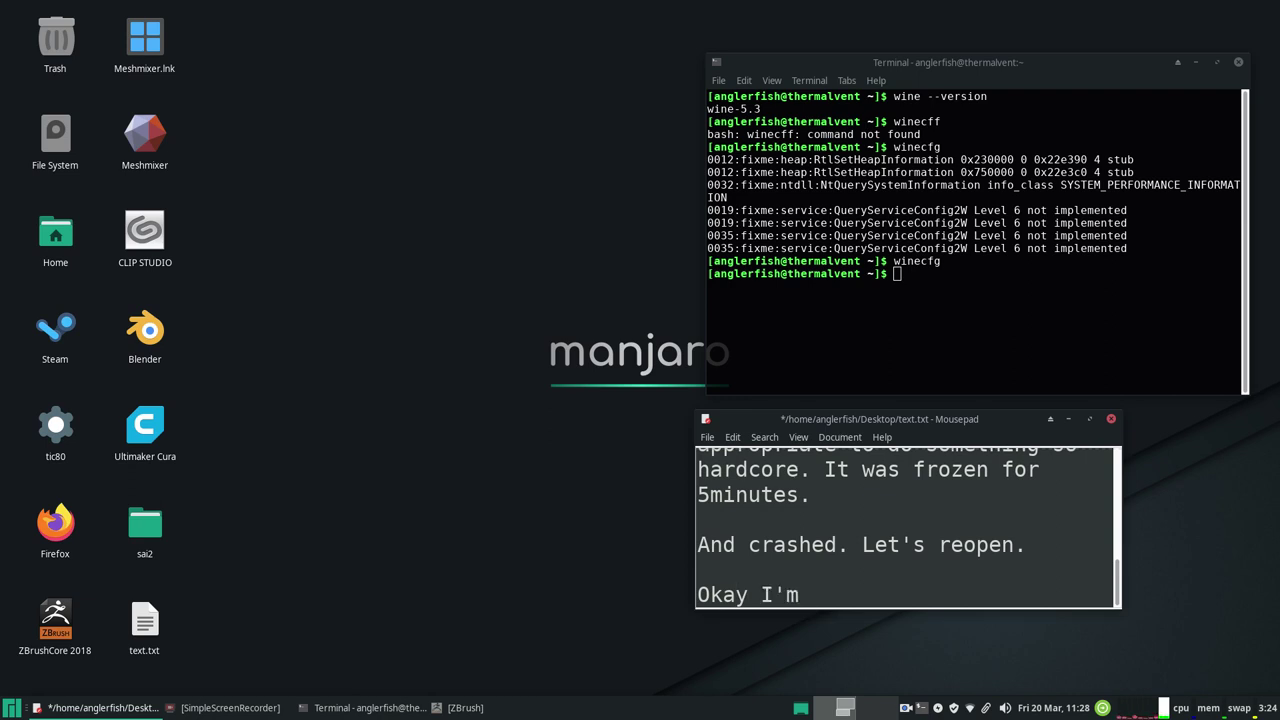
type("in a hurry")
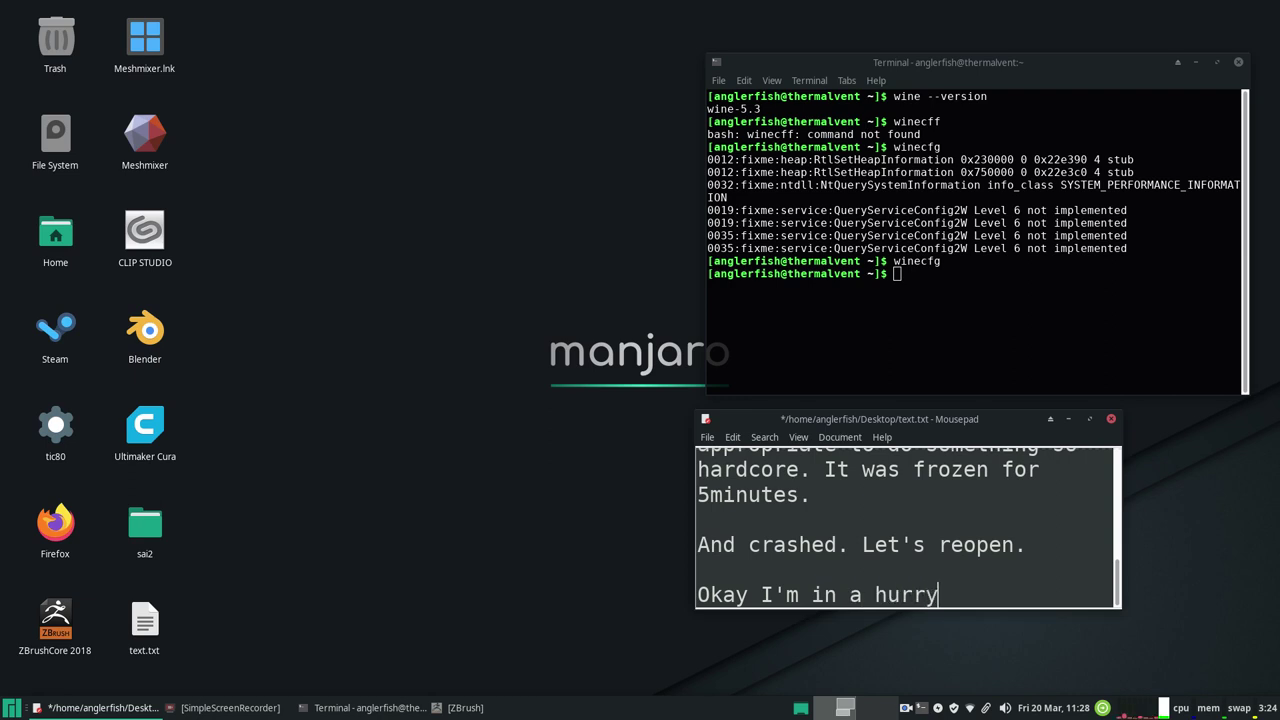
type(" because")
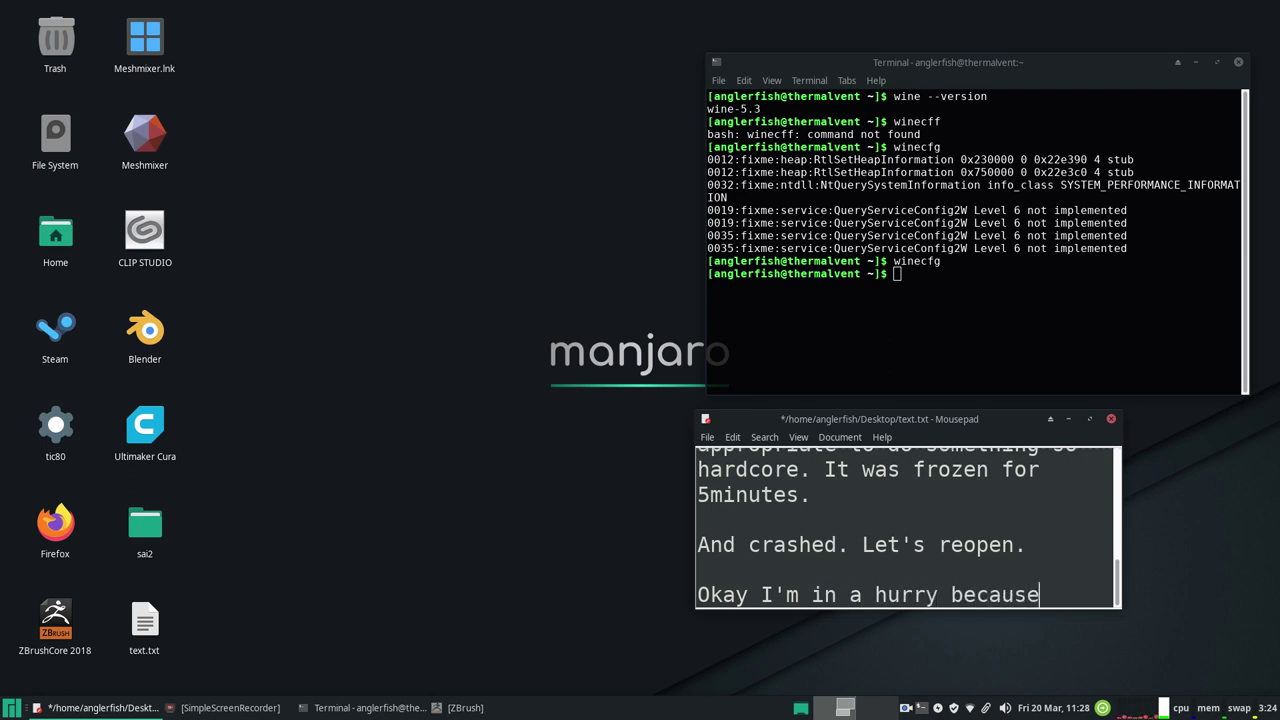
type(" I have ")
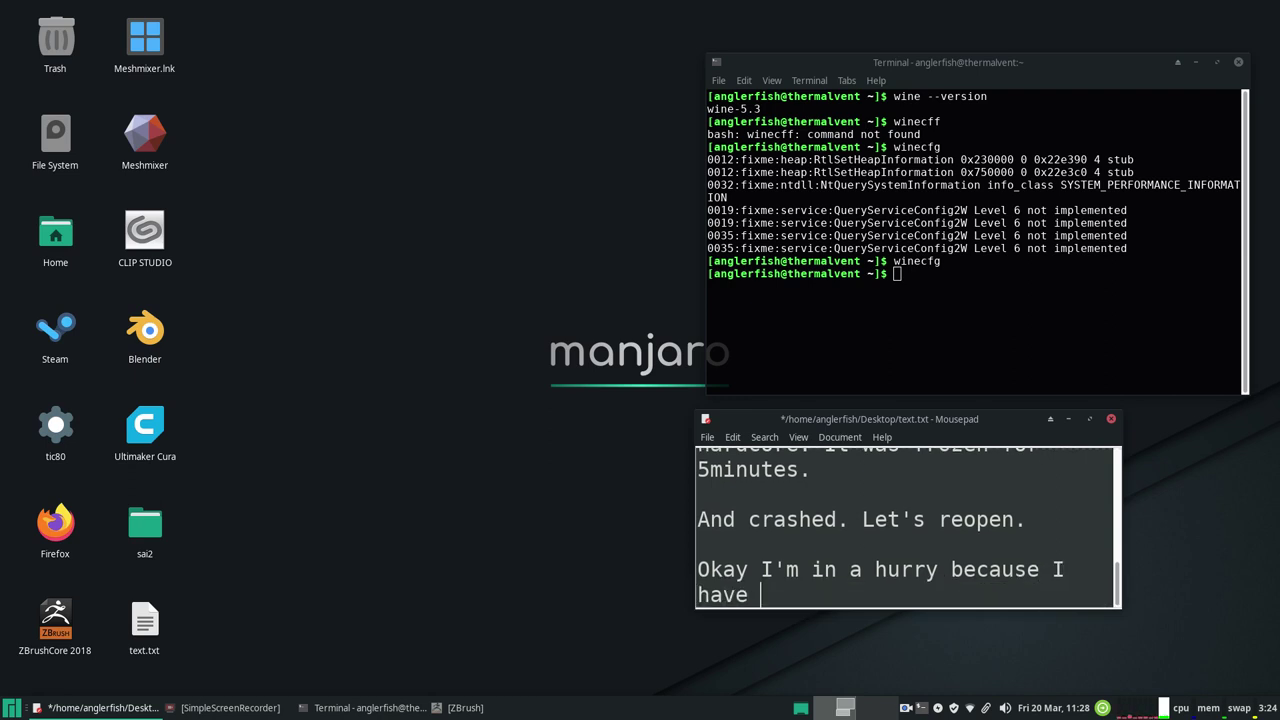
type("somewhere to go but!")
key("Return")
key("Return")
type("A better sculptor who watches al")
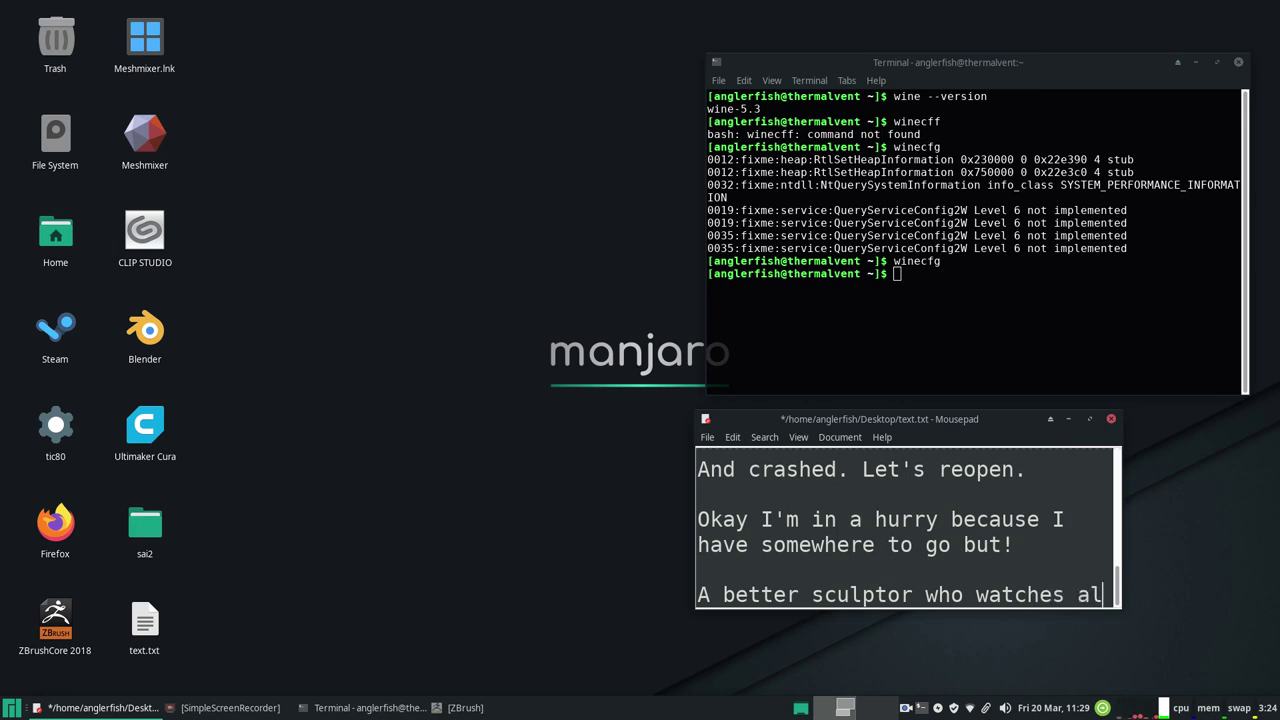
type("l the tutorials would do a grwe")
key("BackSpace")
key("BackSpace")
type("eat job.")
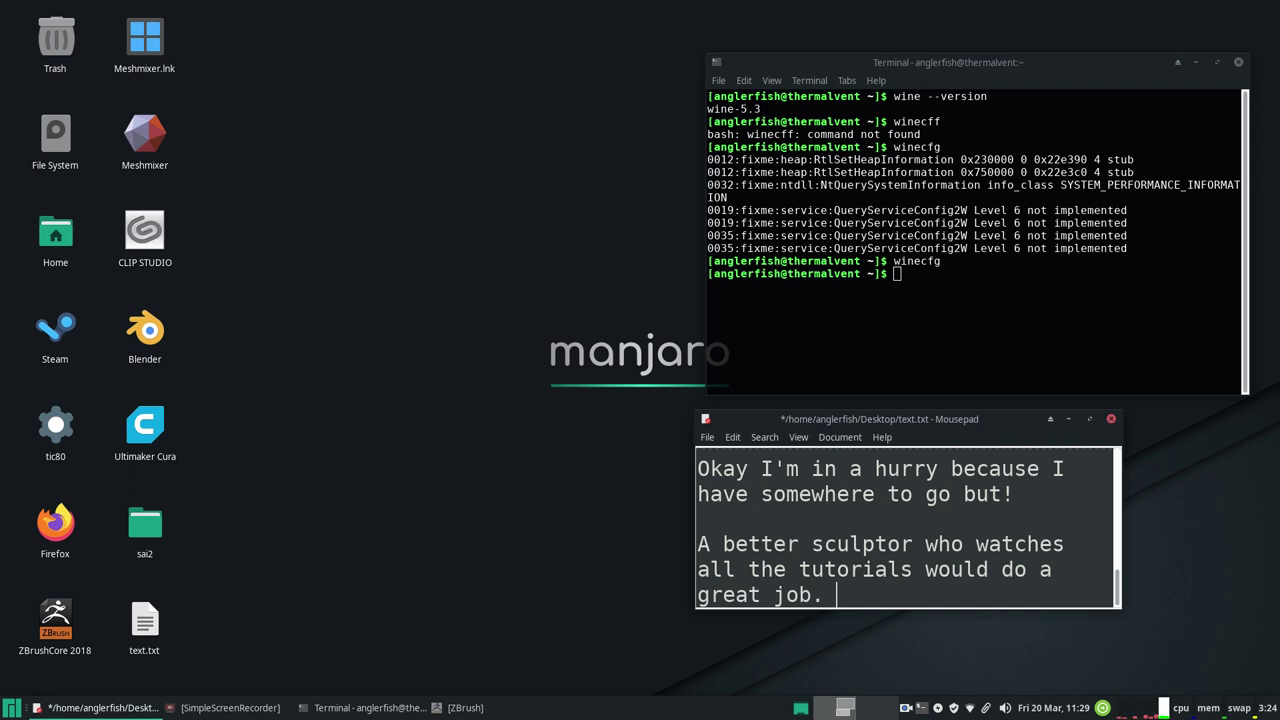
key("Return")
key("Return")
key("Return")
key("Return")
key("Return")
key("Return")
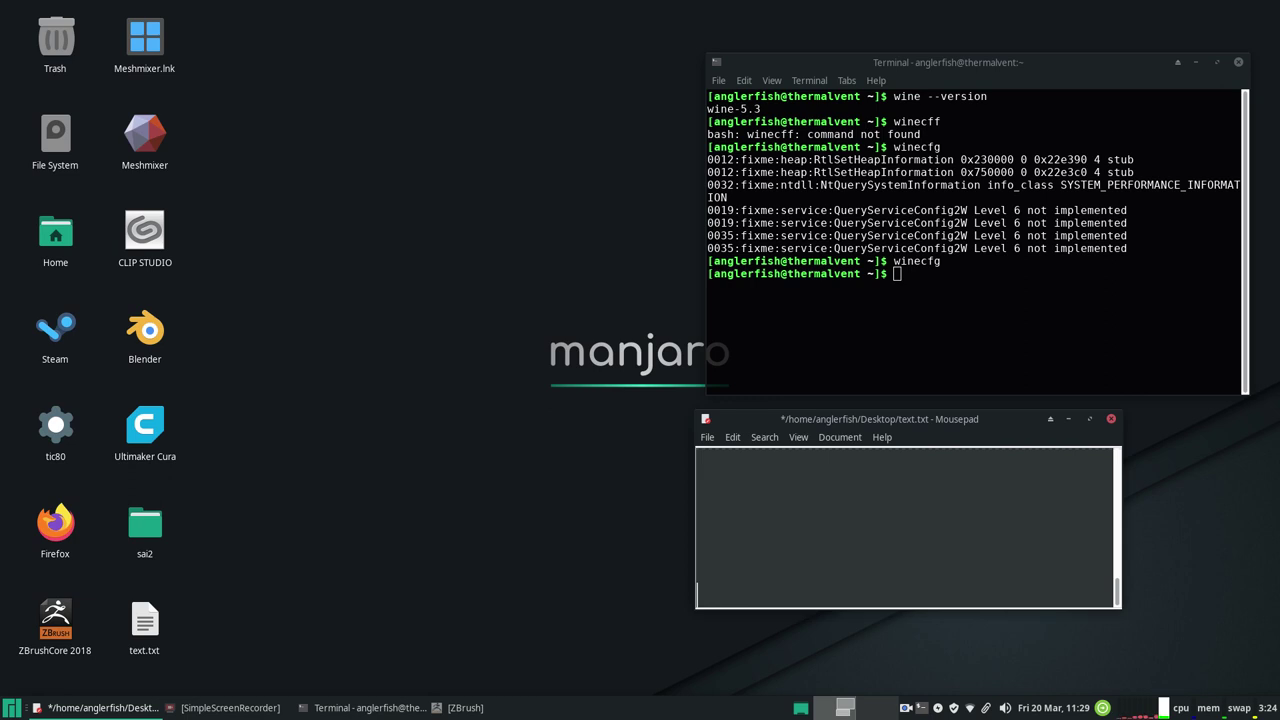
Type 'It's not so much the tools as the artist. You can make anything work. You can do anything!'
type("It's not so much a")
key("BackSpace")
type("the tools as the artist. You can make ")
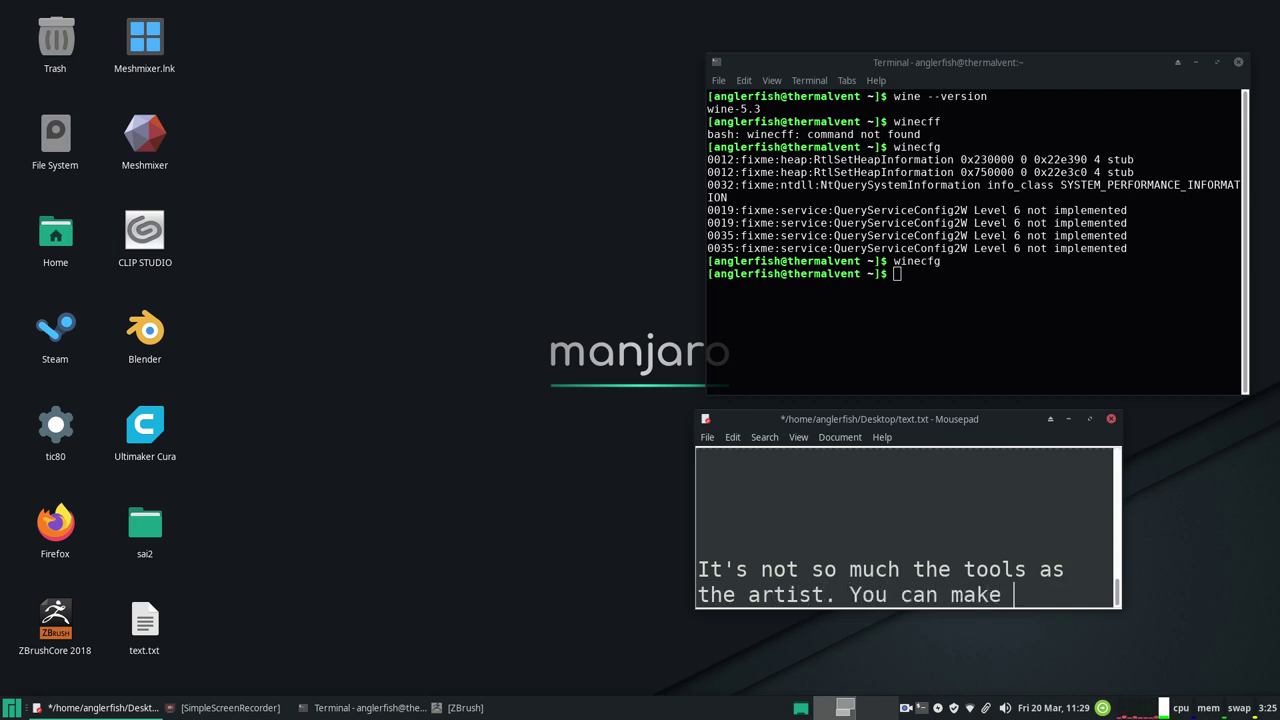
type("anythin")
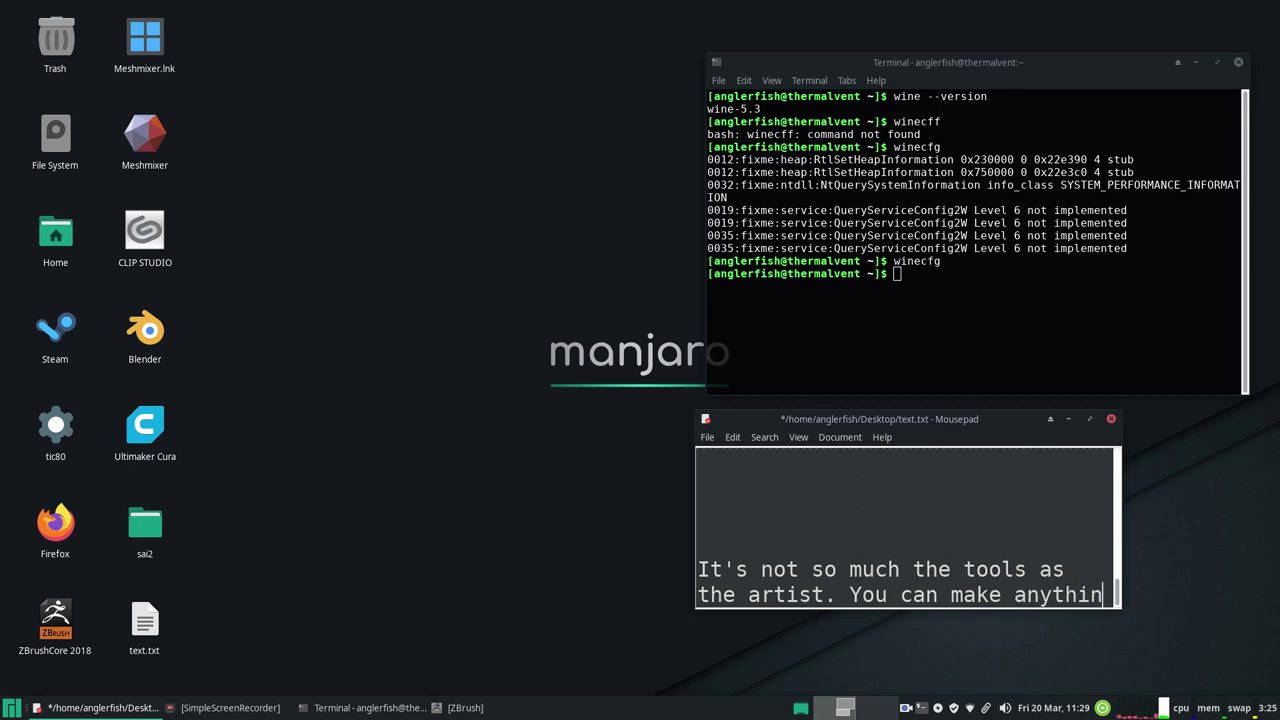
type("g work. You can ")
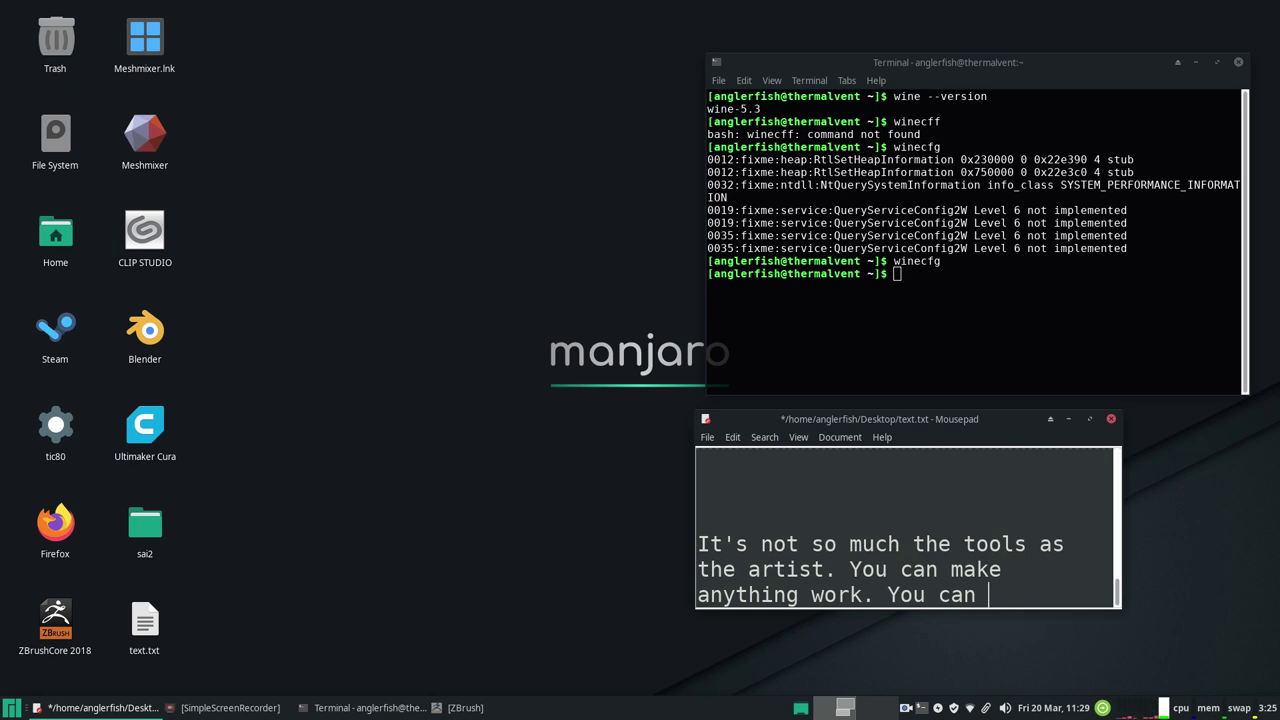
type("do anything!")
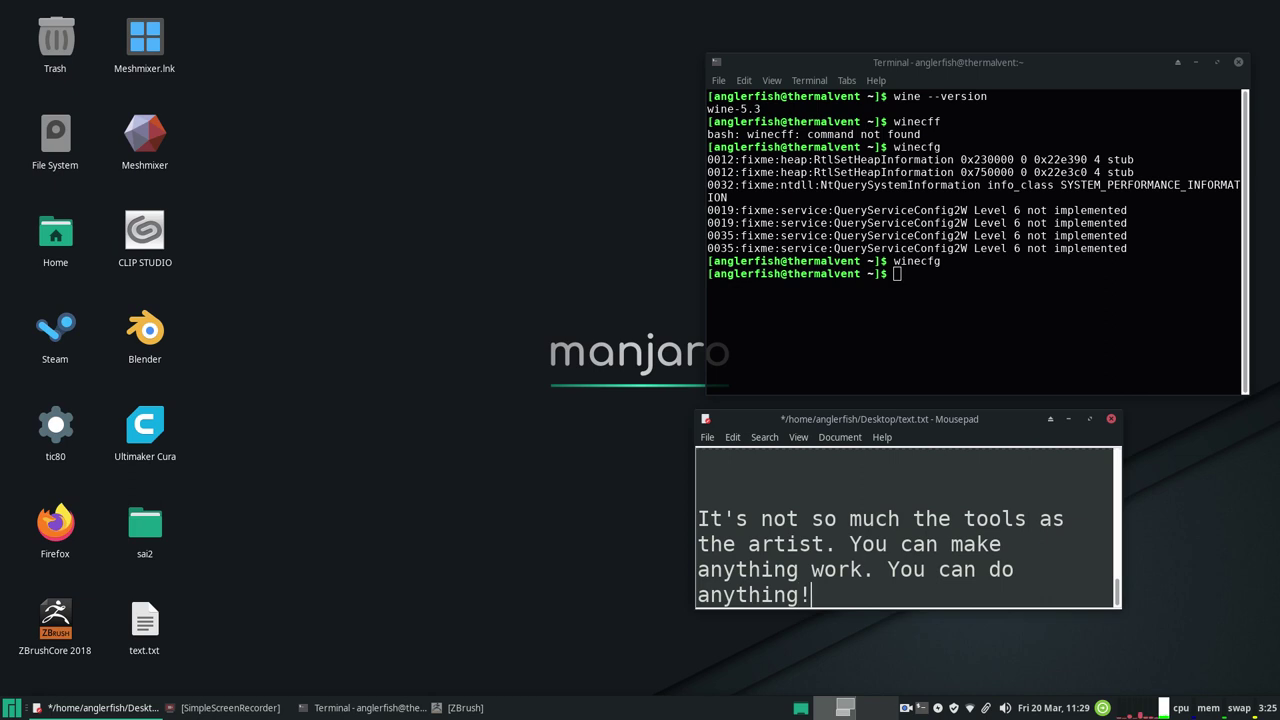
Sign off with 'Thanks for watching! :)' and bring SimpleScreenRecorder to the front
key("Return")
key("Return")
type("Thanks for watching! ")
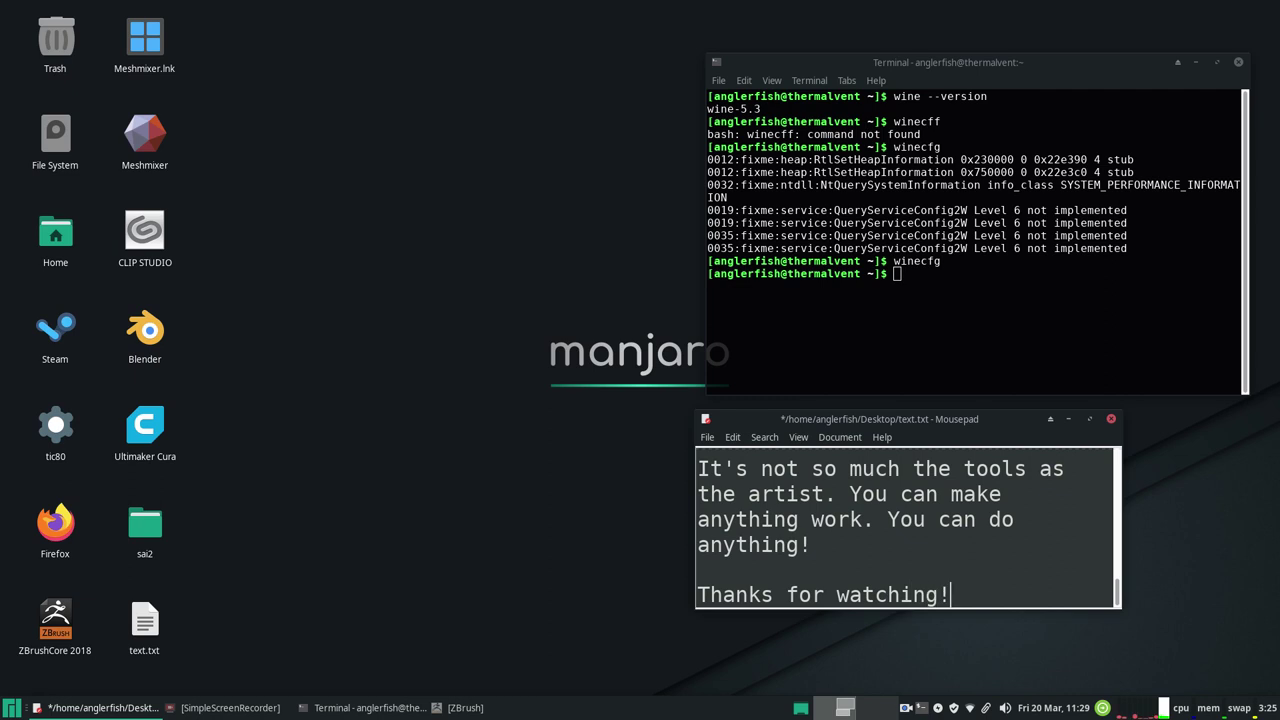
type(":)")
left_click(229, 707)
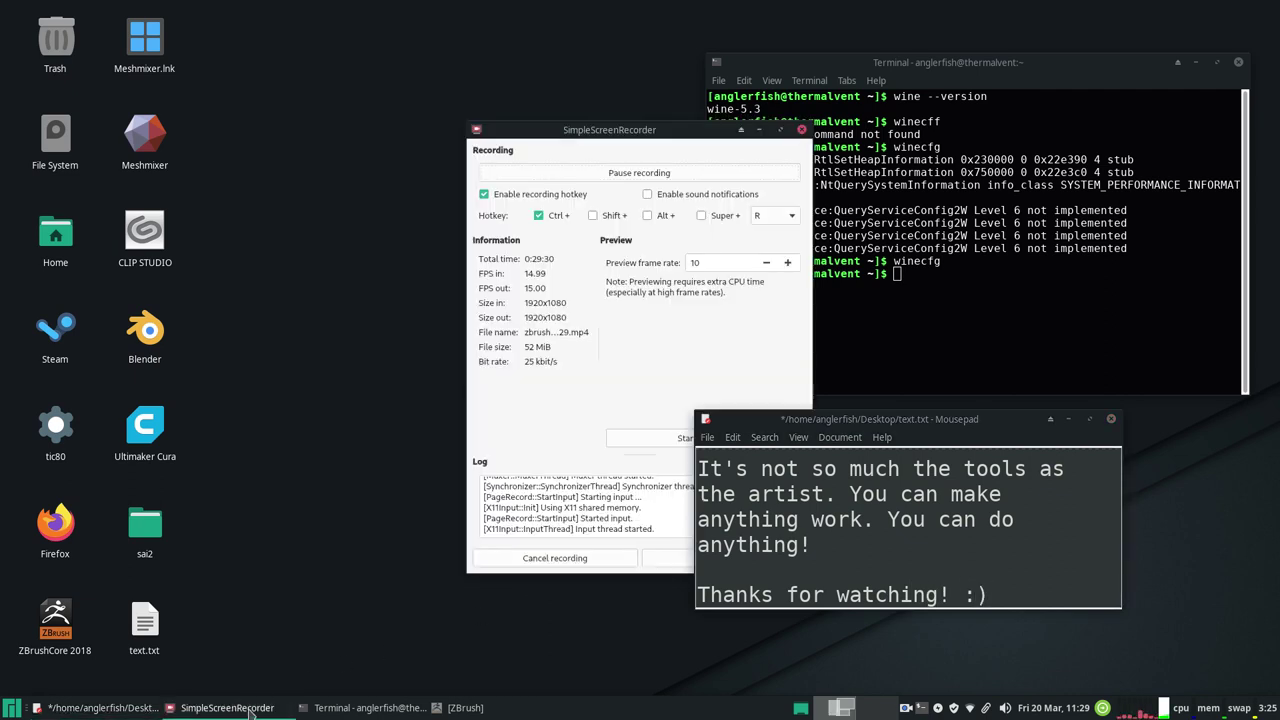